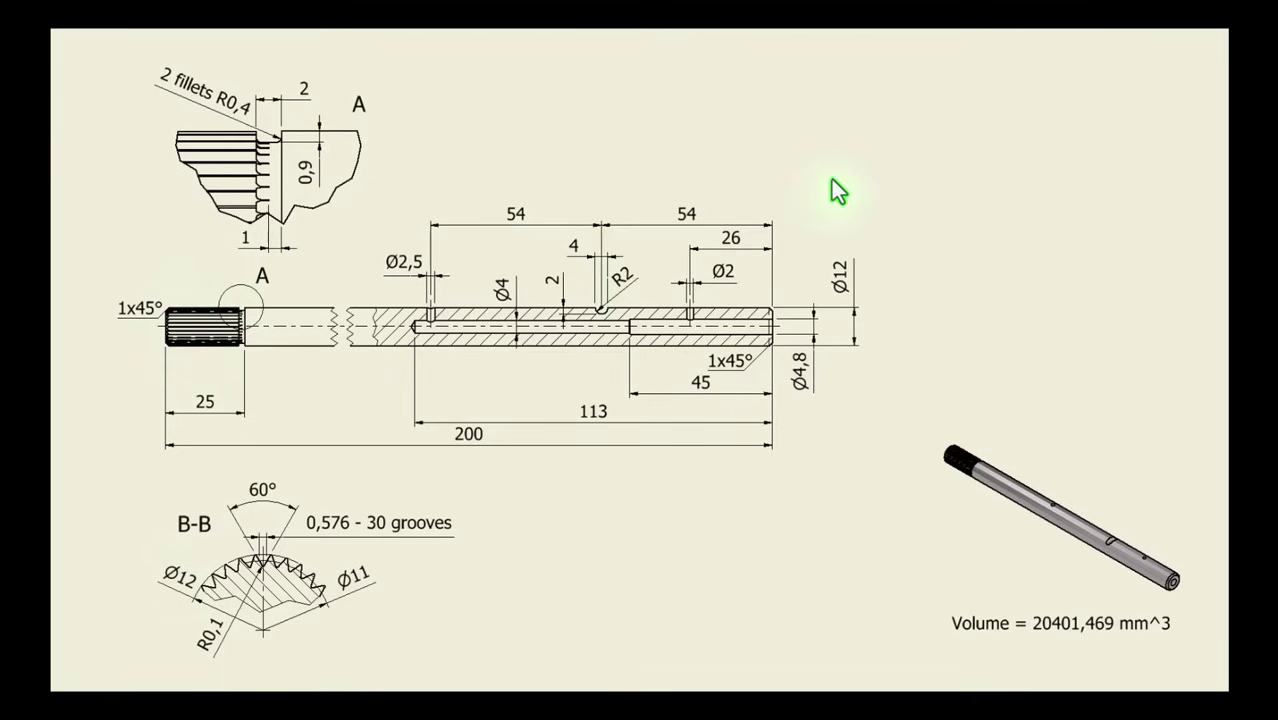
Step: Create a new empty document for the shaft model
click(1246, 363)
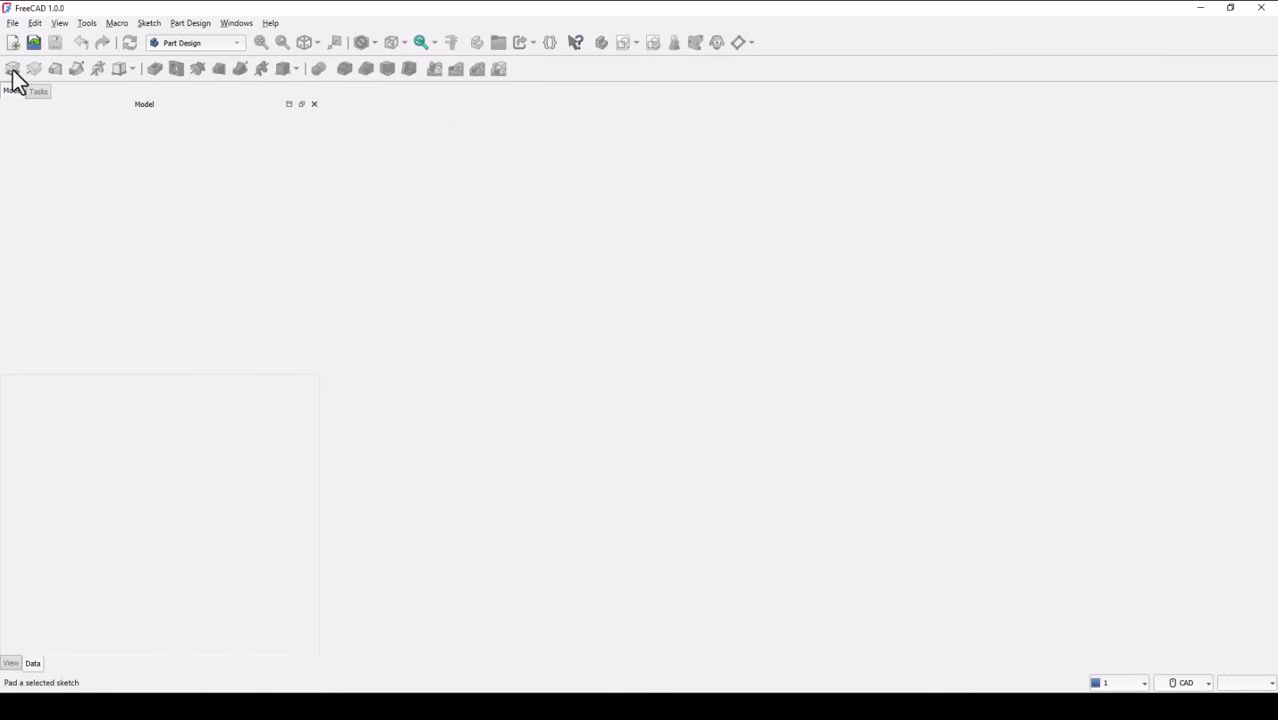
click(13, 43)
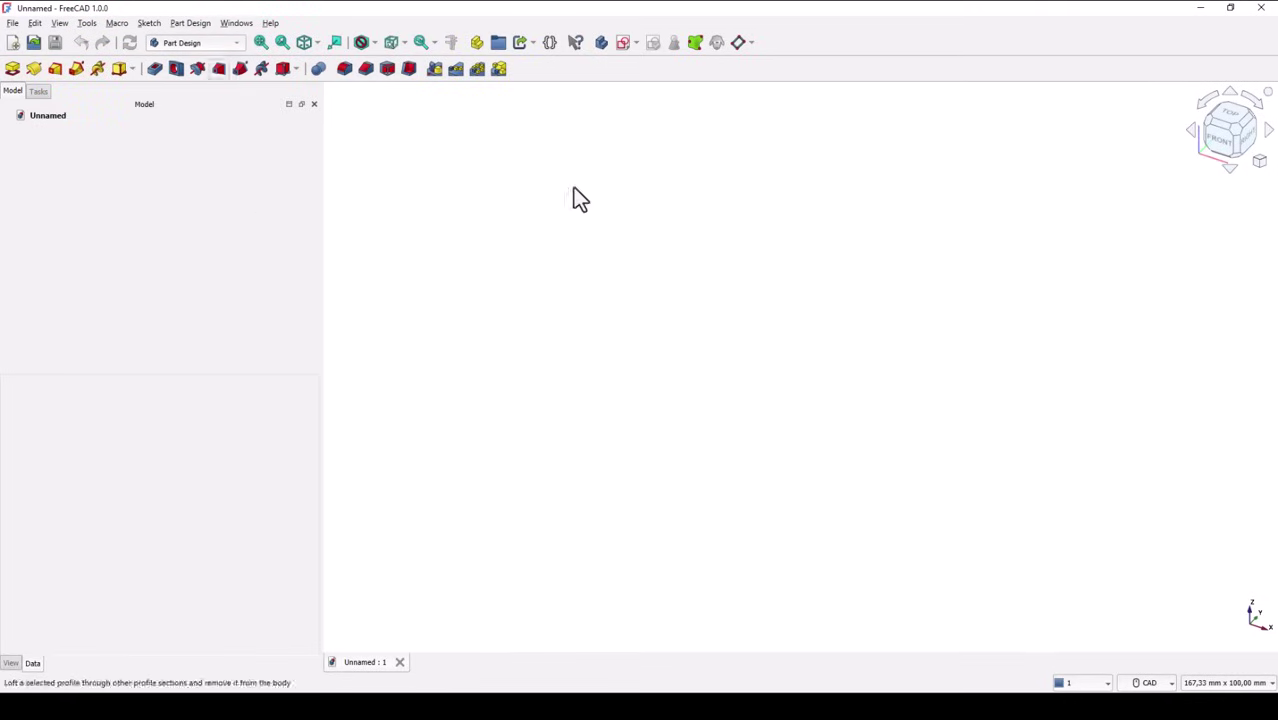
click(1151, 680)
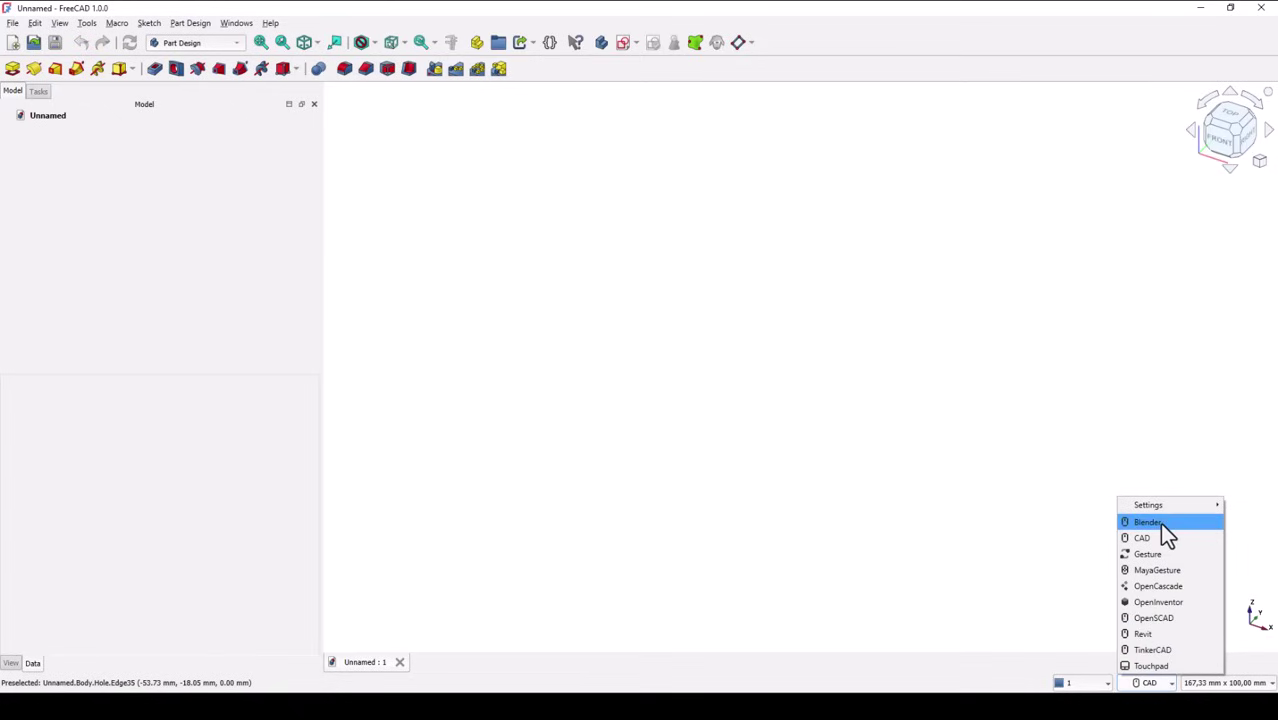
click(950, 375)
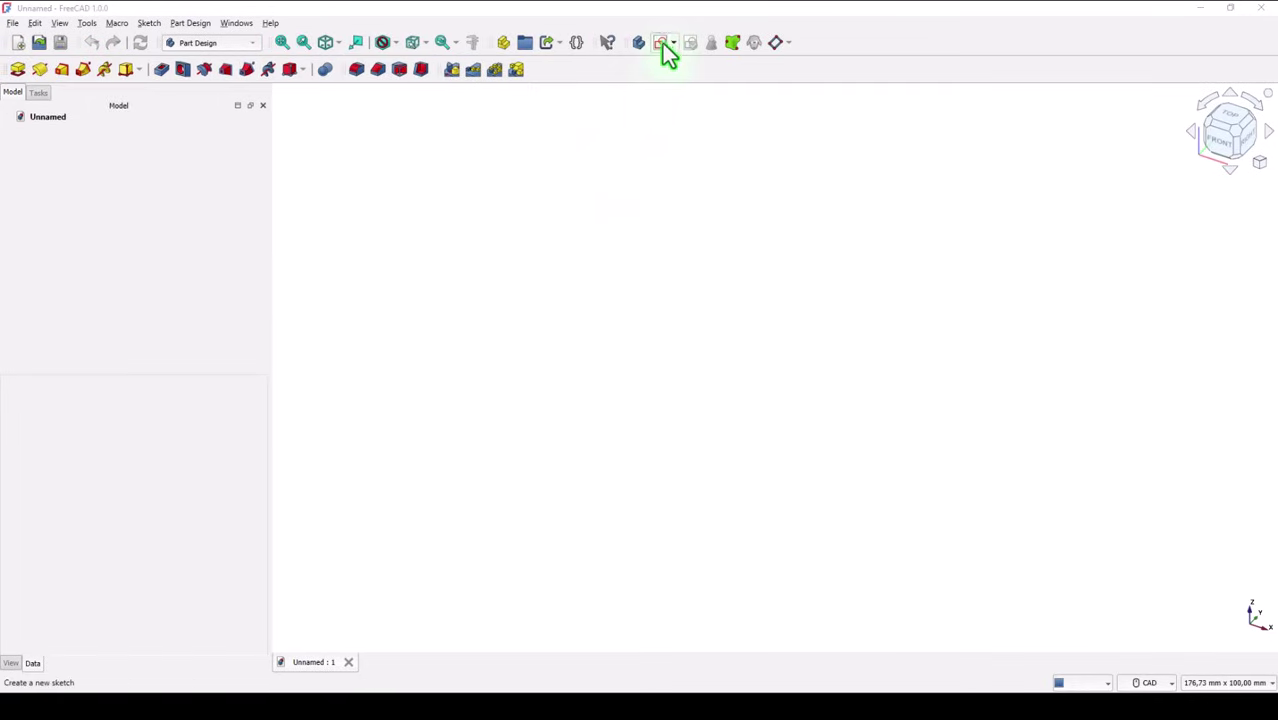
Step: Start a sketch on the XY plane and draw a closed half-profile from the origin, about 79 mm long, with a small notch in its upper edge
click(662, 43)
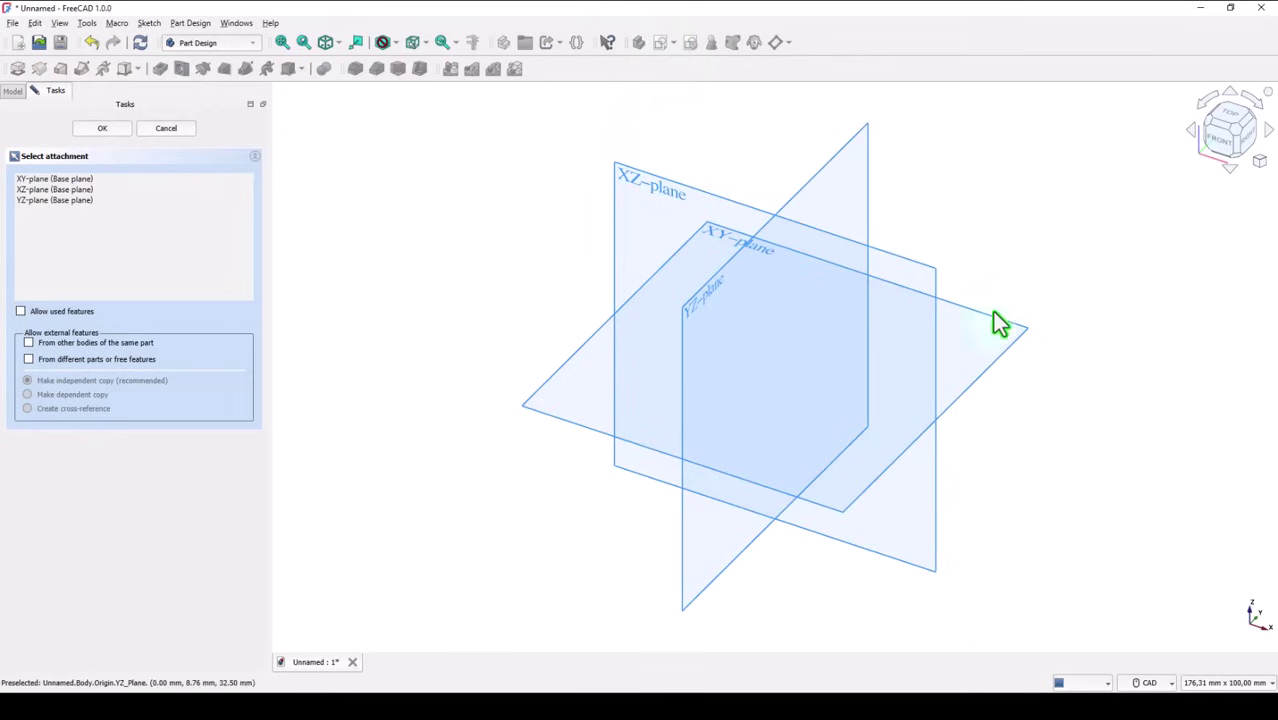
click(995, 330)
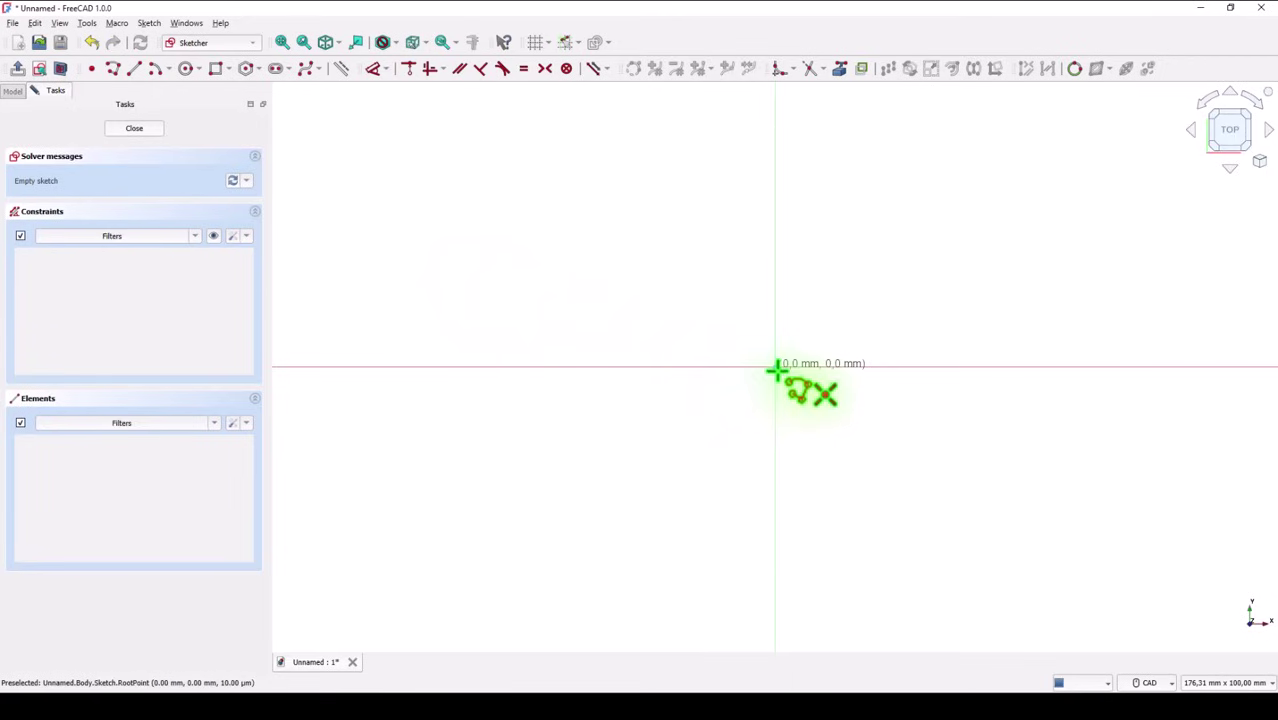
click(775, 367)
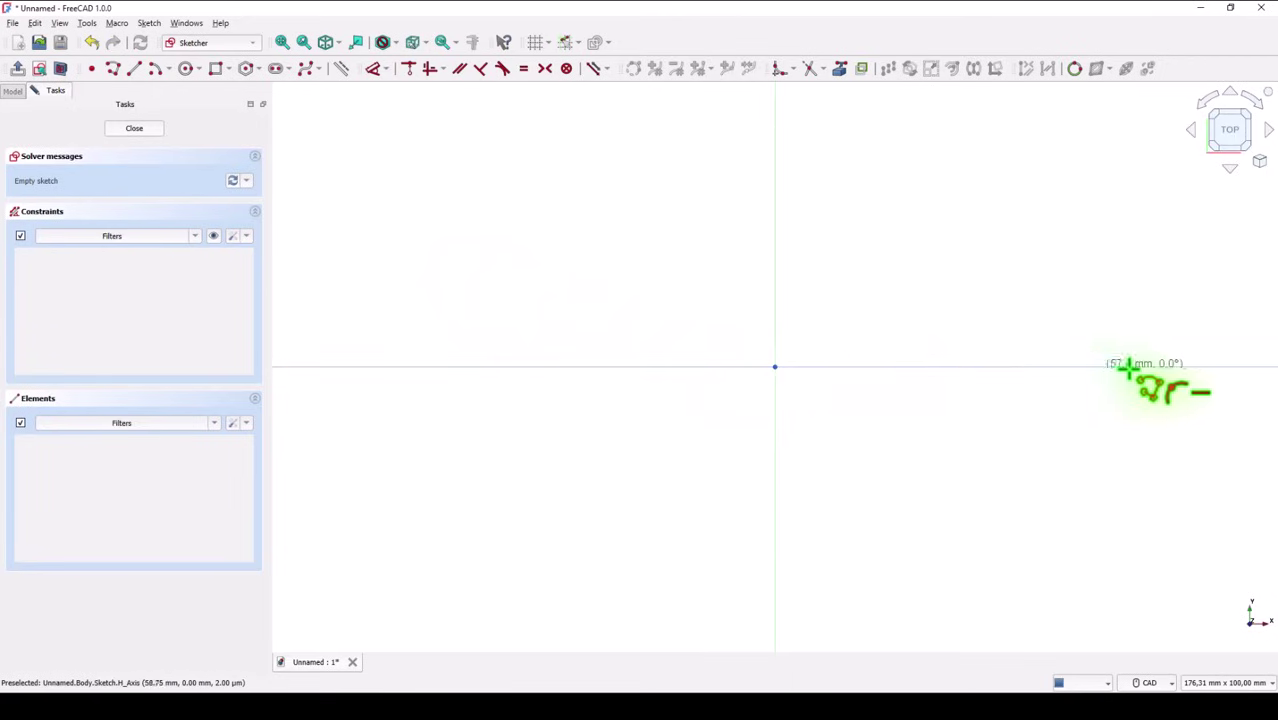
click(1227, 367)
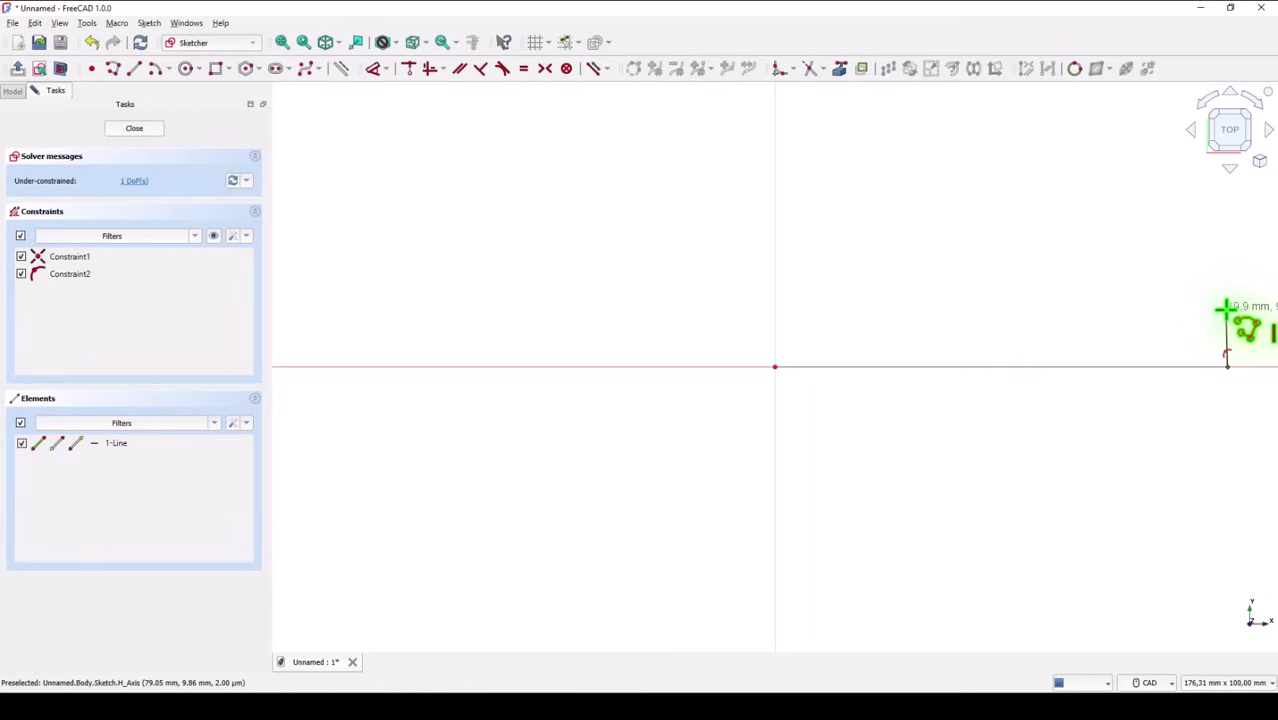
click(1227, 322)
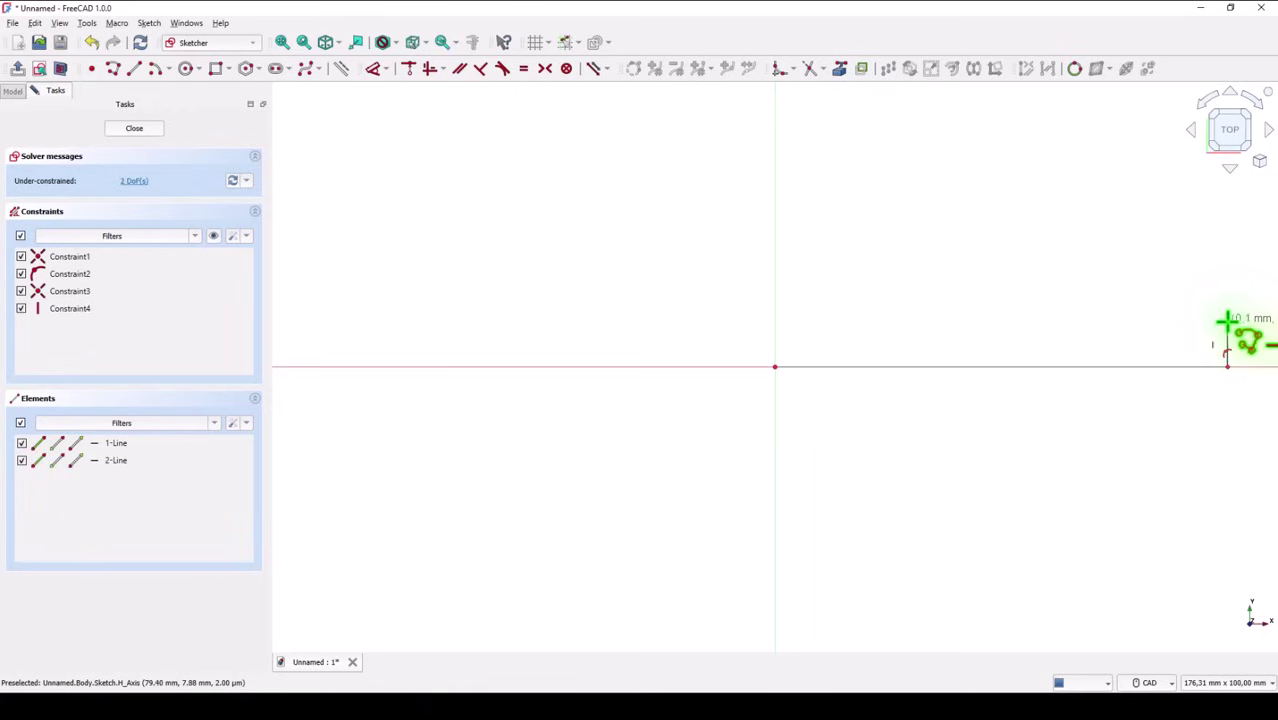
click(848, 322)
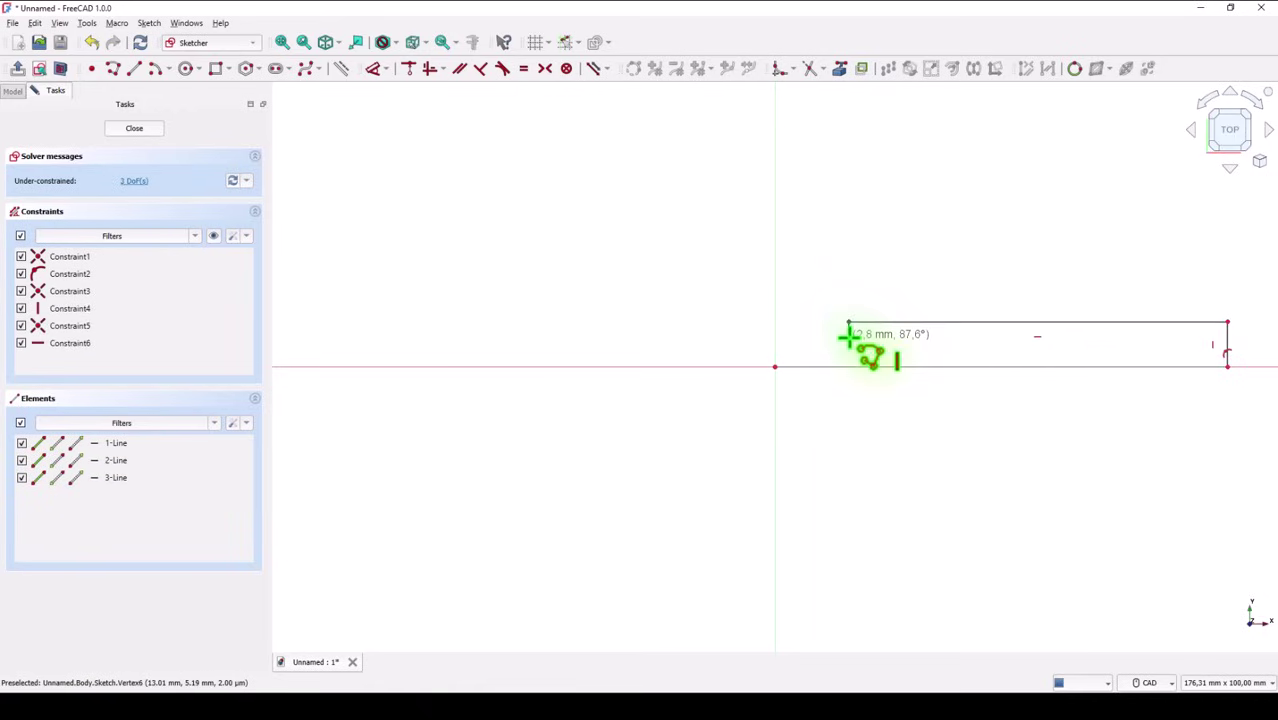
click(848, 338)
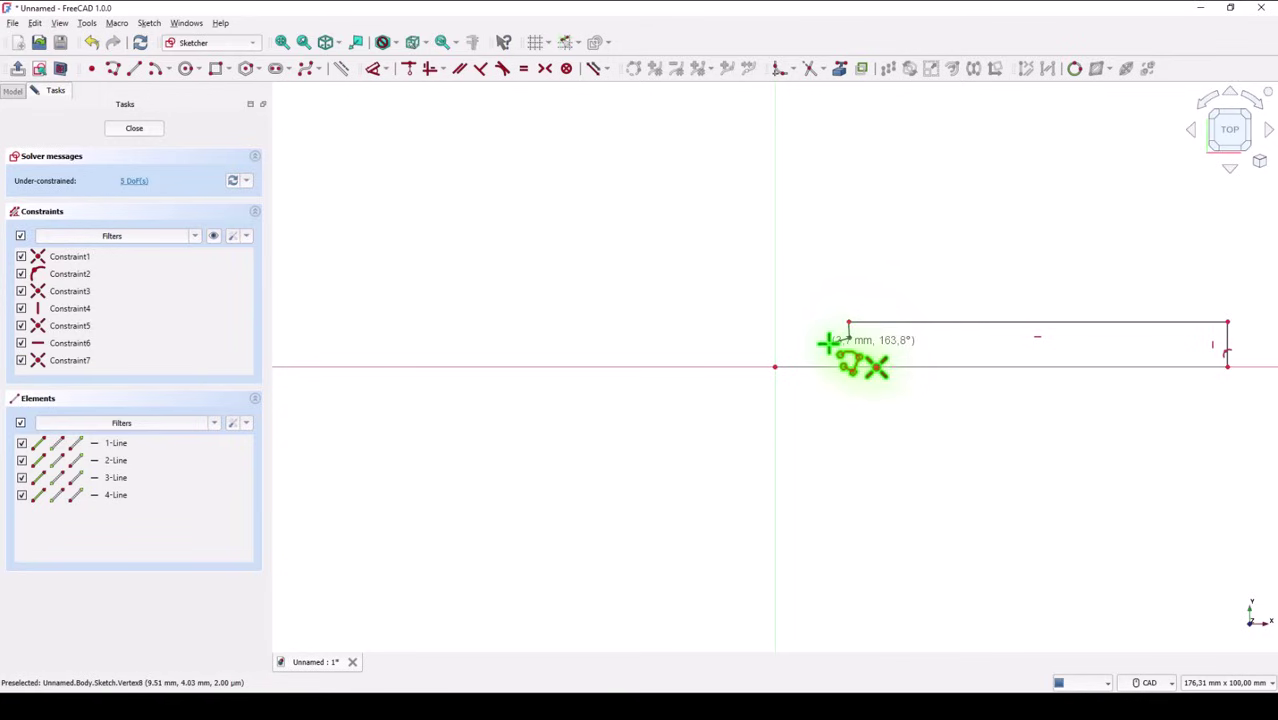
click(829, 339)
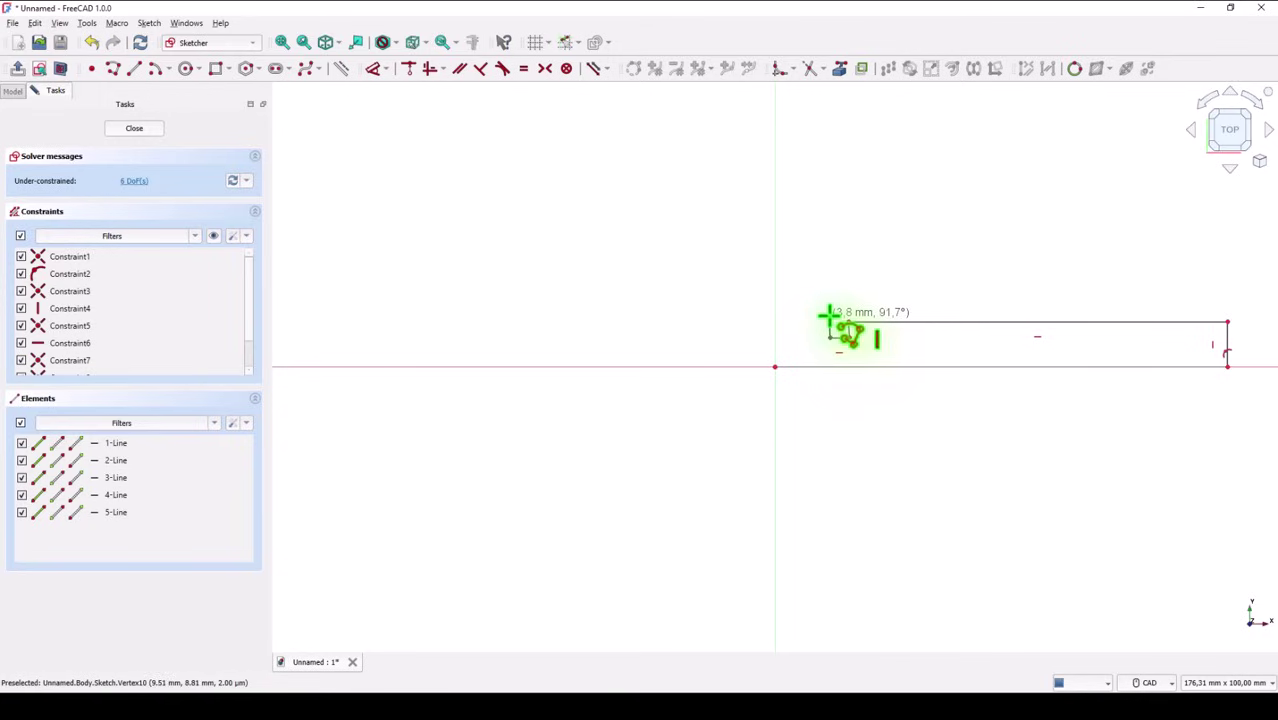
click(829, 318)
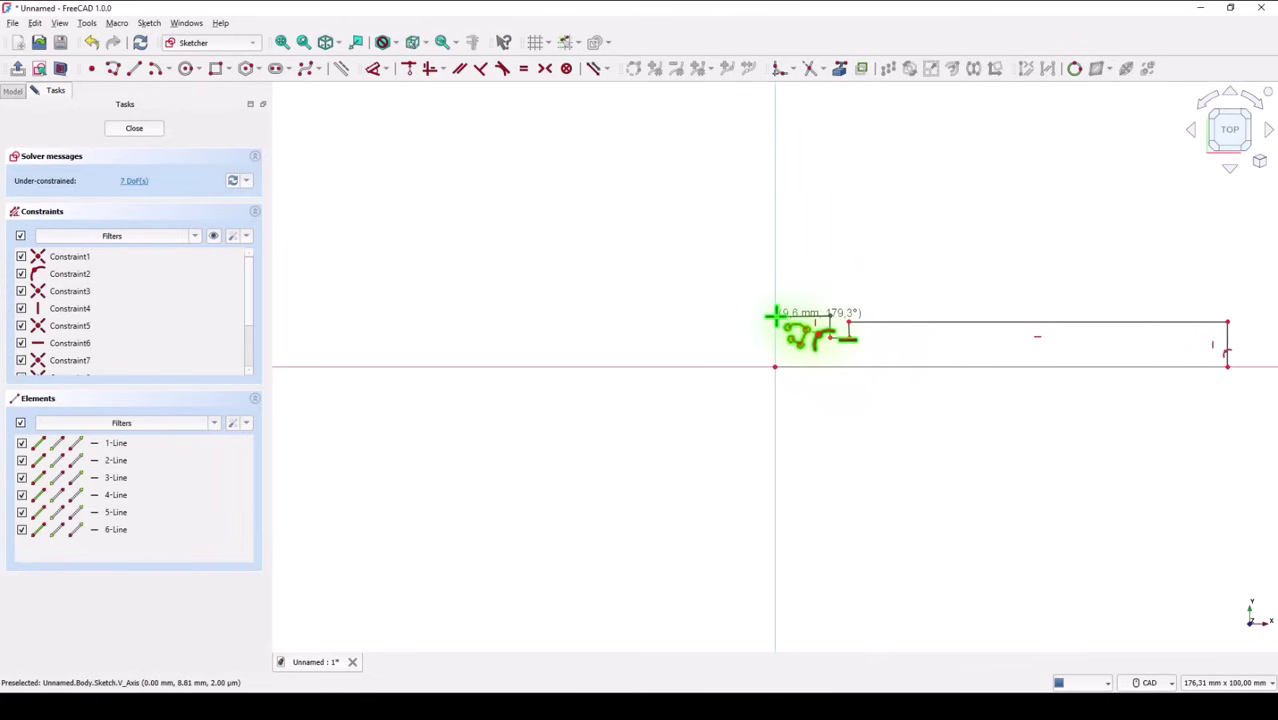
click(774, 317)
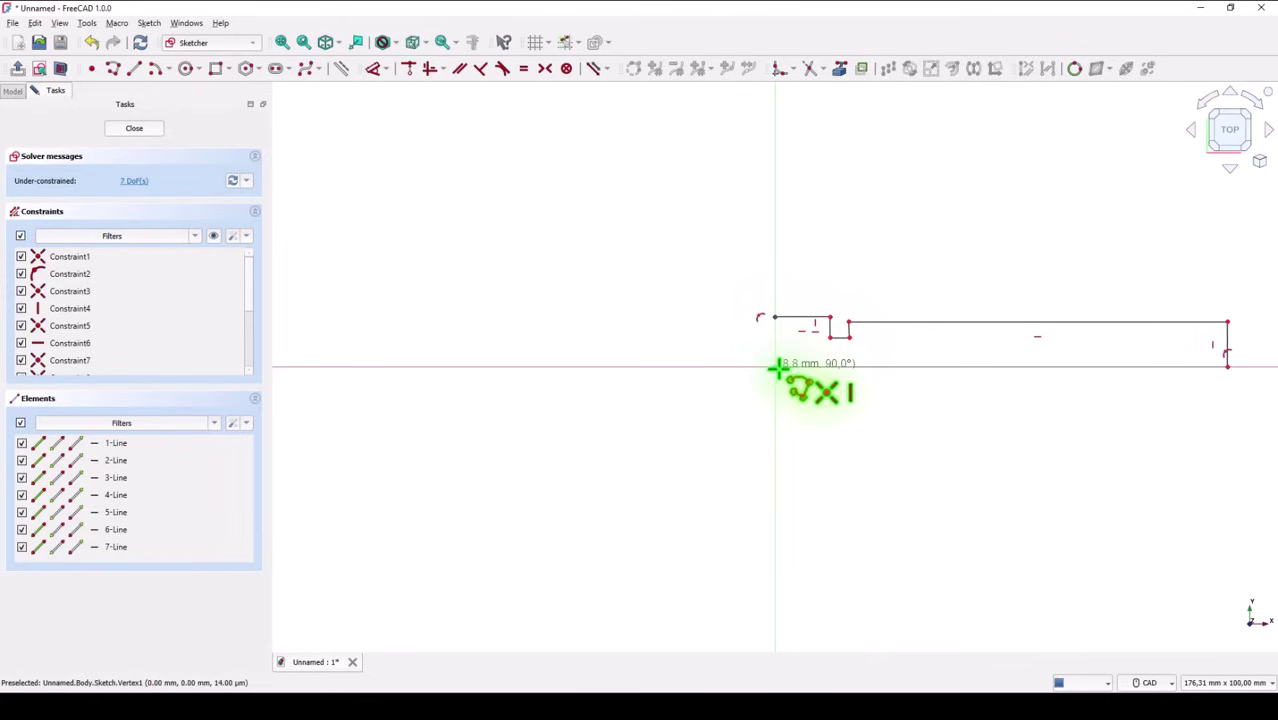
click(775, 367)
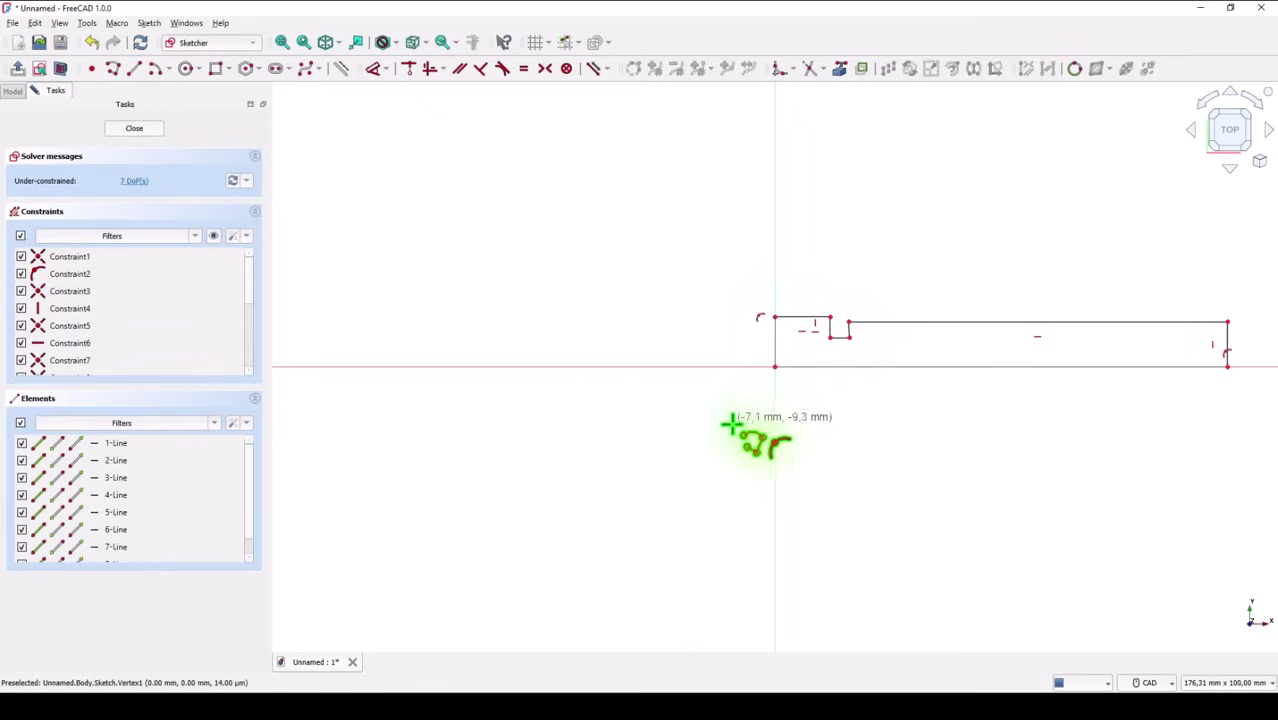
key(Escape)
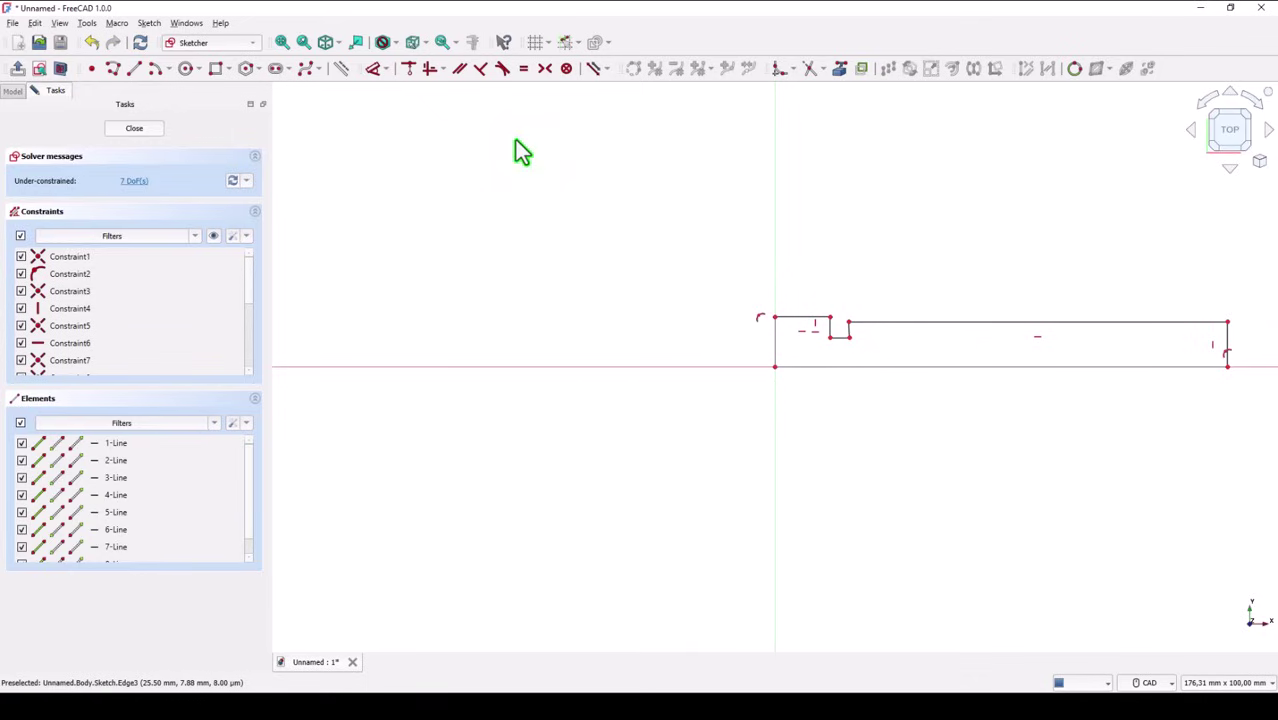
Step: Constrain the vertical edges at both ends of the profile to 12/2 mm each
click(375, 72)
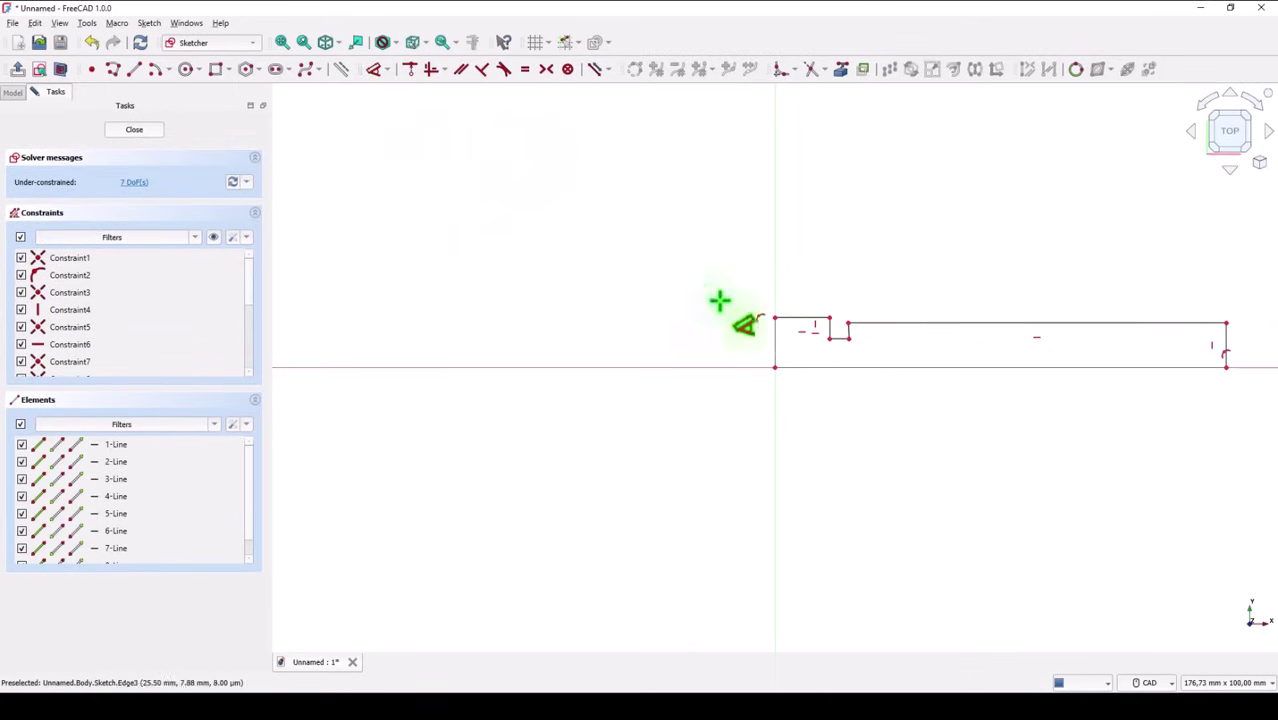
click(770, 318)
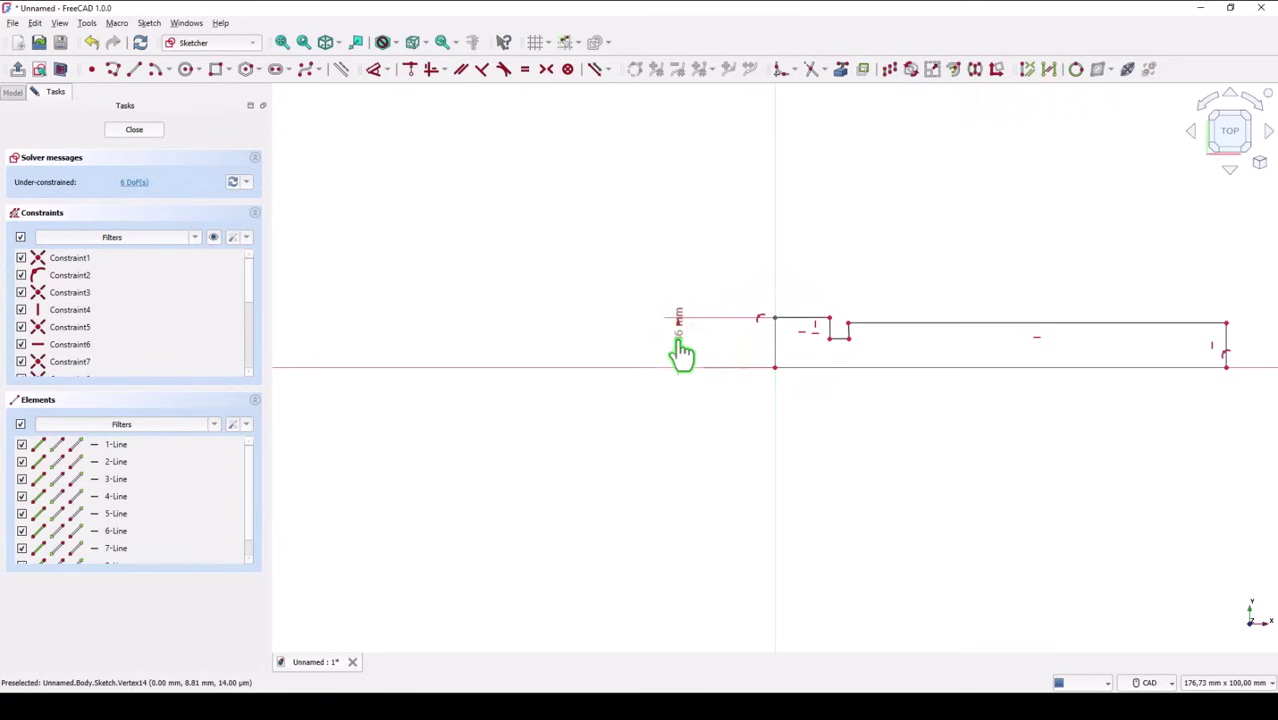
click(680, 355)
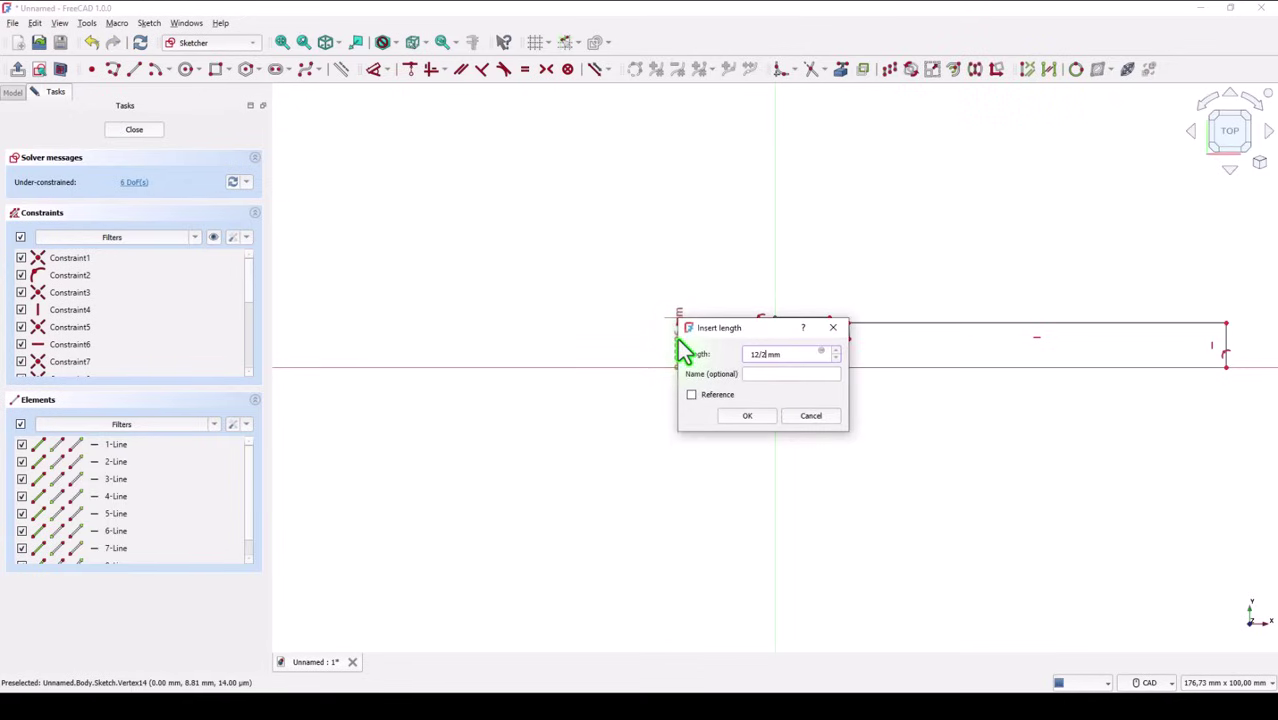
key(Return)
click(1226, 332)
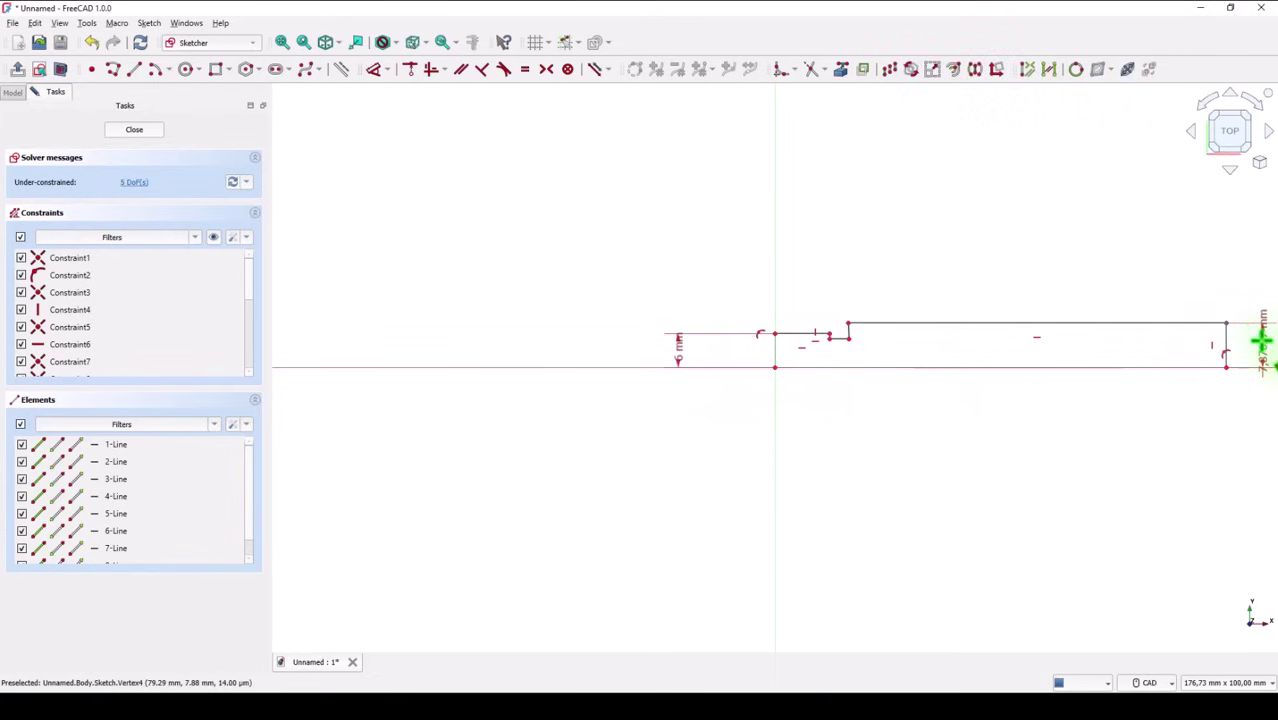
click(1262, 344)
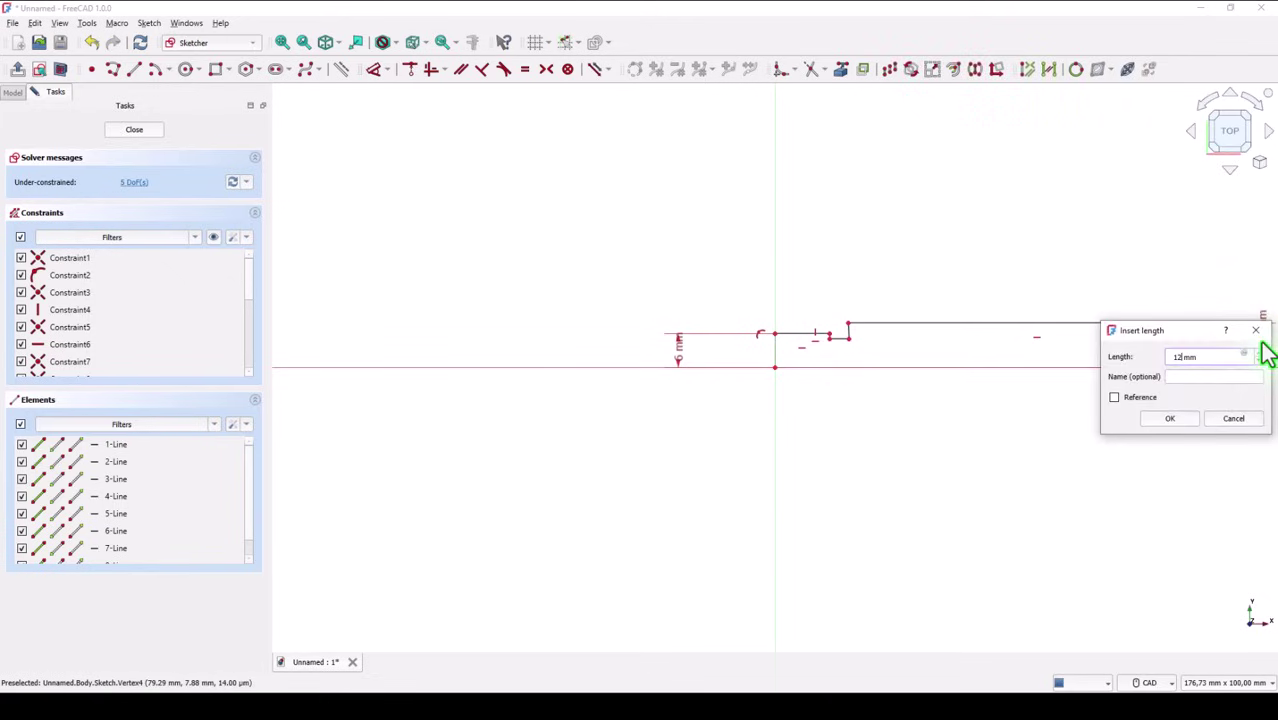
key(Return)
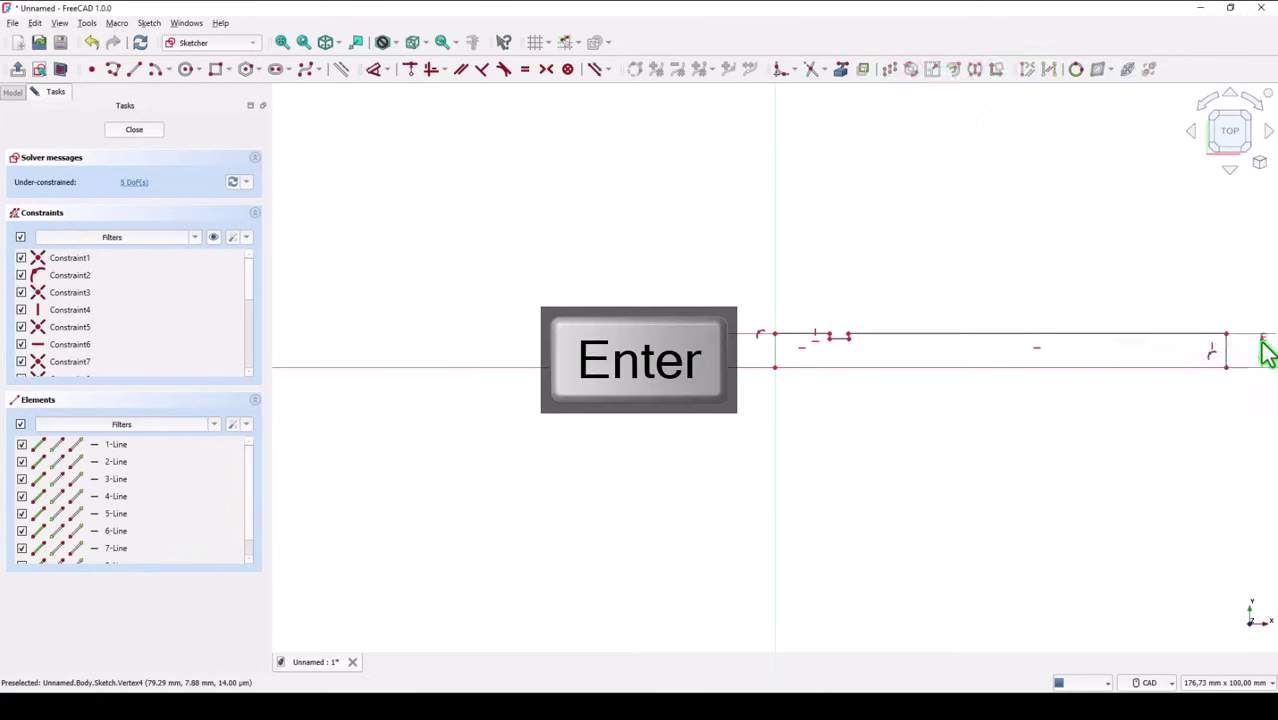
Step: Apply a vertical constraint to the slanted right side of the notch
scroll(1265, 352, up, 2)
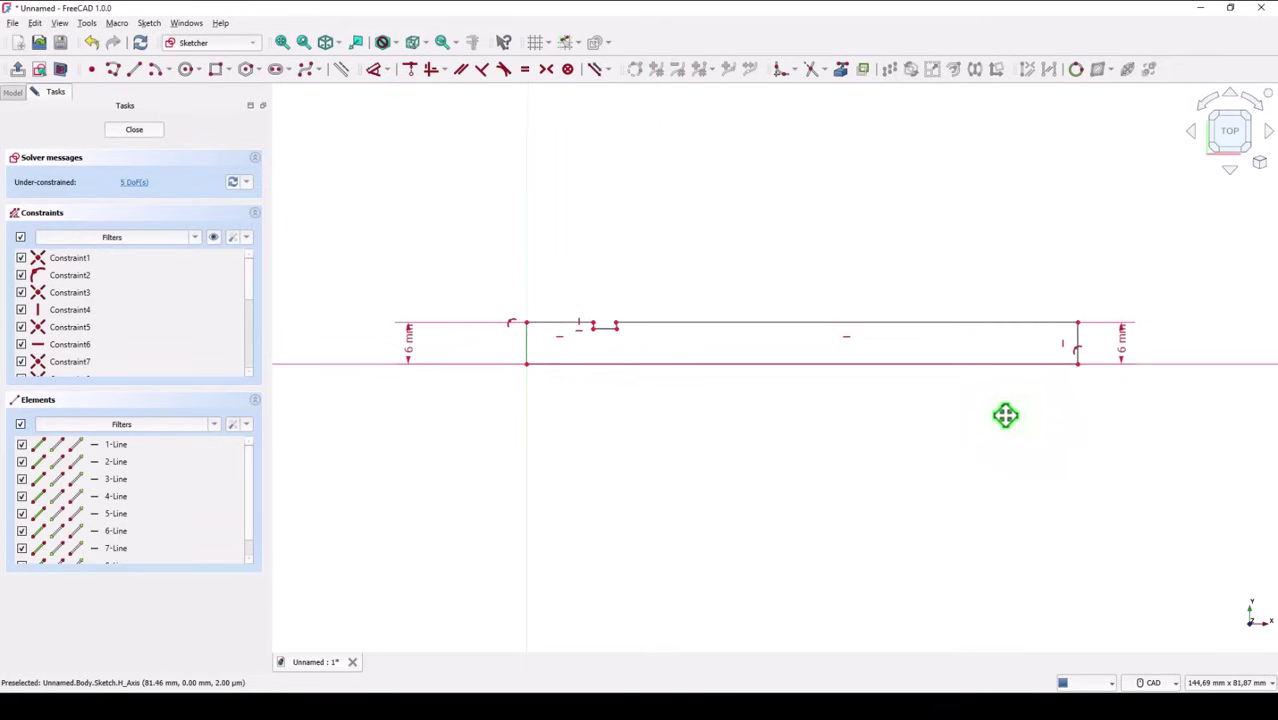
scroll(600, 318, up, 5)
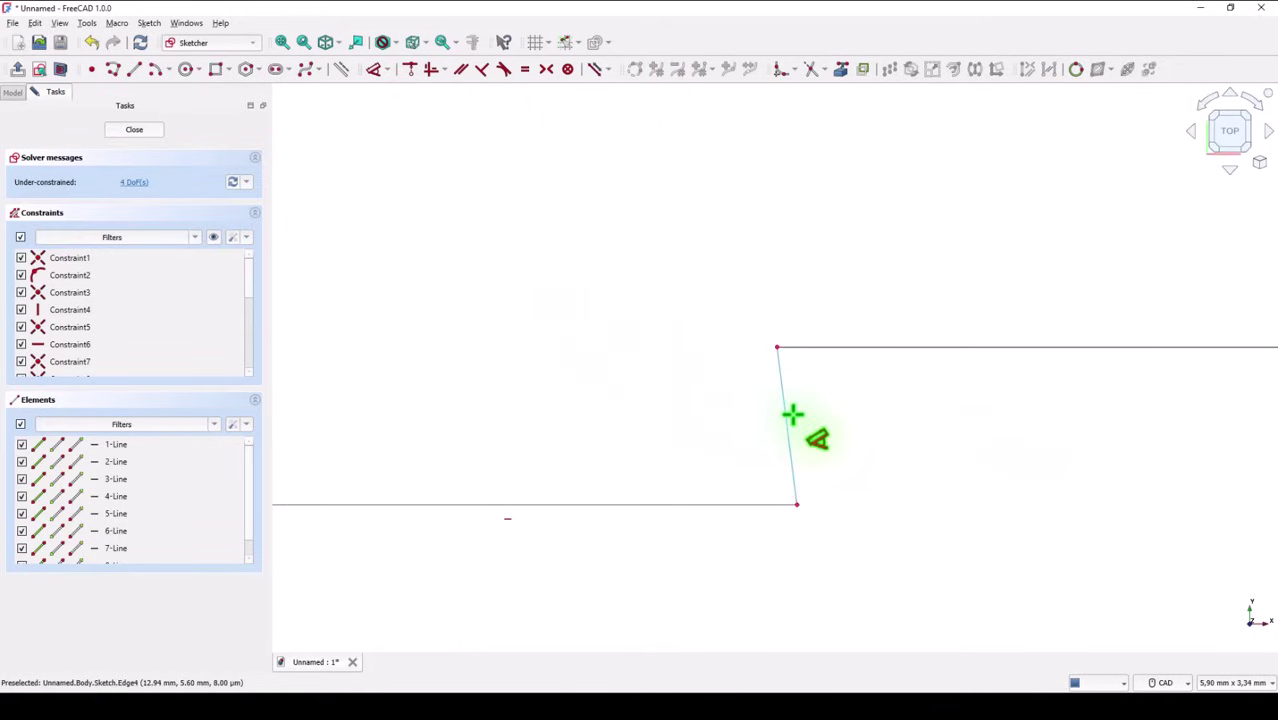
click(432, 72)
click(787, 449)
Step: Dimension the notch's right side to set its depth to 0.9 mm
scroll(631, 391, down, 2)
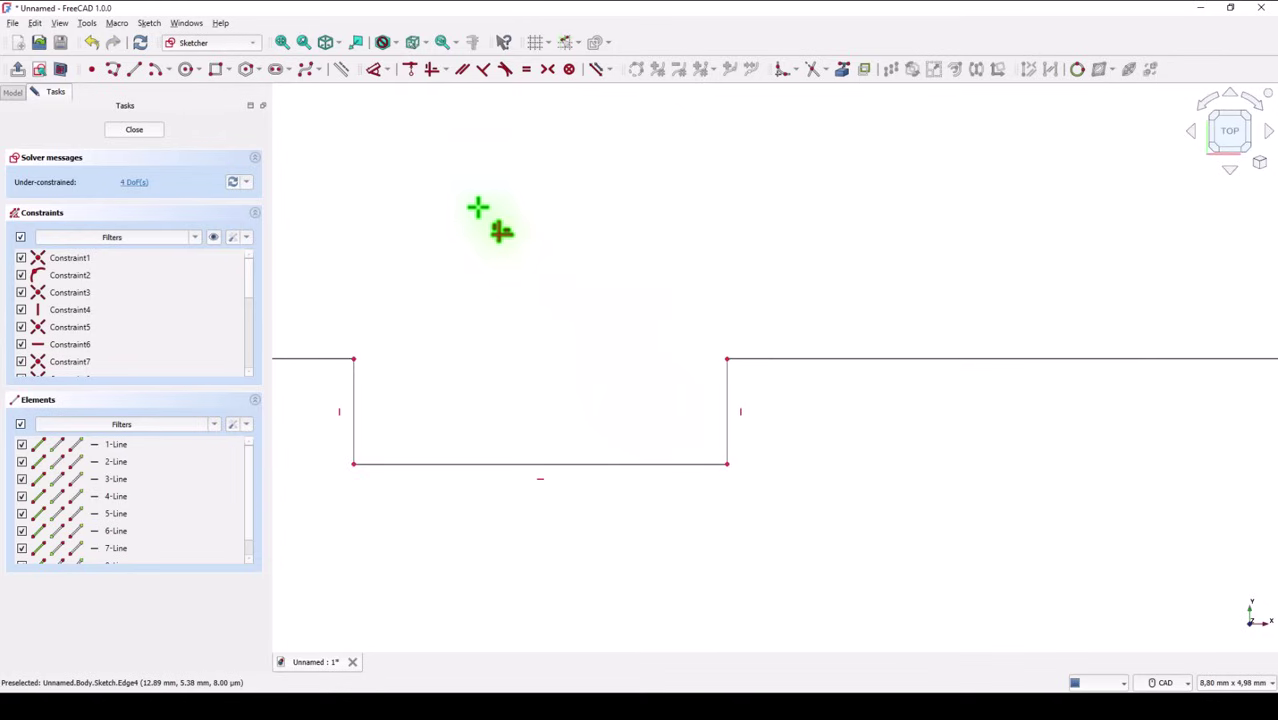
click(726, 421)
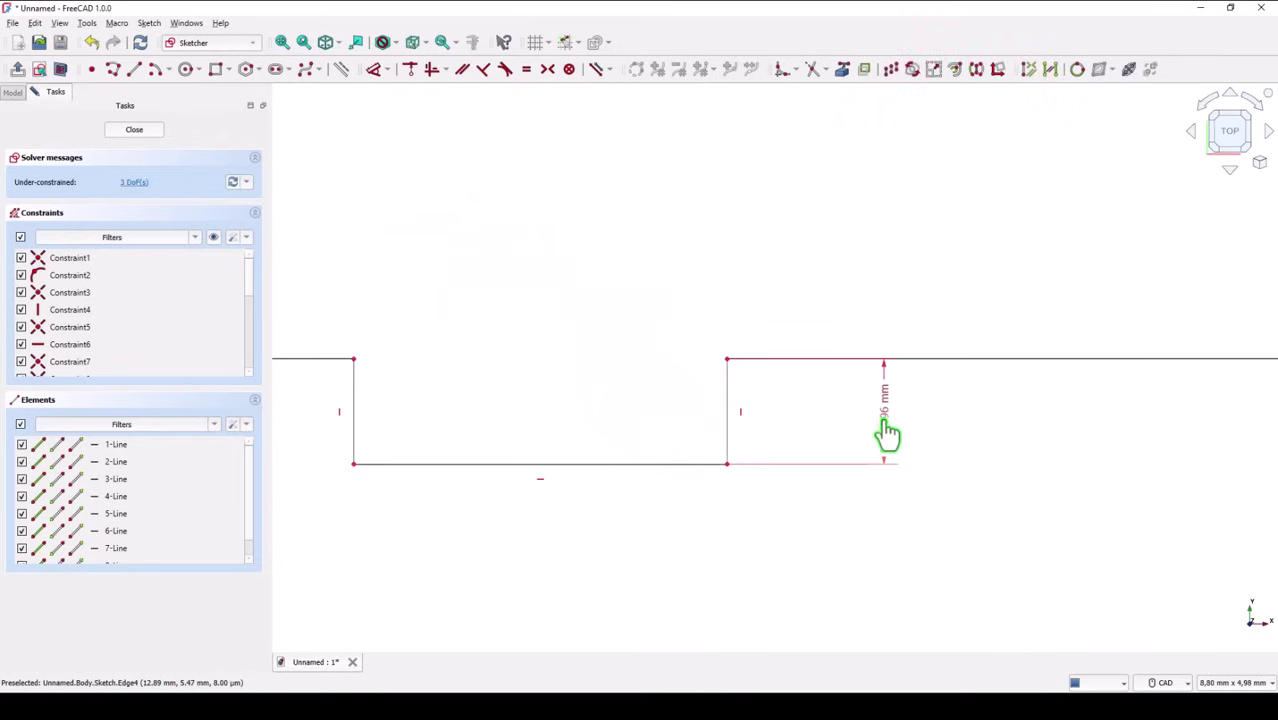
click(900, 225)
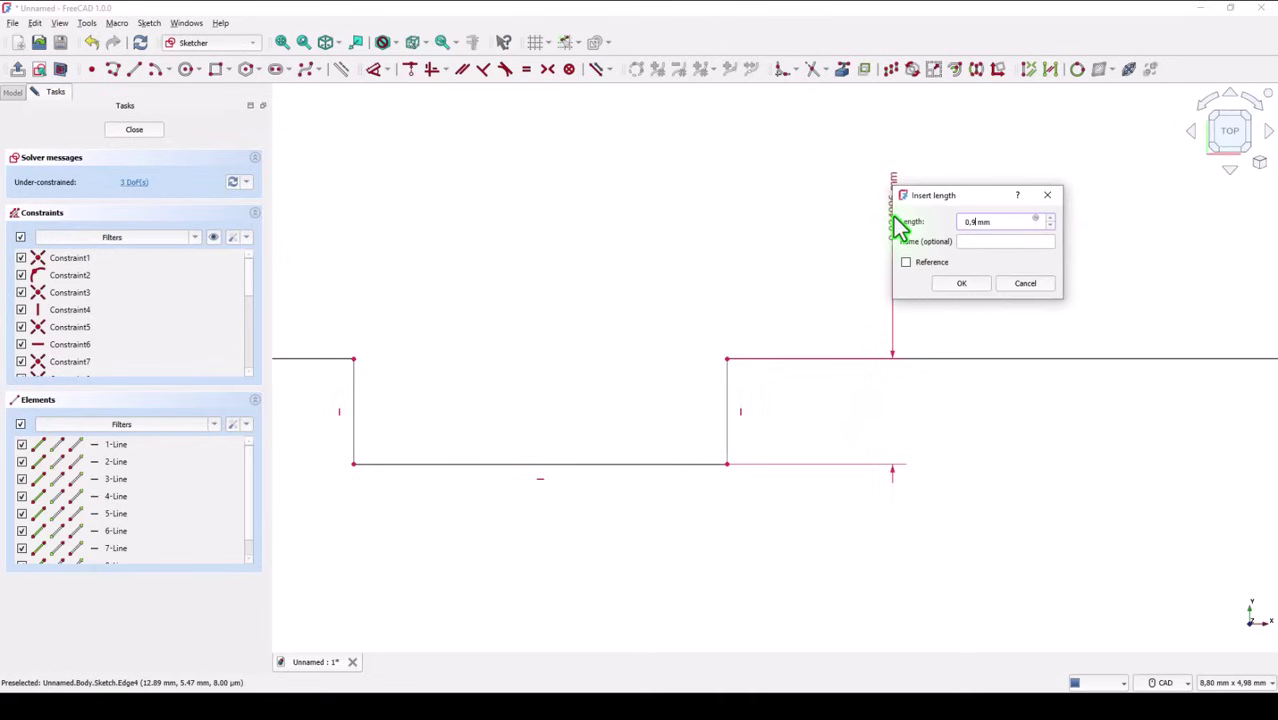
text(0.9)
key(Return)
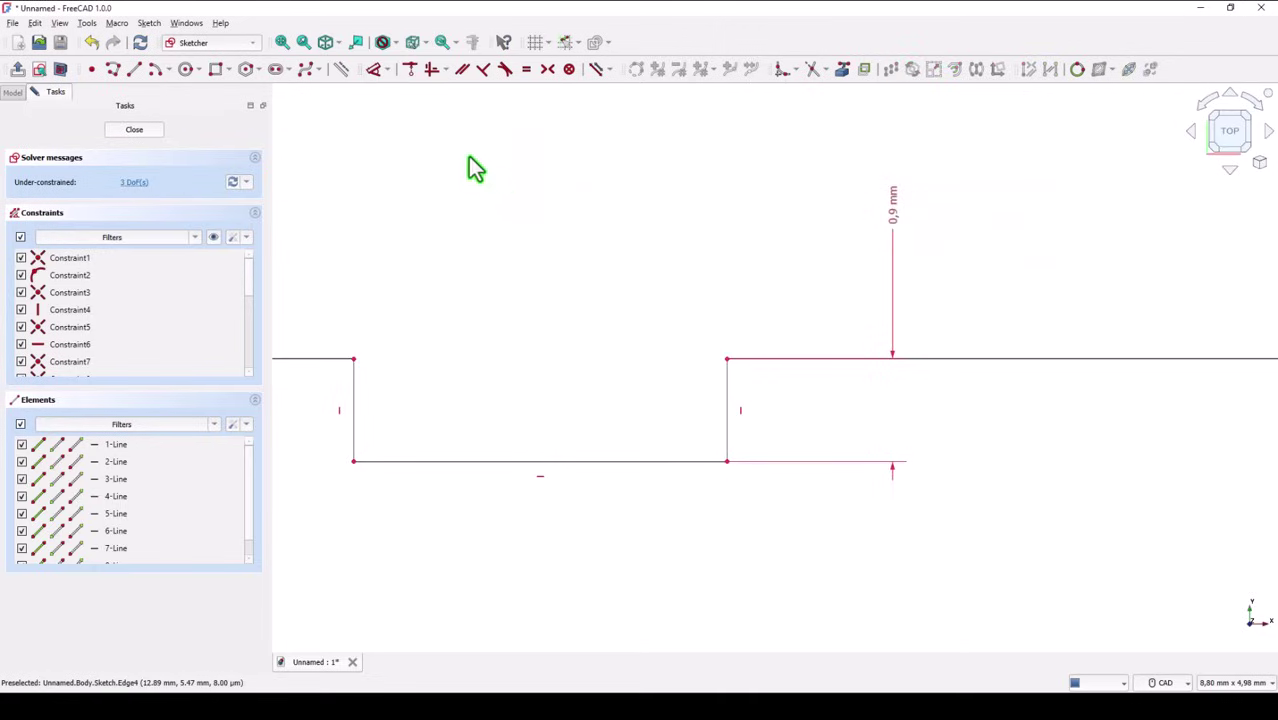
Step: Dimension the profile's base line along the horizontal axis to 200 mm
click(280, 45)
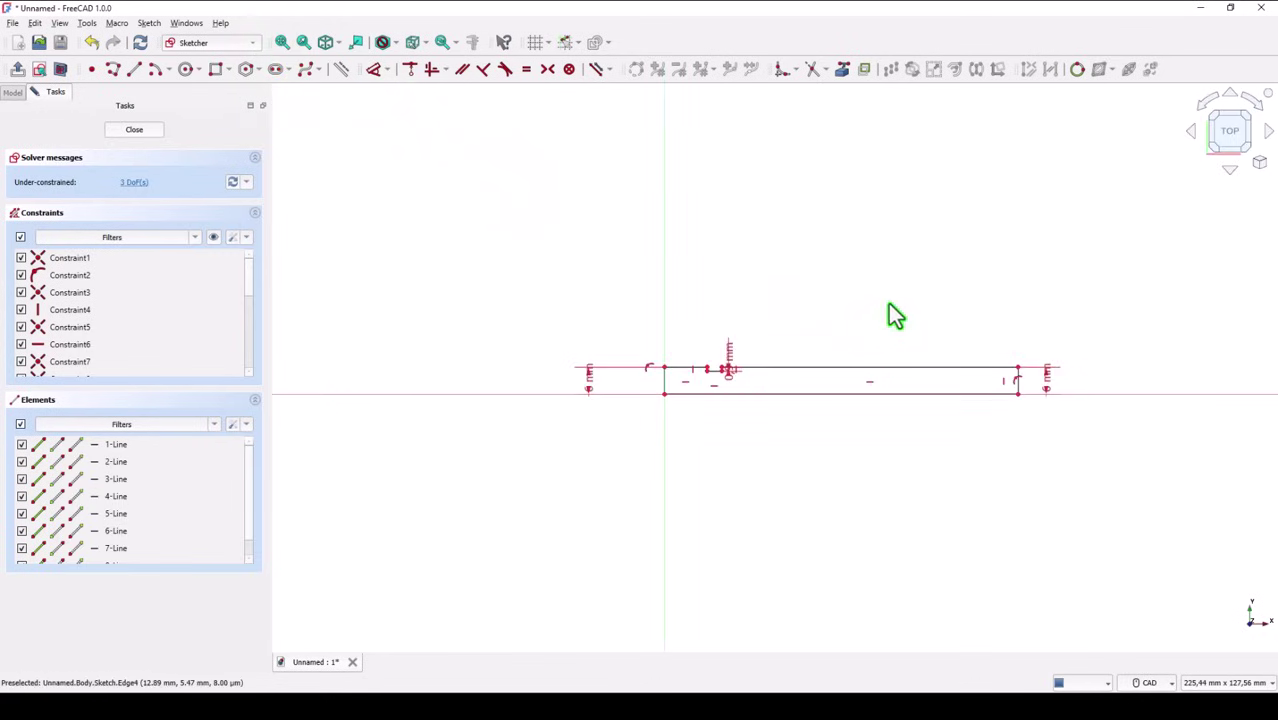
click(374, 69)
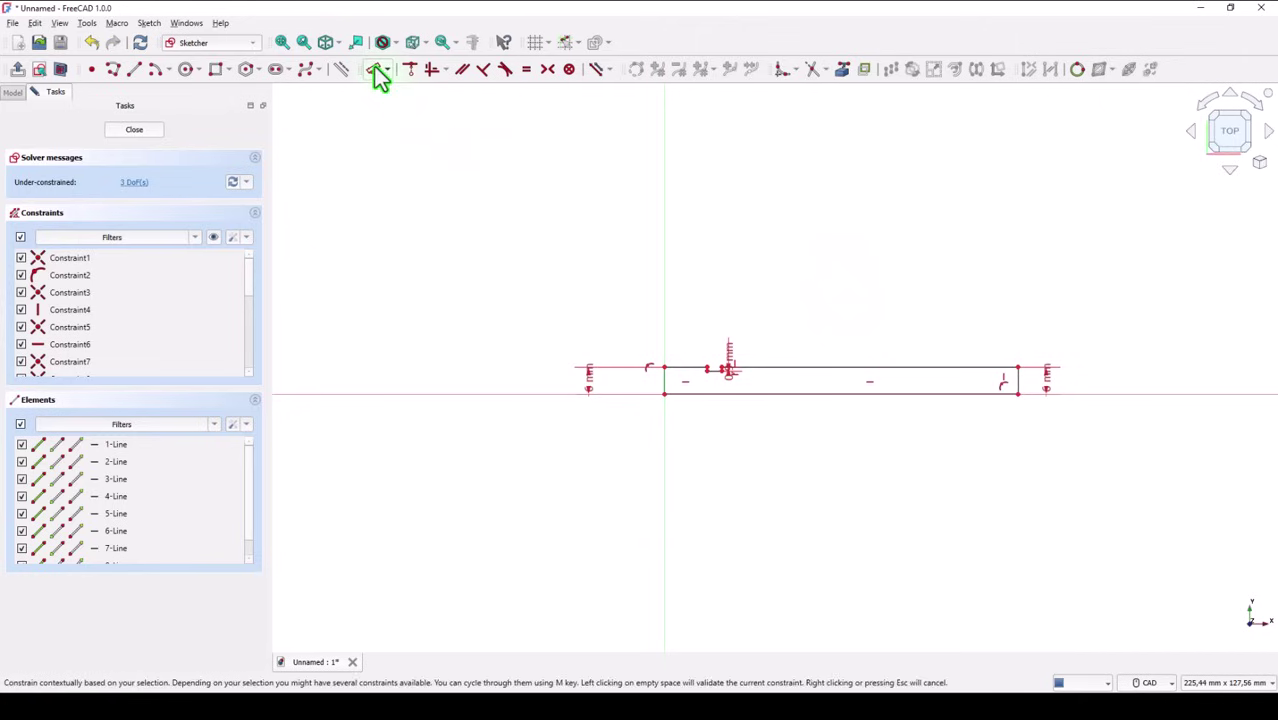
click(844, 394)
click(845, 440)
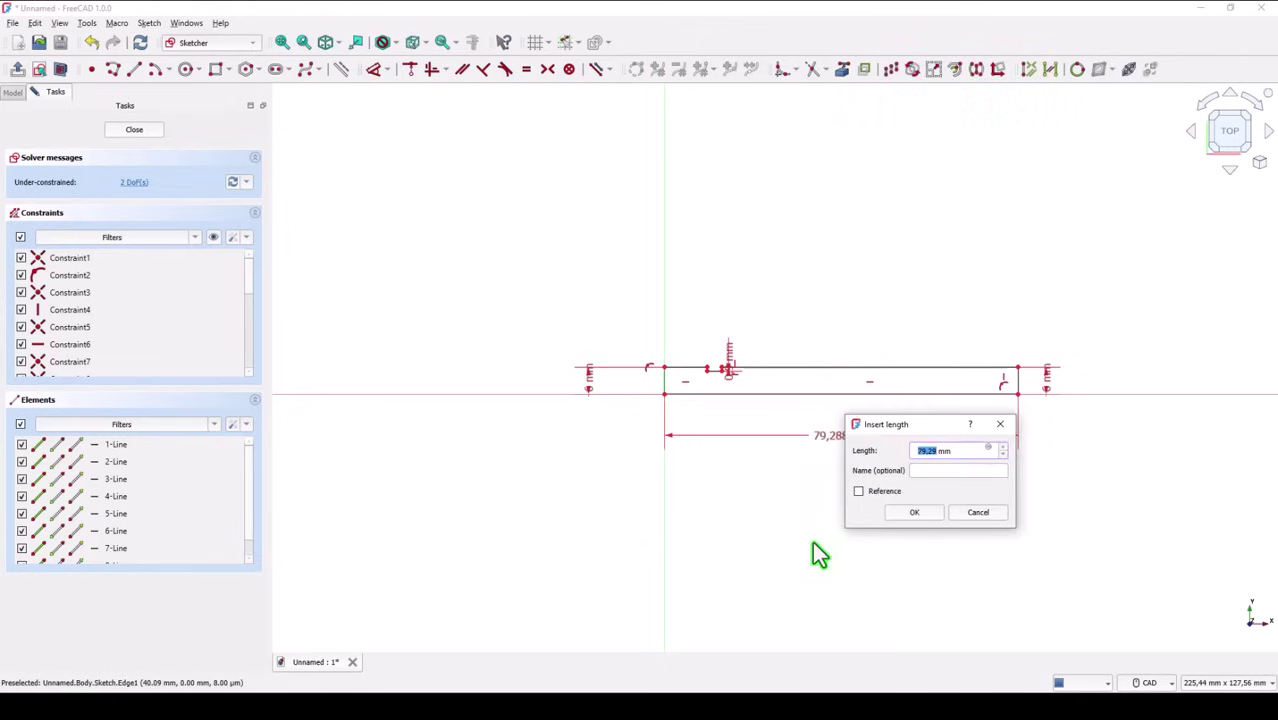
text(200)
key(Return)
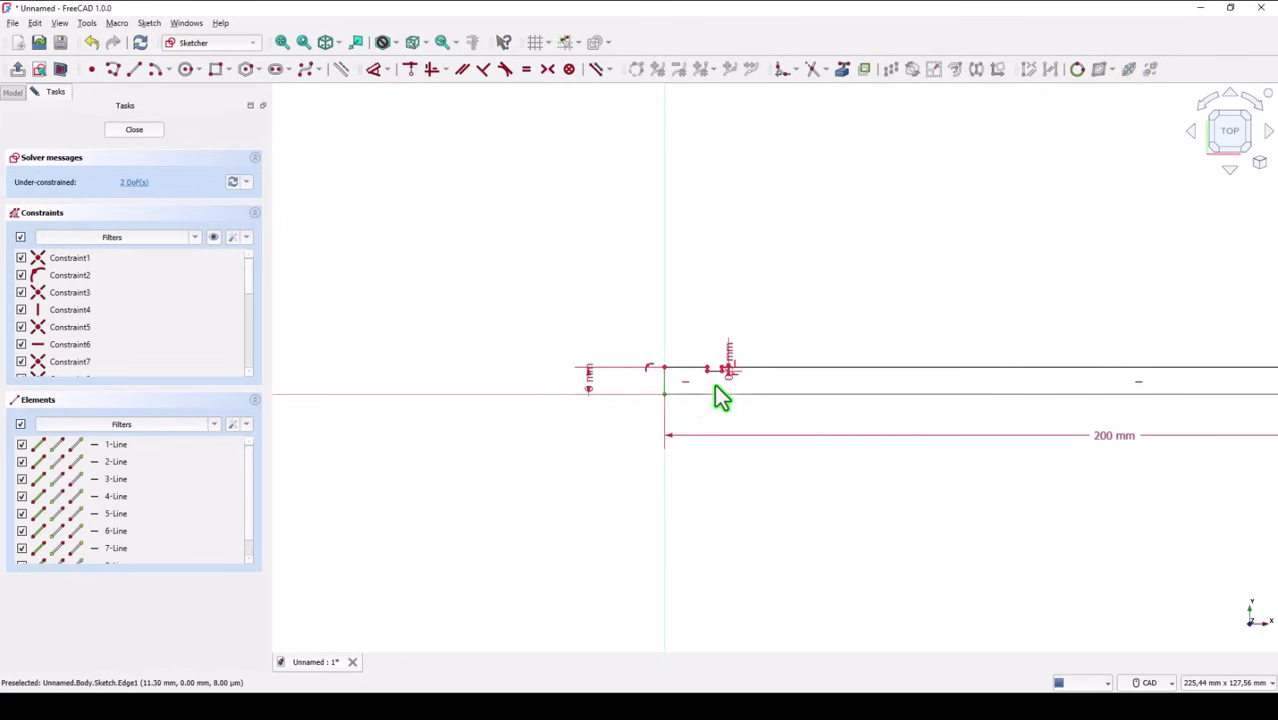
Step: Dimension the bottom line of the notch to a width of 2 mm
scroll(715, 386, up, 2)
scroll(718, 392, up, 3)
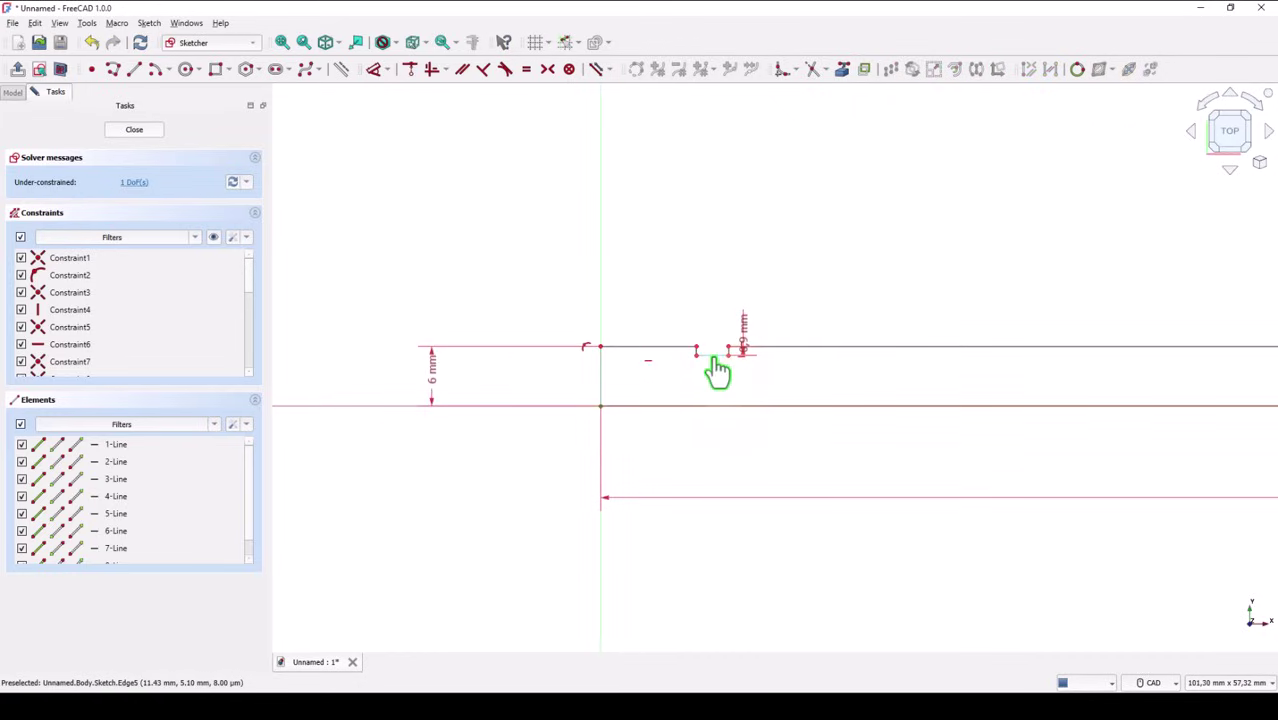
click(717, 352)
click(719, 278)
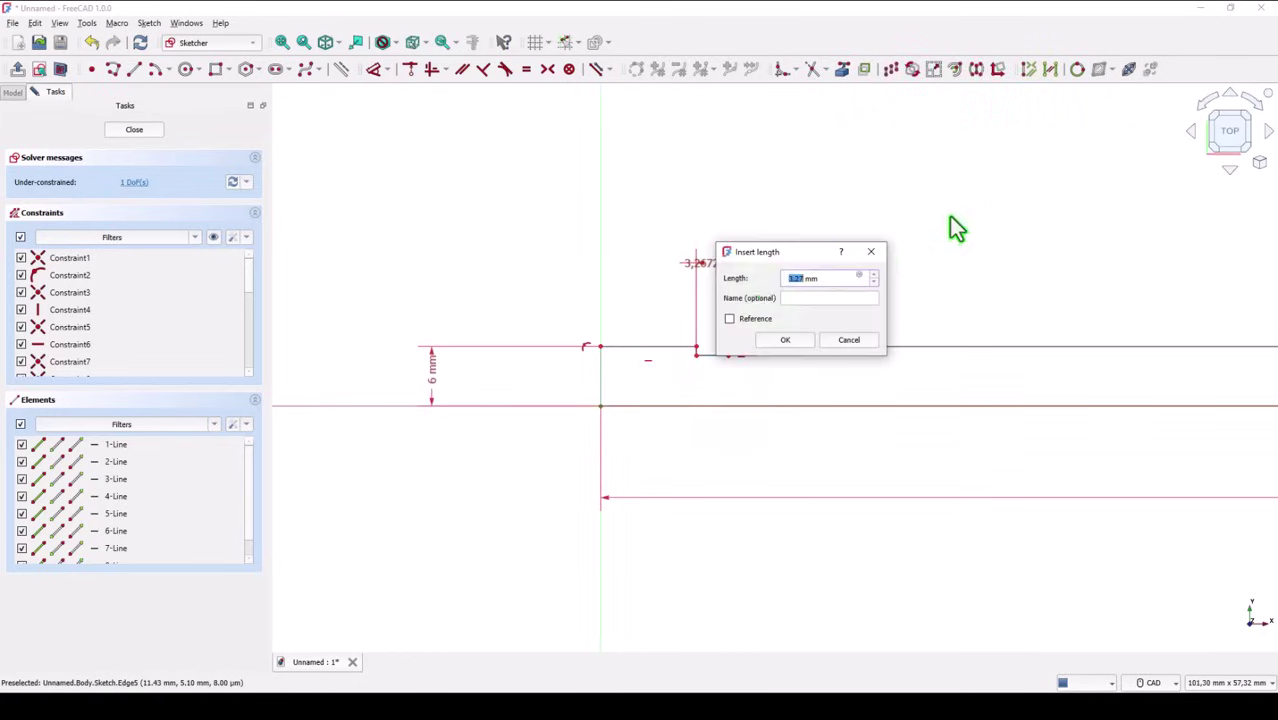
text(2)
key(Return)
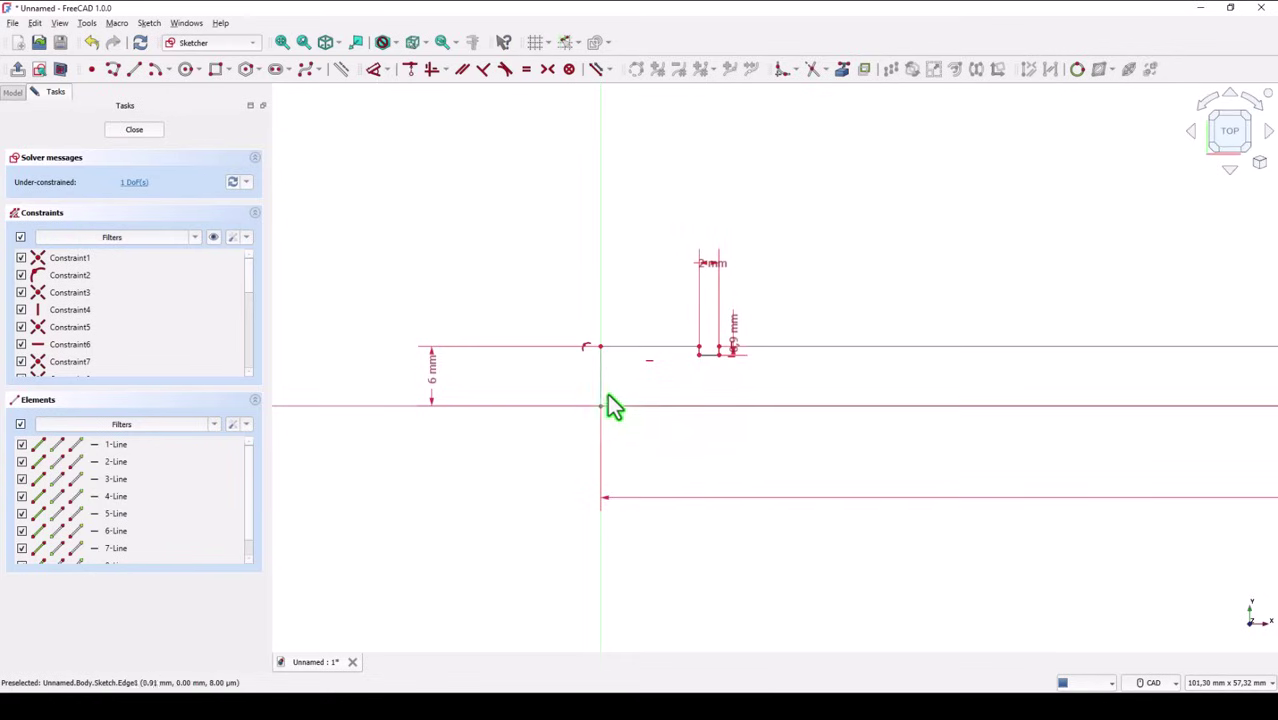
Step: Dimension the notch's right side horizontally from the profile's left end to 25 mm and finish the sketch
click(718, 352)
key(l)
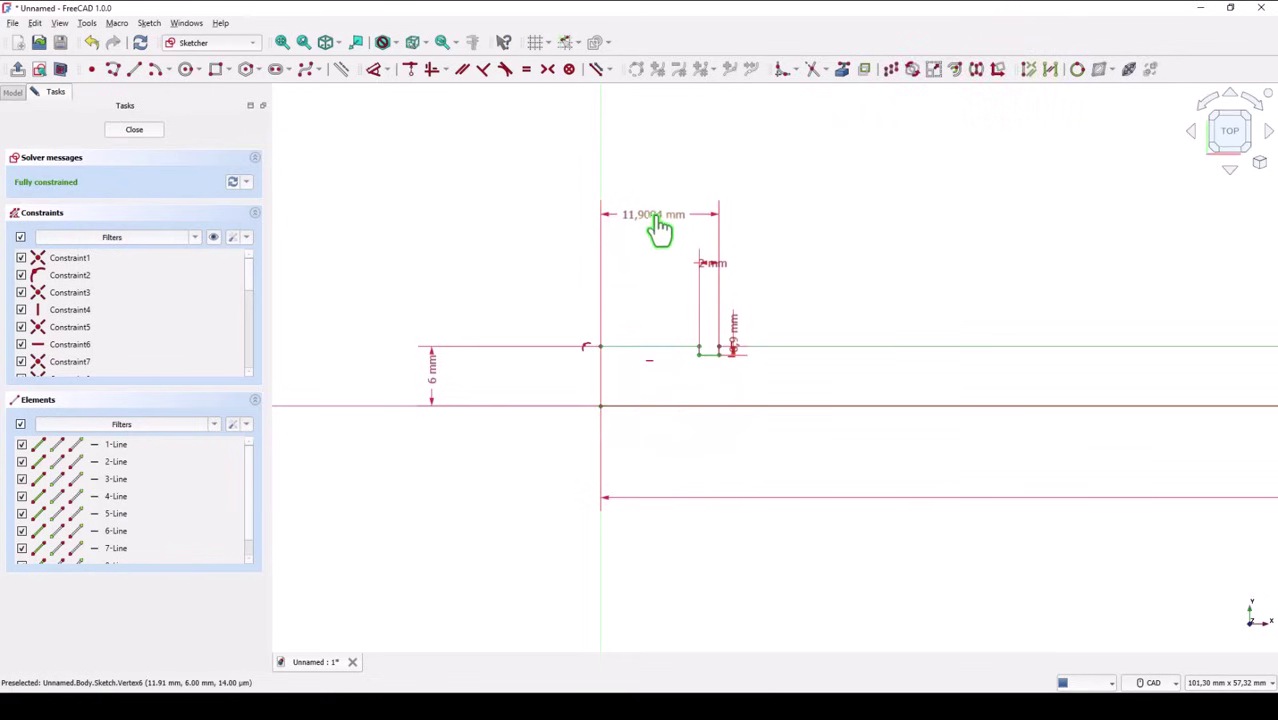
click(655, 226)
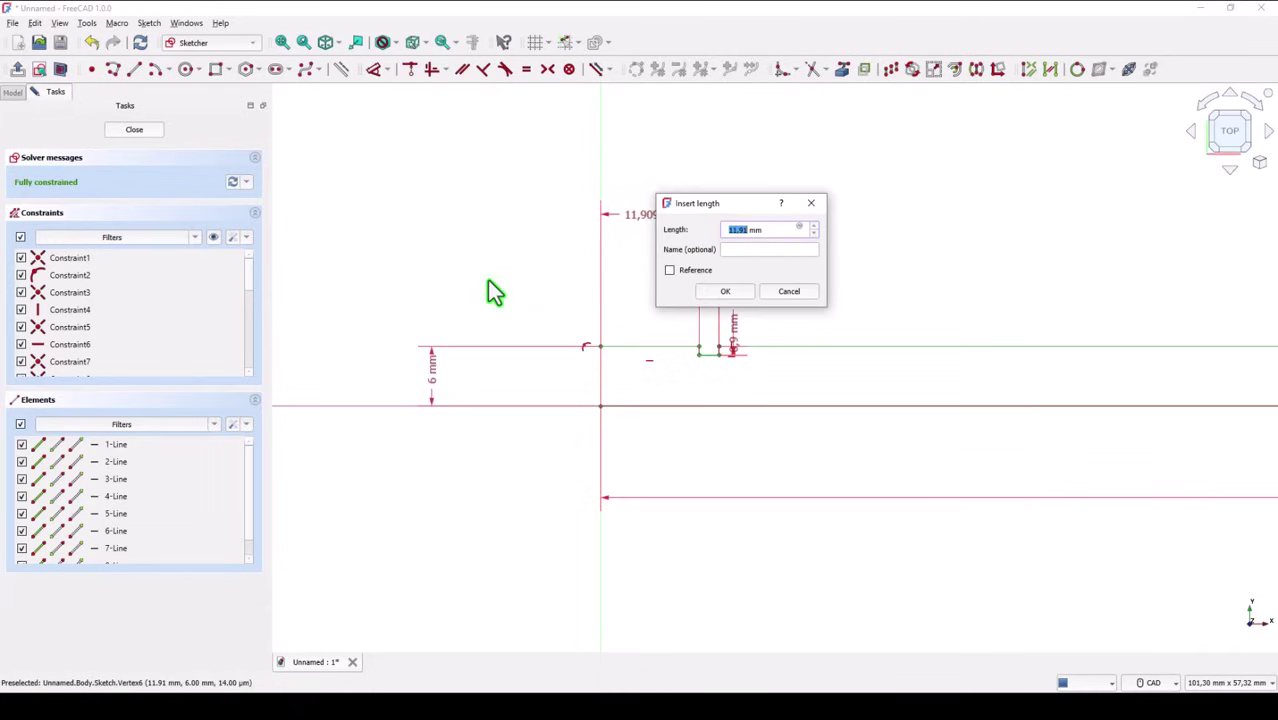
key(Return)
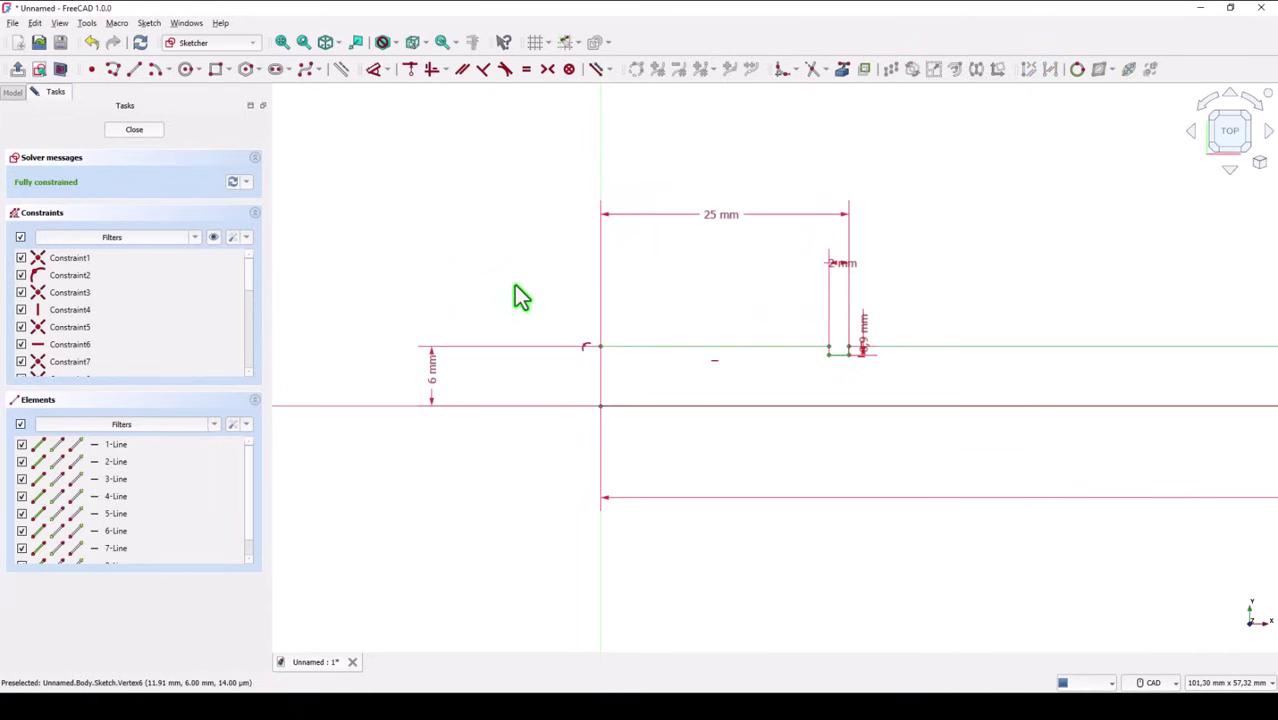
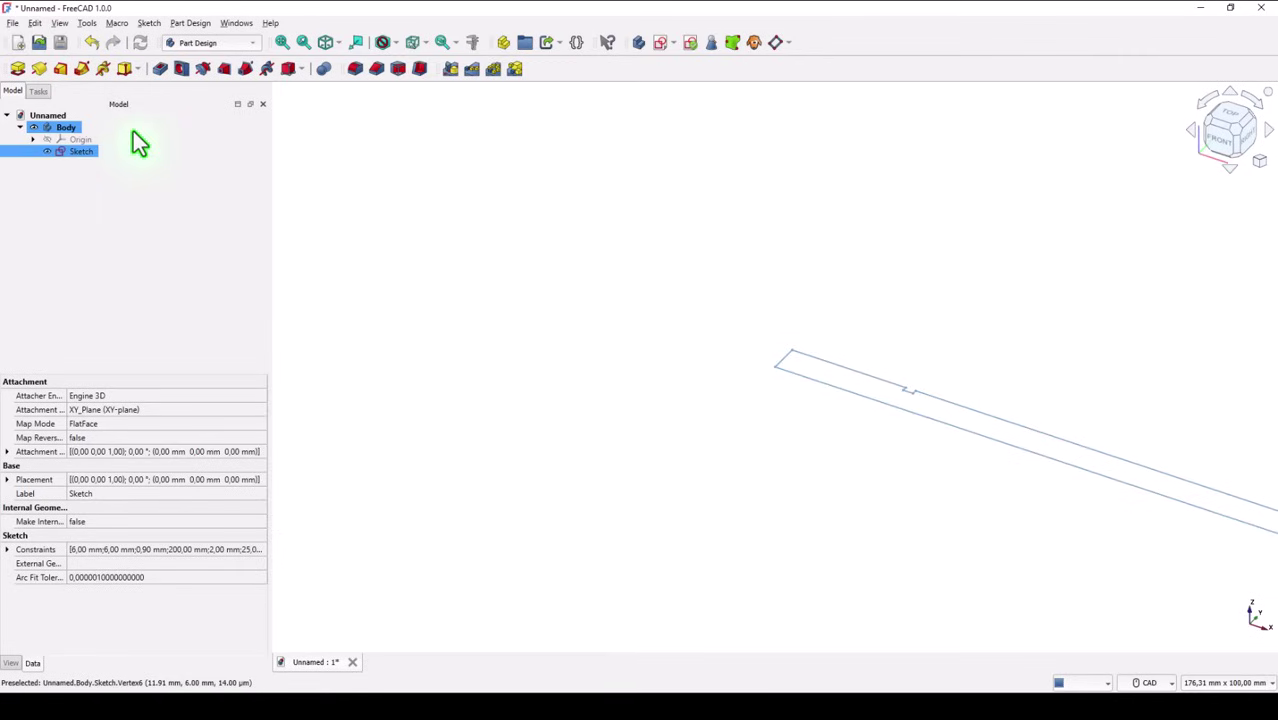
Step: Revolve the profile sketch 360° about the base X axis to form the solid shaft
click(38, 70)
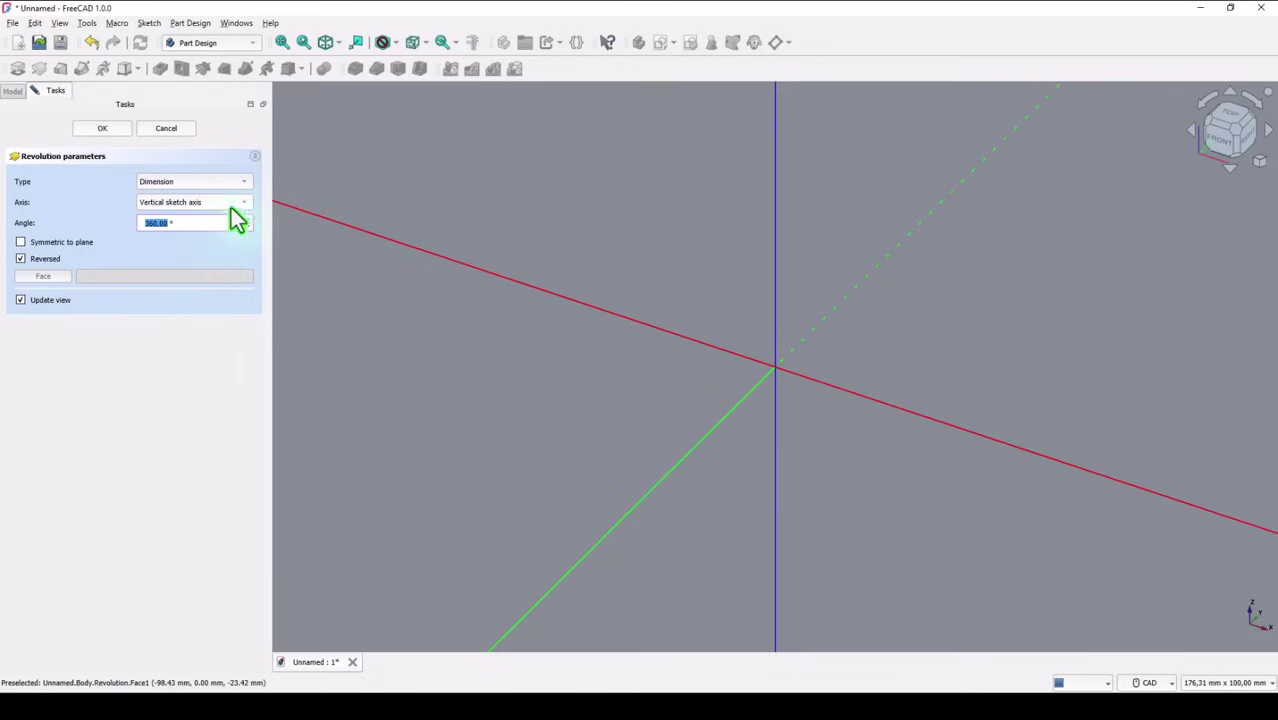
click(241, 203)
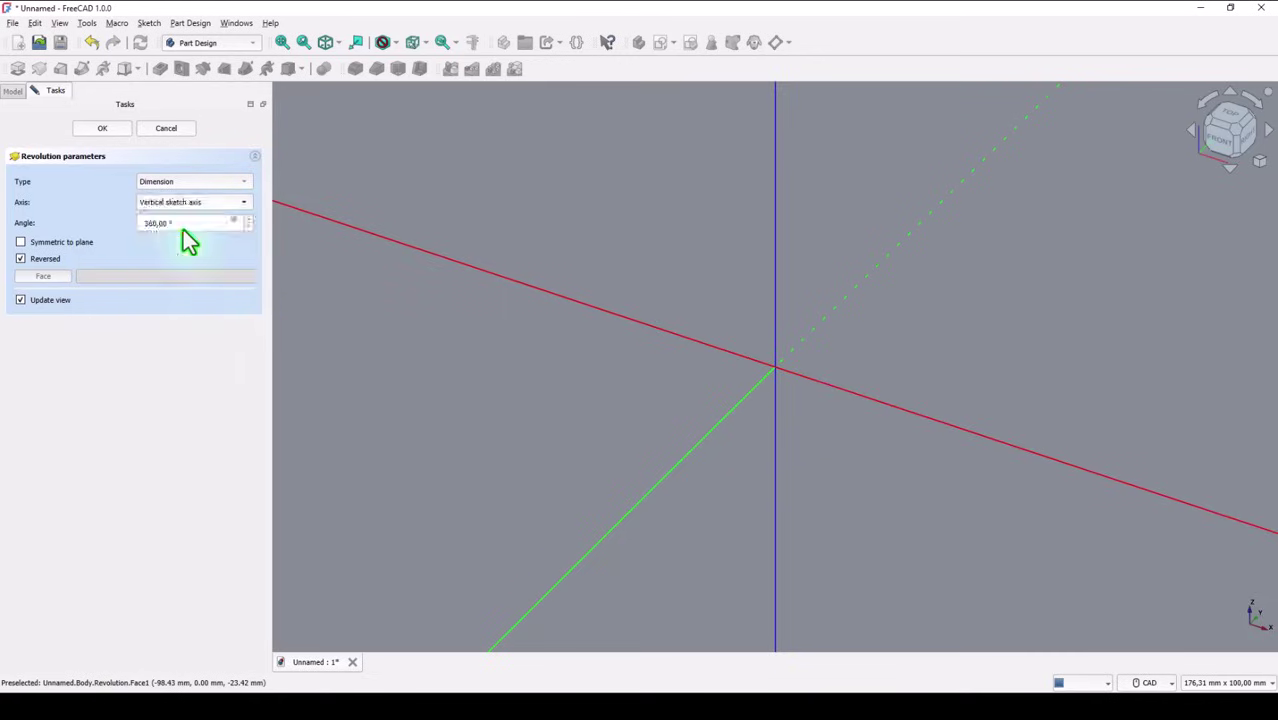
click(183, 229)
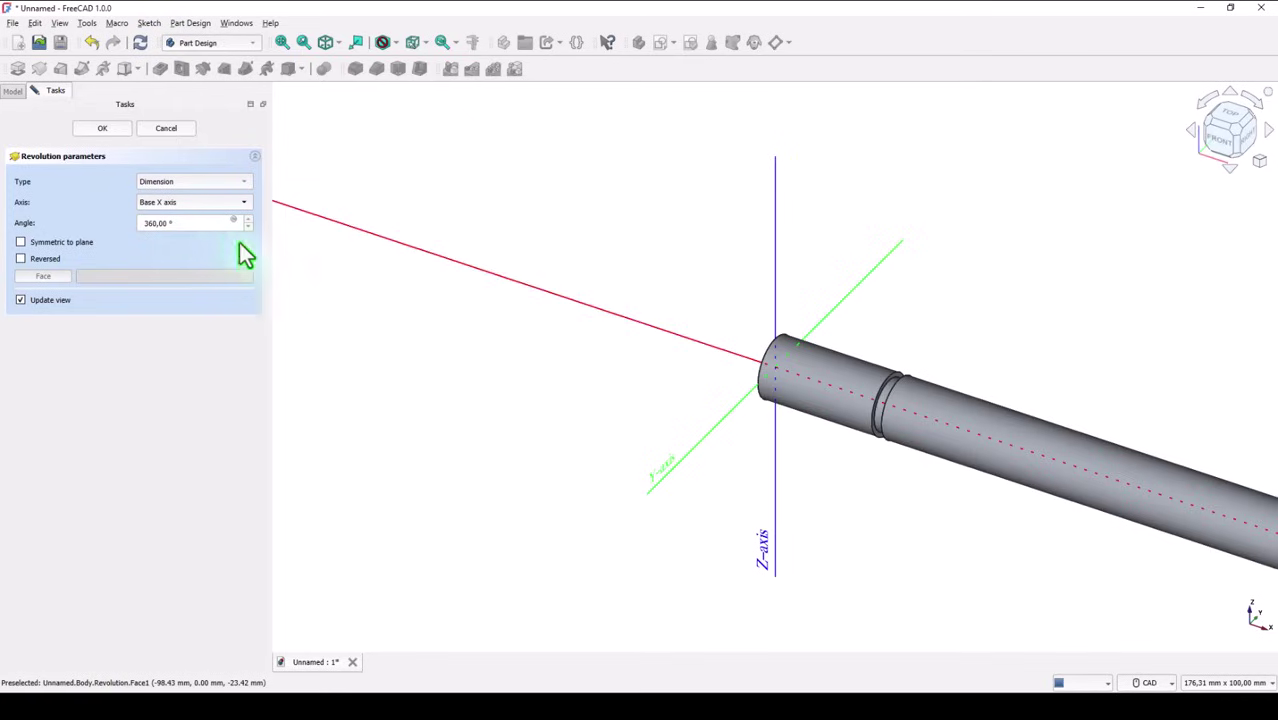
click(102, 130)
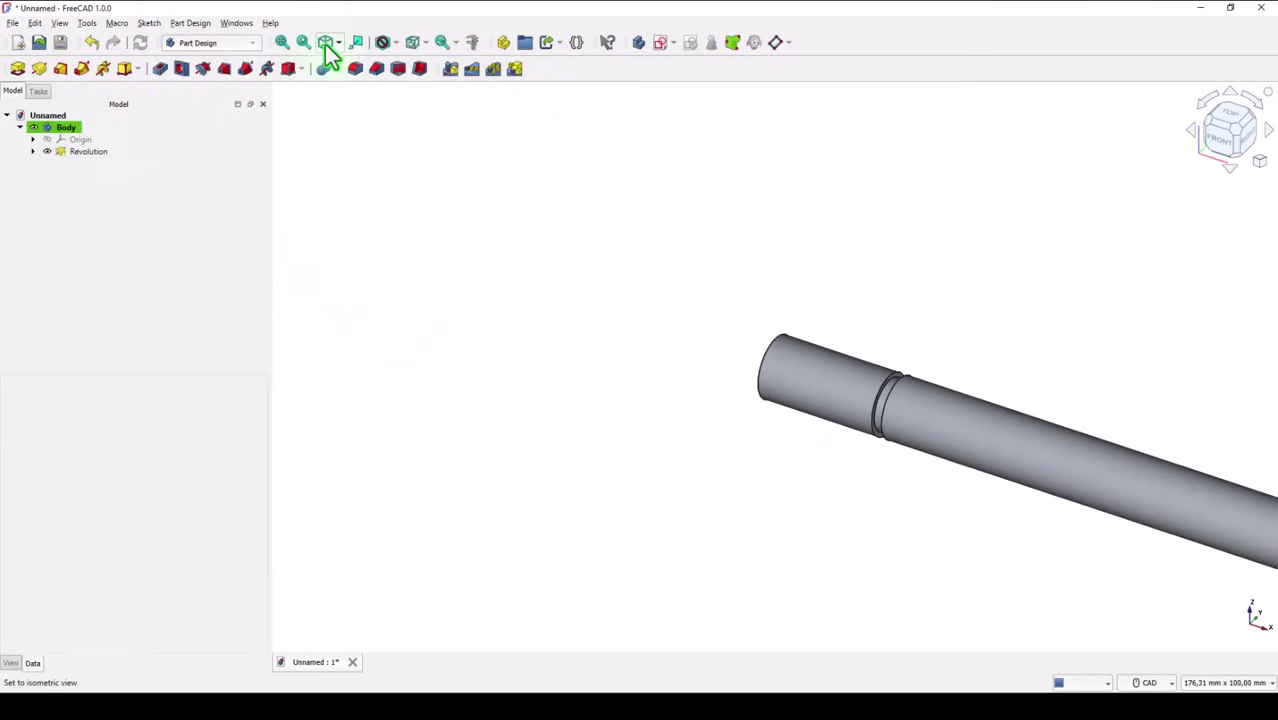
Step: Chamfer the outer circular edges at both ends of the shaft with an equal distance of 1 mm
click(284, 42)
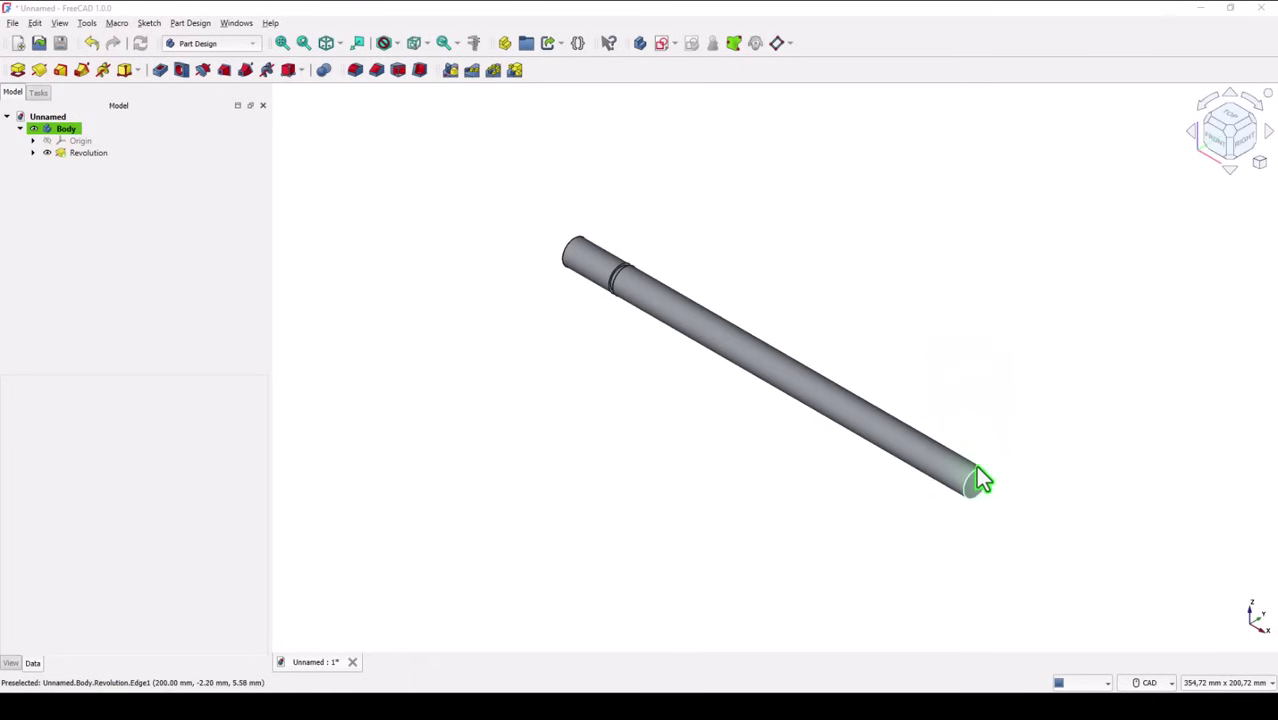
click(975, 469)
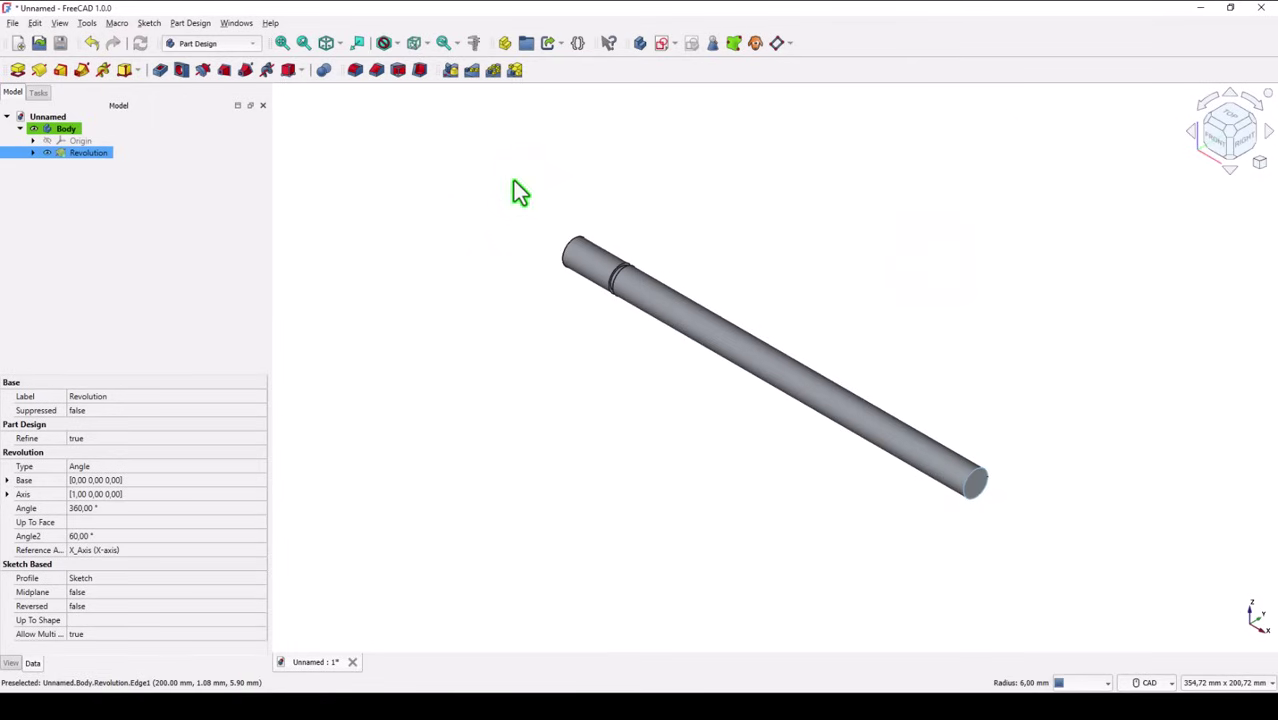
ctrl+click(575, 250)
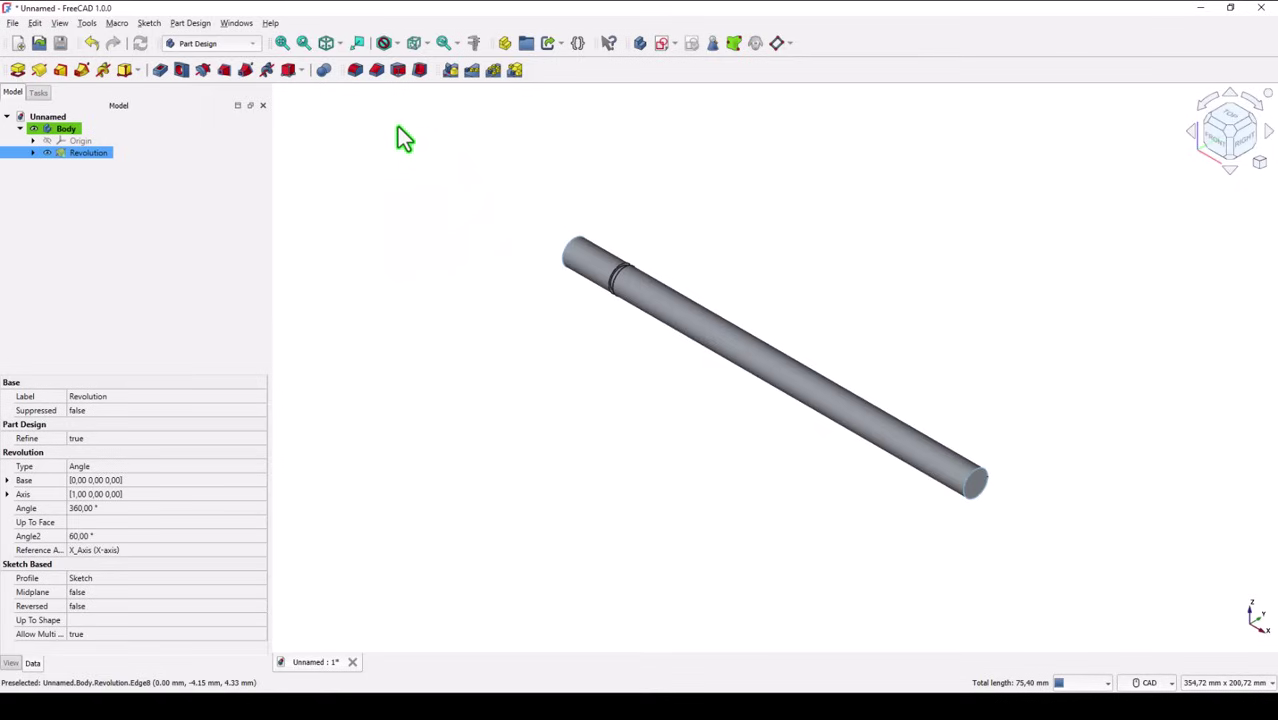
click(374, 74)
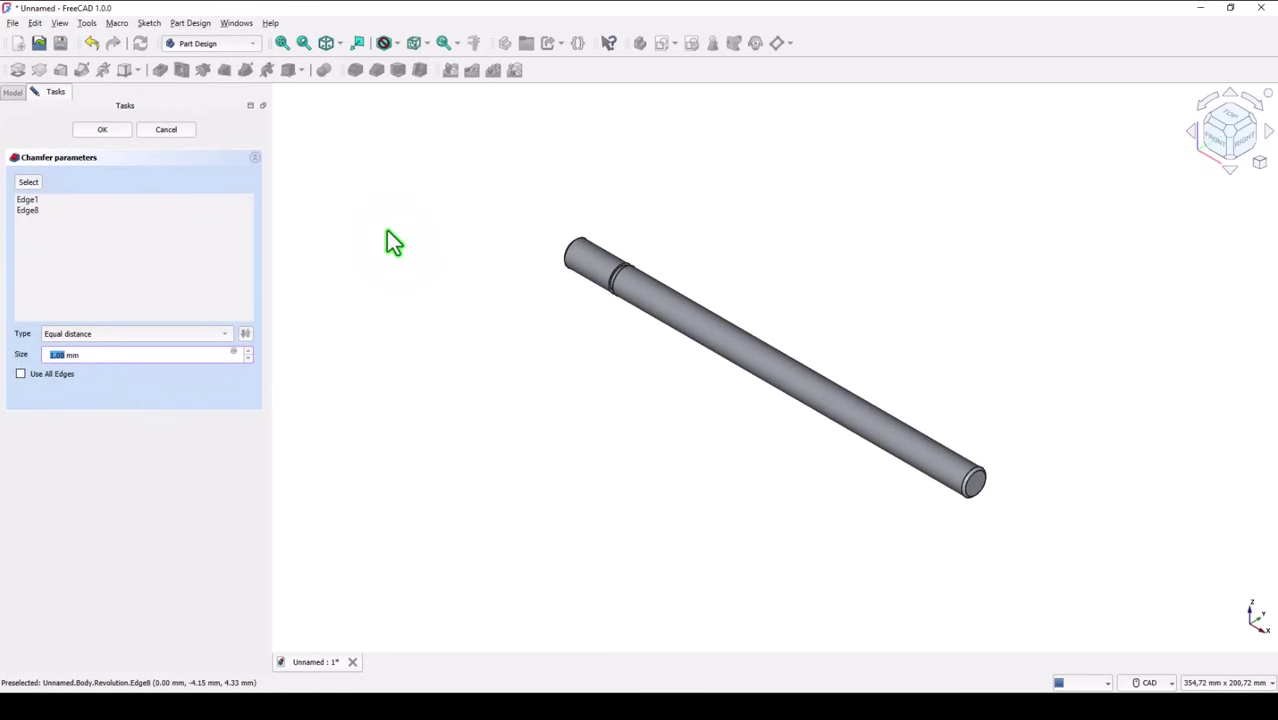
click(102, 130)
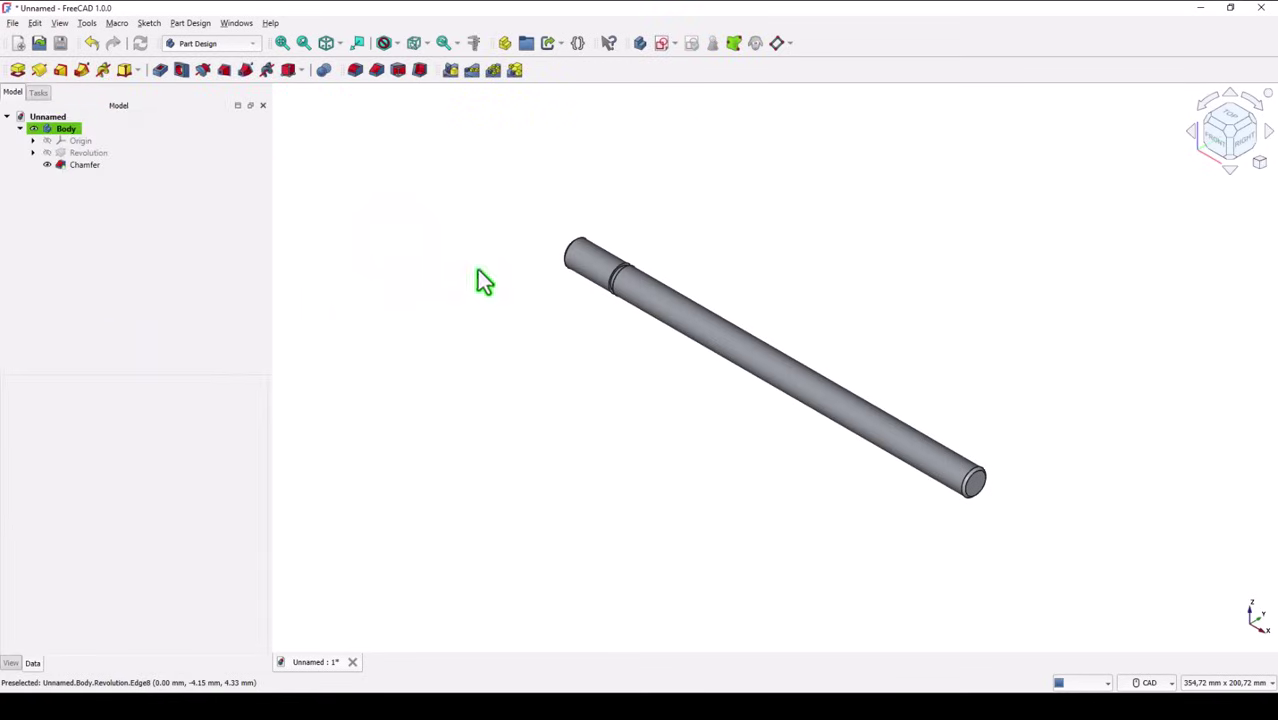
Step: Fillet the two circular edges at the bottom of the groove with a 0.4 mm radius
scroll(645, 262, up, 1)
scroll(645, 268, up, 1)
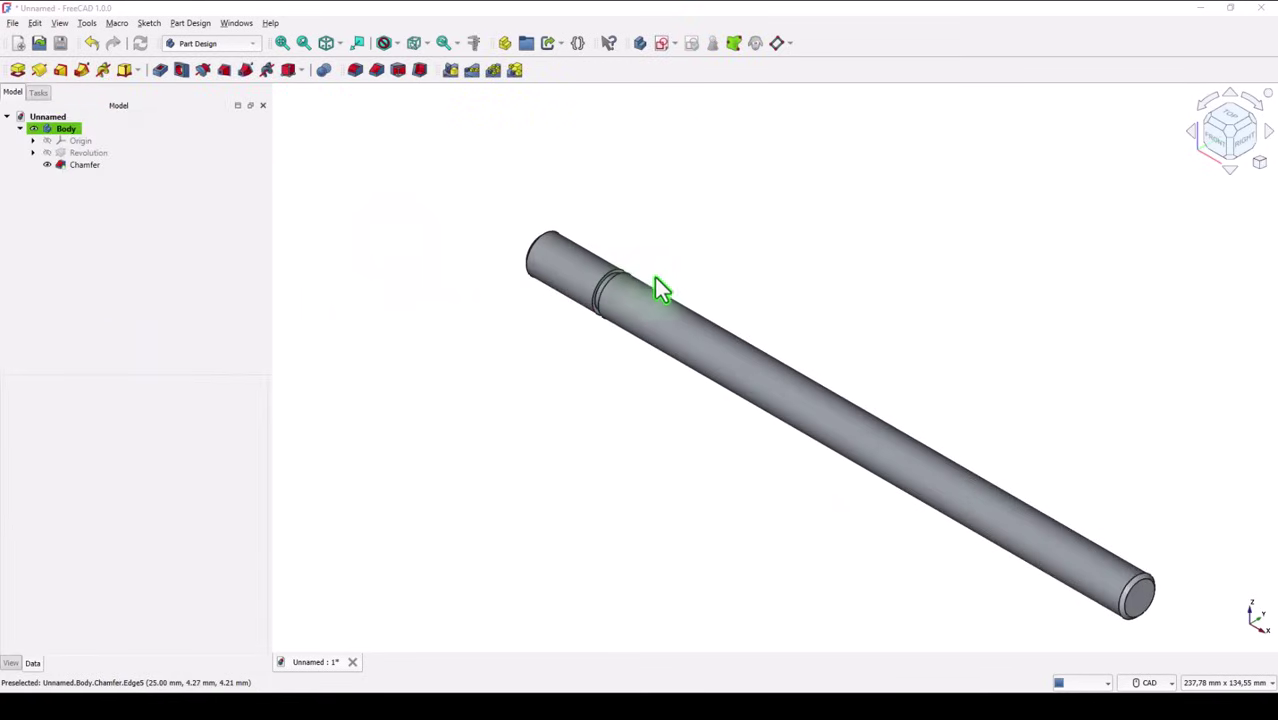
scroll(652, 285, up, 1)
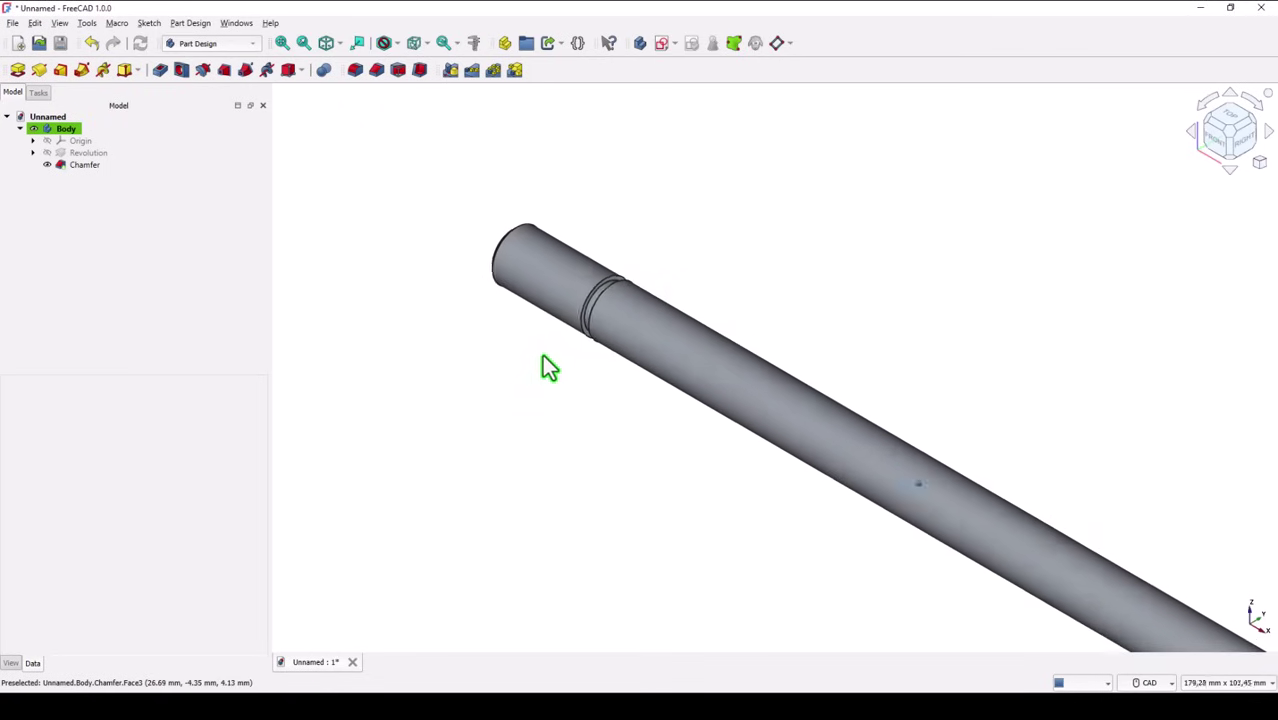
scroll(608, 345, up, 1)
scroll(637, 272, up, 1)
scroll(655, 274, up, 1)
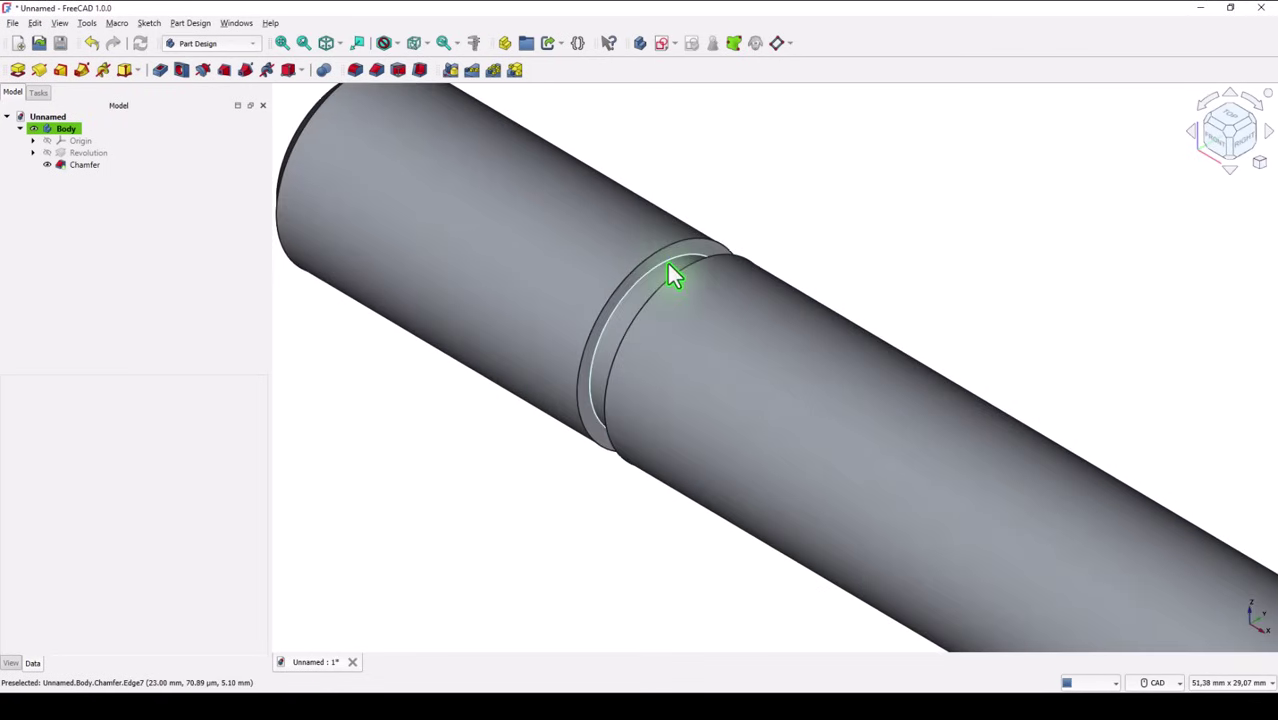
click(685, 263)
middle_drag(710, 262, 767, 217)
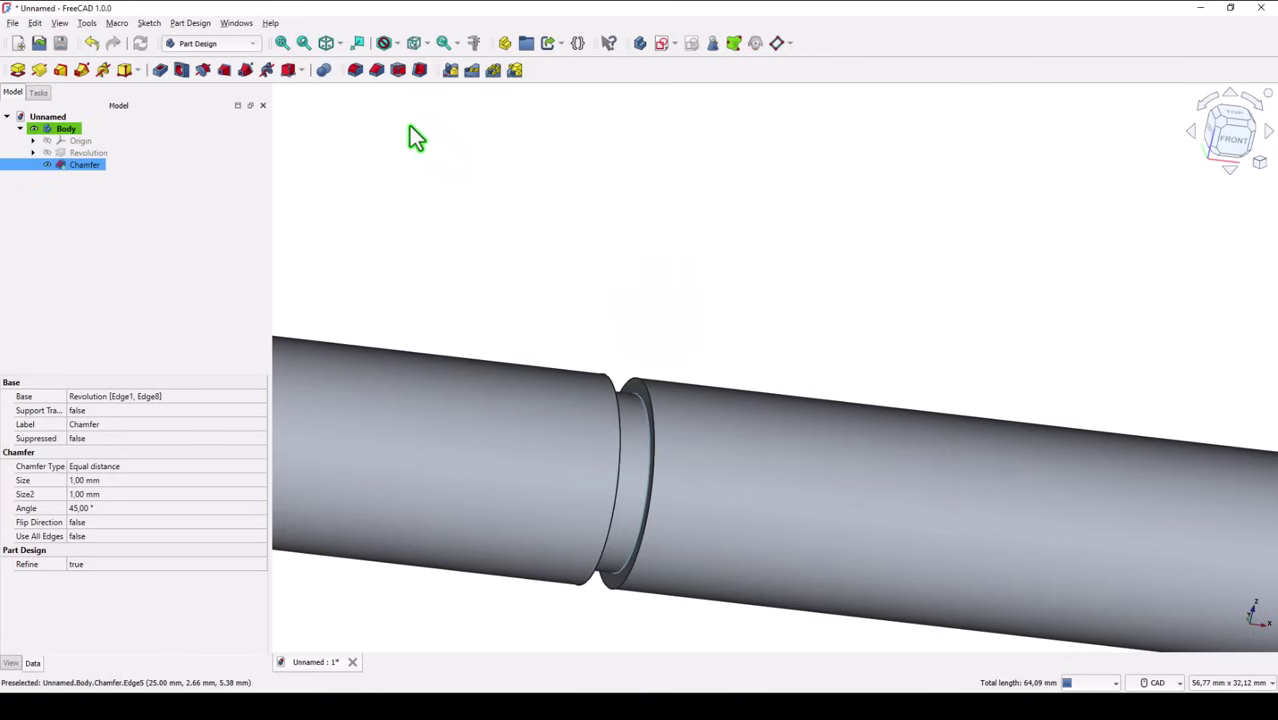
click(355, 70)
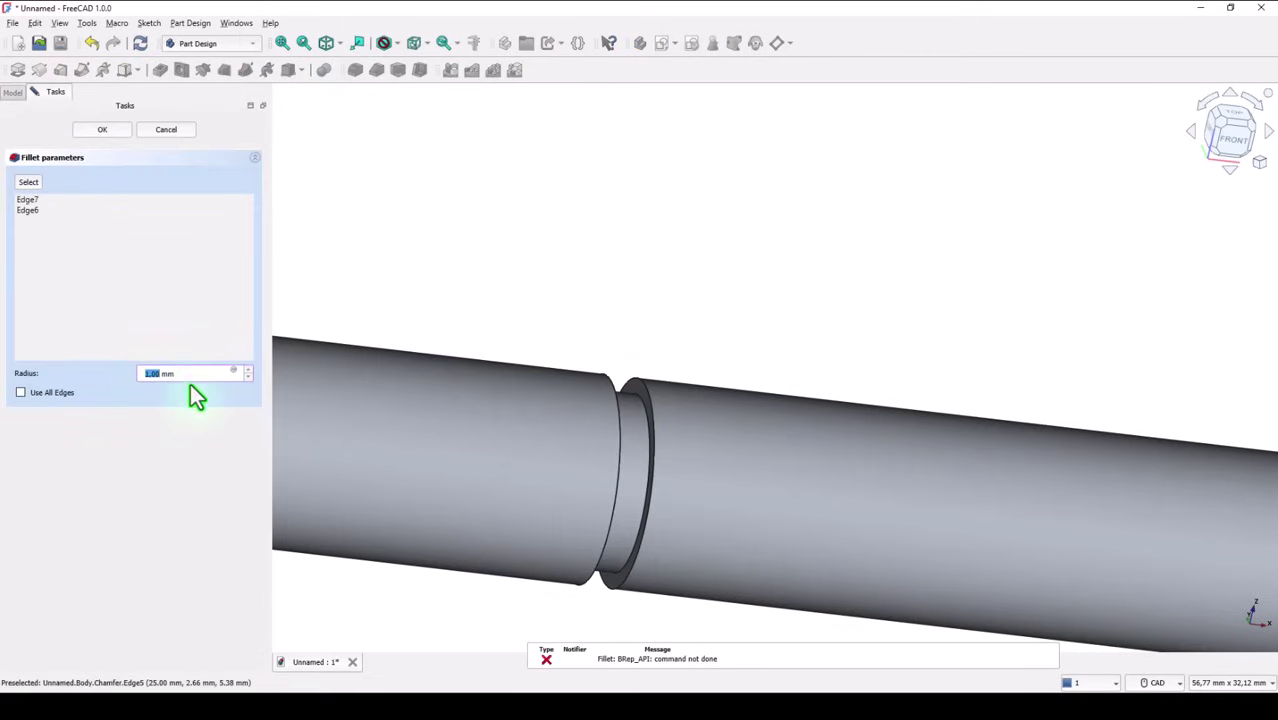
drag(190, 381, 105, 383)
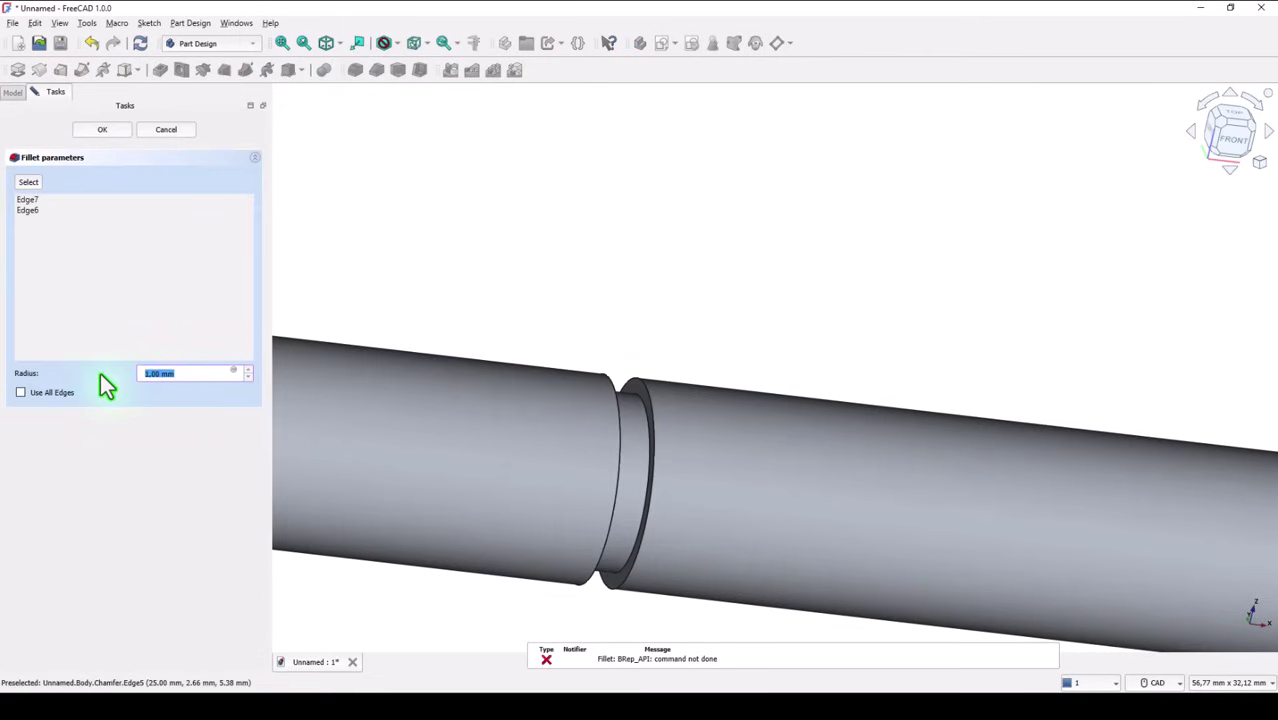
text(0.4)
key(Return)
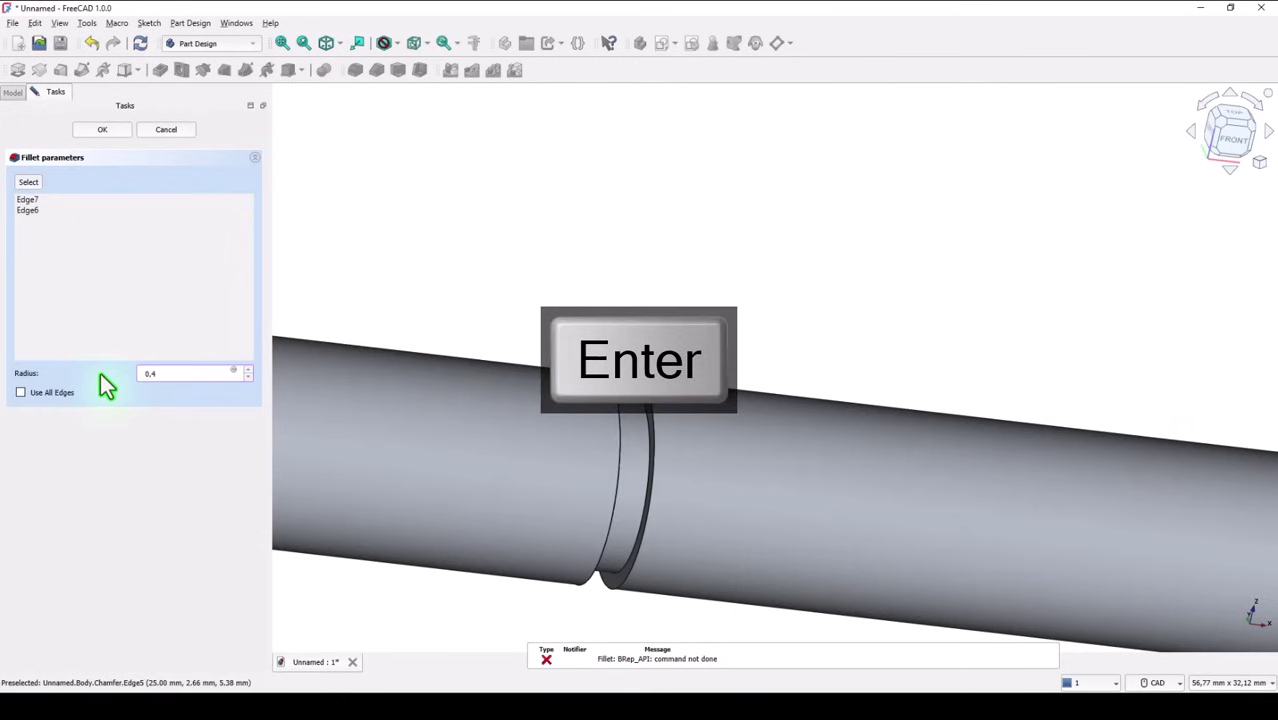
middle_drag(456, 408, 660, 286)
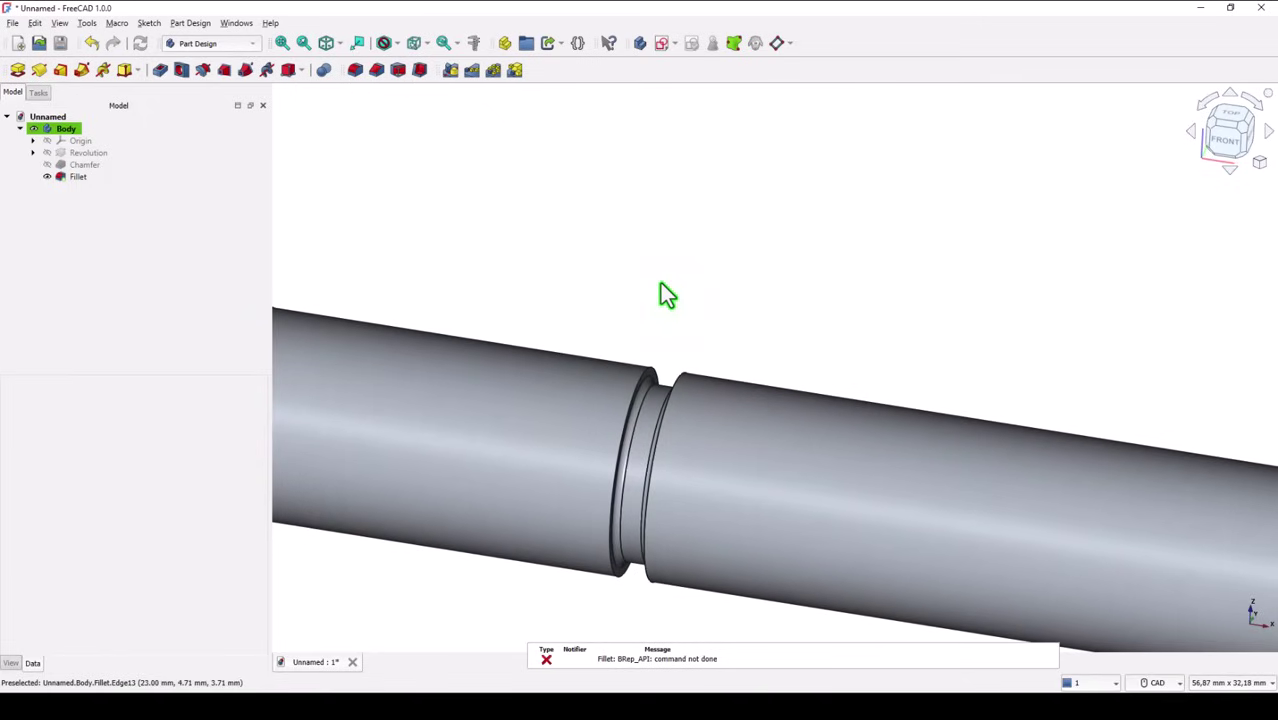
Step: Sketch a circle centred on the origin on the flat end face farthest from the groove and close the sketch
click(328, 46)
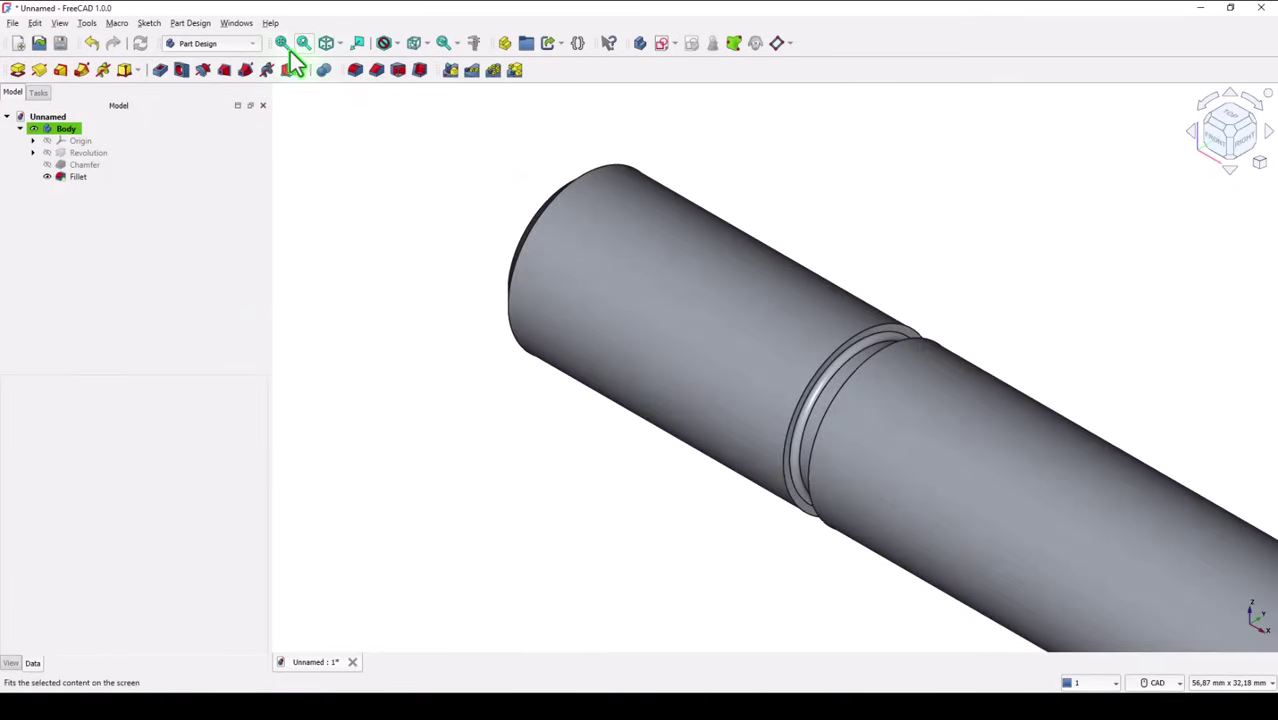
click(280, 44)
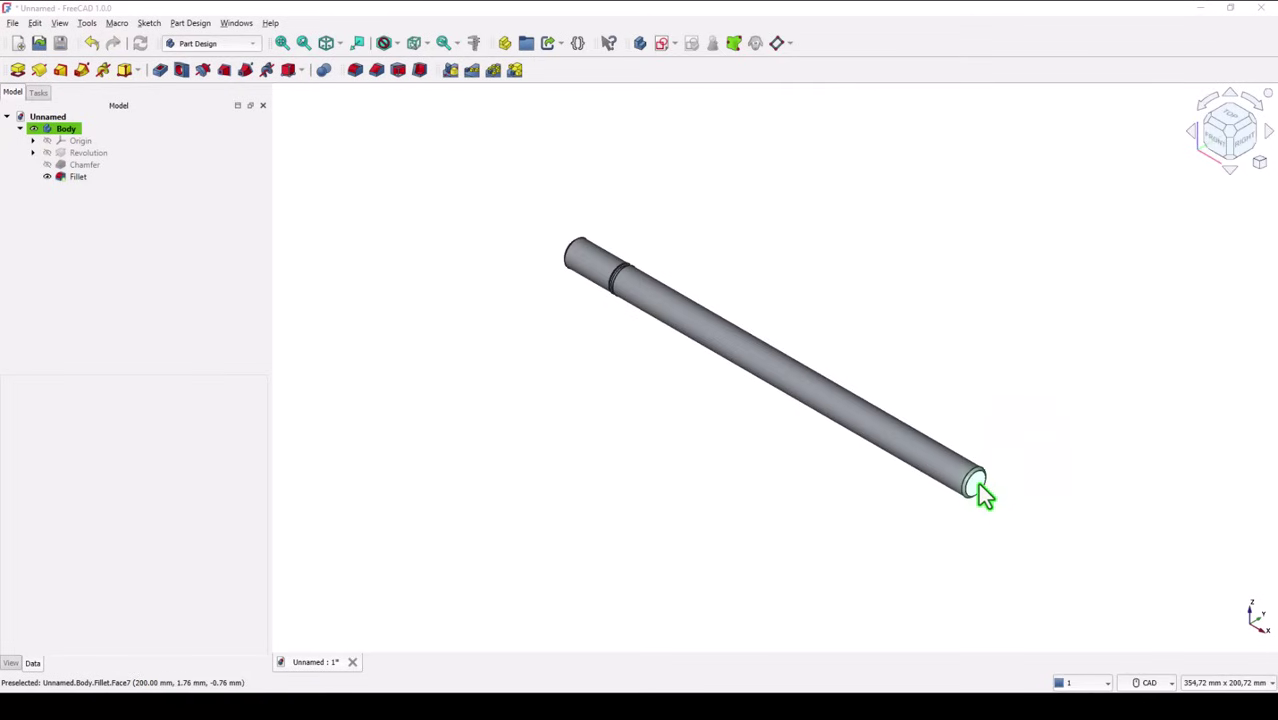
click(978, 488)
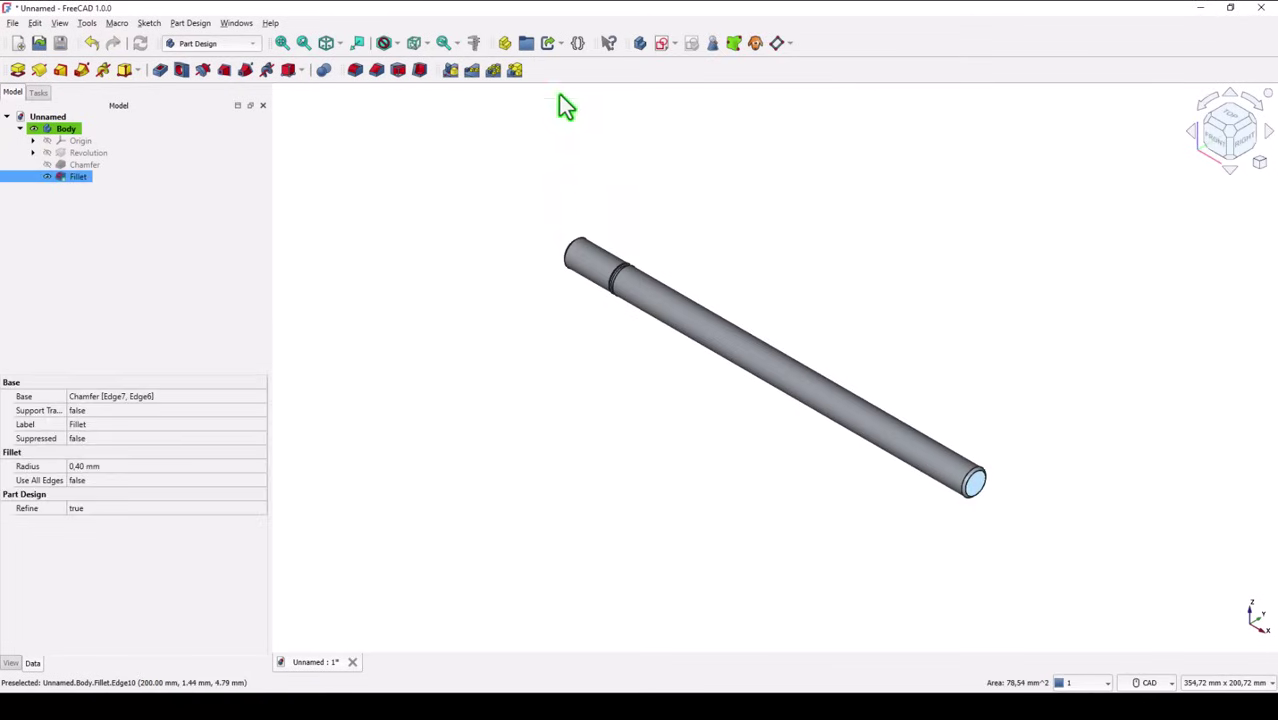
click(657, 44)
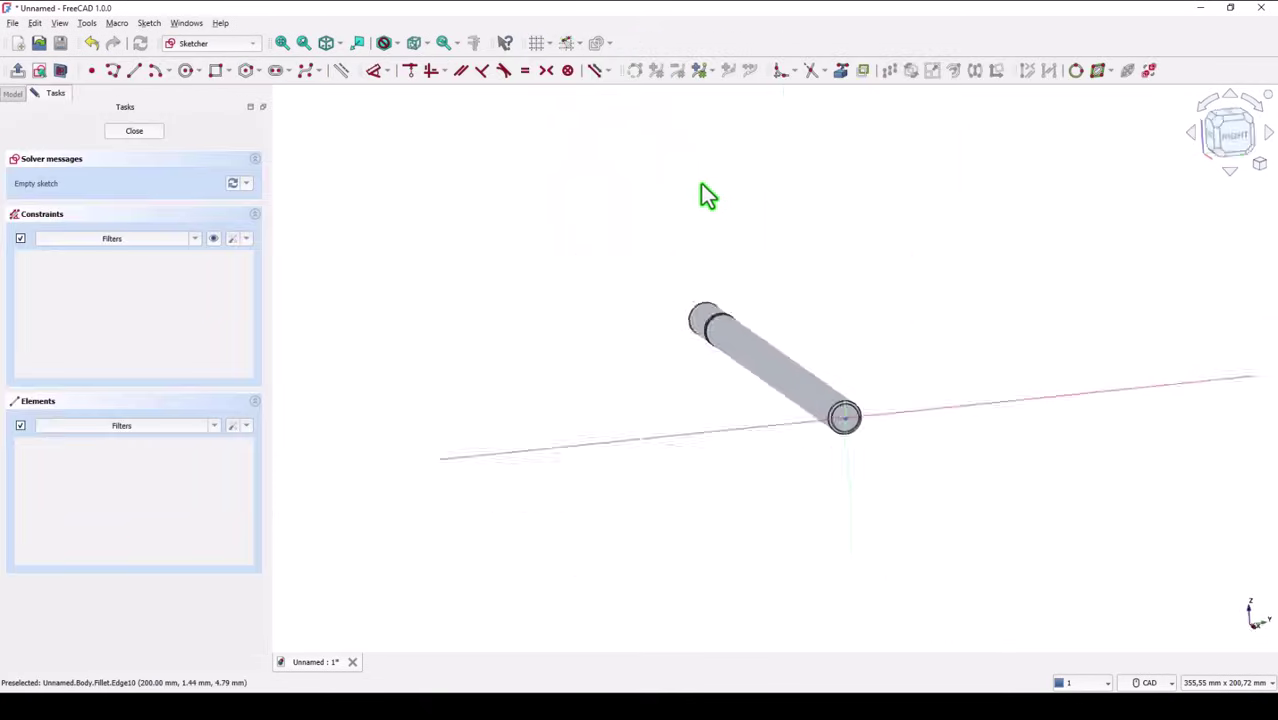
click(188, 73)
scroll(756, 348, up, 2)
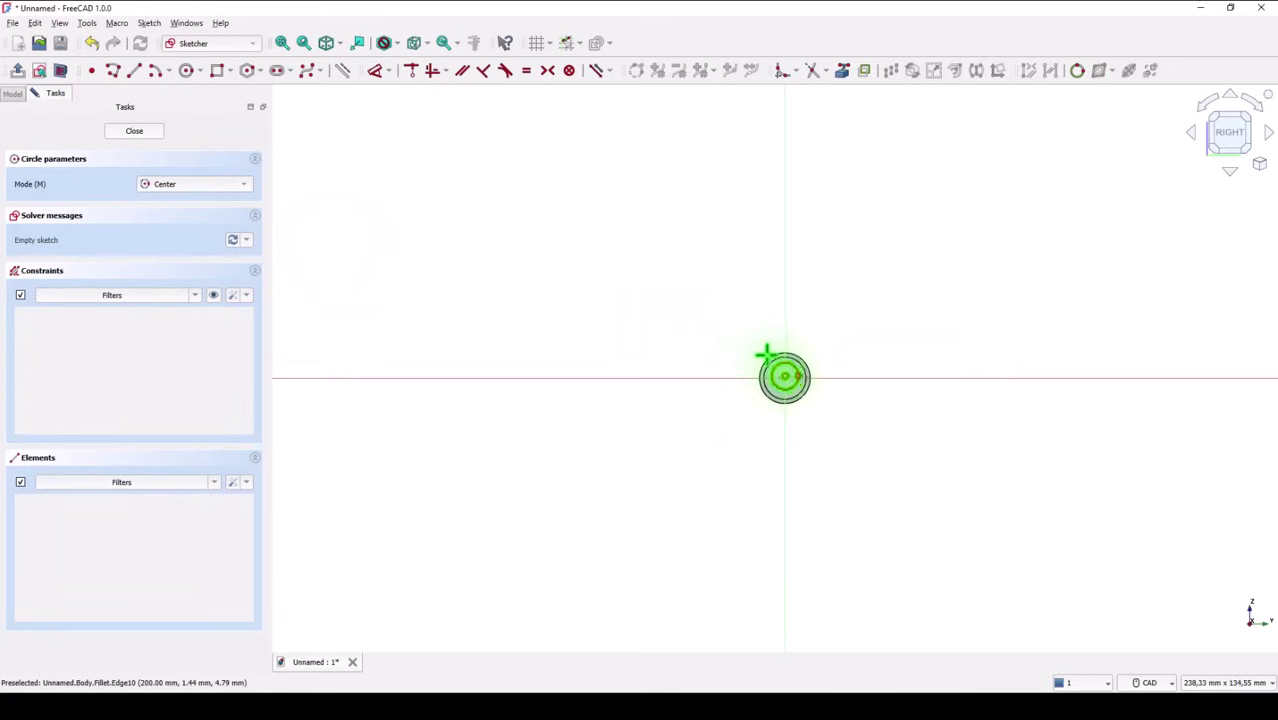
click(787, 380)
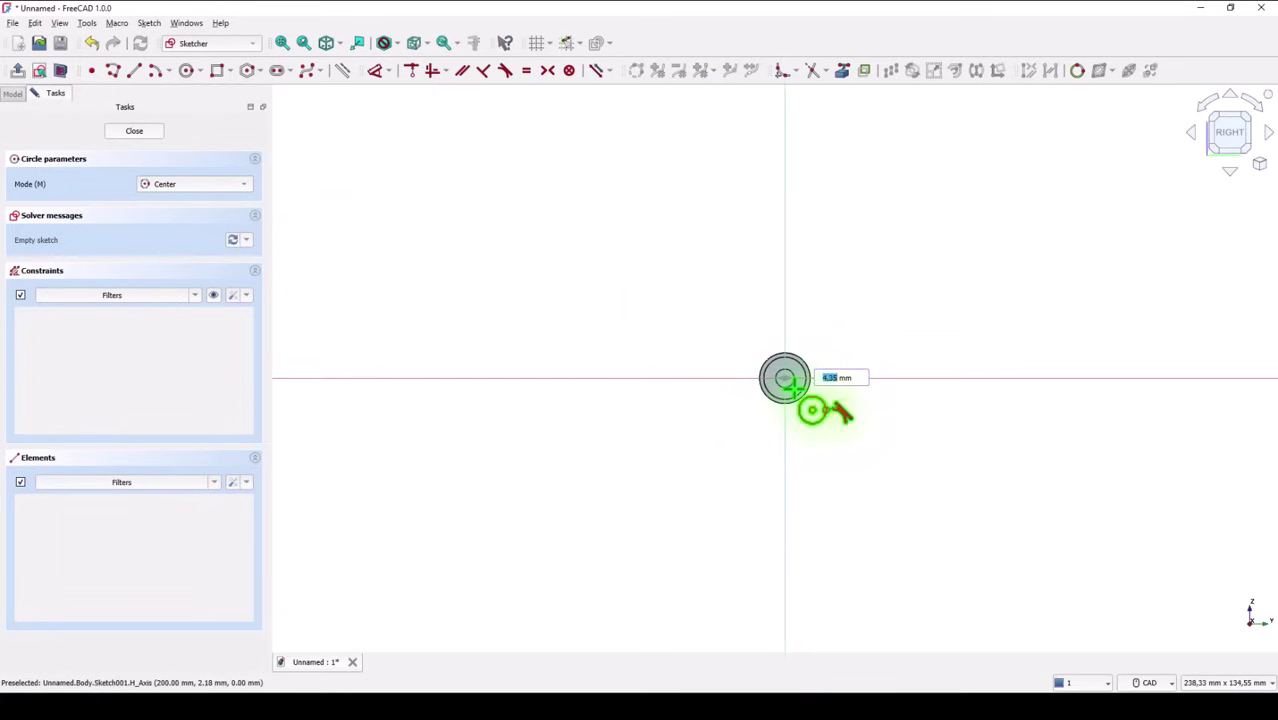
click(791, 368)
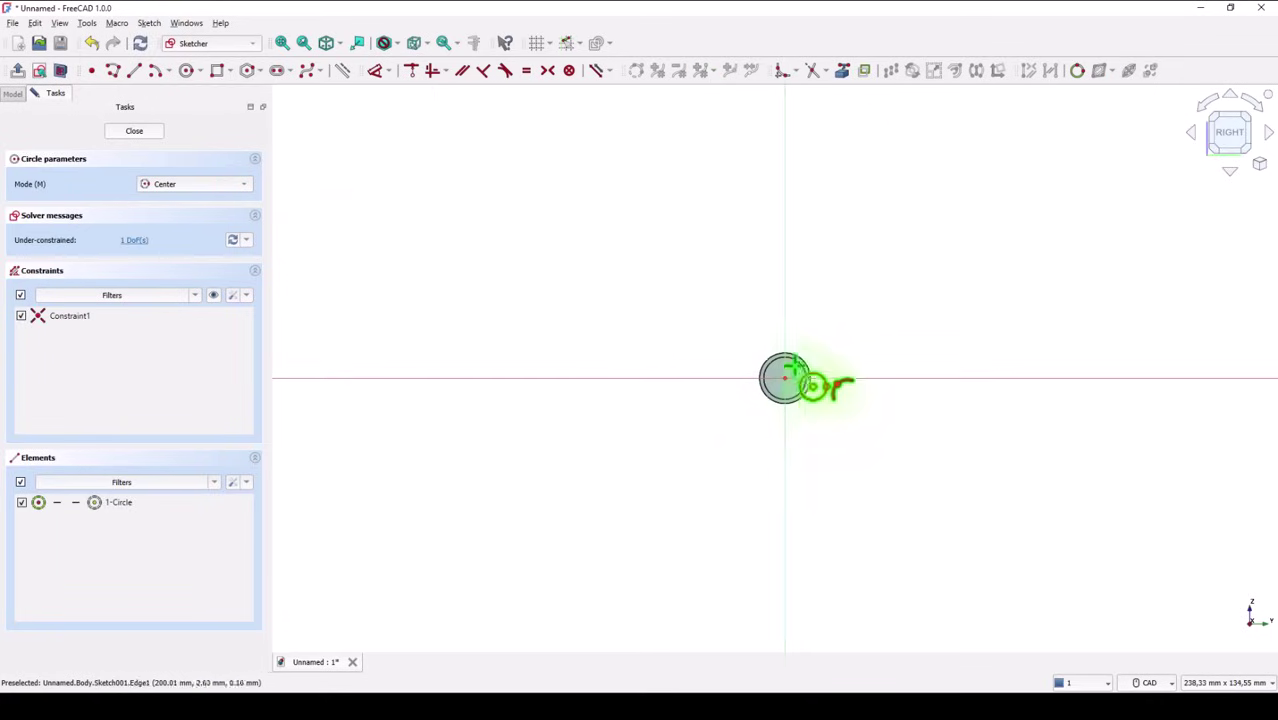
click(126, 131)
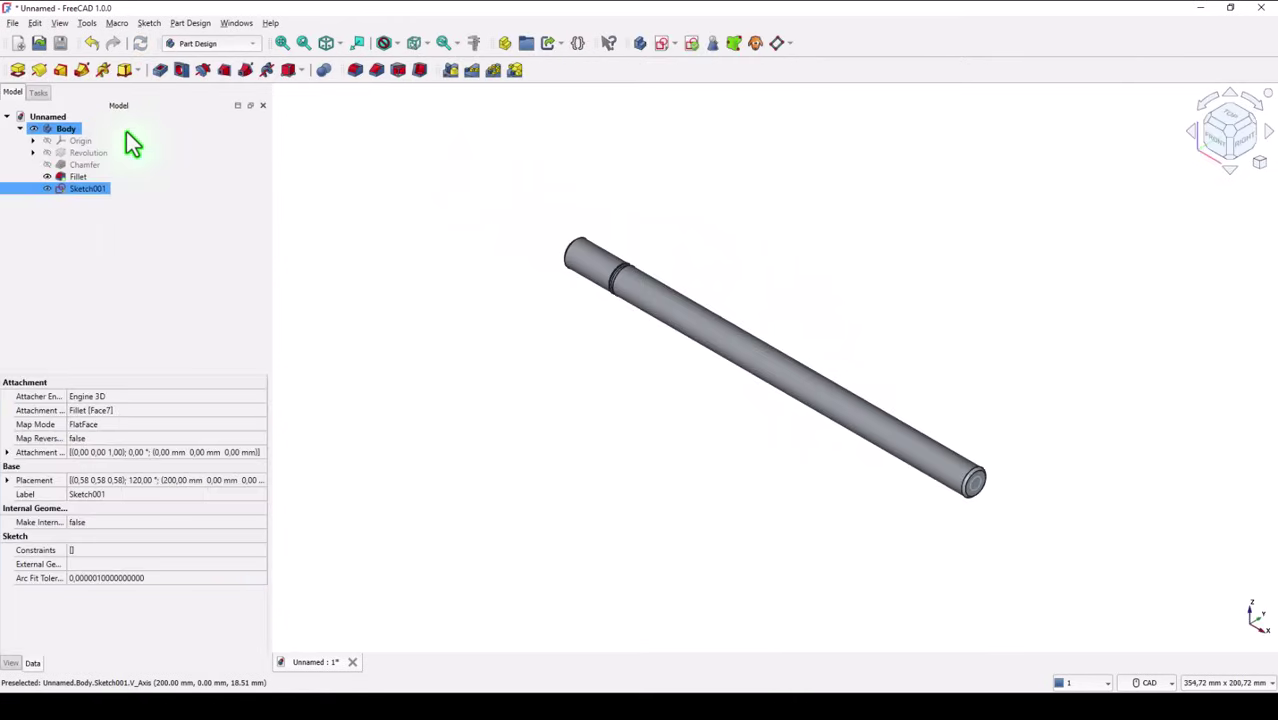
Step: Create a hole from the end-face circle sketch with a 4 mm diameter and a depth of 113 mm
click(180, 73)
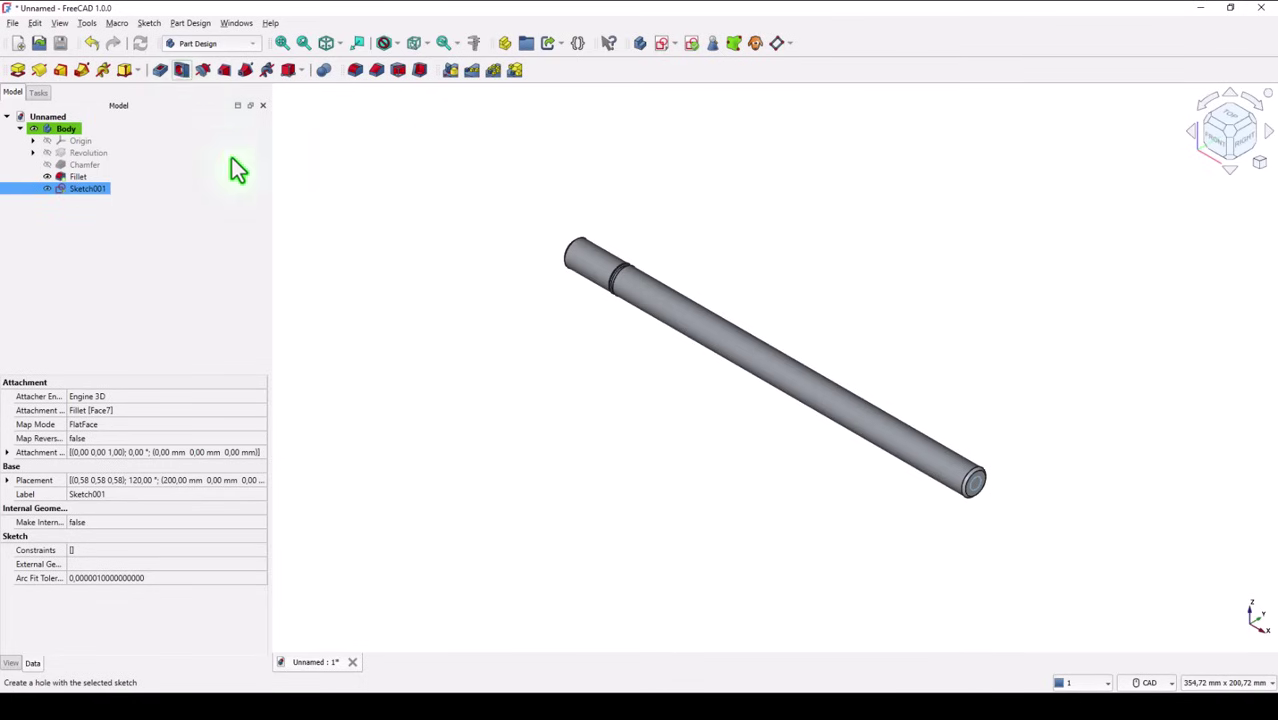
drag(191, 222, 86, 222)
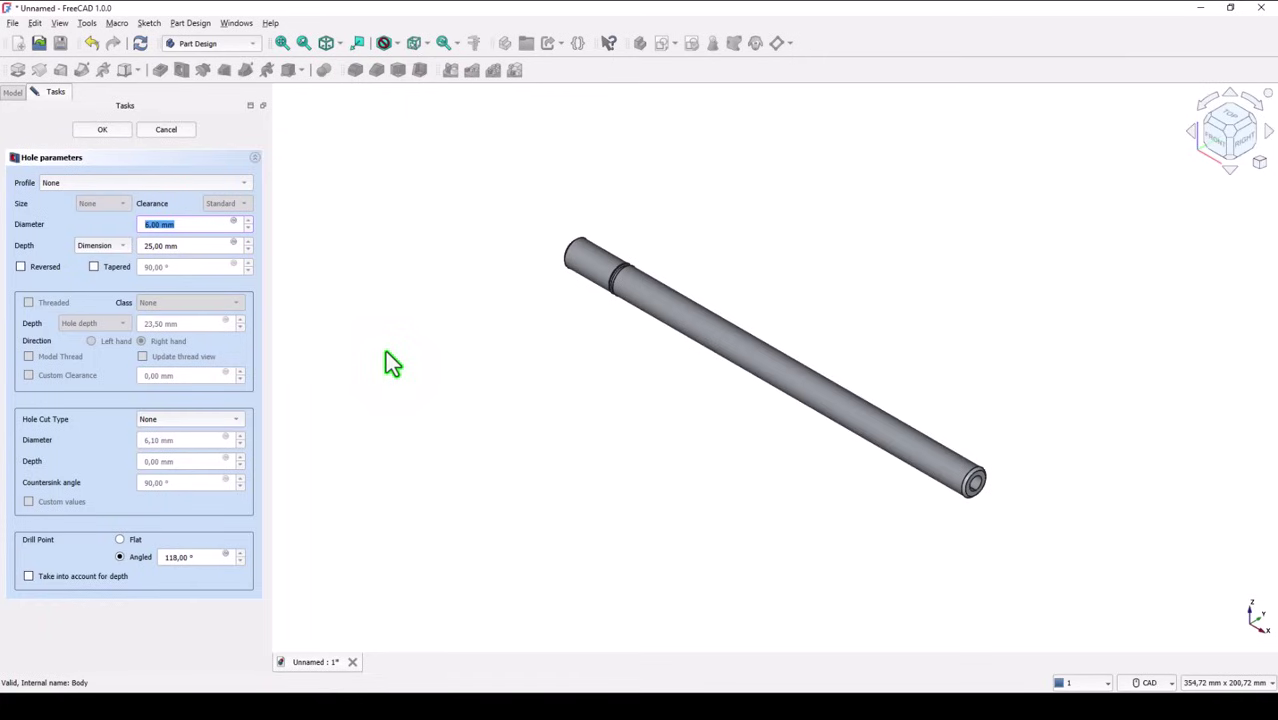
text(4)
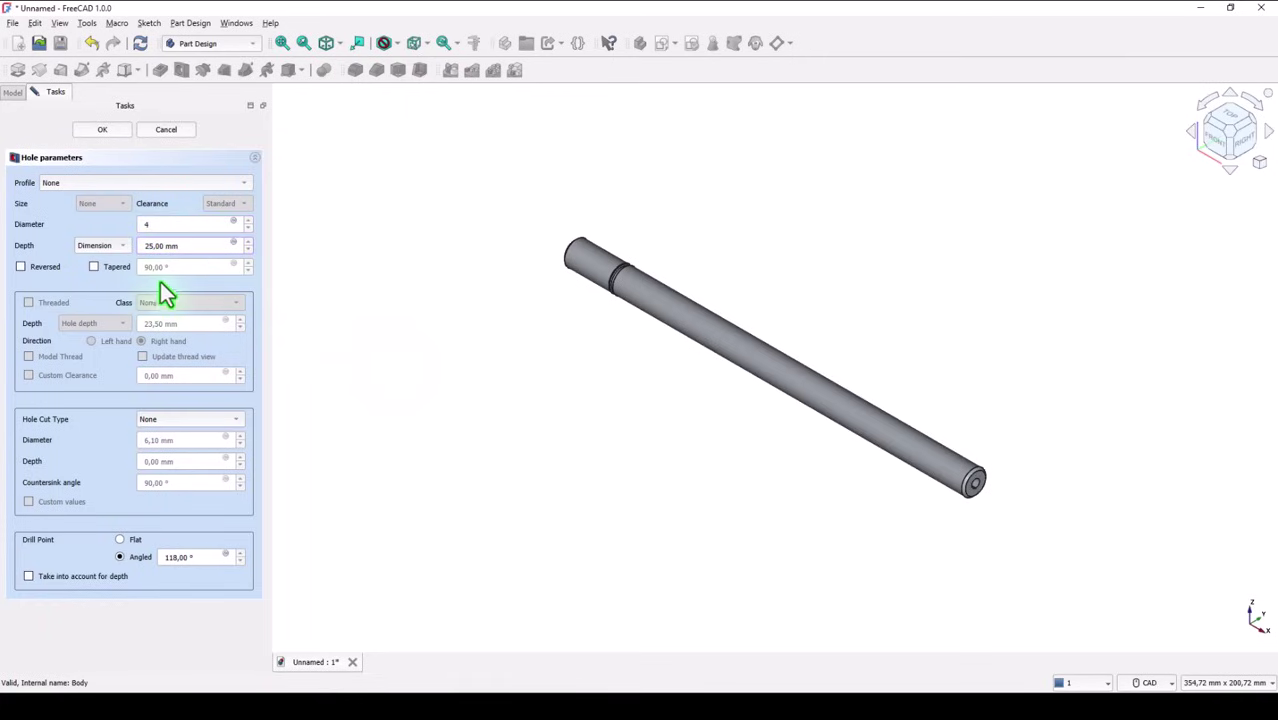
drag(181, 250, 137, 243)
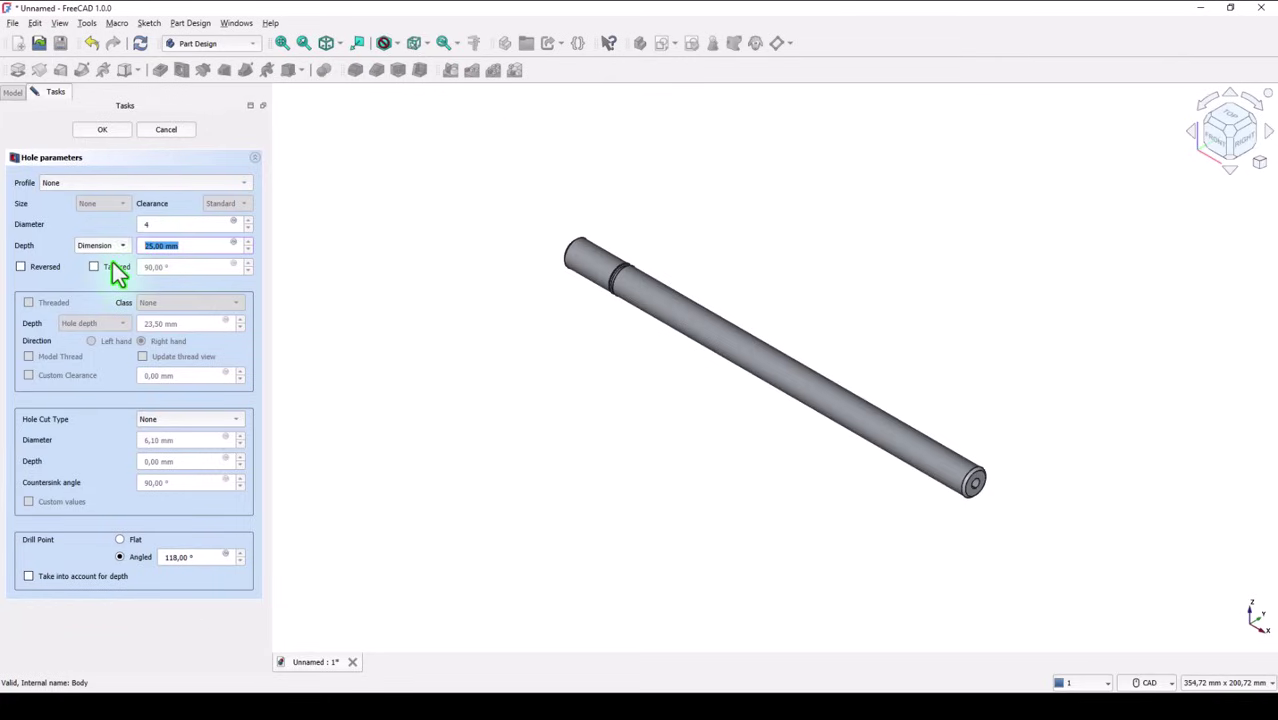
text(113)
click(102, 130)
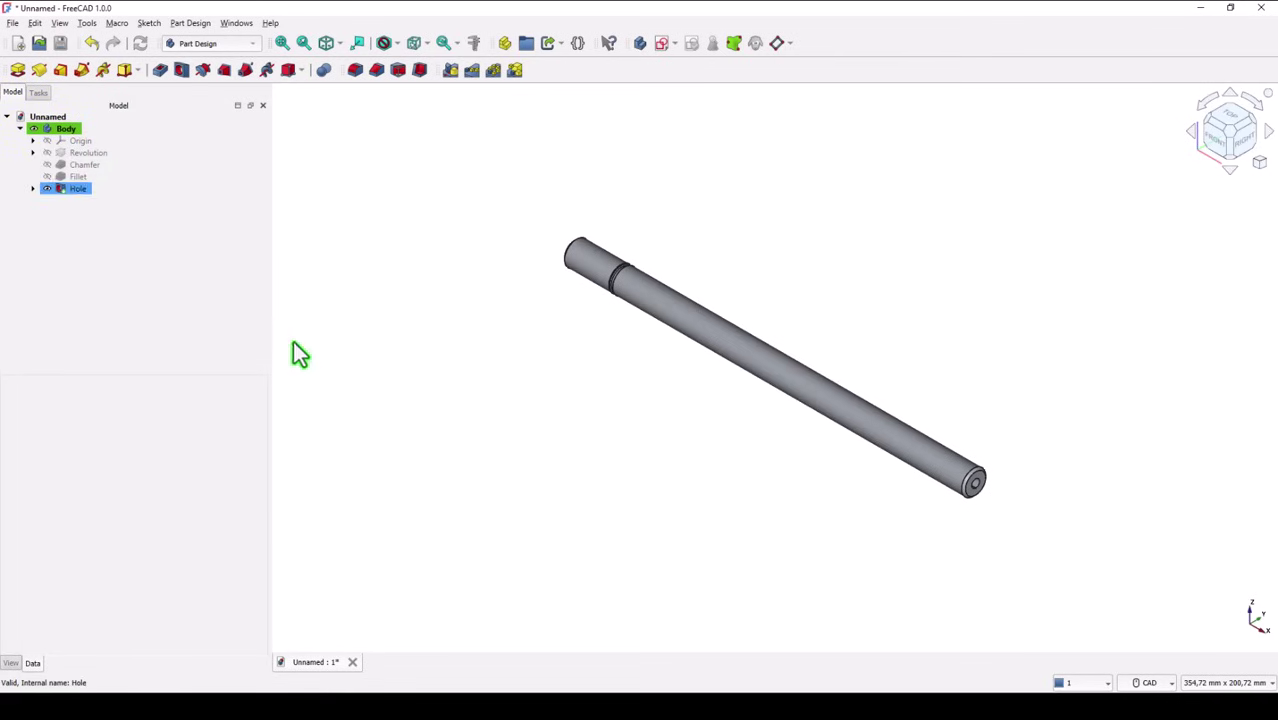
scroll(960, 490, up, 5)
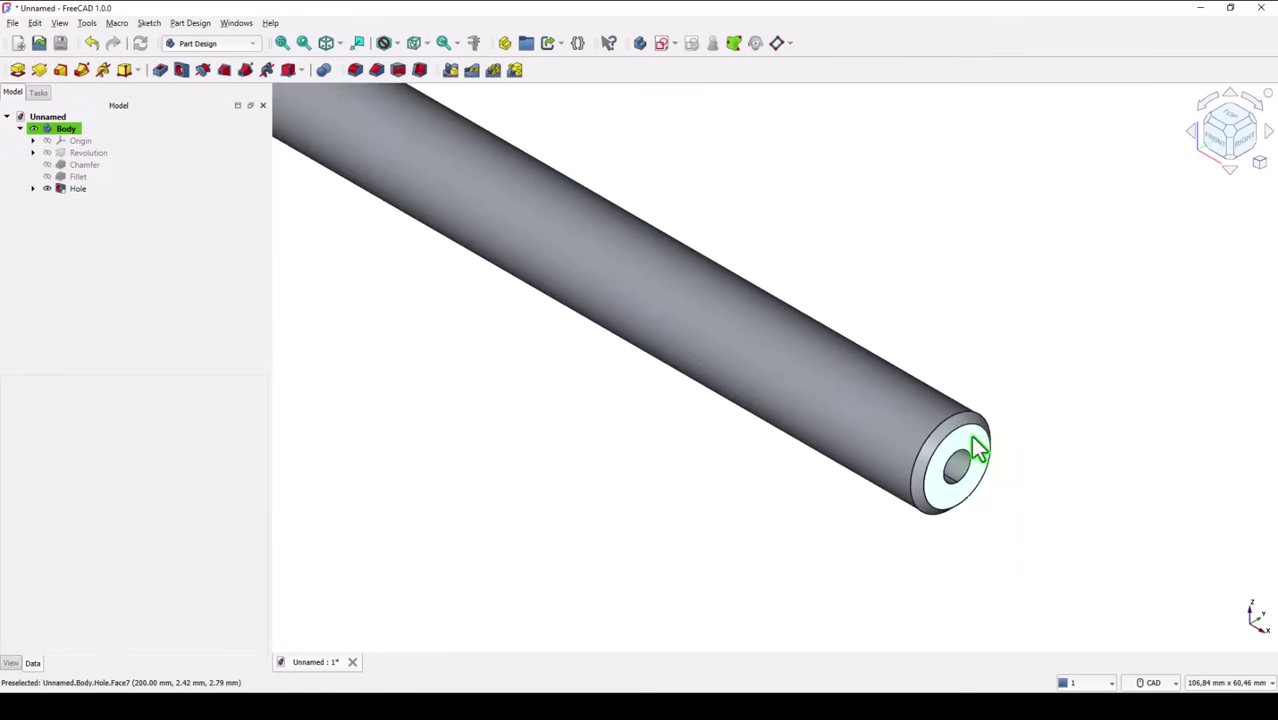
Step: Sketch a circle larger than the shaft, centred on the origin, on the end face with the 4 mm hole and close the sketch
click(978, 450)
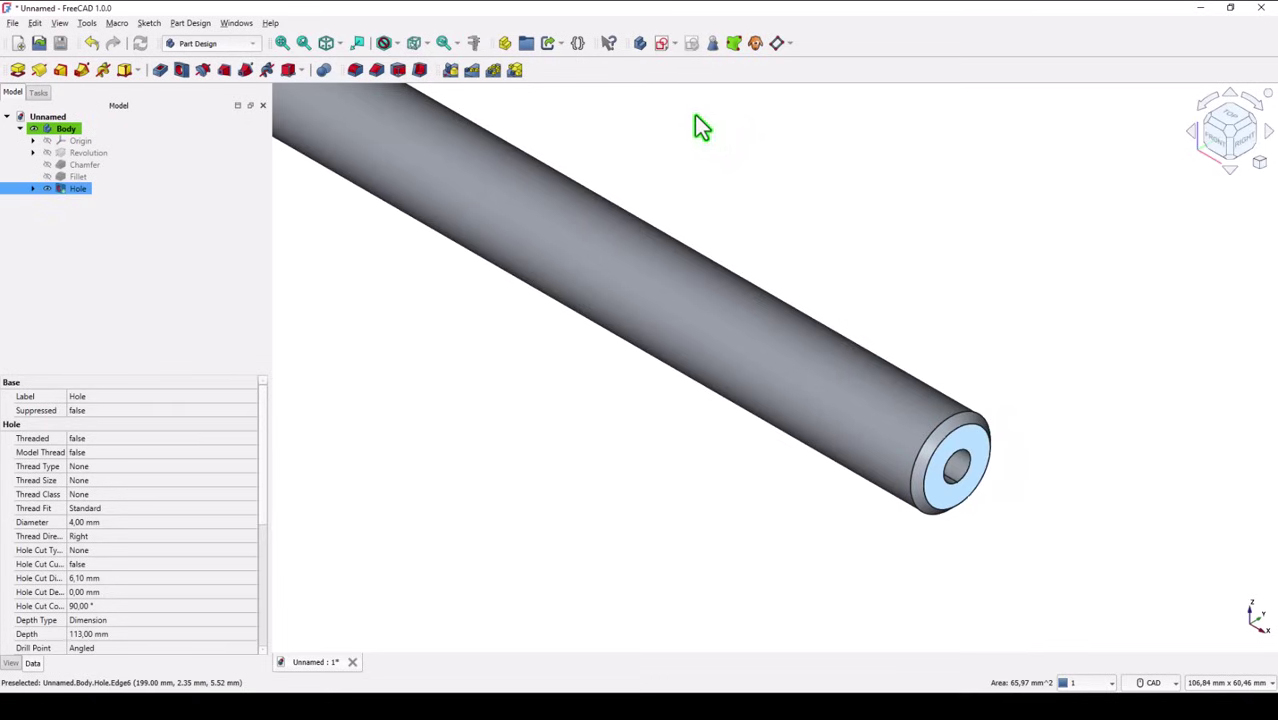
click(659, 45)
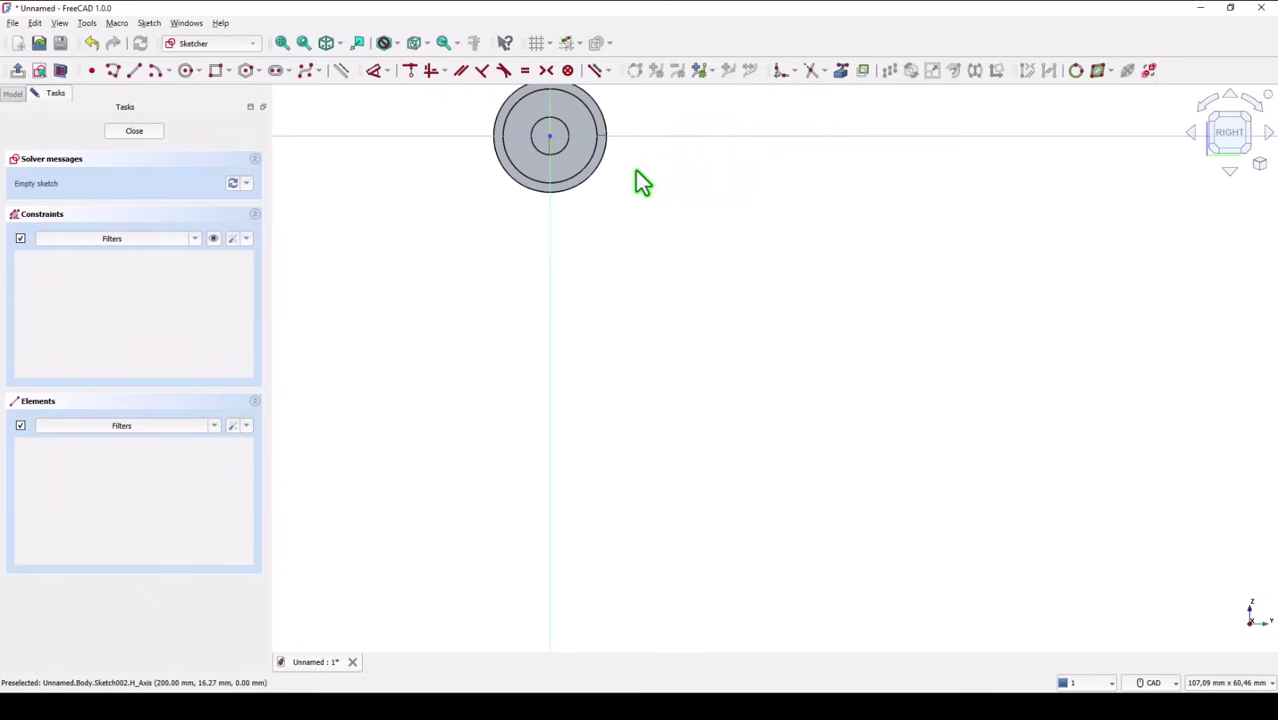
click(185, 70)
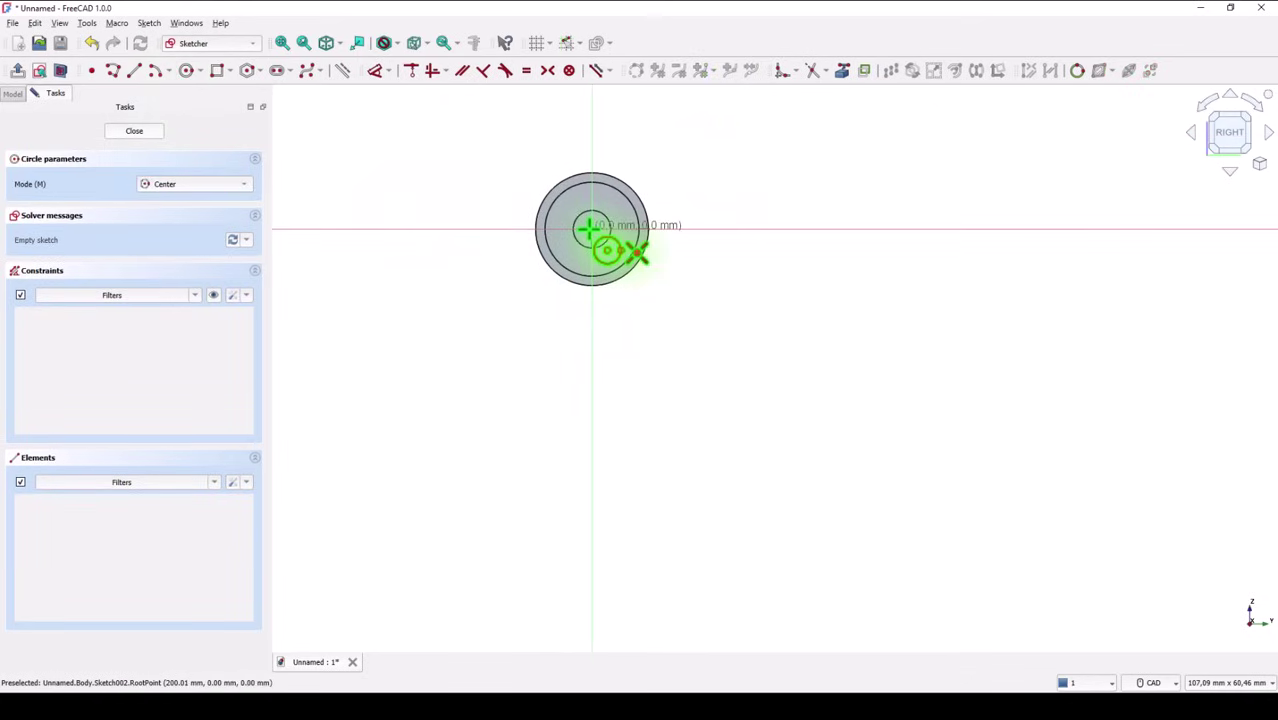
click(591, 229)
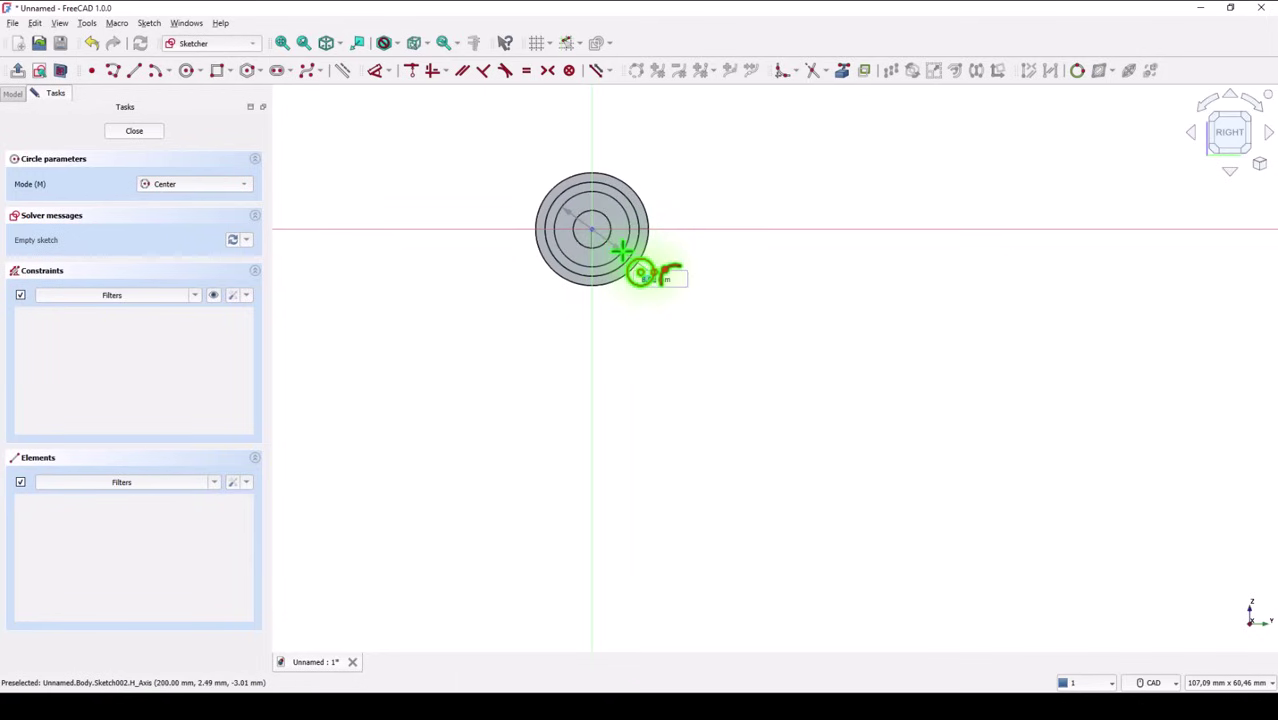
click(665, 282)
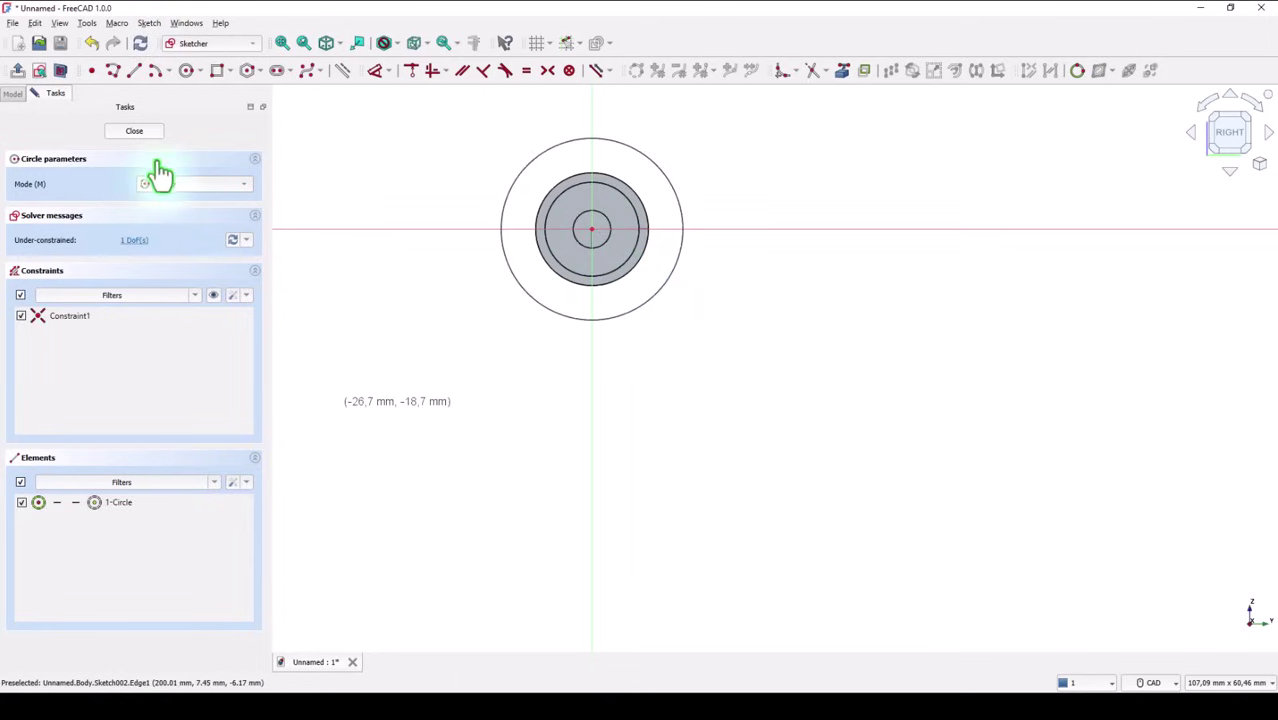
click(142, 131)
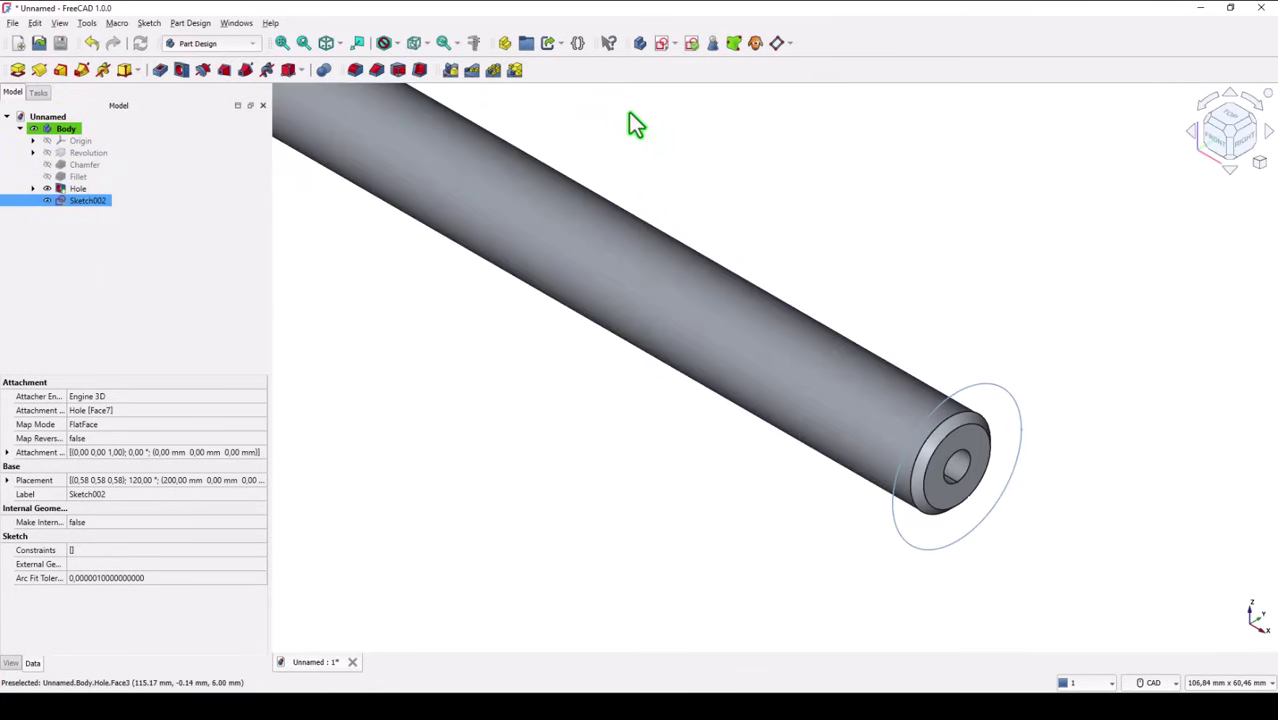
Step: Create a second hole from the new end-face circle sketch with a 4.8 mm diameter and a depth of 45 mm
click(182, 70)
drag(187, 231, 105, 224)
text(4,8)
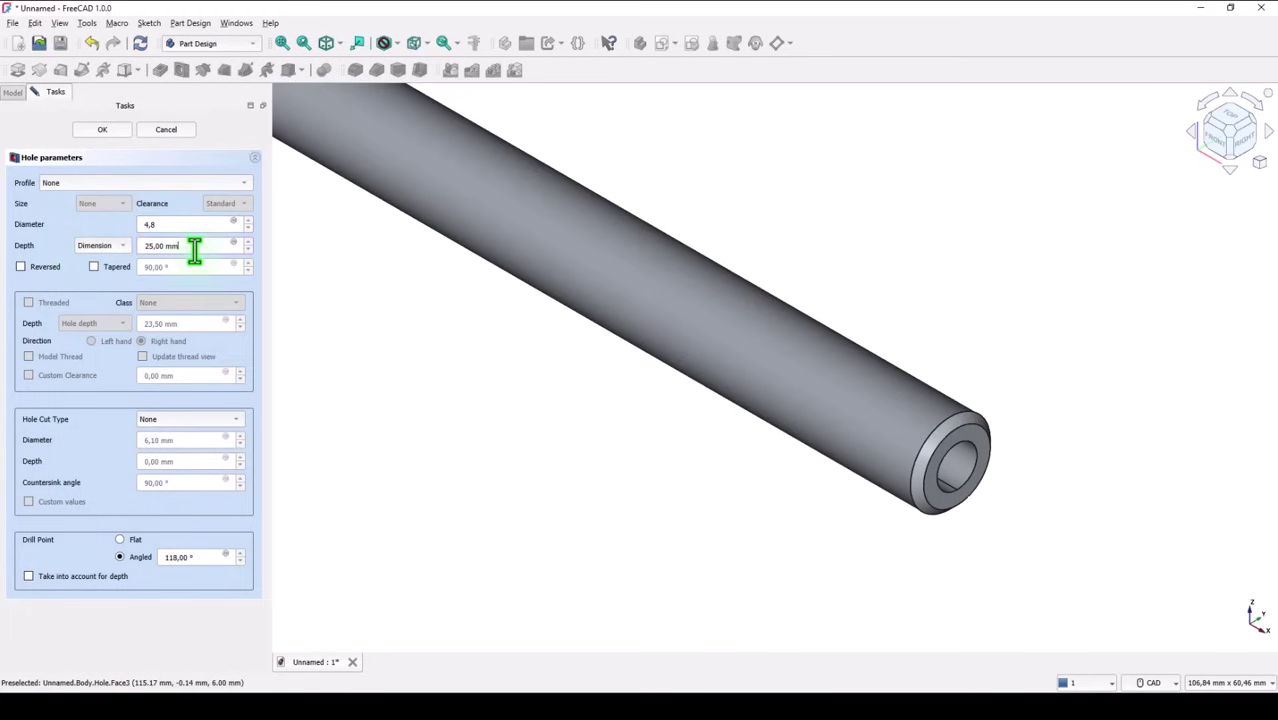
drag(195, 250, 121, 248)
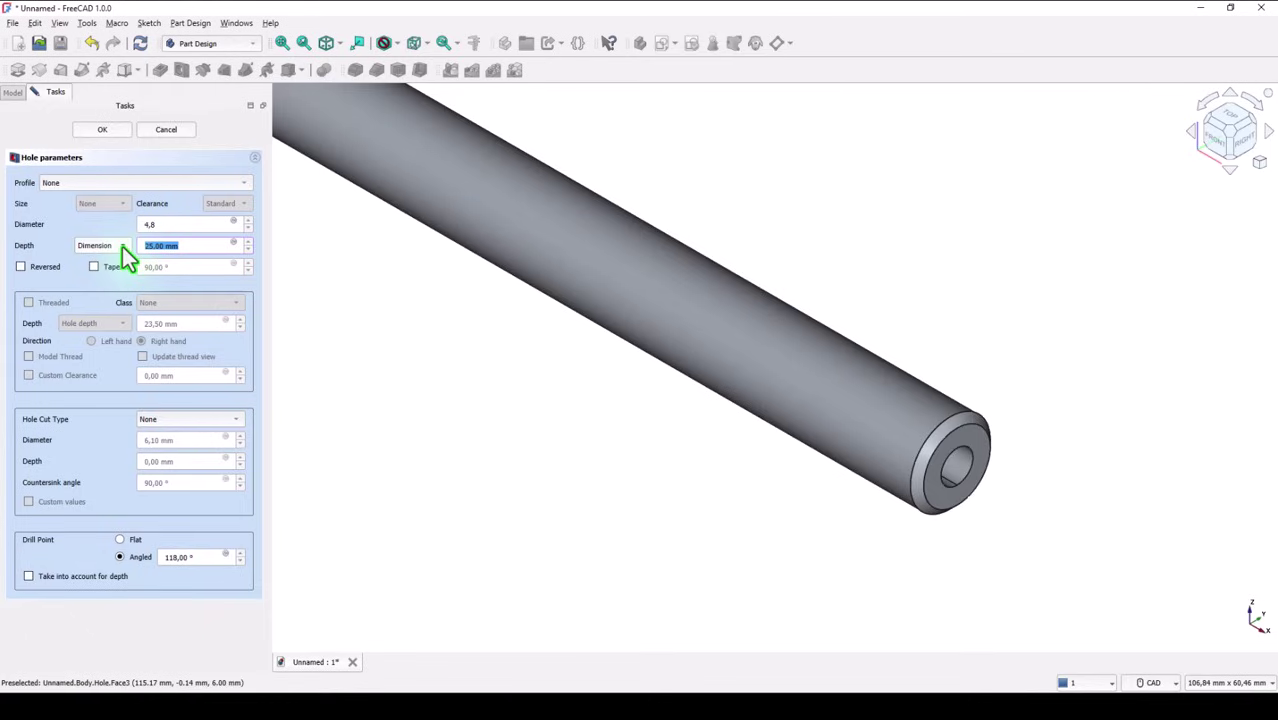
text(45)
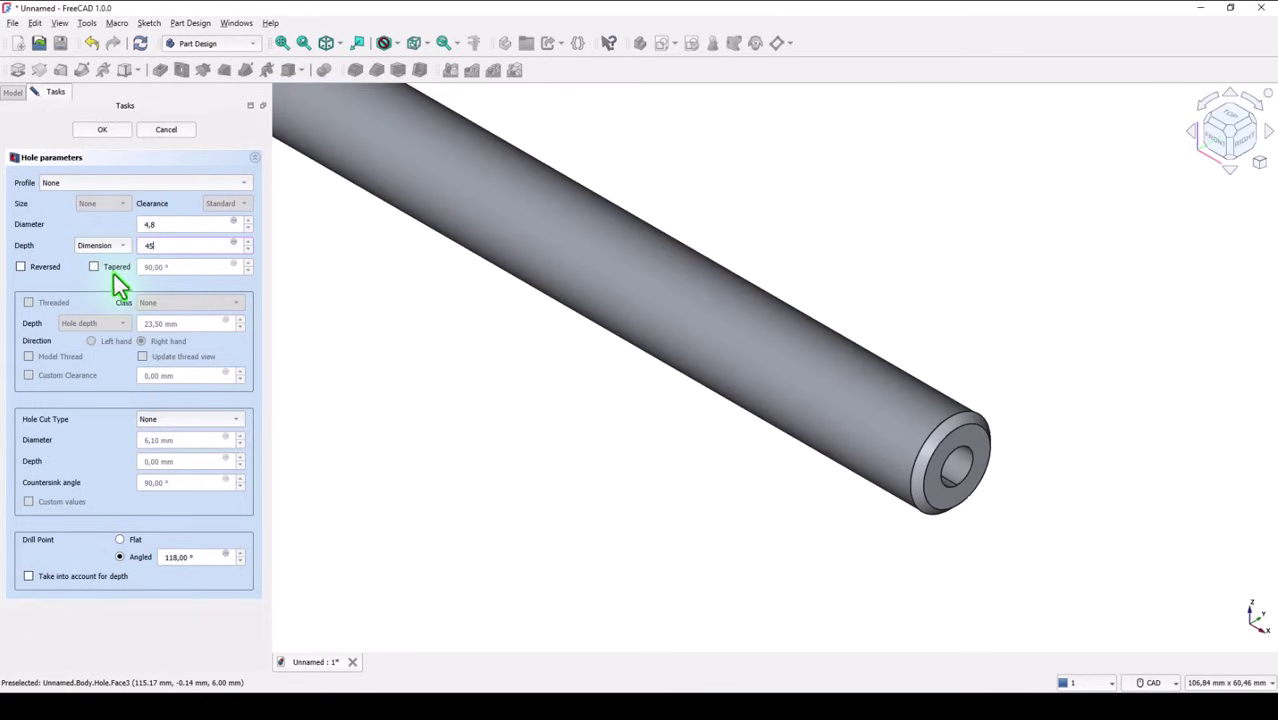
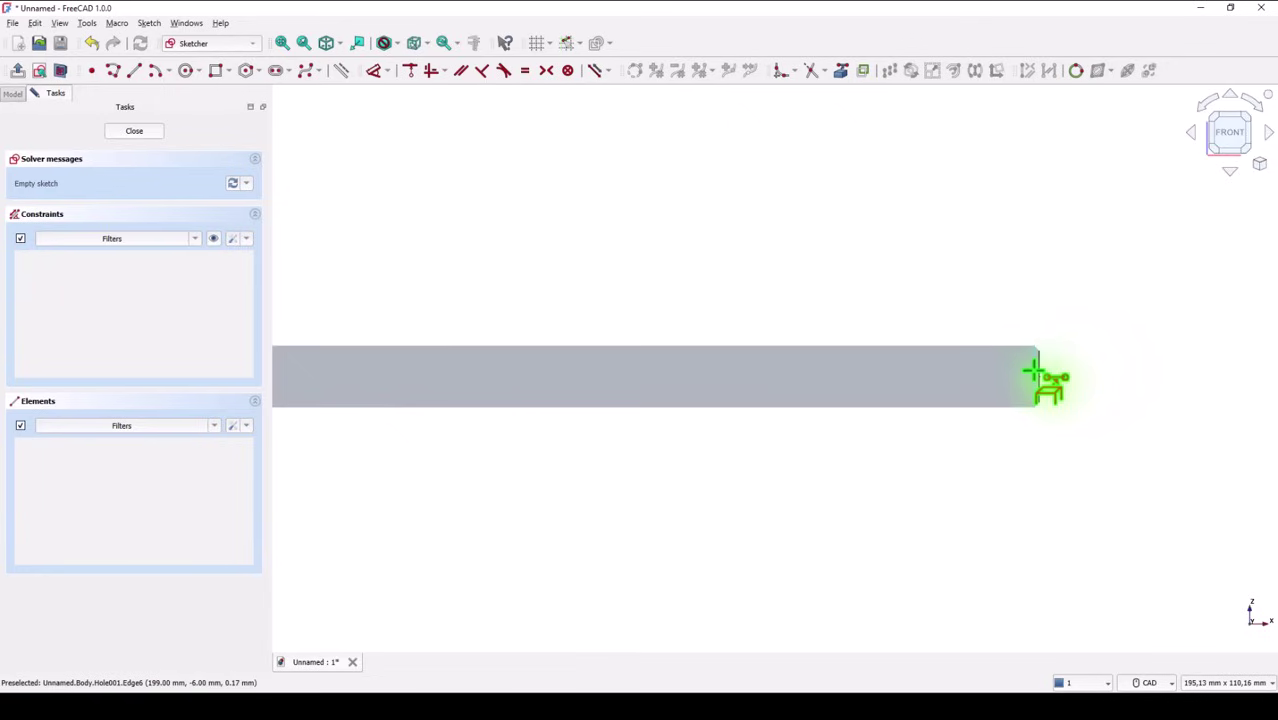
Step: Project the outer chamfer edge and the end-face edge at the drilled end into the front-view sketch as external geometry
click(1033, 373)
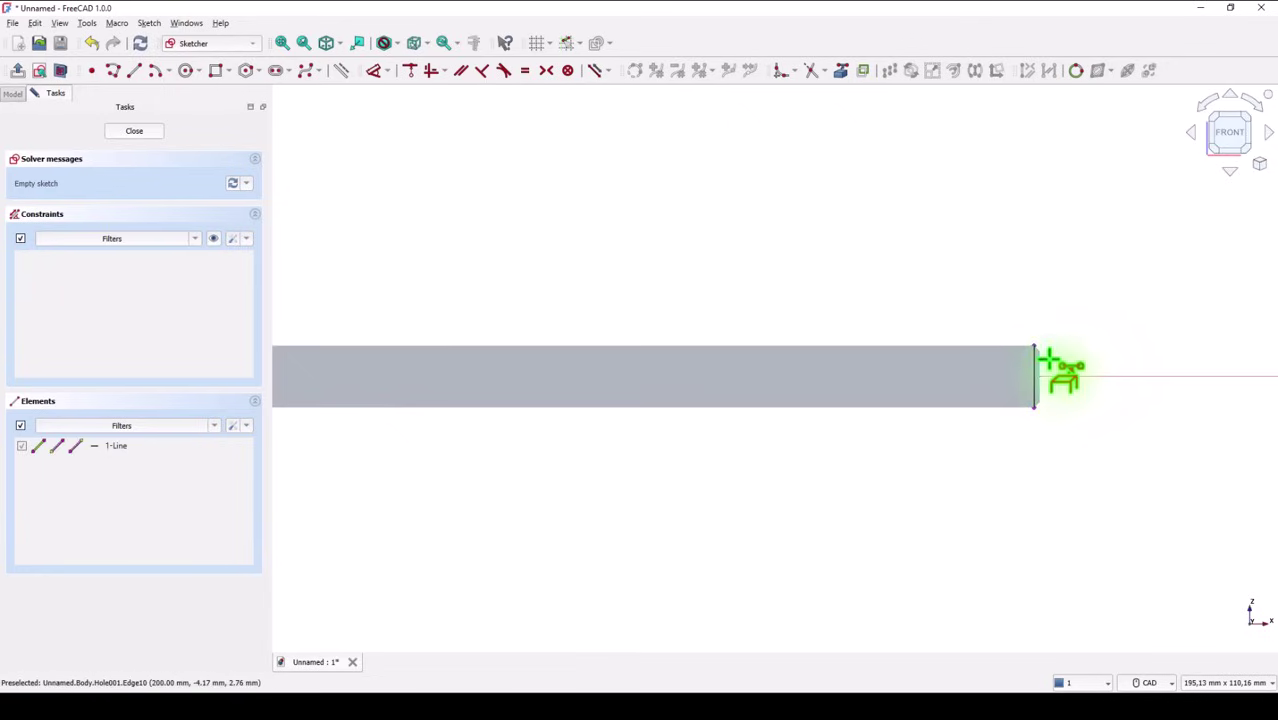
click(1036, 362)
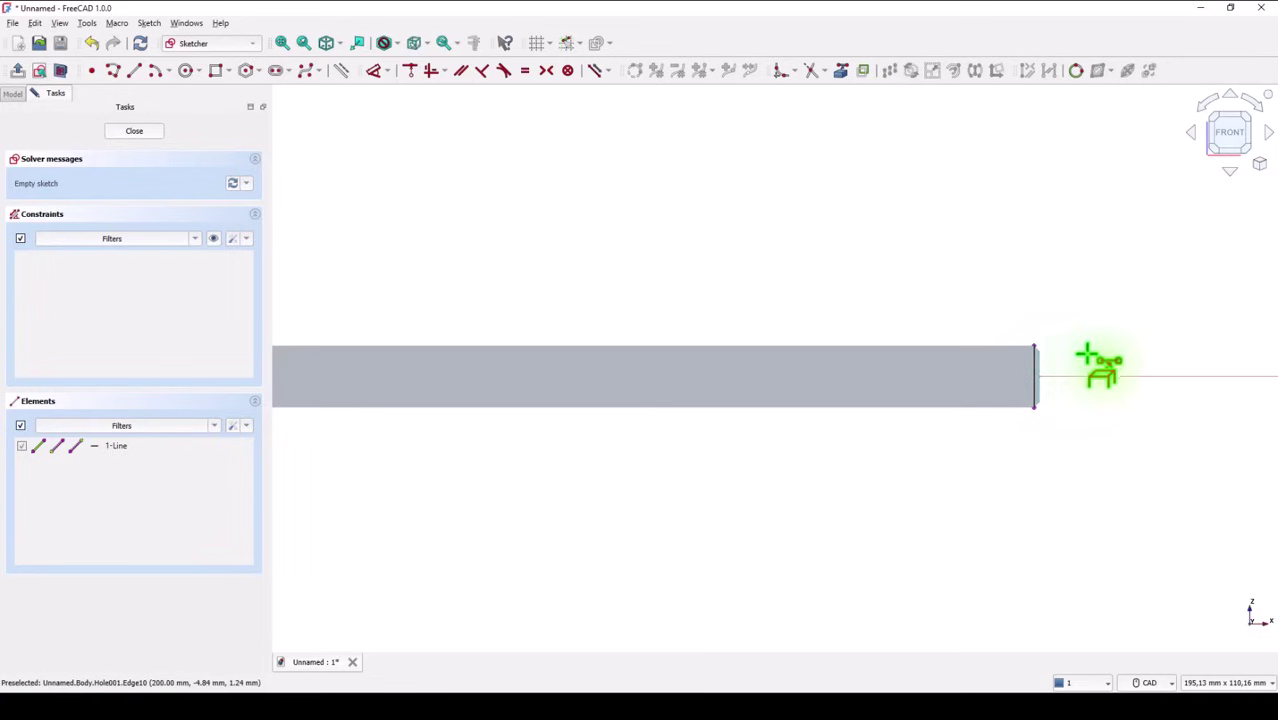
click(1040, 382)
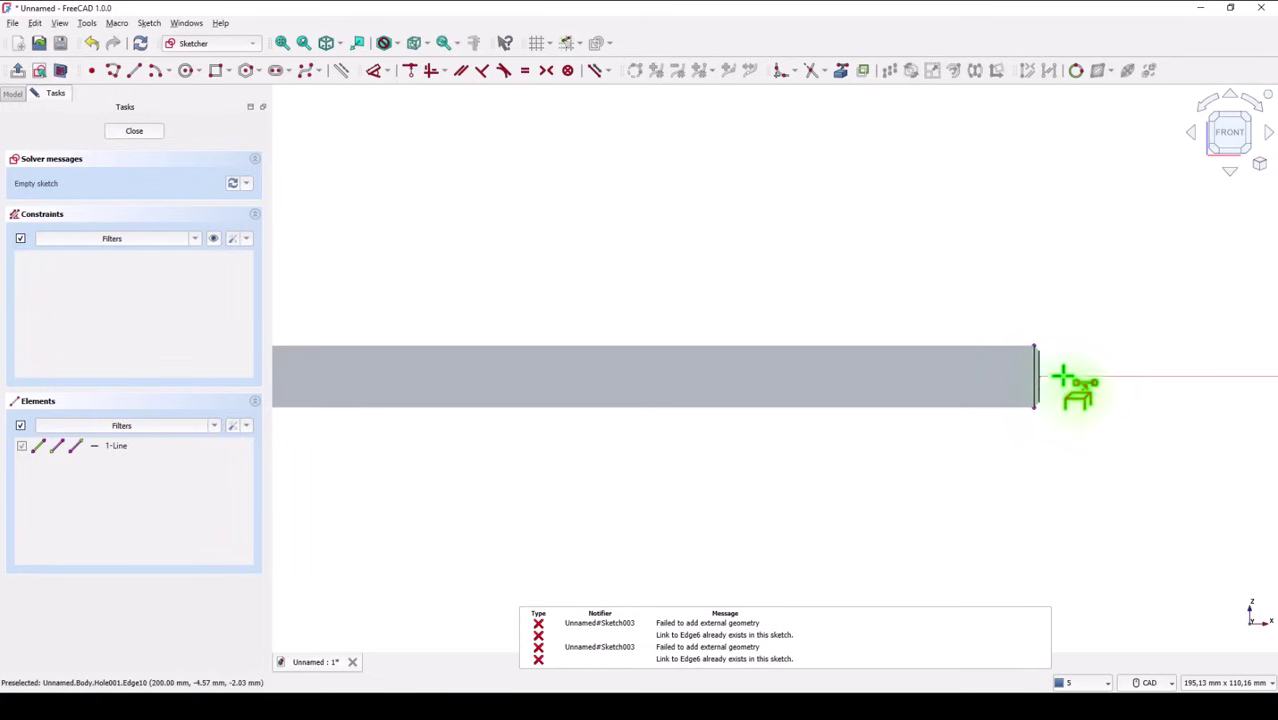
scroll(1064, 375, up, 2)
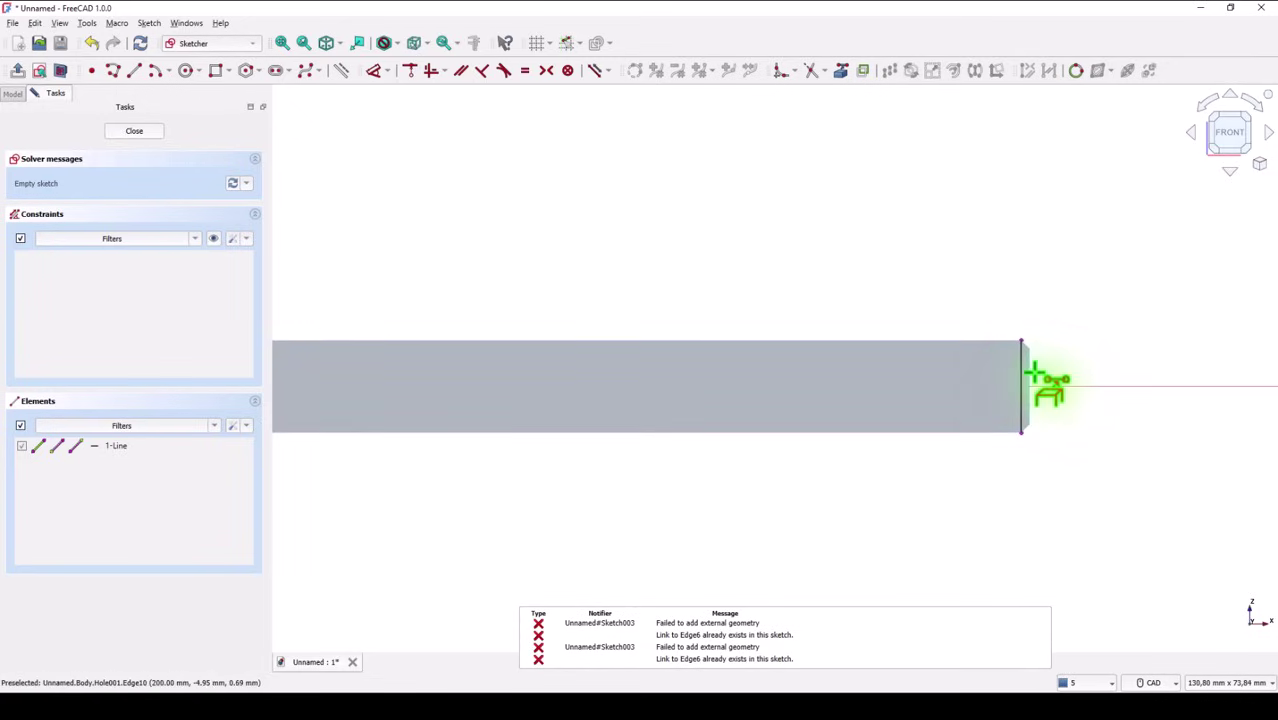
click(1031, 386)
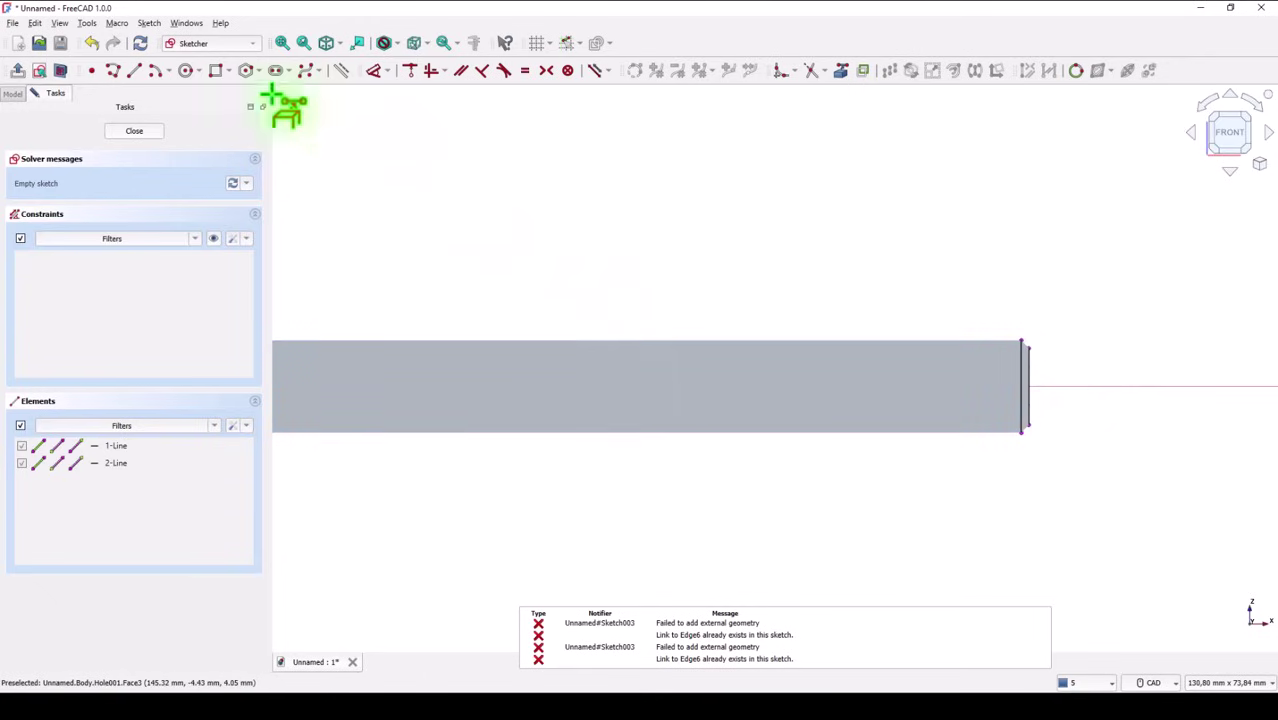
Step: Sketch a circle with a 4 mm diameter above the shaft's side profile
click(186, 71)
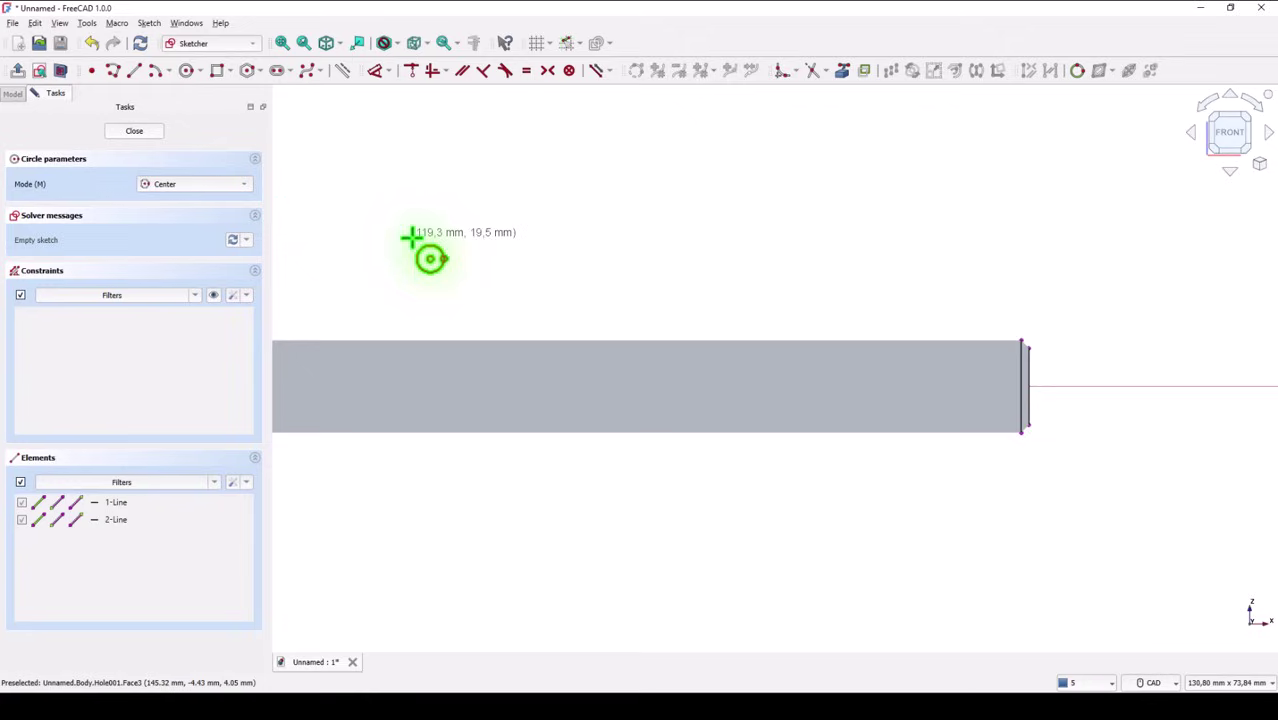
click(491, 279)
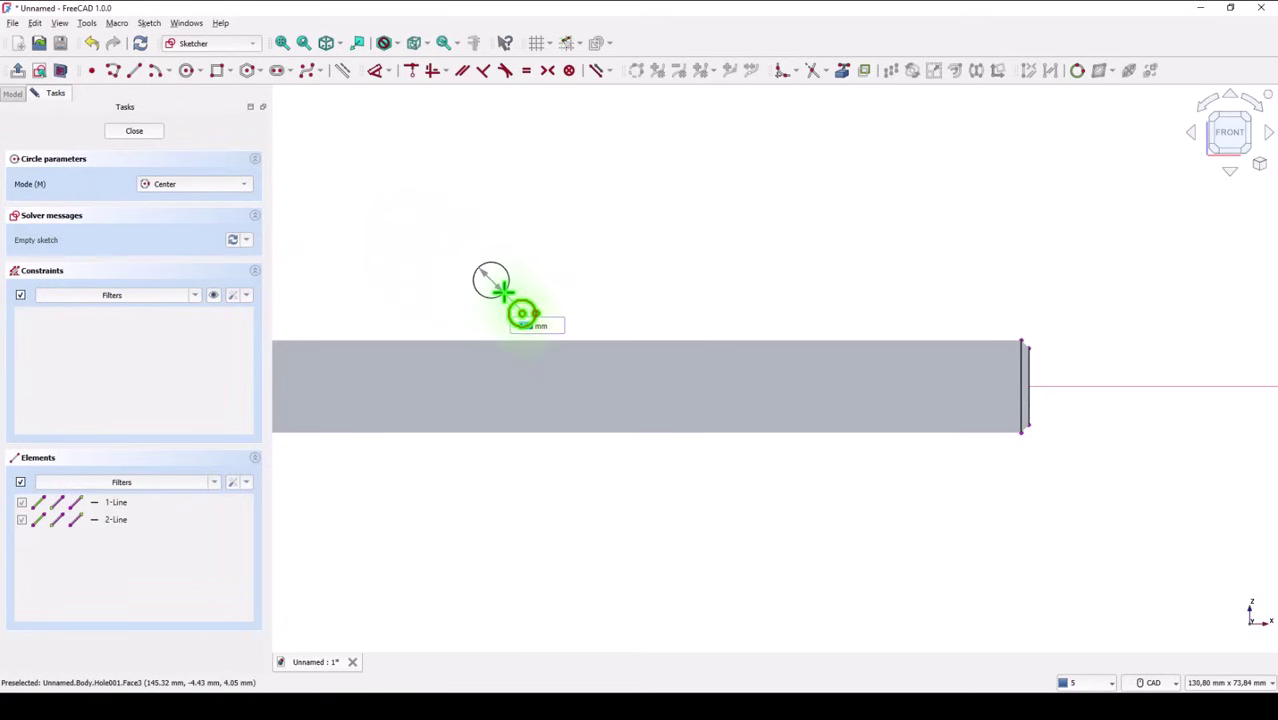
text(4)
key(Return)
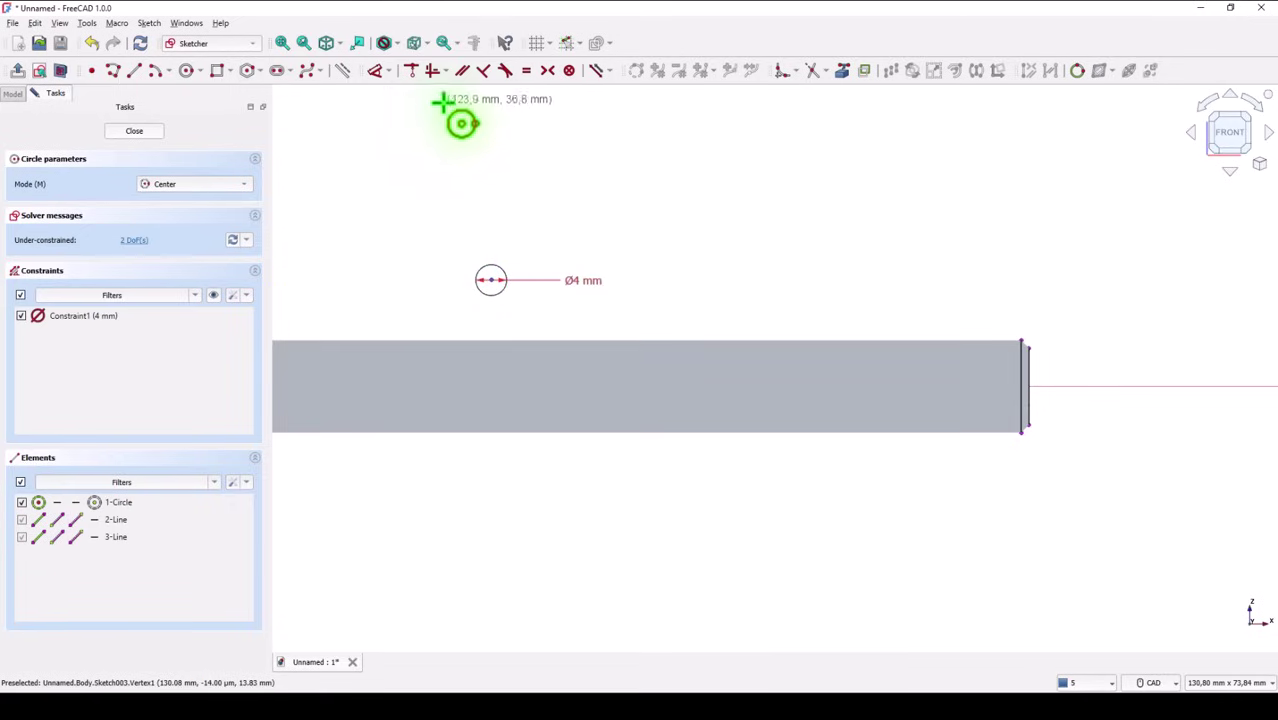
key(Escape)
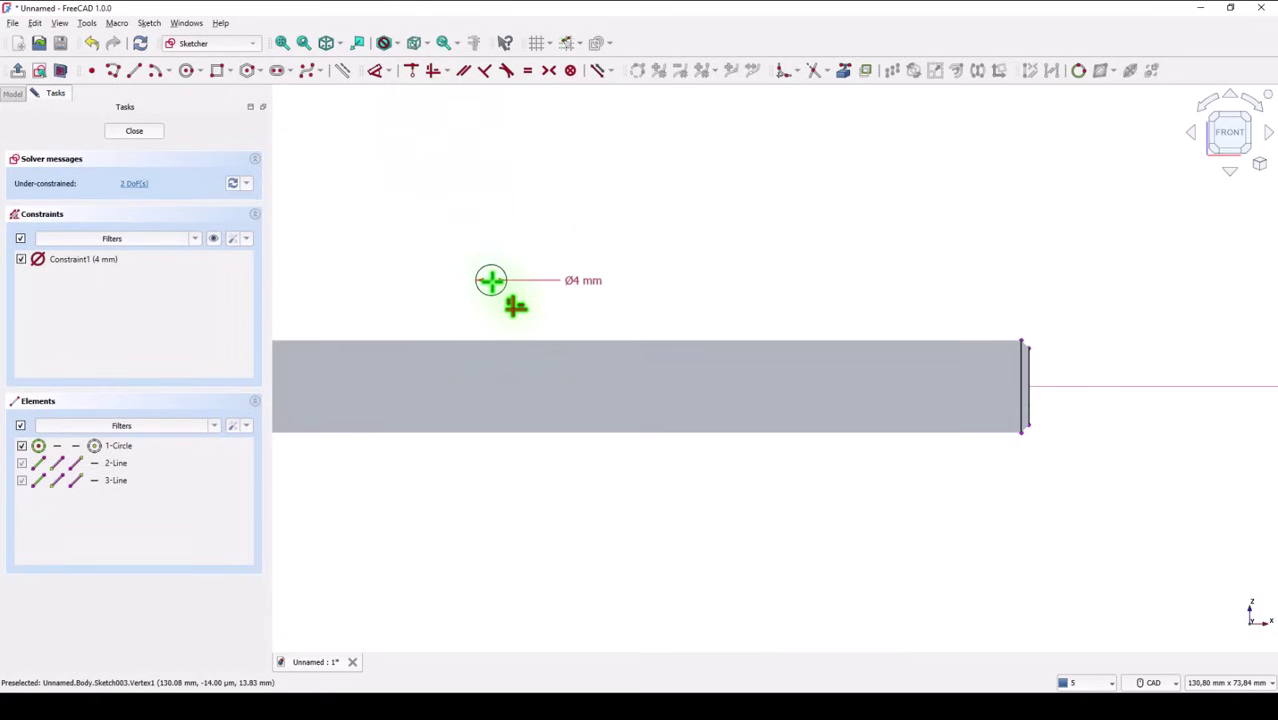
Step: Align the circle's centre horizontally with the upper endpoint of the projected chamfer edge
click(509, 283)
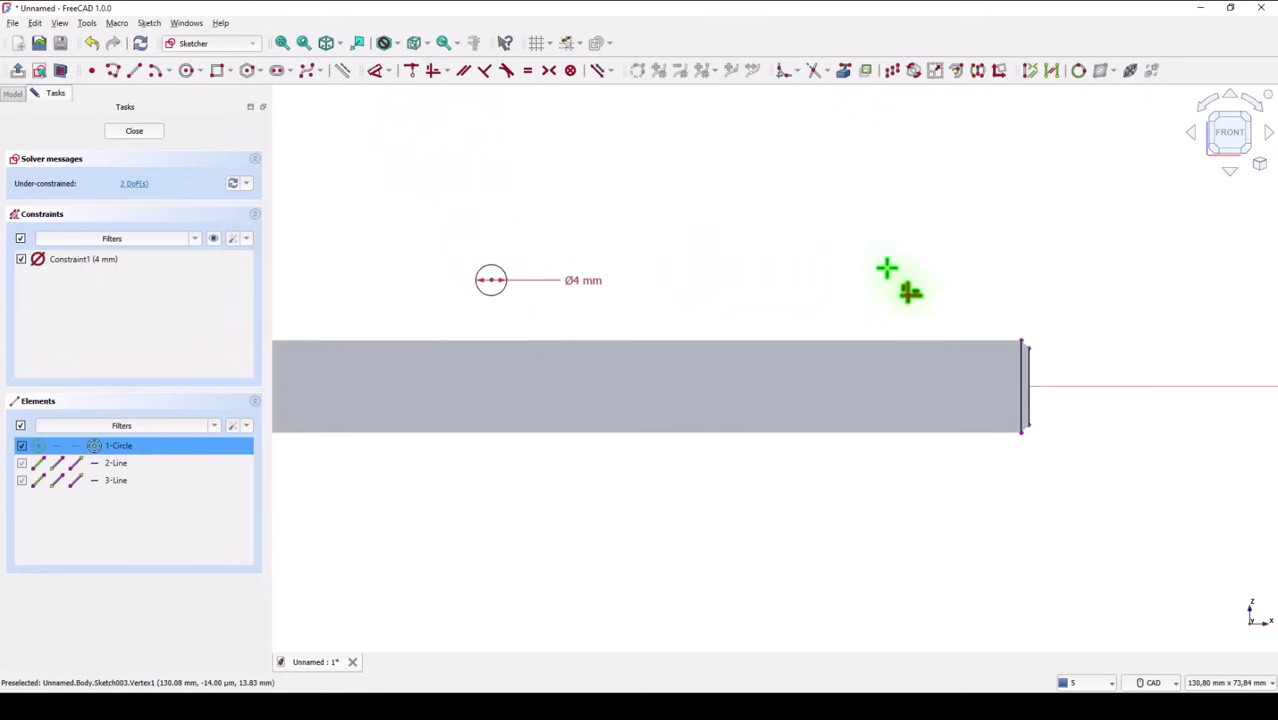
key(h)
click(1022, 343)
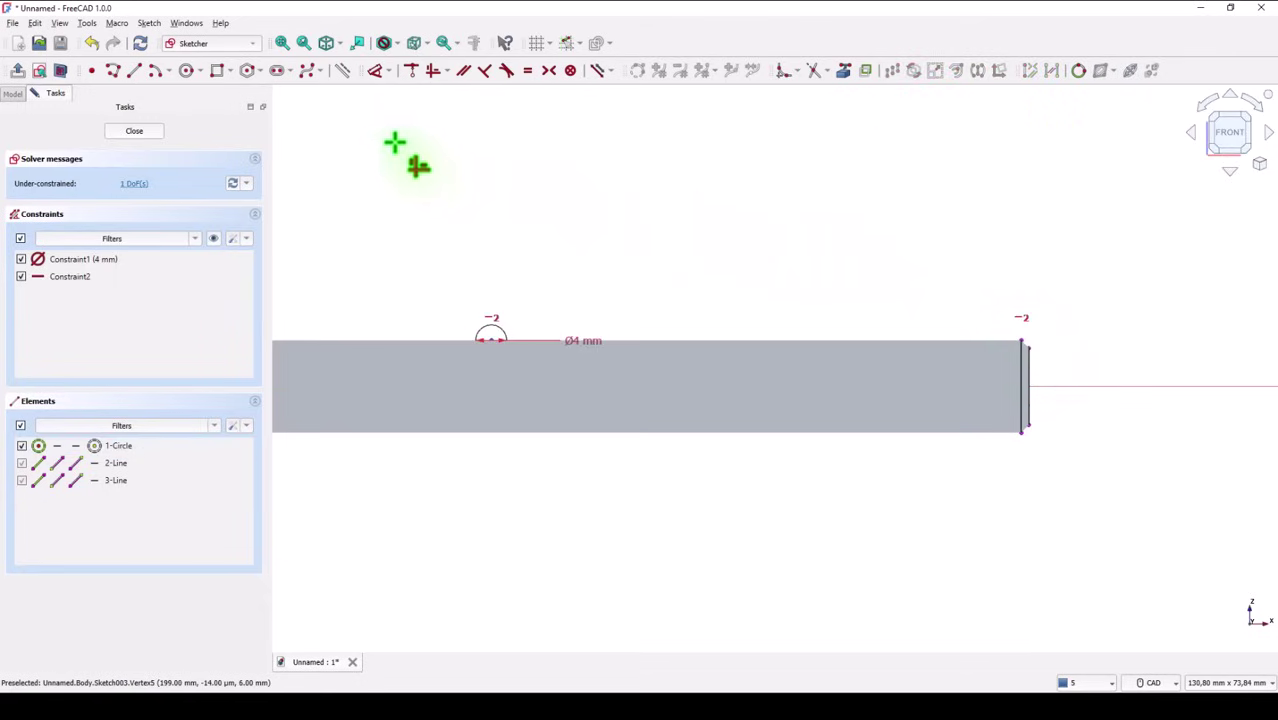
Step: Dimension the circle's centre 54 mm from the projected end-face line and close the sketch
click(373, 72)
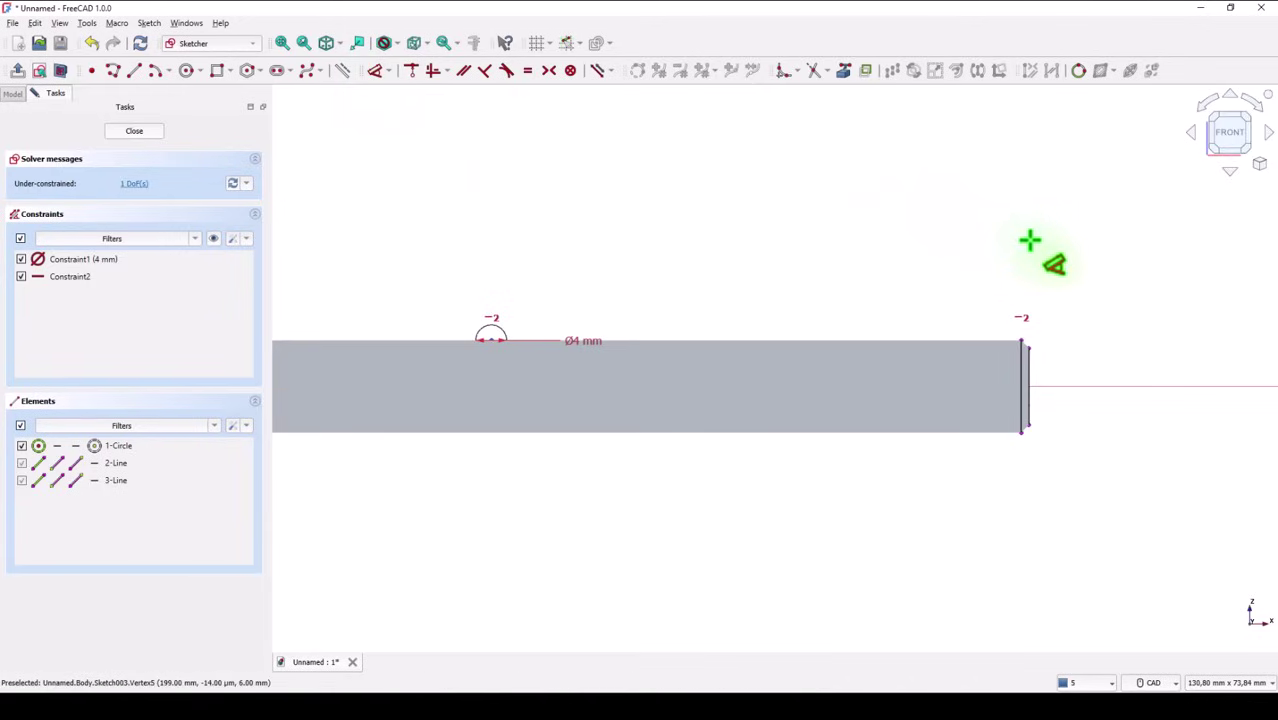
click(1027, 360)
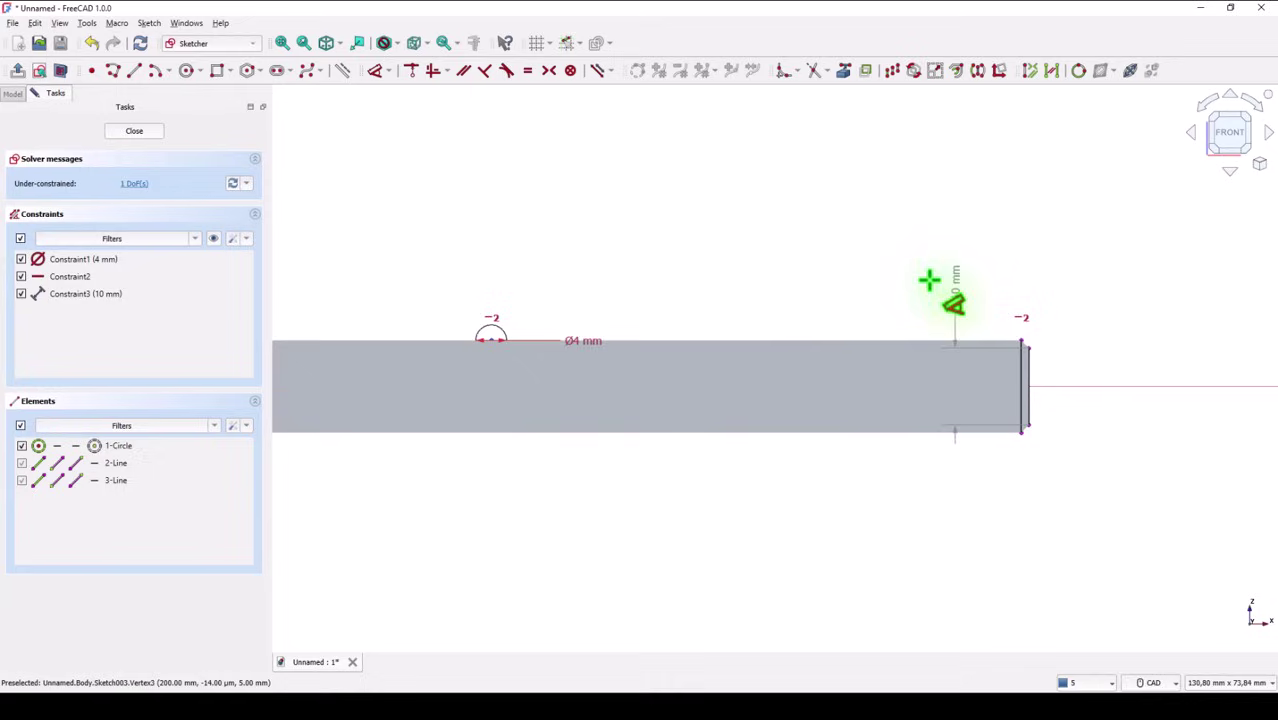
click(490, 340)
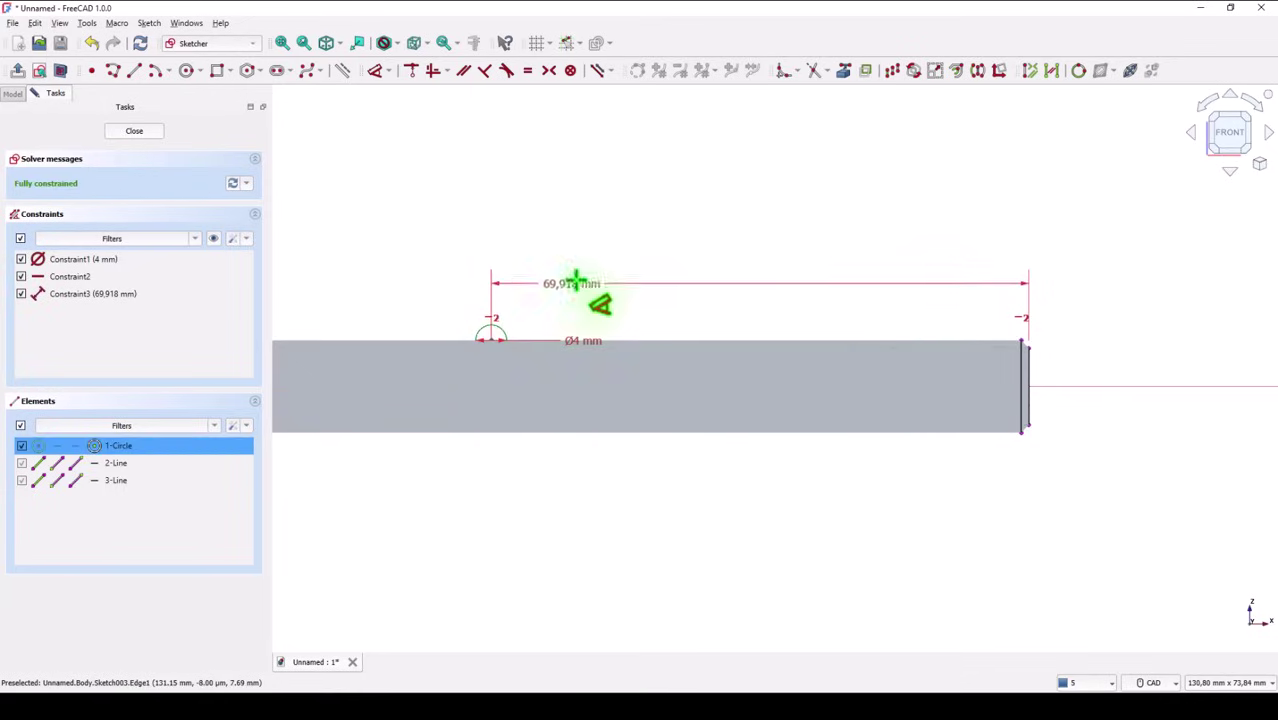
click(727, 233)
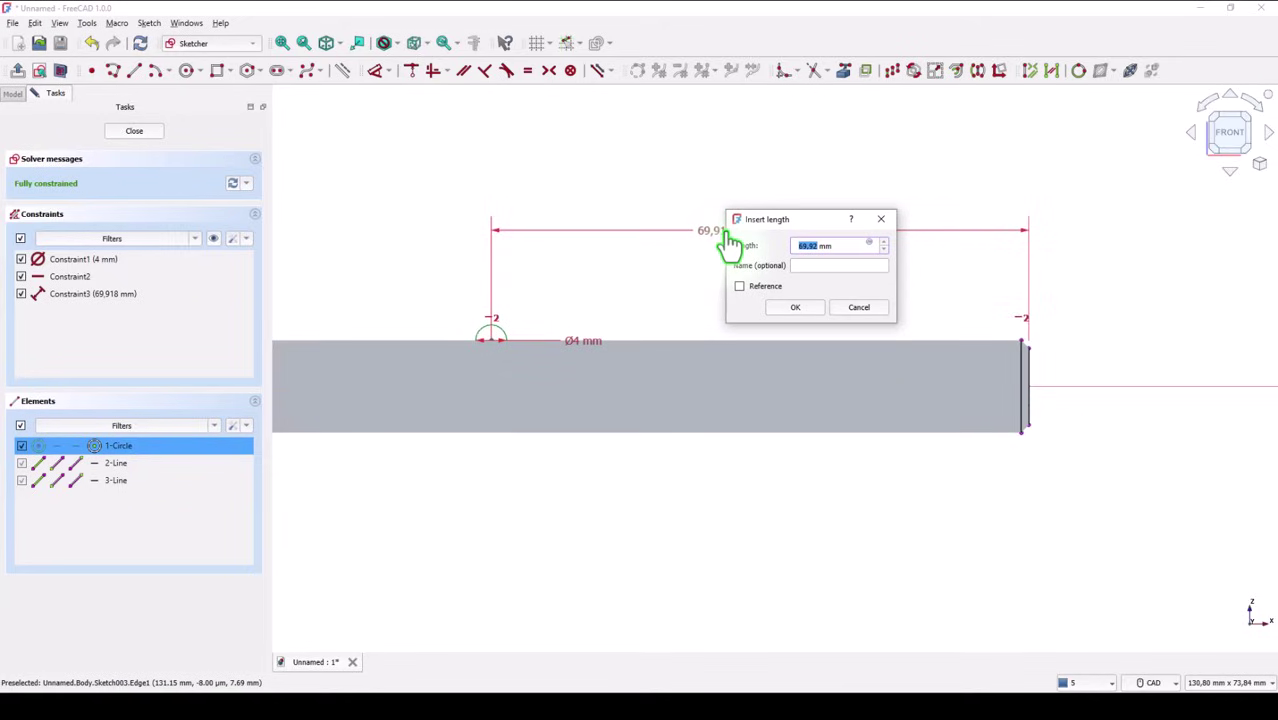
key(Return)
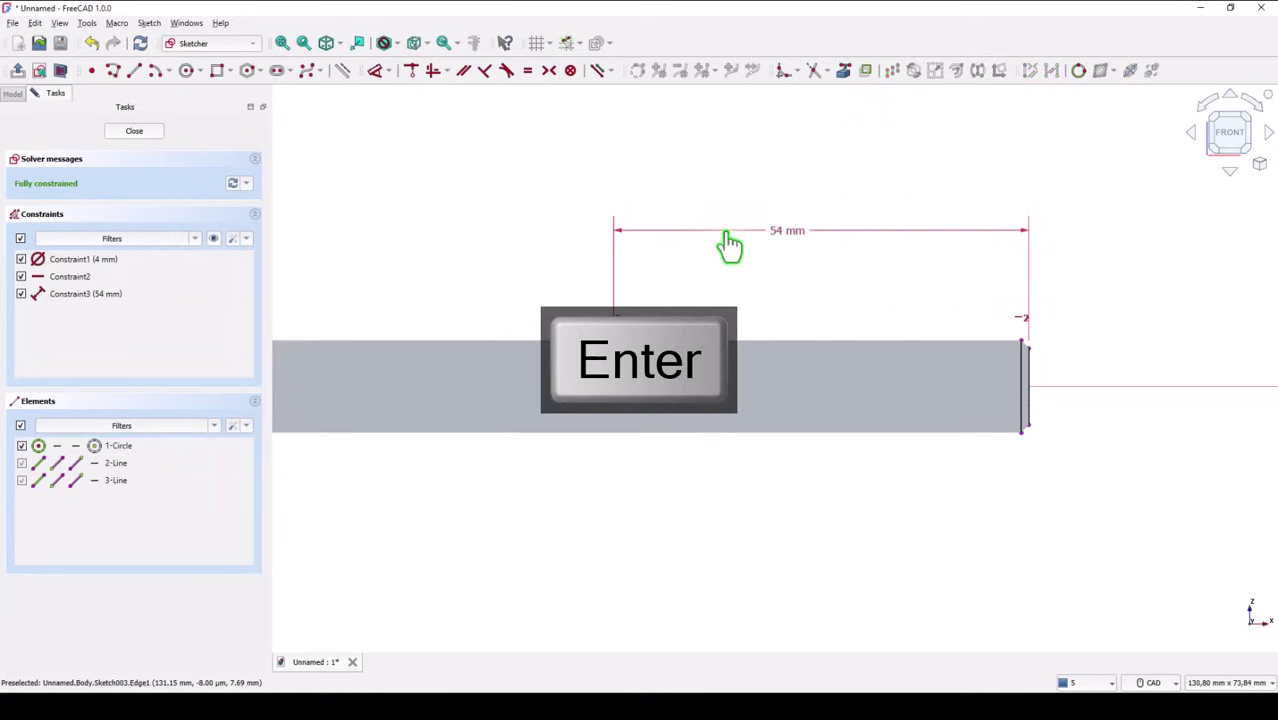
click(130, 135)
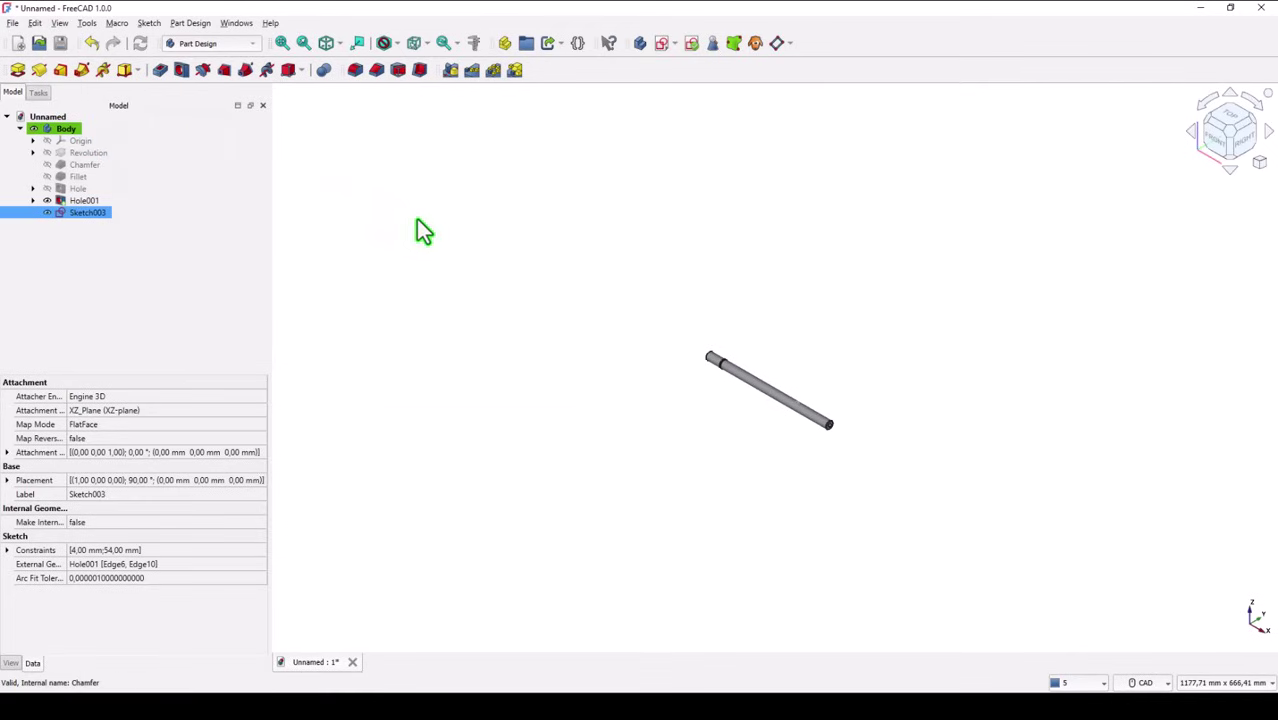
Step: Cut a pocket from the 4 mm circle sketch, through all and symmetric to the plane
click(161, 71)
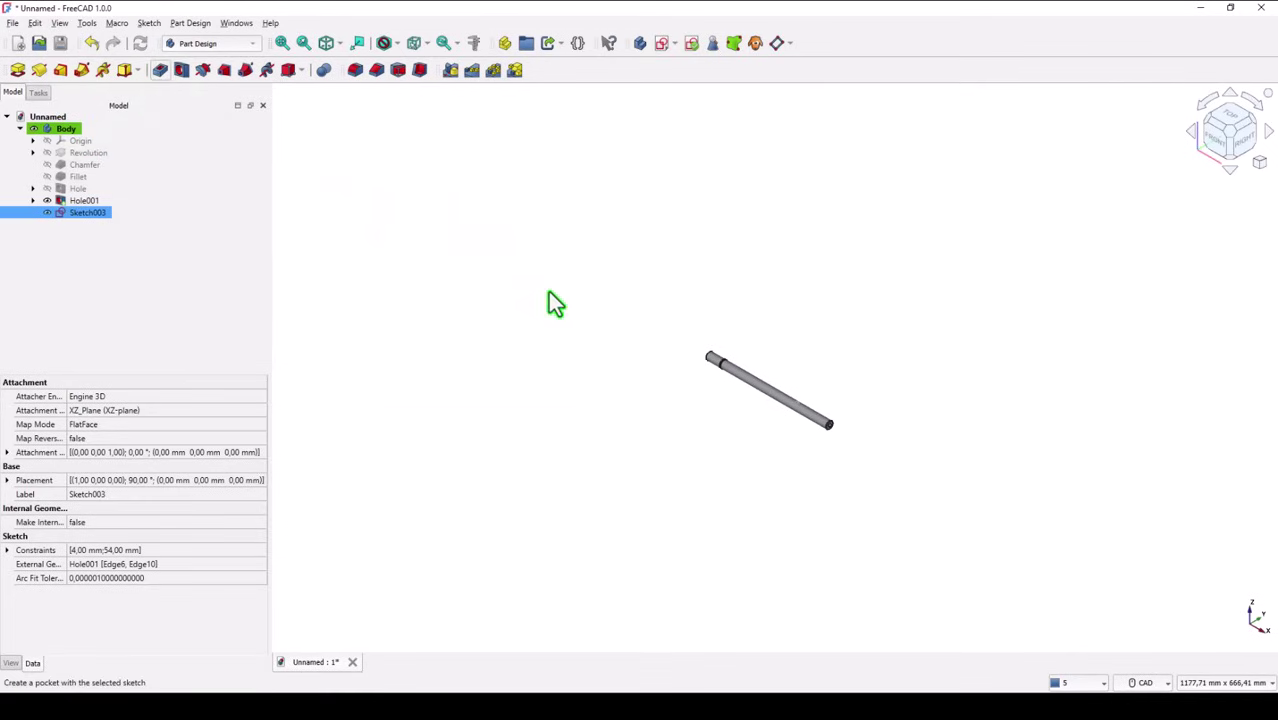
scroll(780, 428, up, 10)
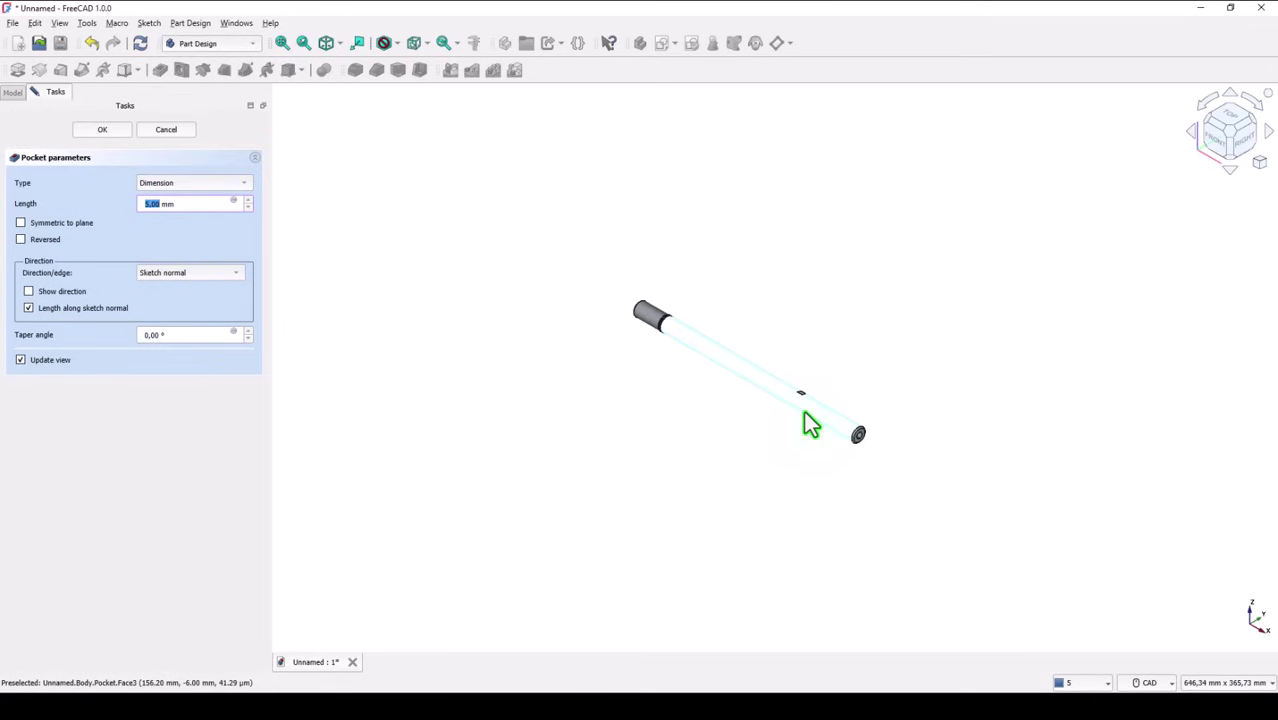
scroll(759, 420, up, 1)
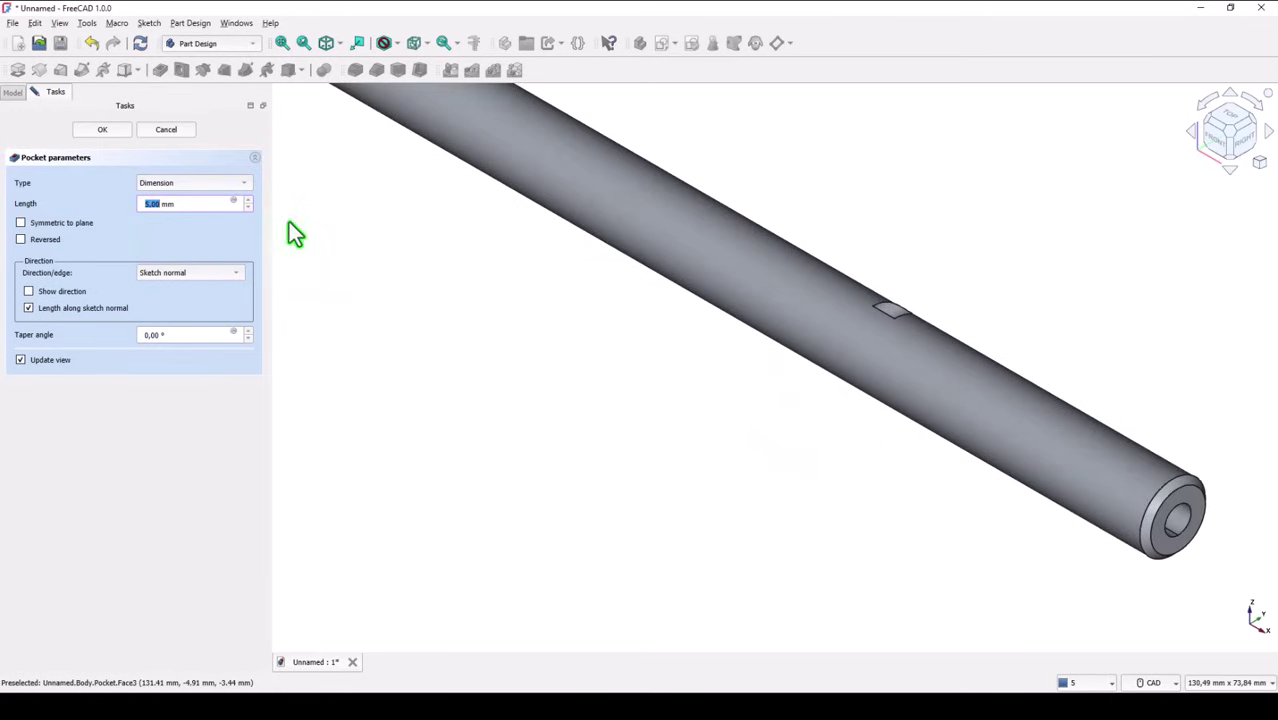
click(20, 224)
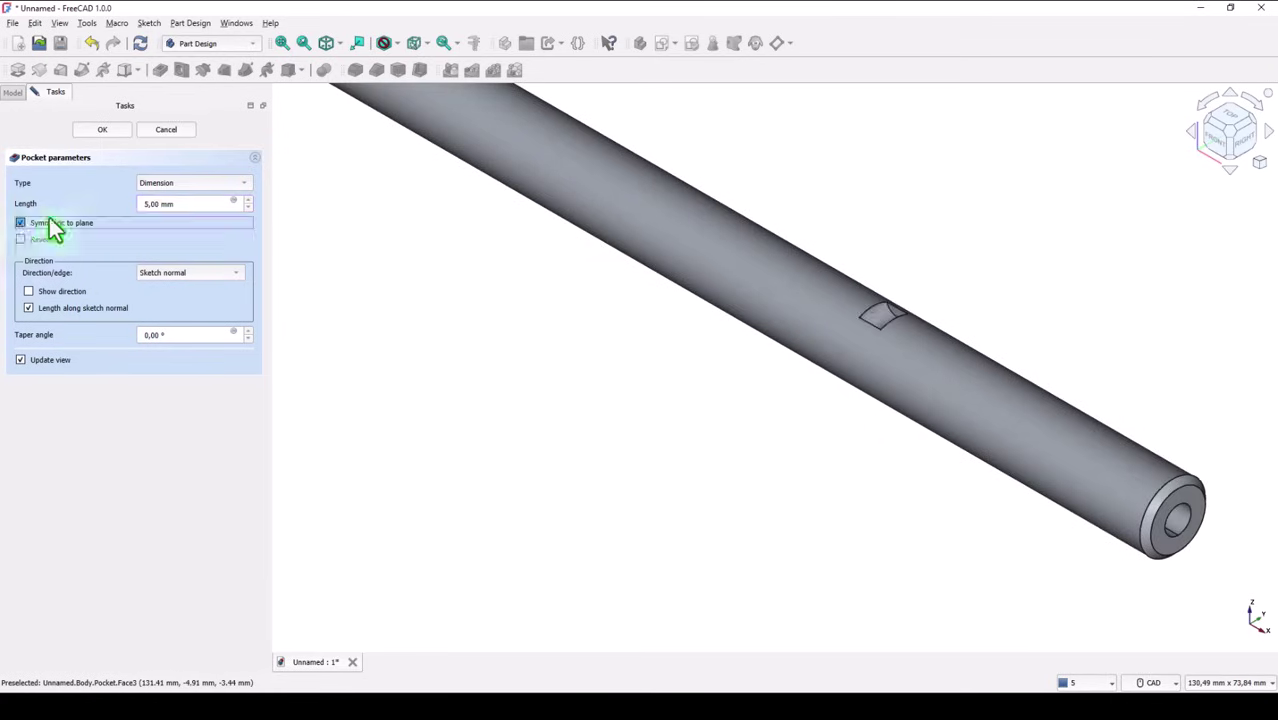
click(179, 184)
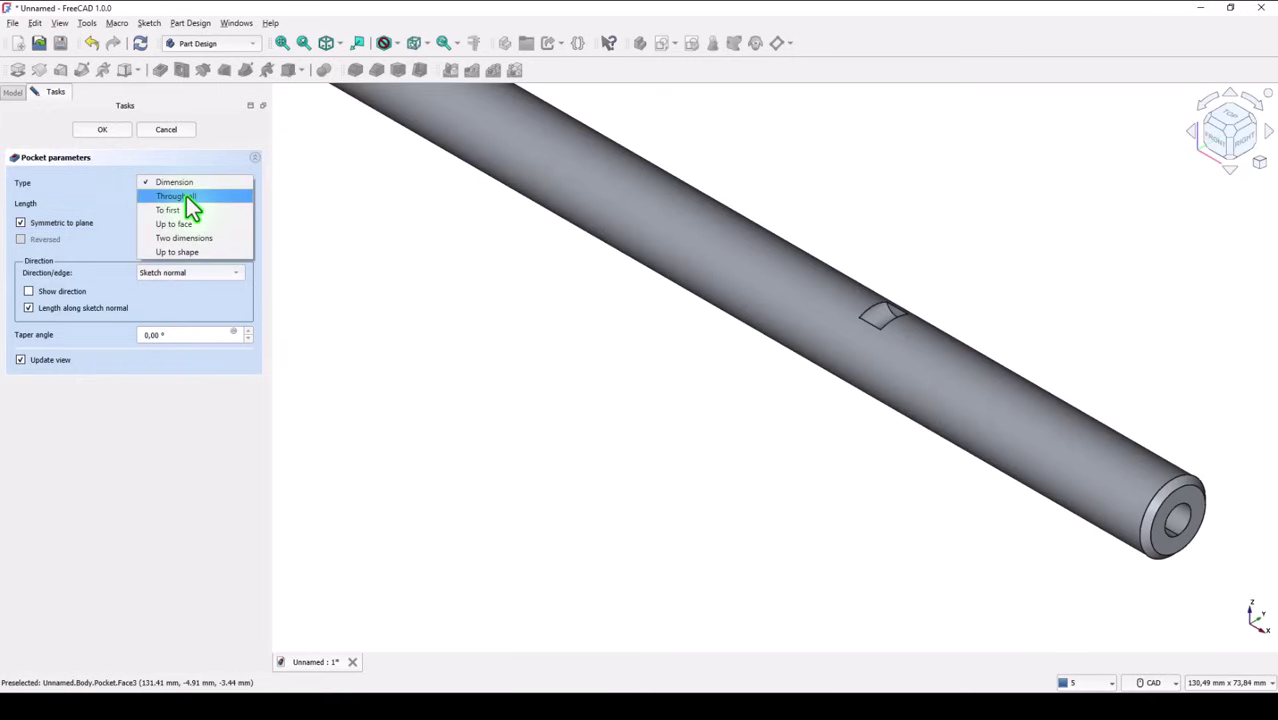
click(186, 196)
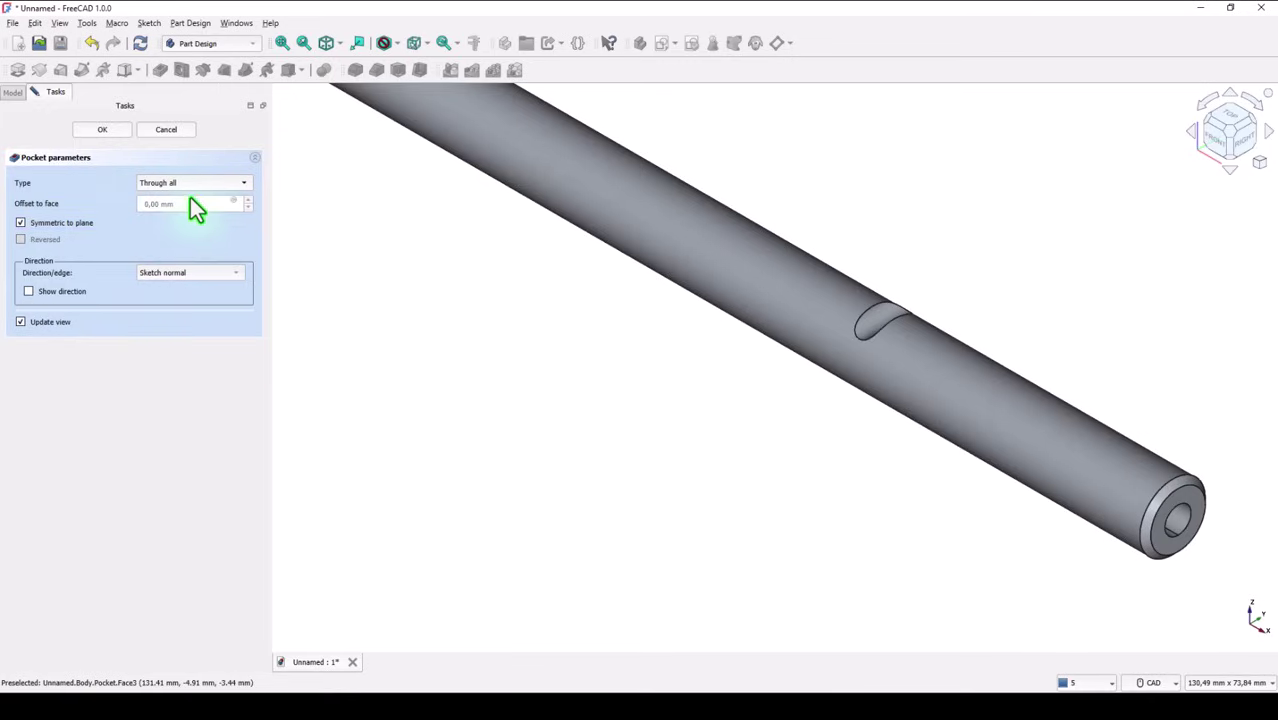
click(97, 131)
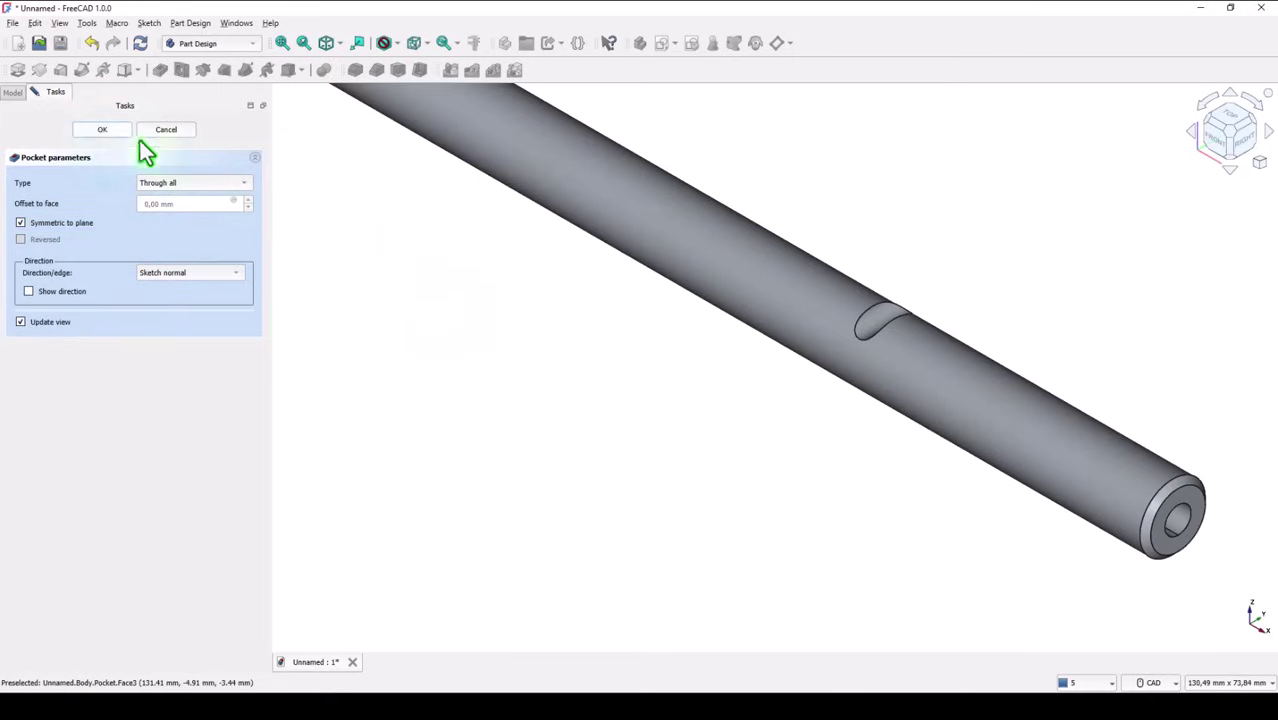
click(279, 43)
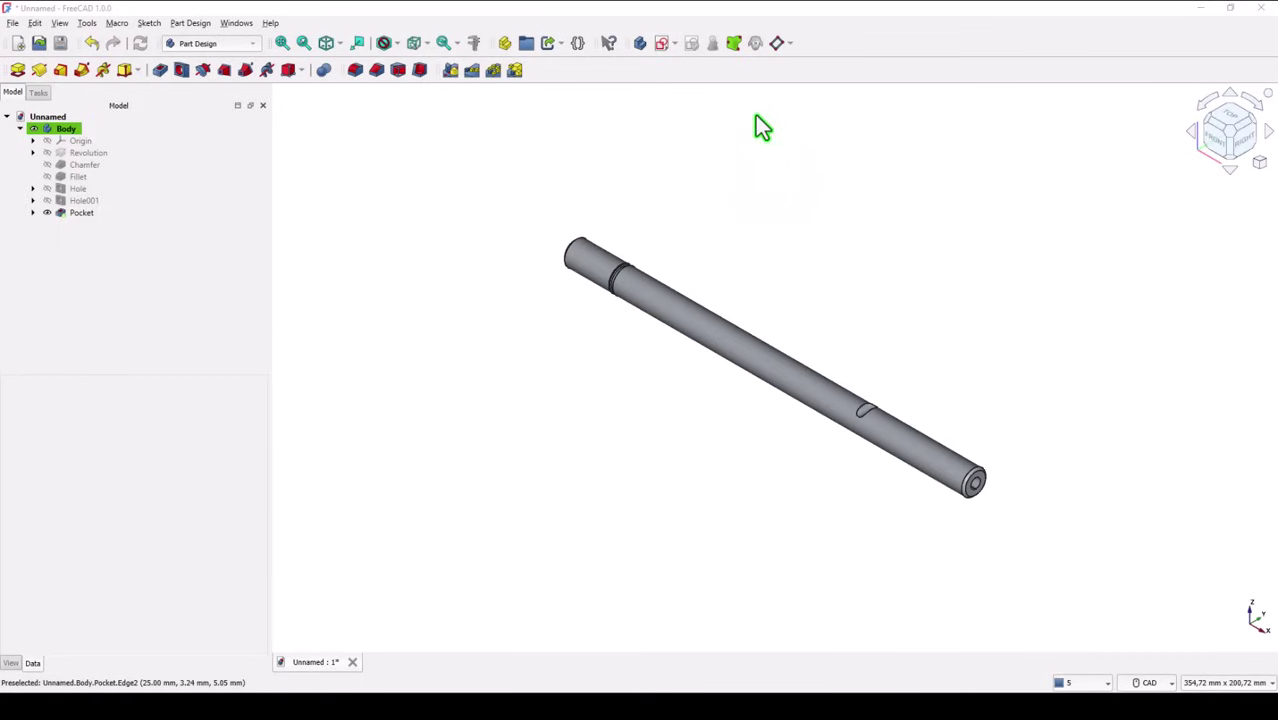
Step: Create a datum plane attached to the XY plane with a z-direction offset of 12/2 mm
click(777, 44)
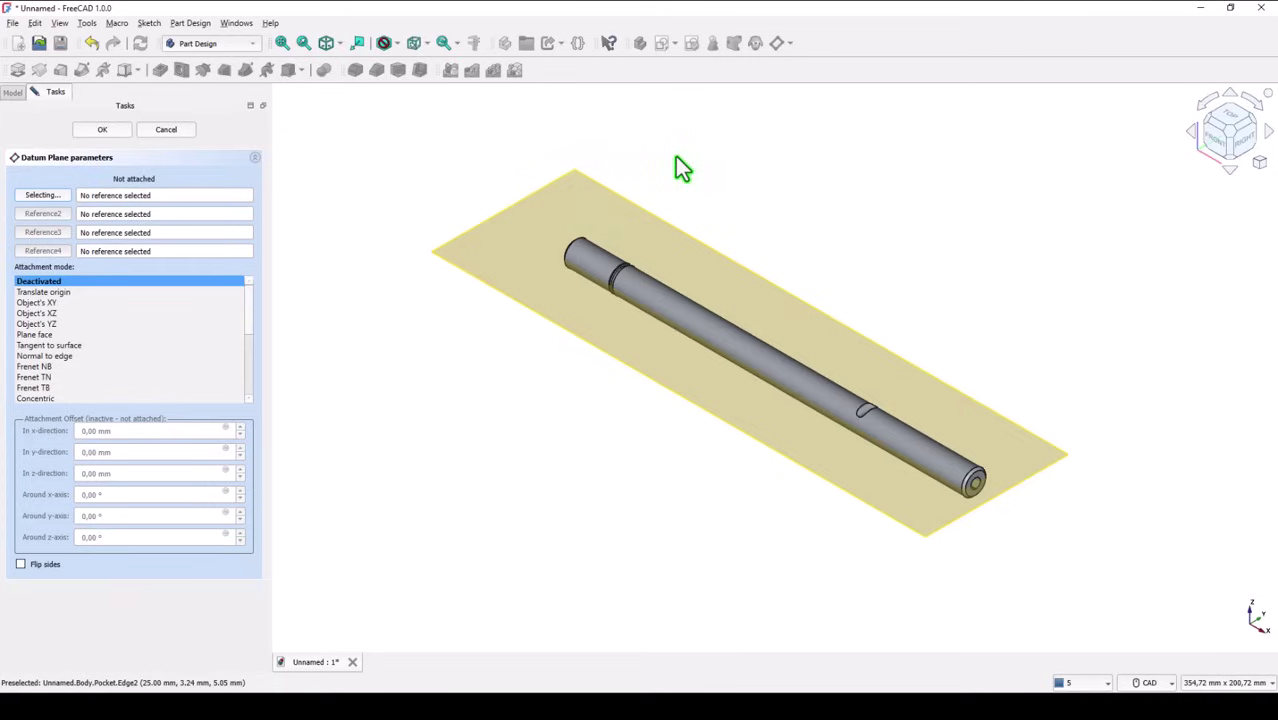
click(13, 93)
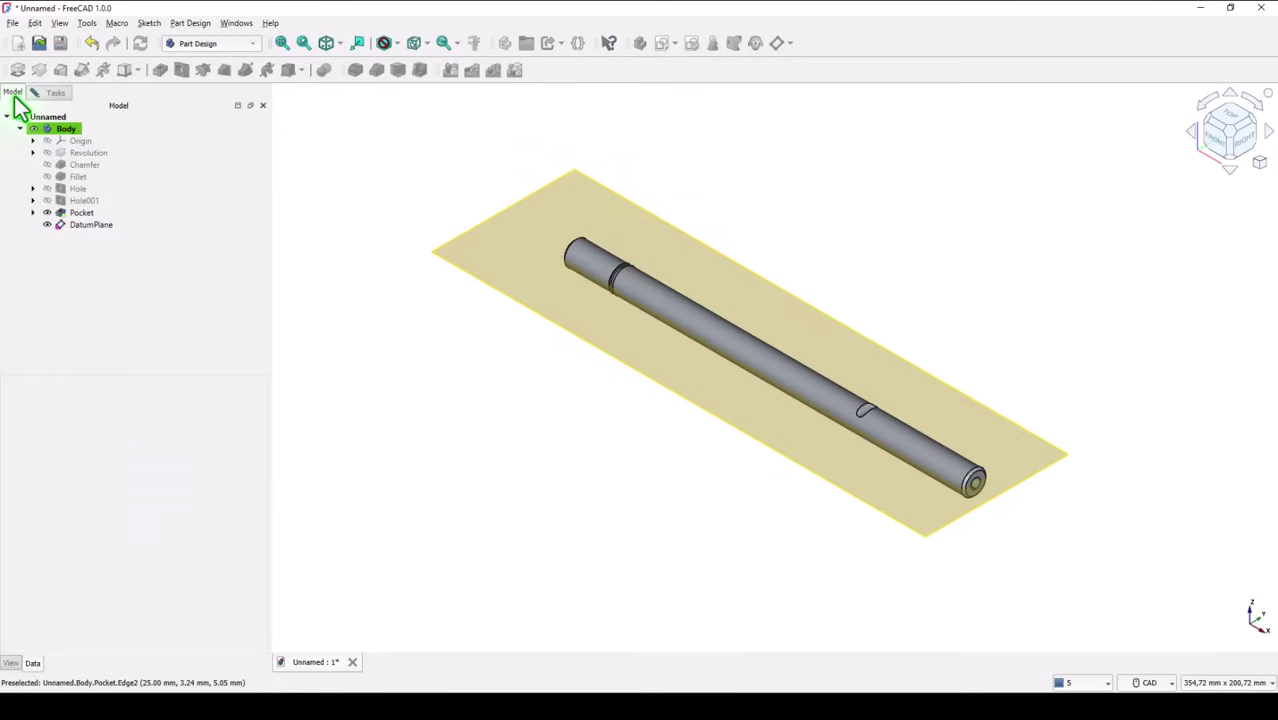
click(63, 226)
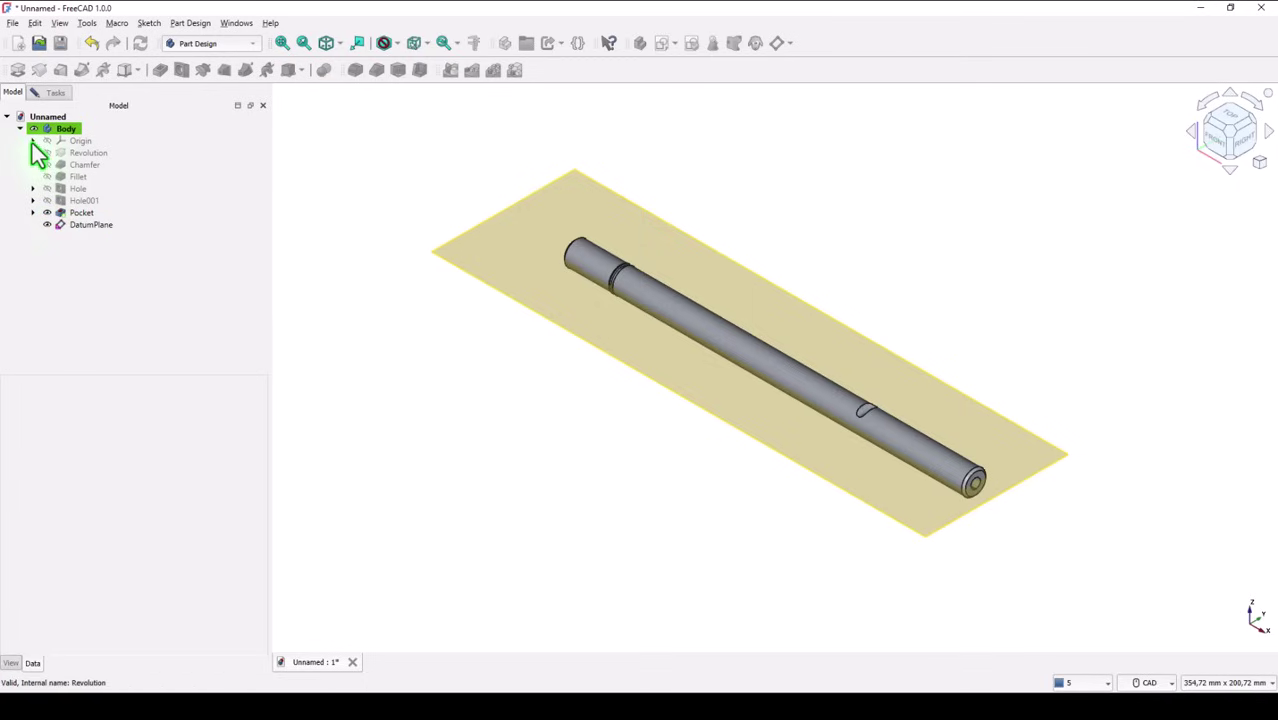
click(33, 141)
click(88, 190)
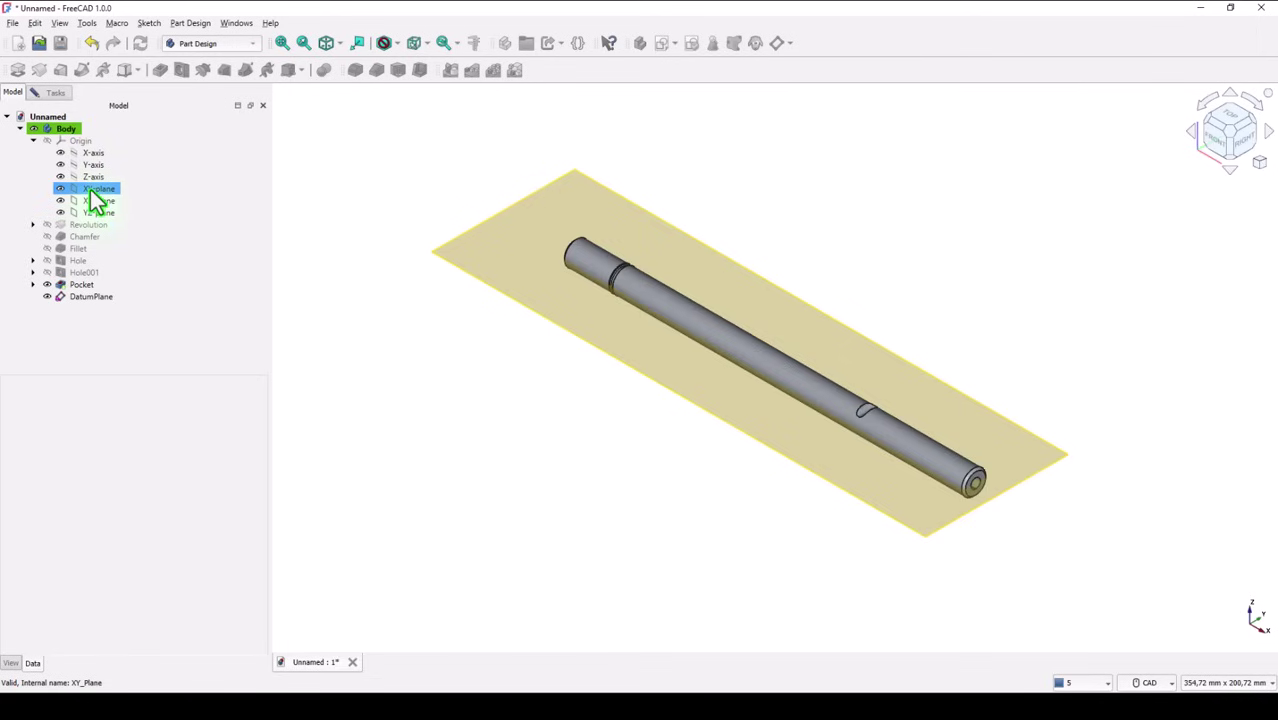
click(90, 191)
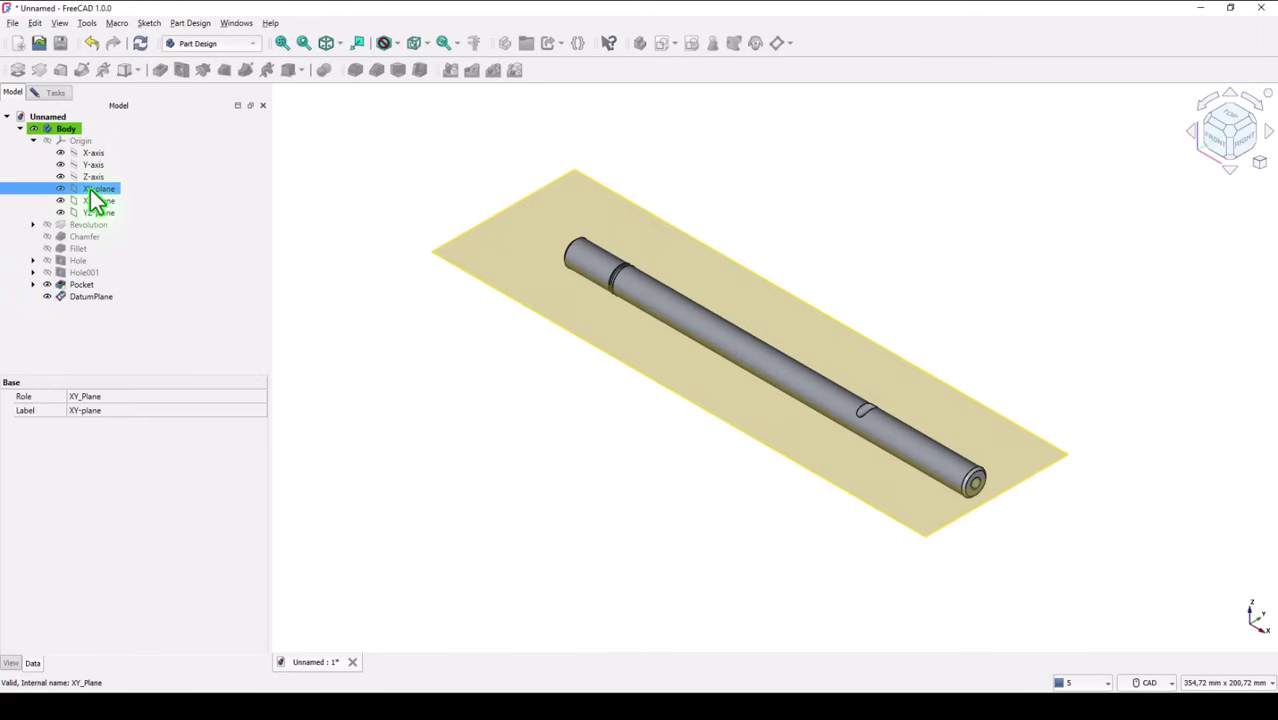
click(49, 95)
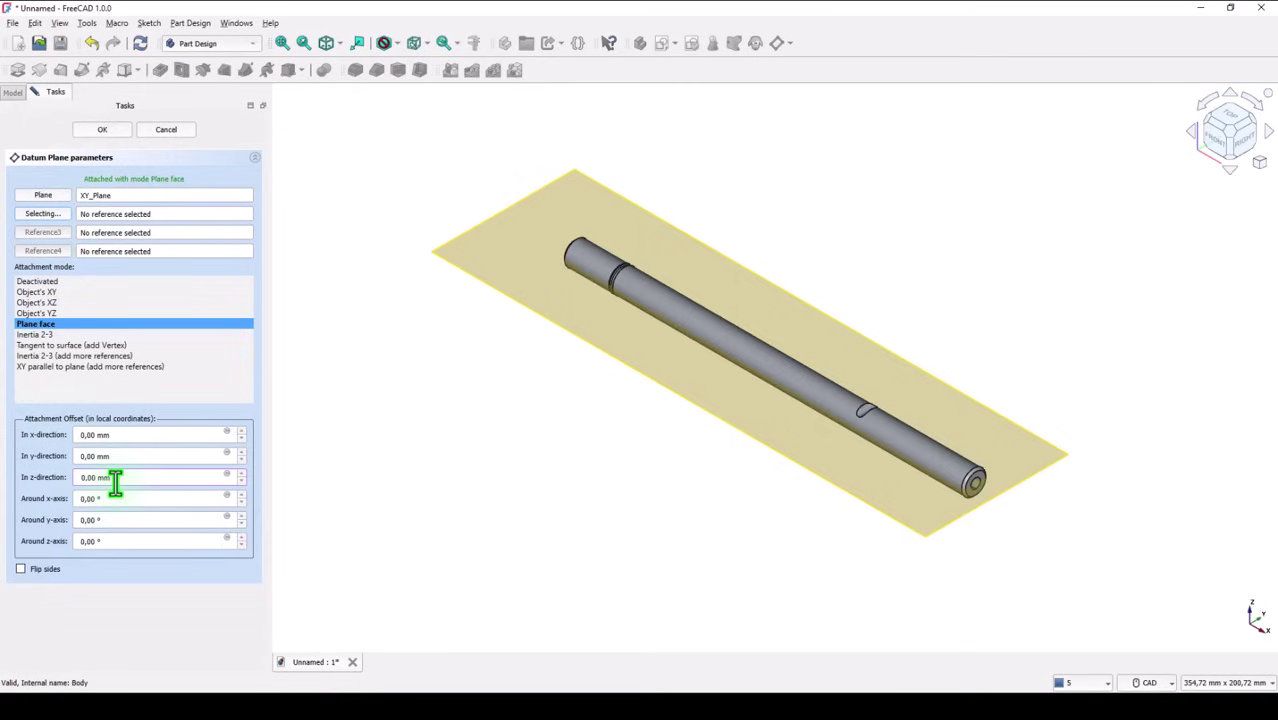
drag(110, 478, 51, 484)
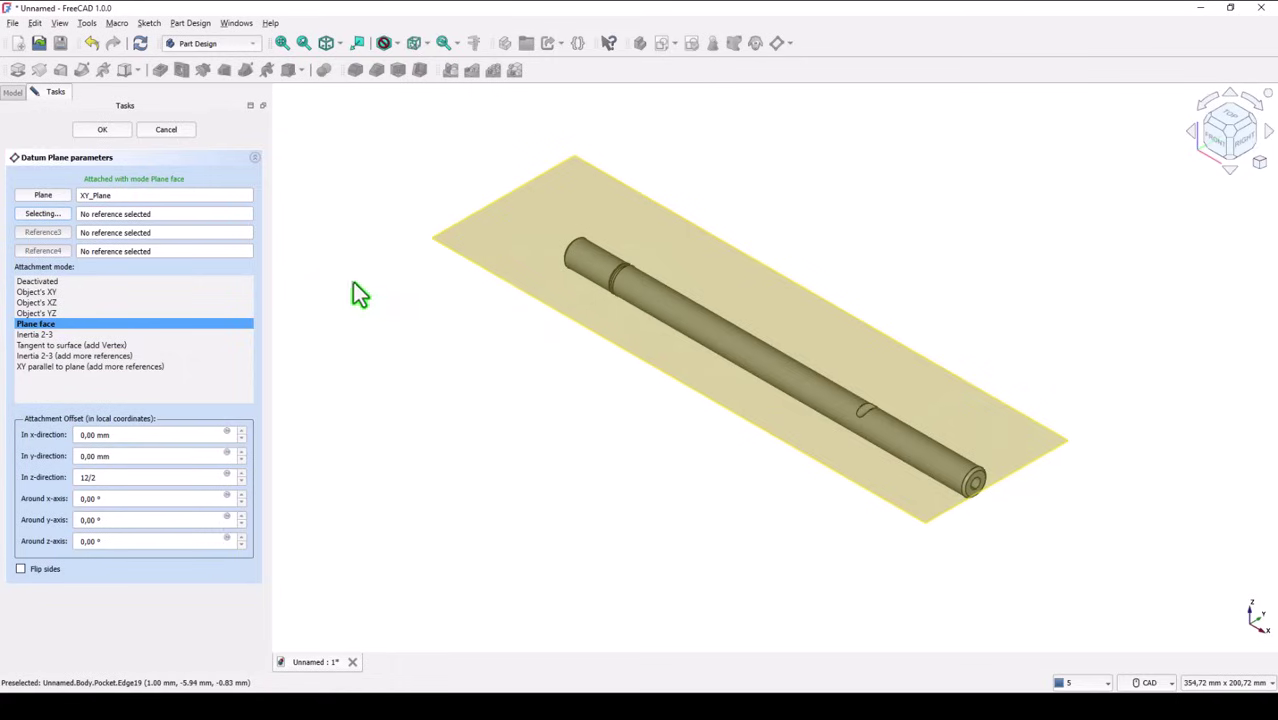
click(102, 130)
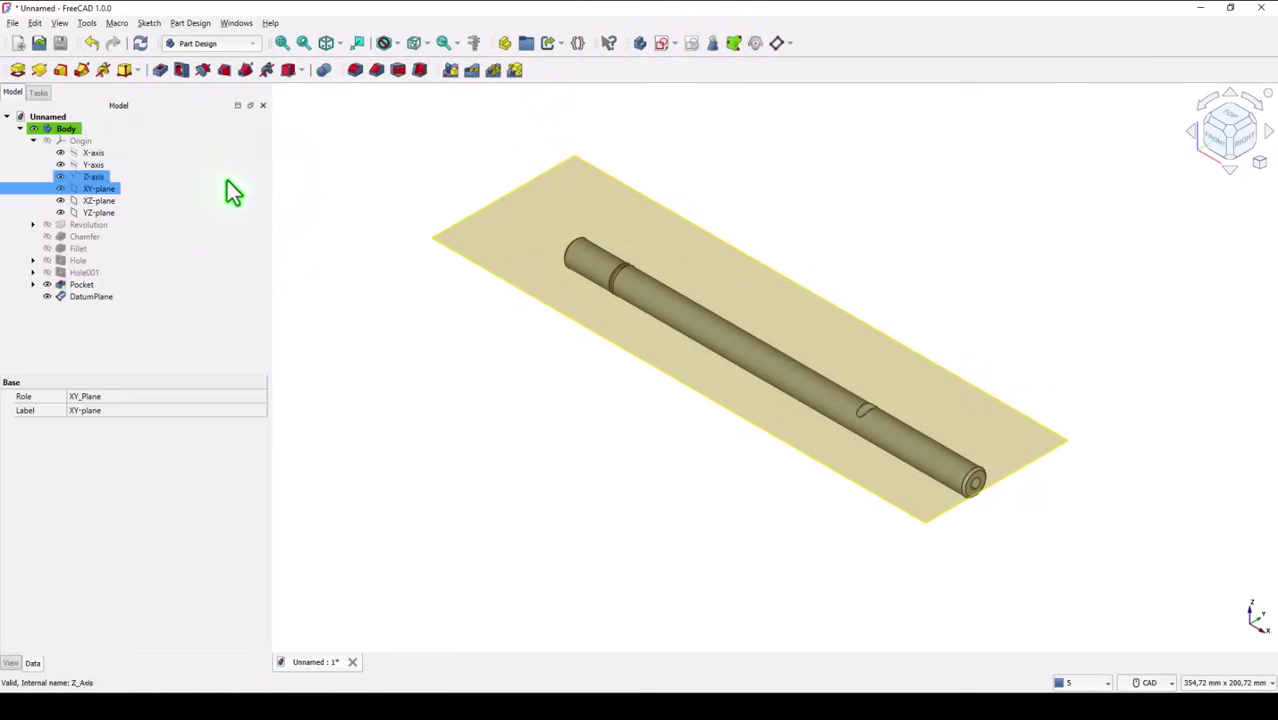
Step: Start a sketch on the new datum plane and draw a 2 mm diameter circle above the shaft, near the notch
click(948, 379)
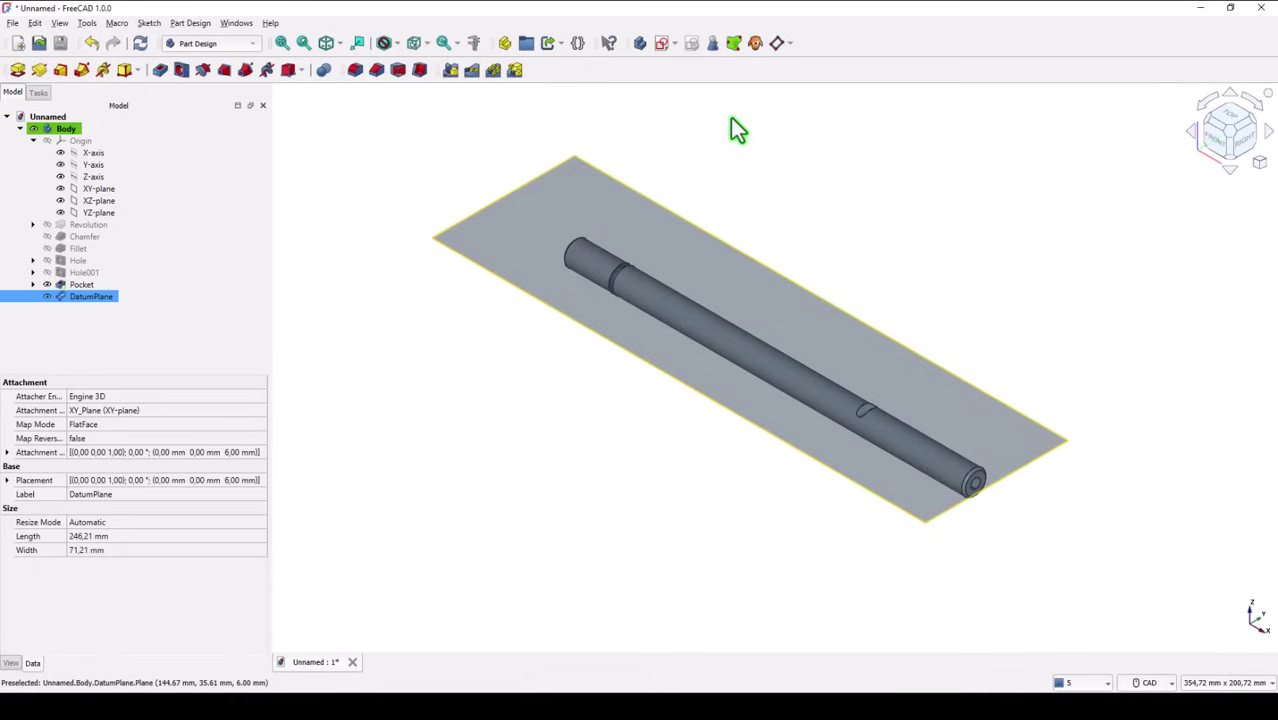
click(661, 43)
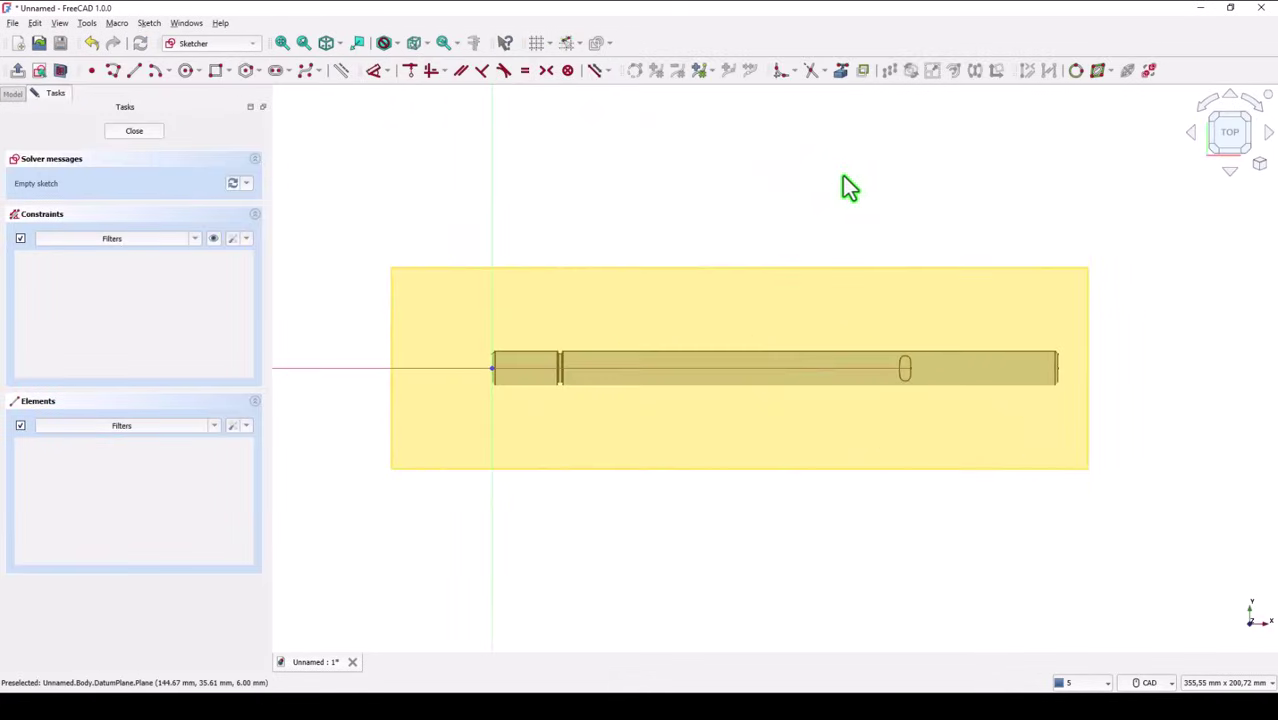
click(185, 72)
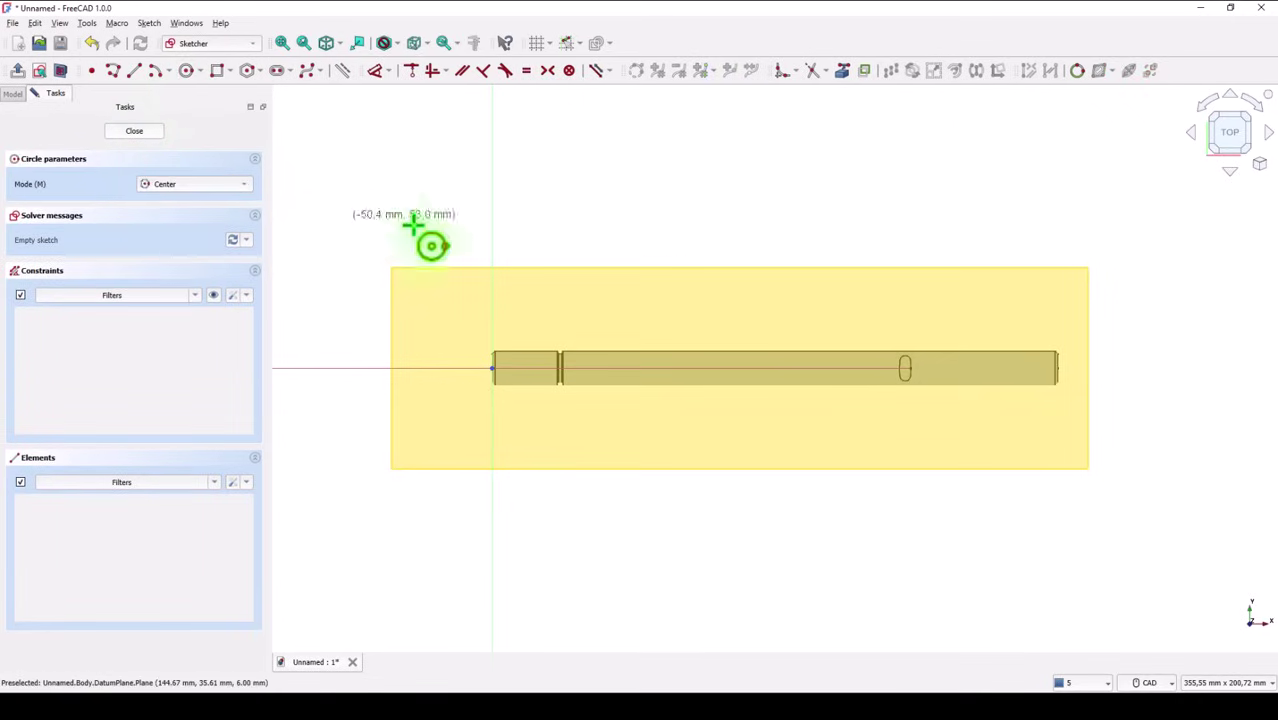
click(916, 316)
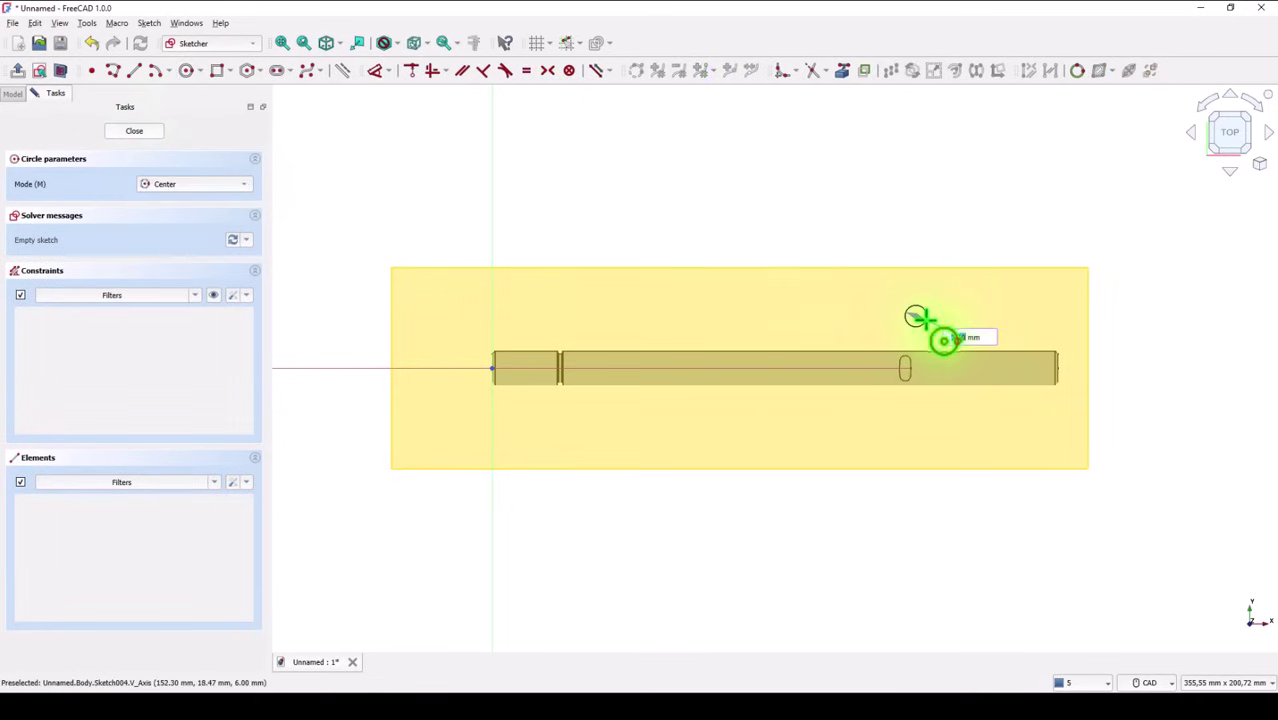
key(Return)
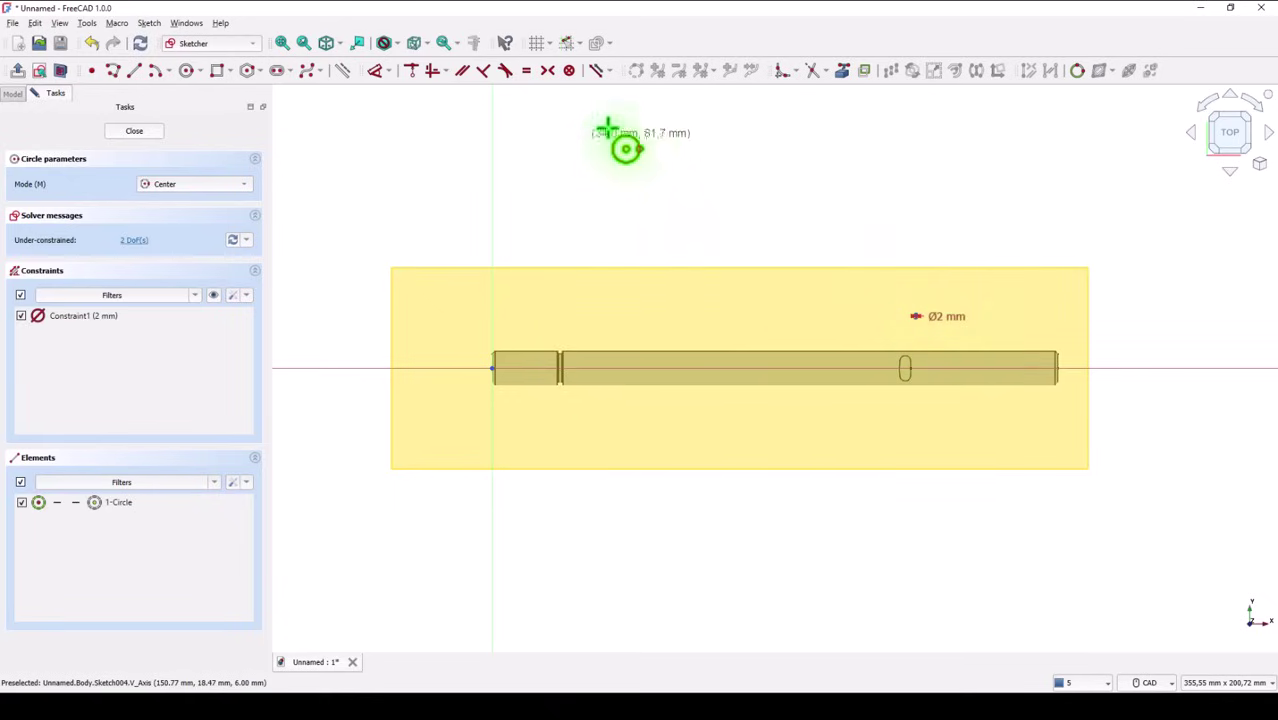
Step: Hide the datum plane and project the shaft's end-face edge nearest the notch into the sketch as external geometry
click(842, 70)
scroll(1078, 360, up, 3)
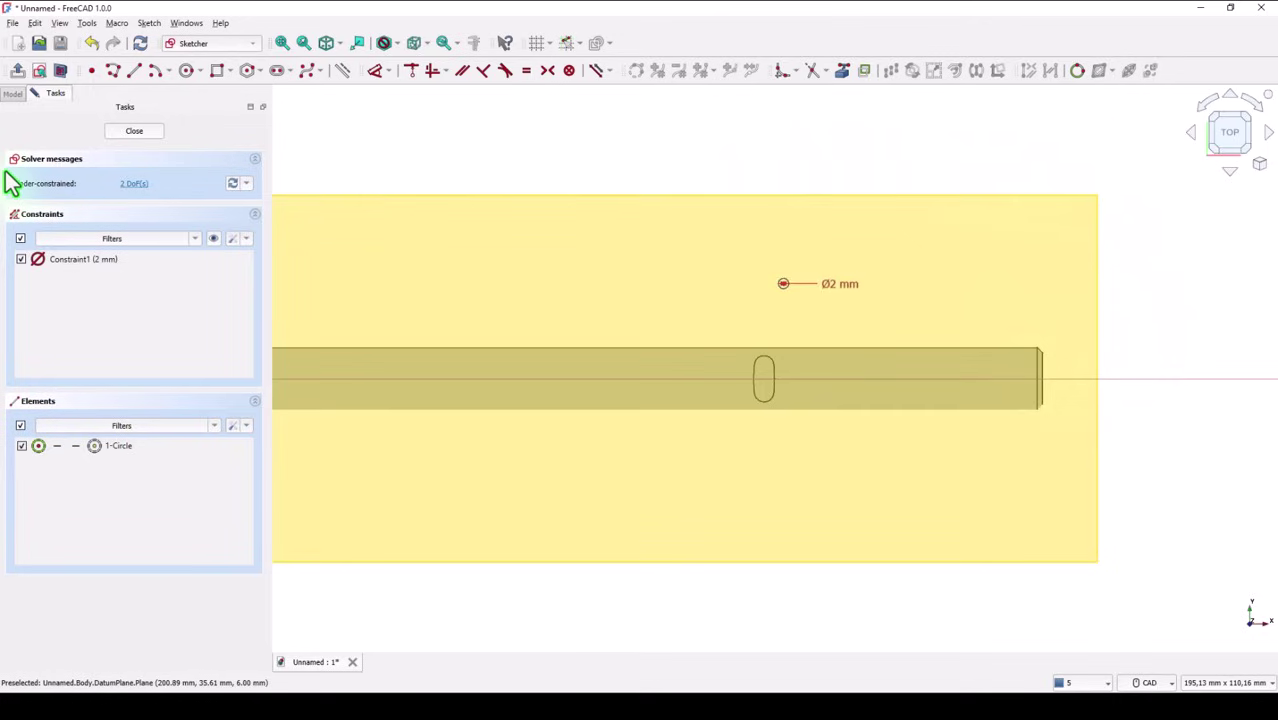
click(12, 93)
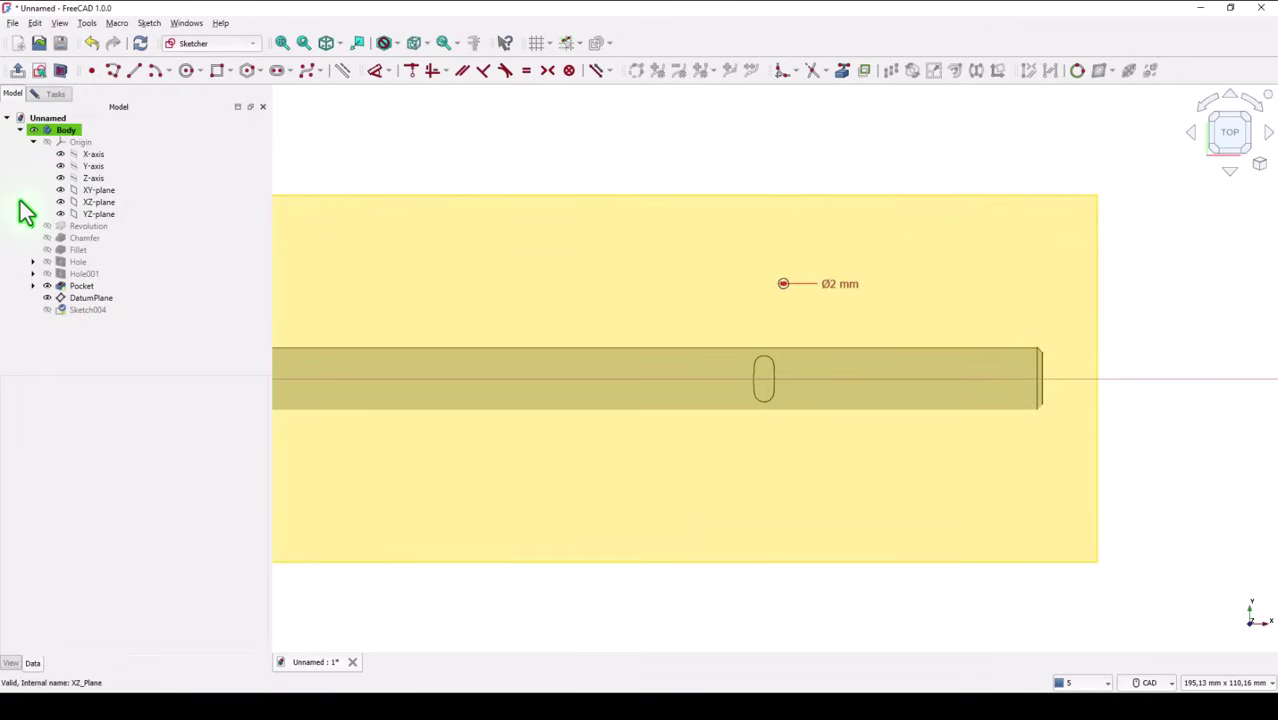
click(63, 298)
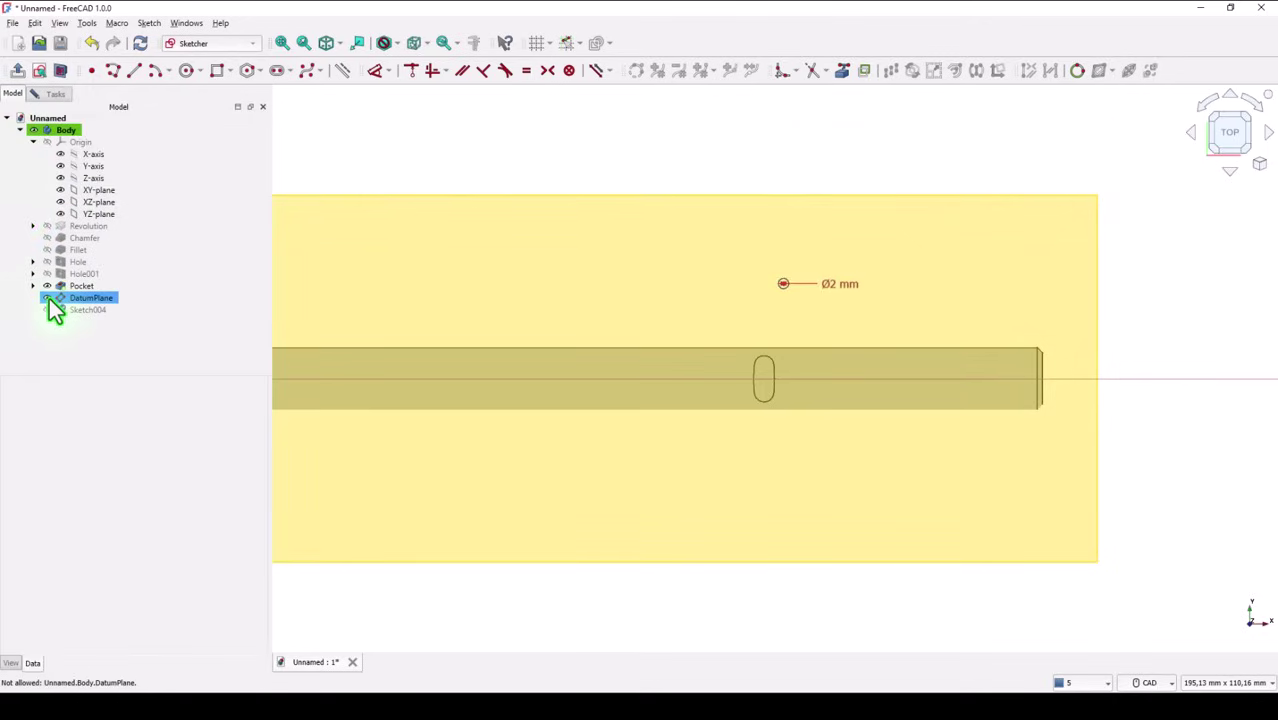
click(47, 298)
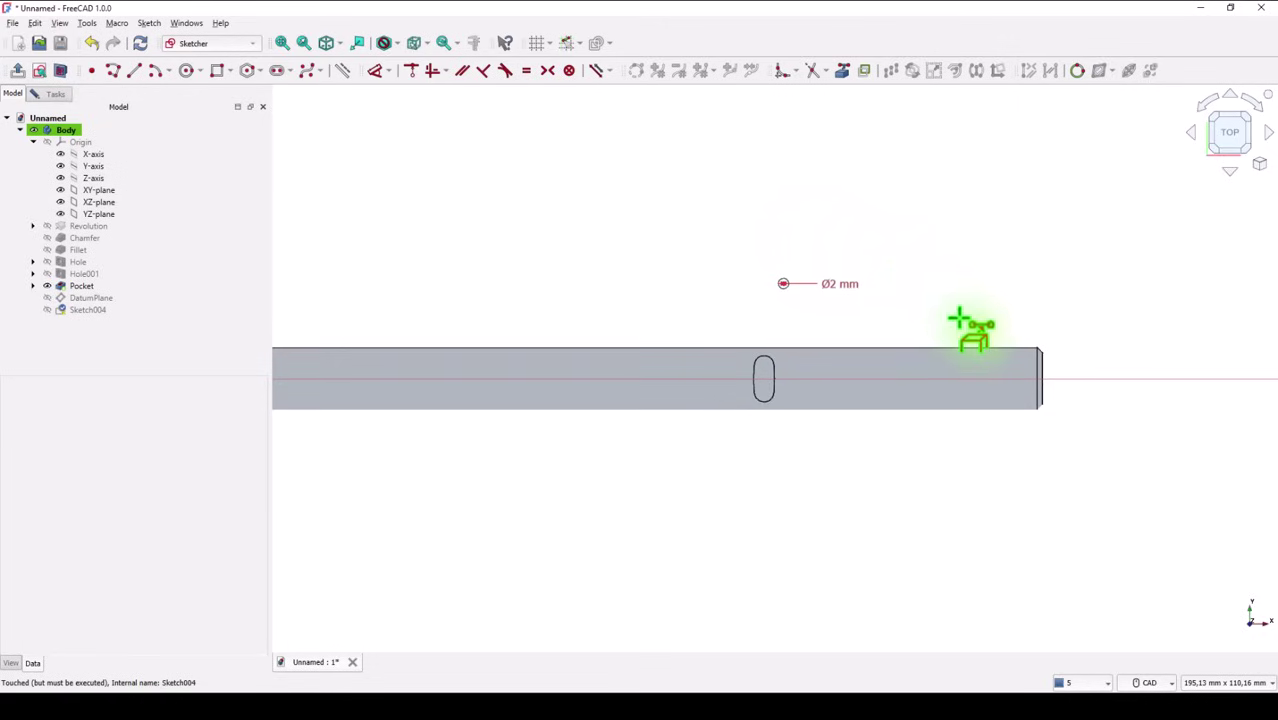
click(1043, 363)
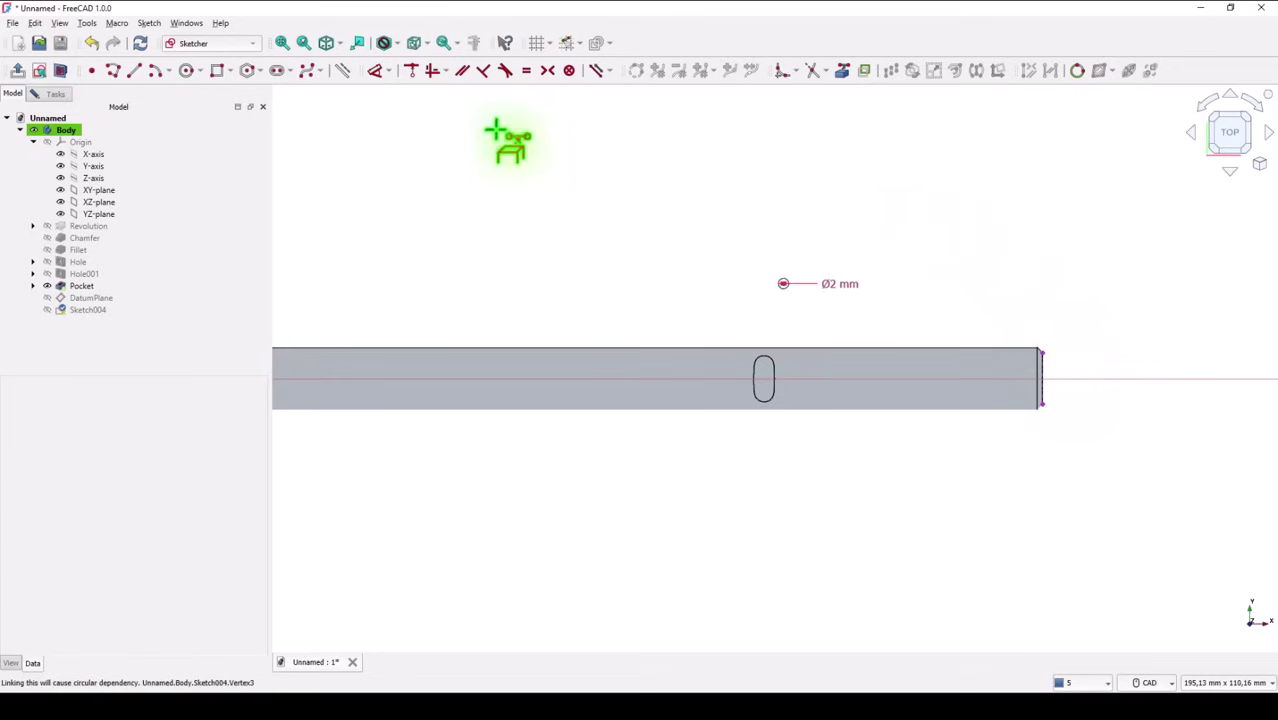
Step: Dimension the 2 mm circle's centre 26 mm horizontally from the projected end-face line
click(376, 74)
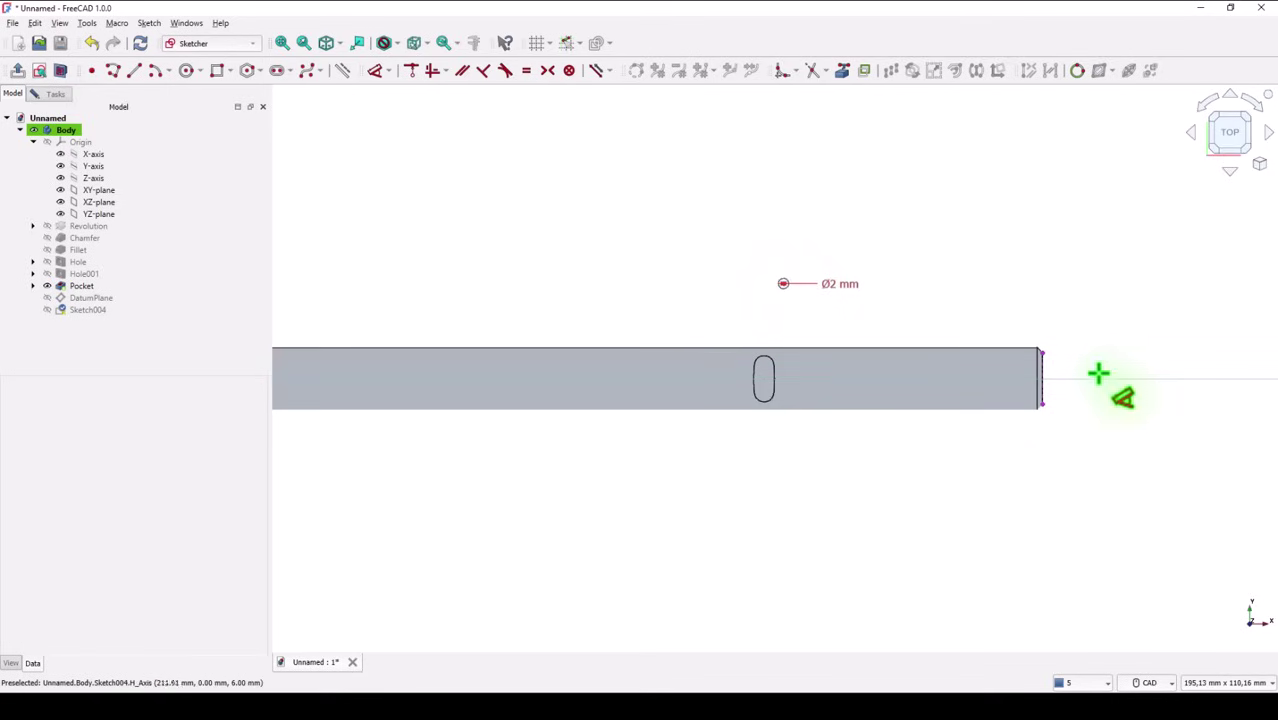
click(1044, 368)
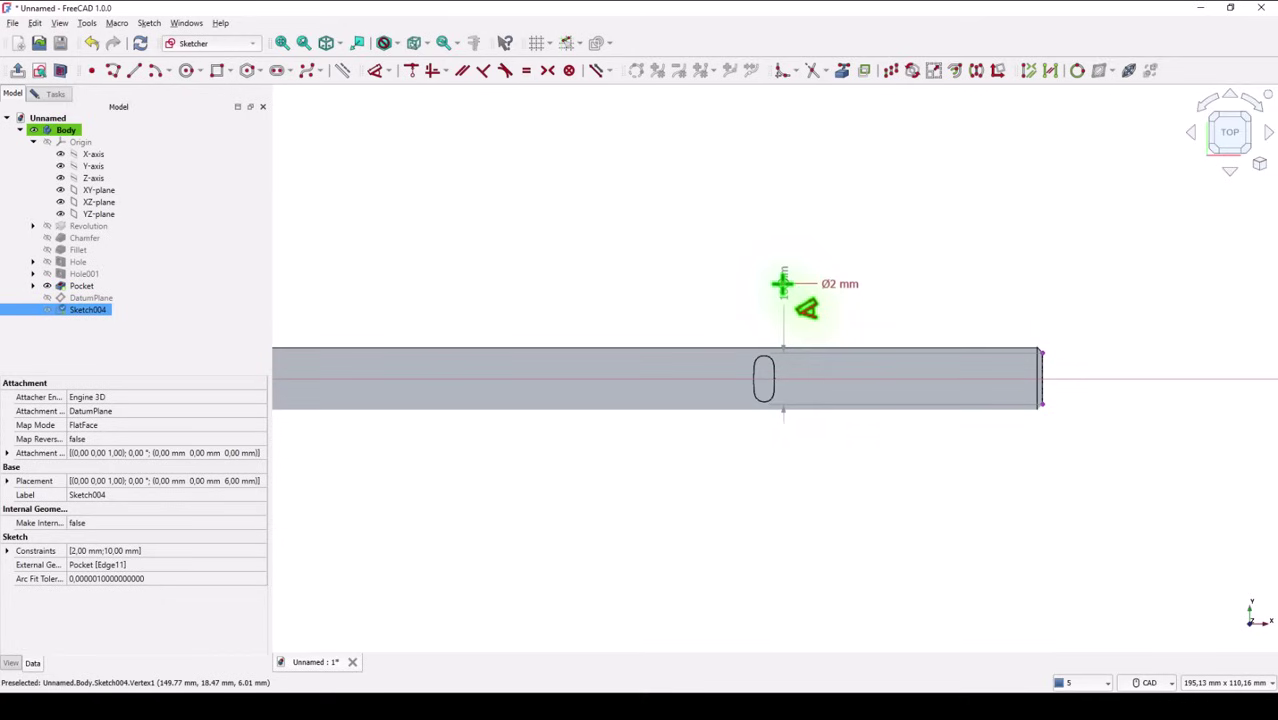
click(783, 284)
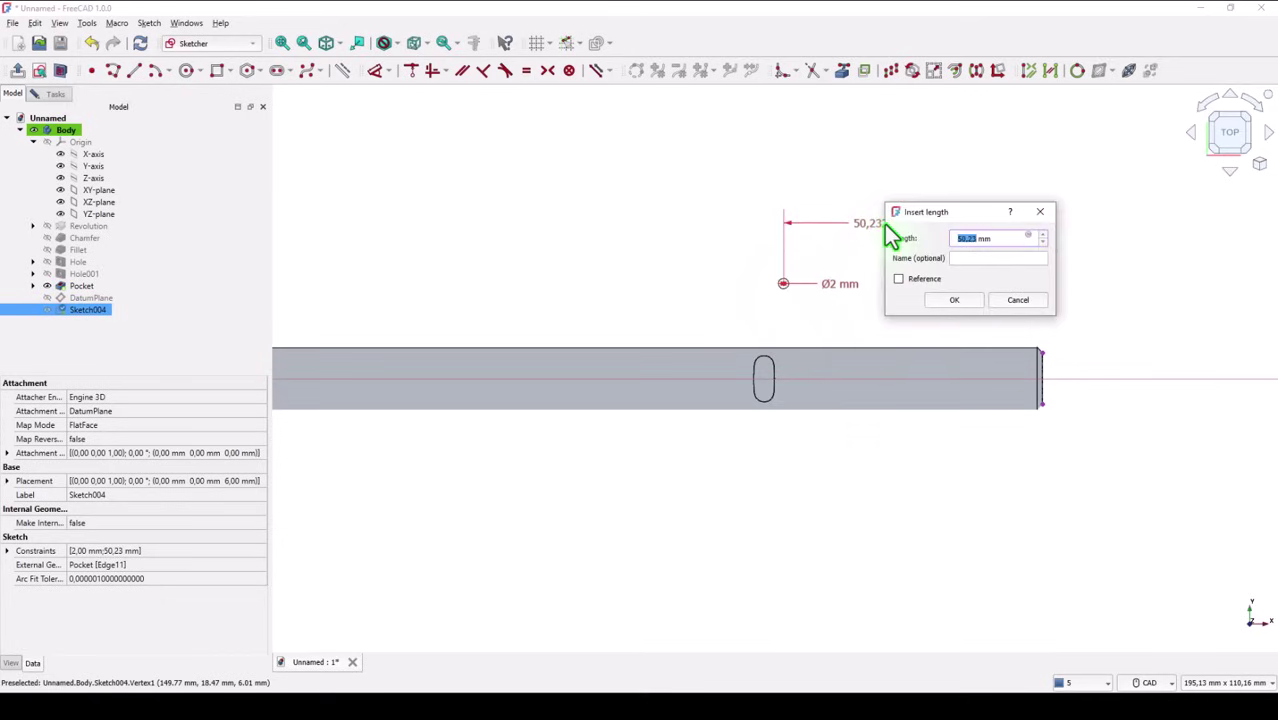
key(BackSpace)
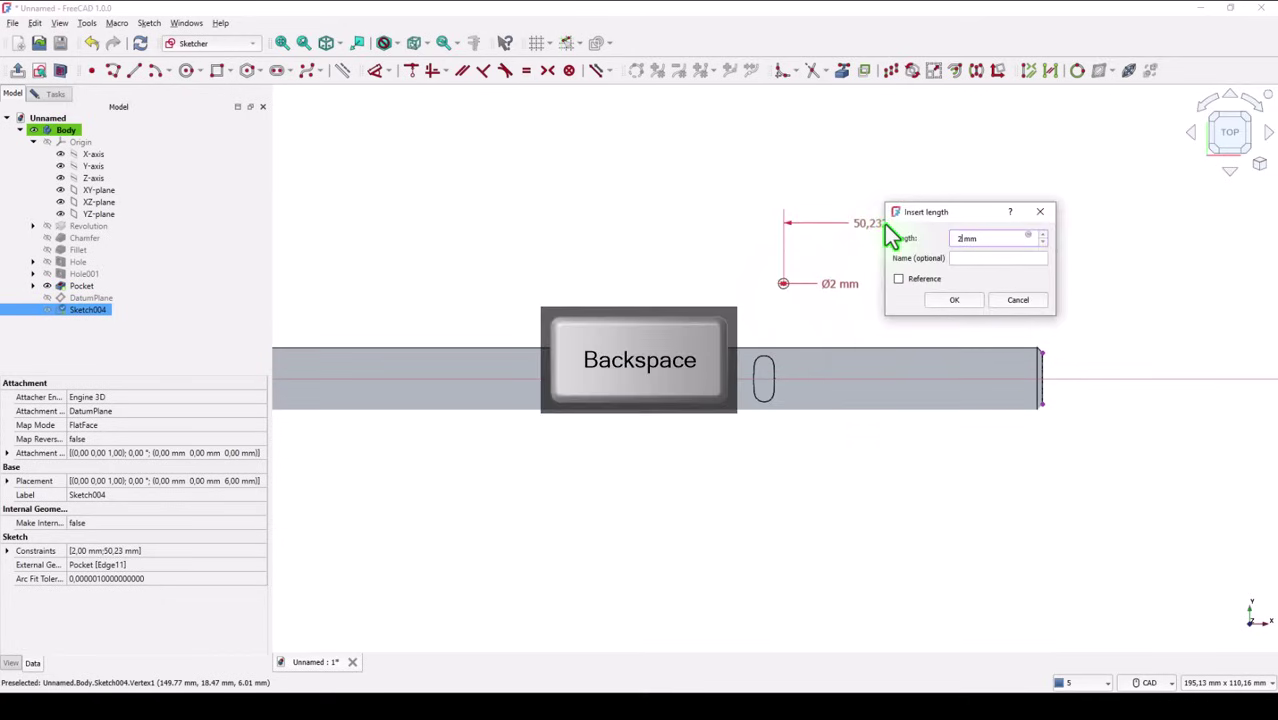
text(6)
key(Return)
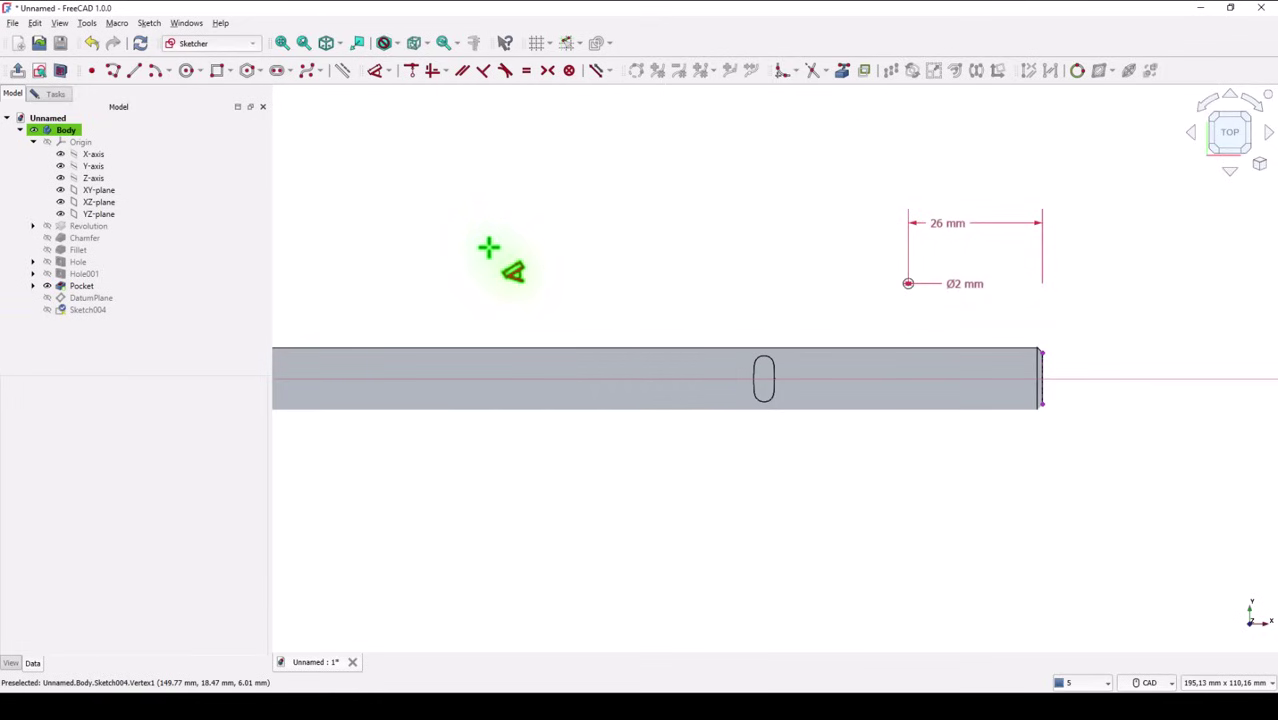
Step: Align the 2 mm circle's centre horizontally with the sketch origin and close the sketch
click(282, 43)
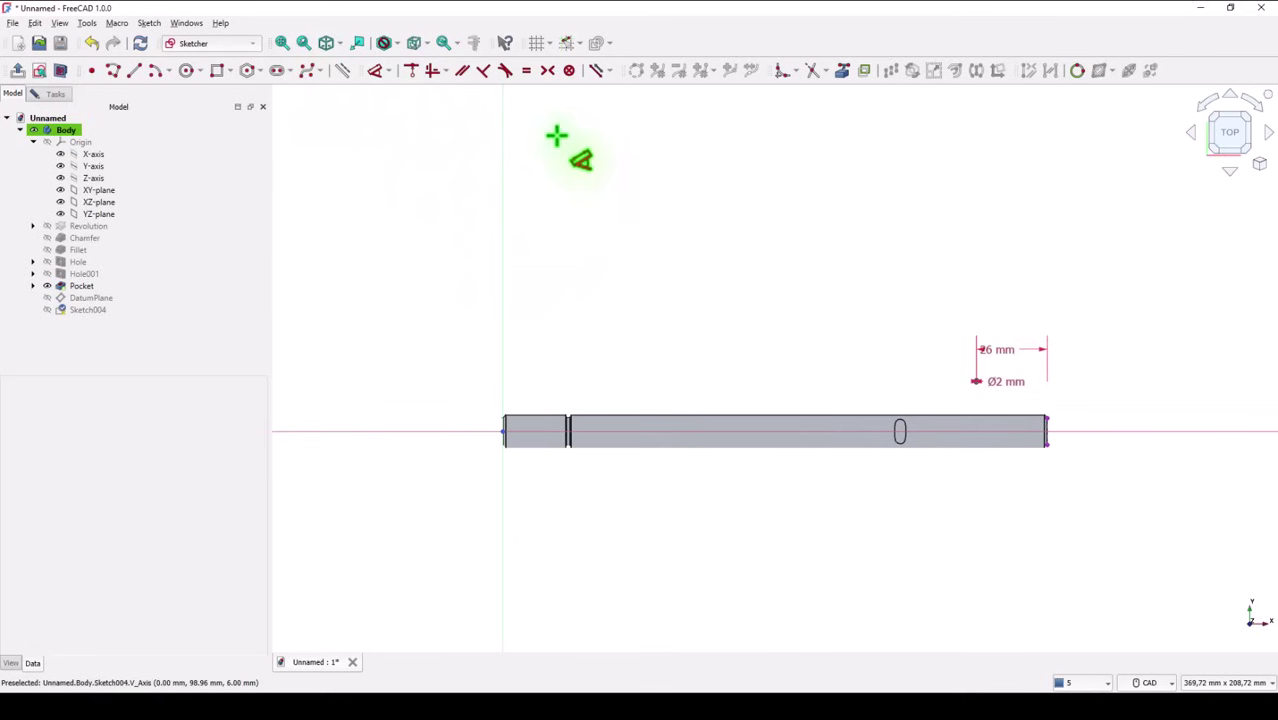
click(424, 73)
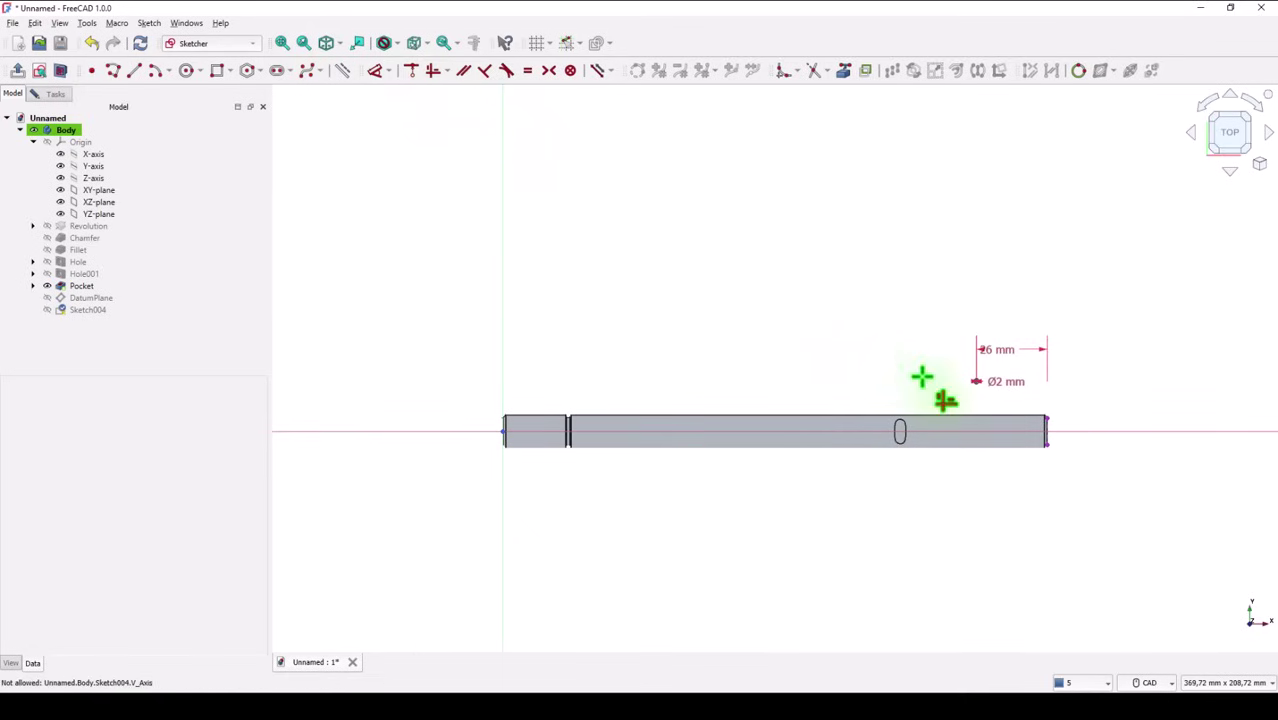
click(976, 383)
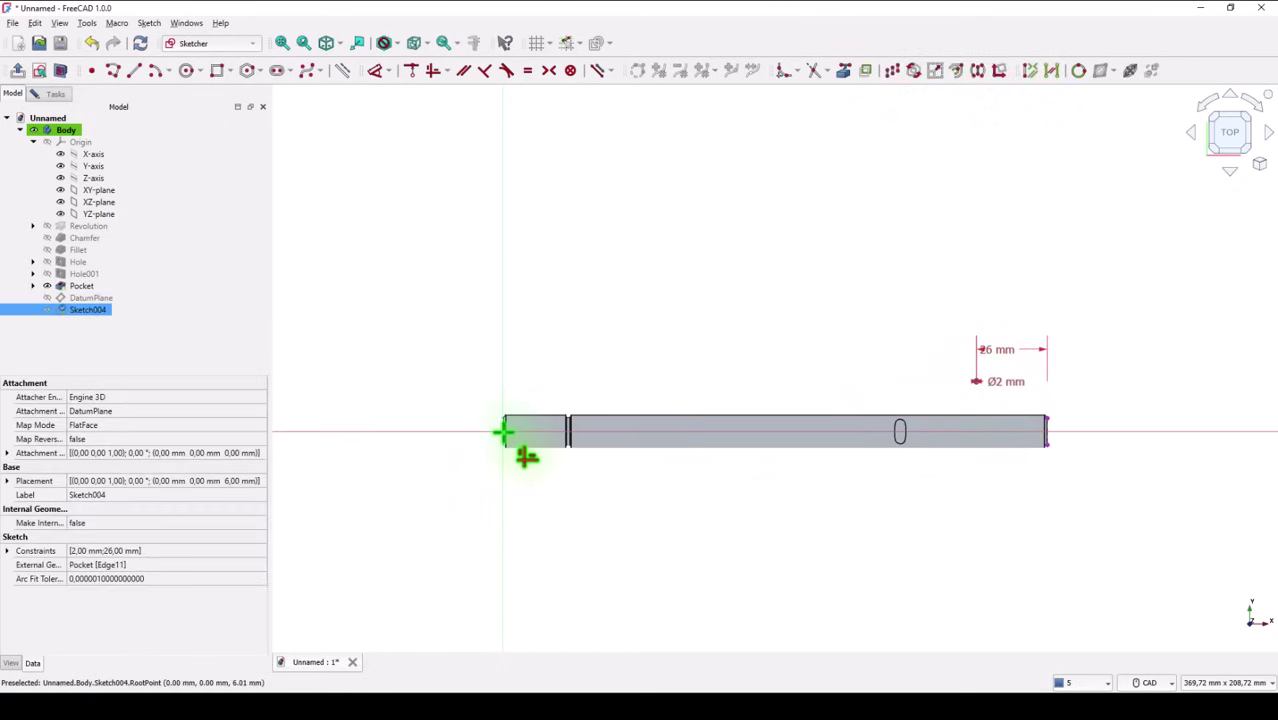
click(504, 433)
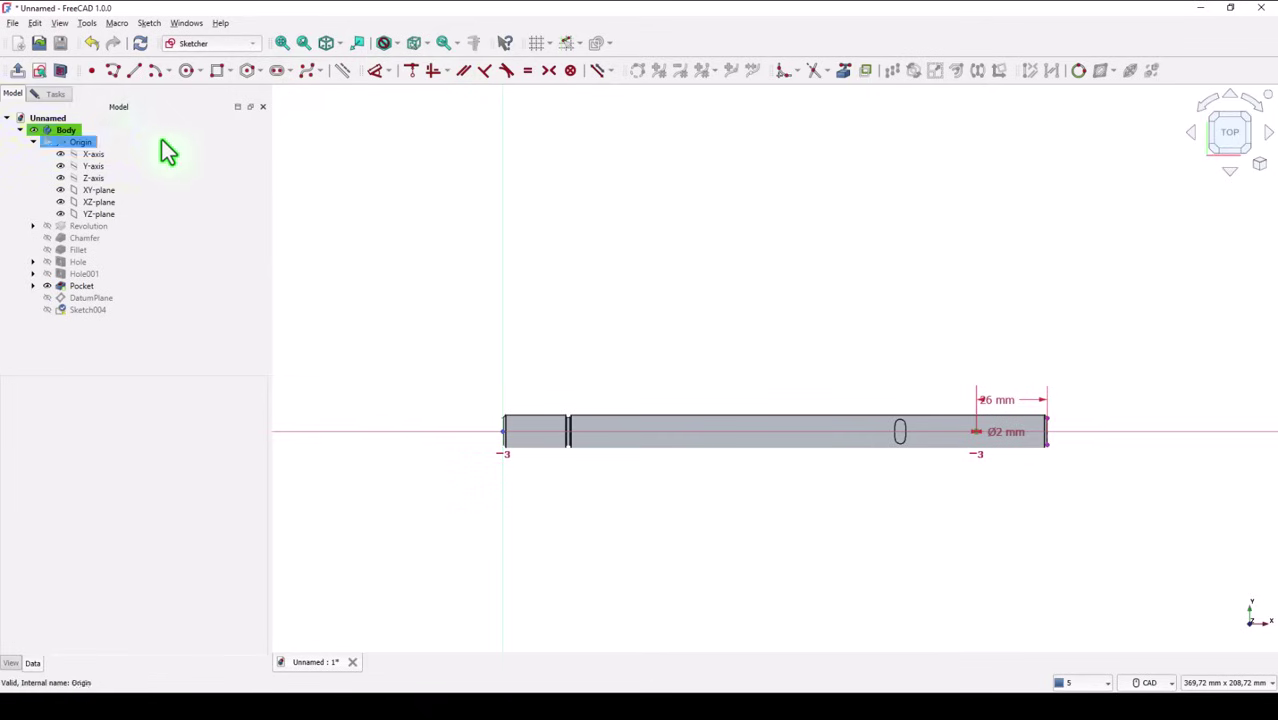
click(62, 94)
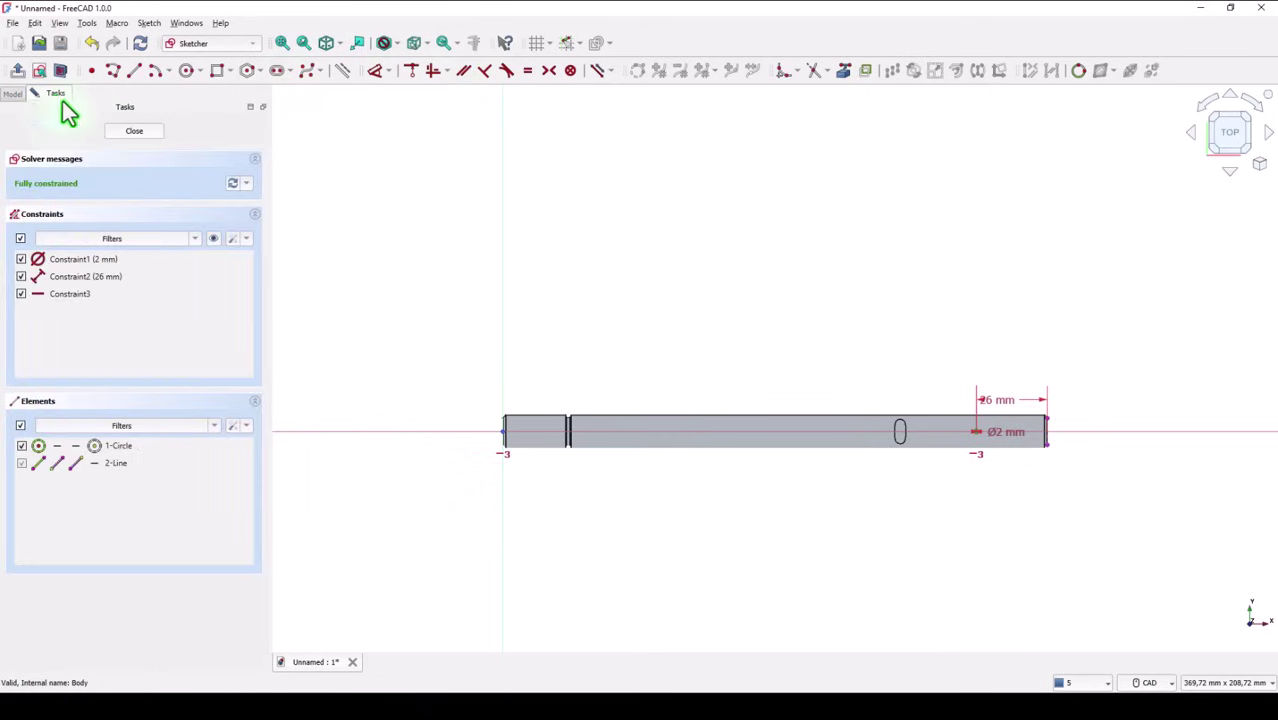
click(136, 134)
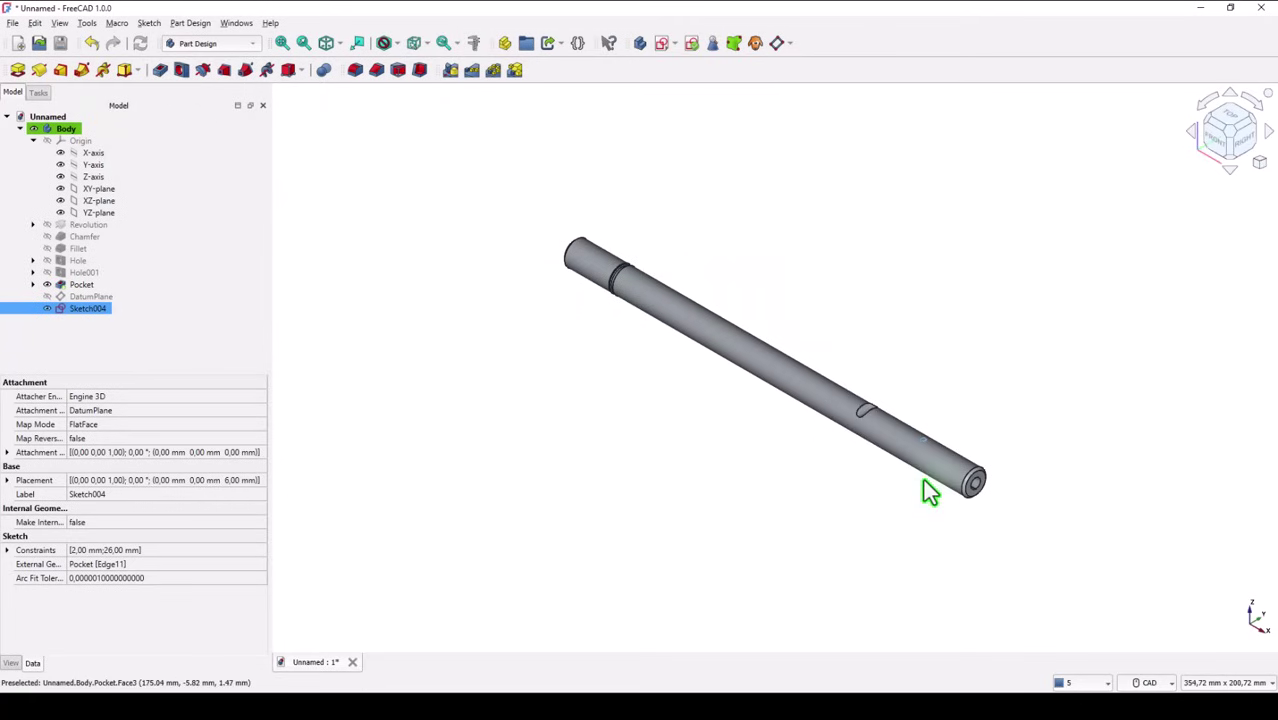
Step: Create a hole from the circle sketch with a 2 mm diameter and a depth of 12/2 mm
scroll(938, 368, up, 5)
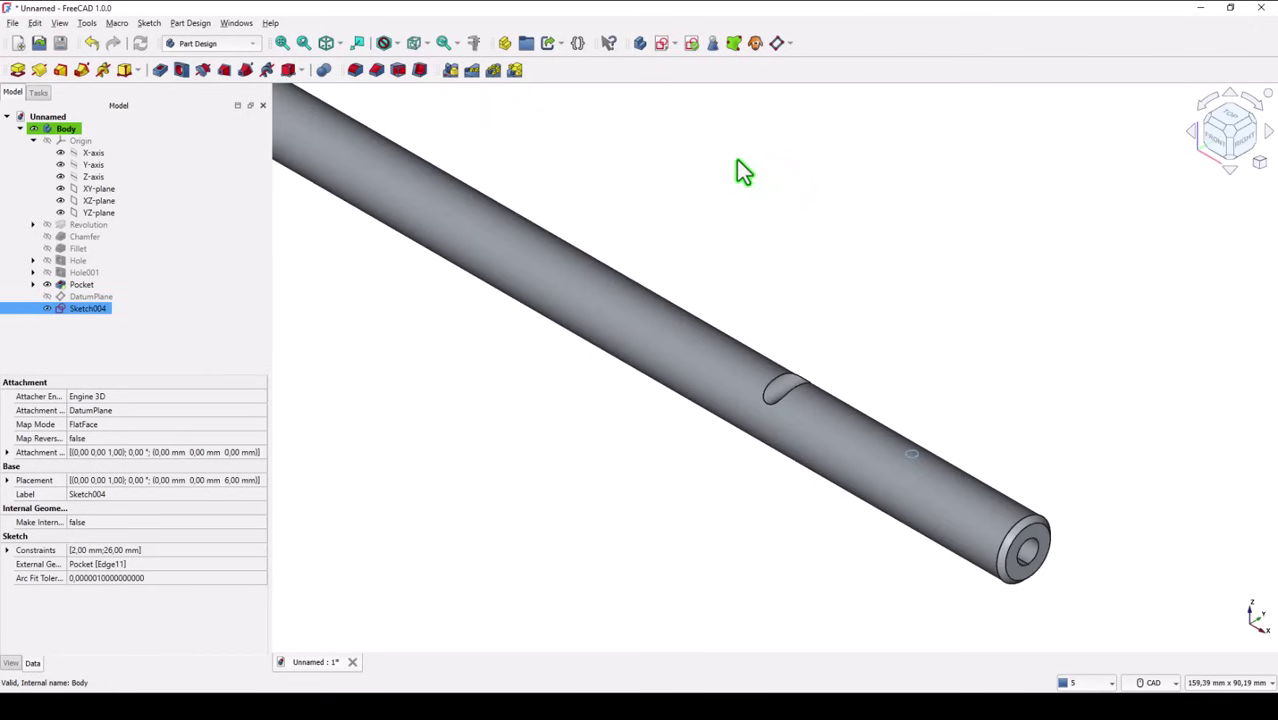
click(183, 70)
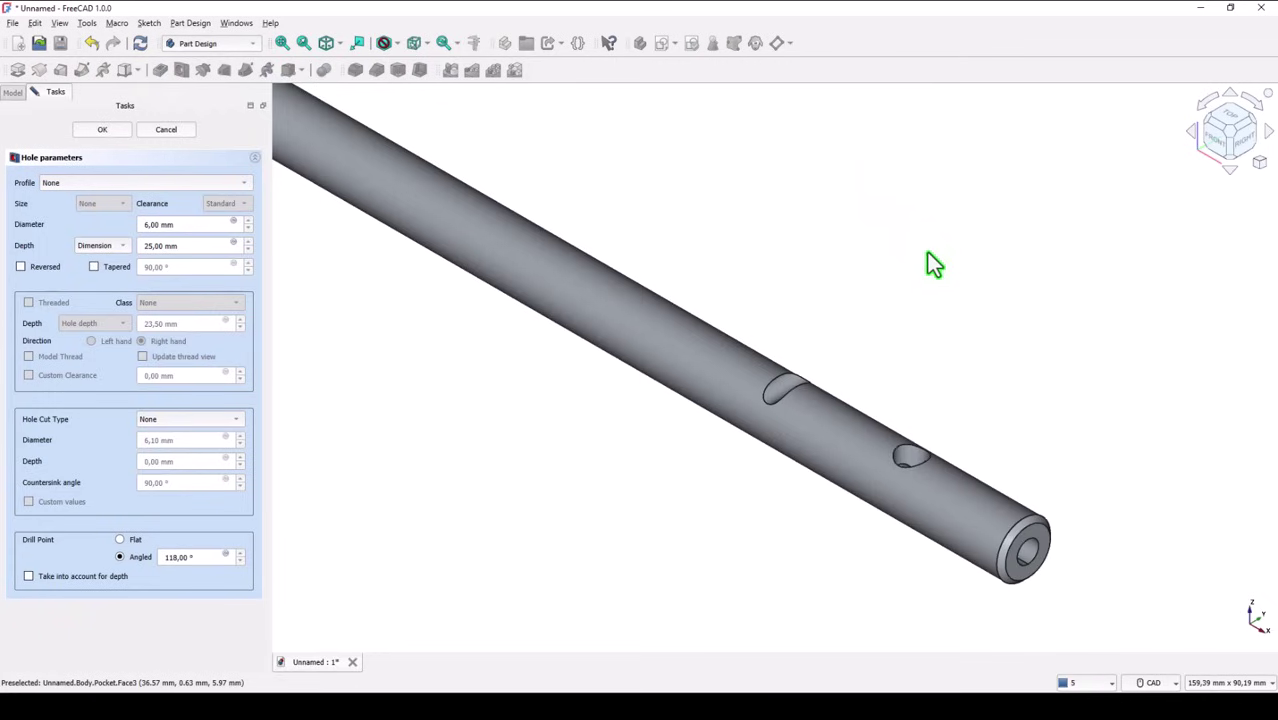
drag(177, 227, 118, 235)
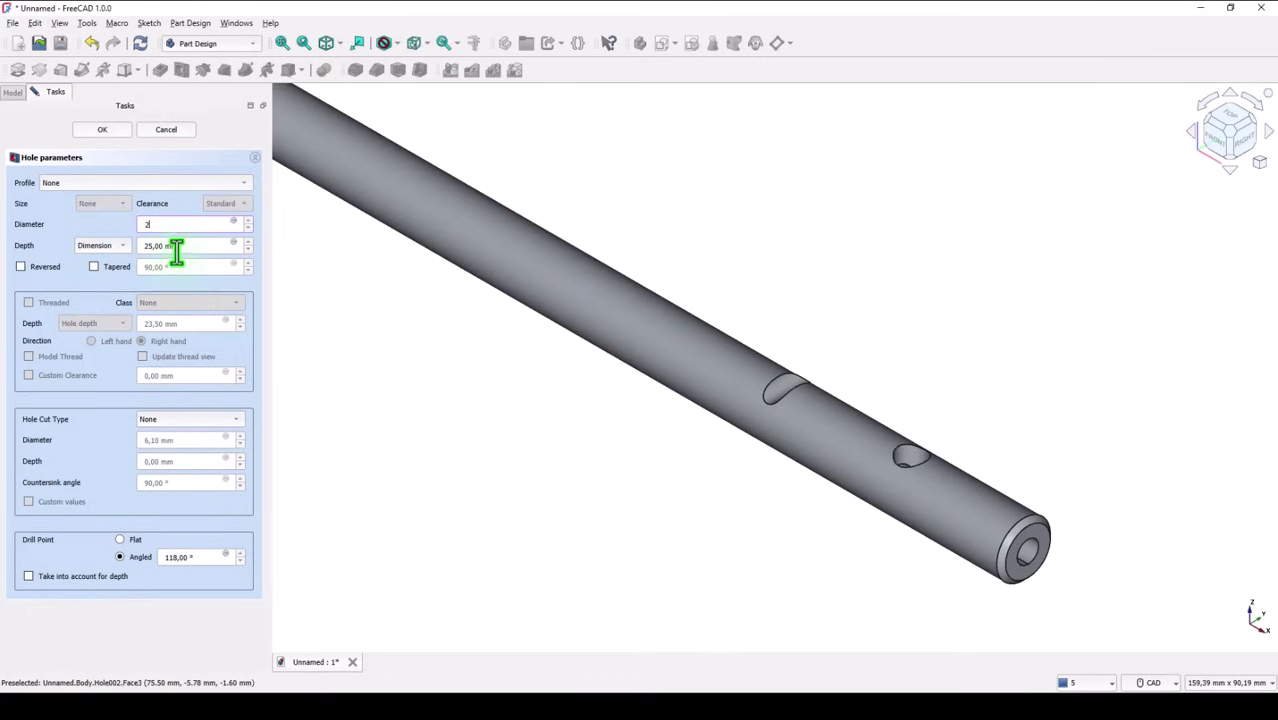
drag(176, 248, 140, 249)
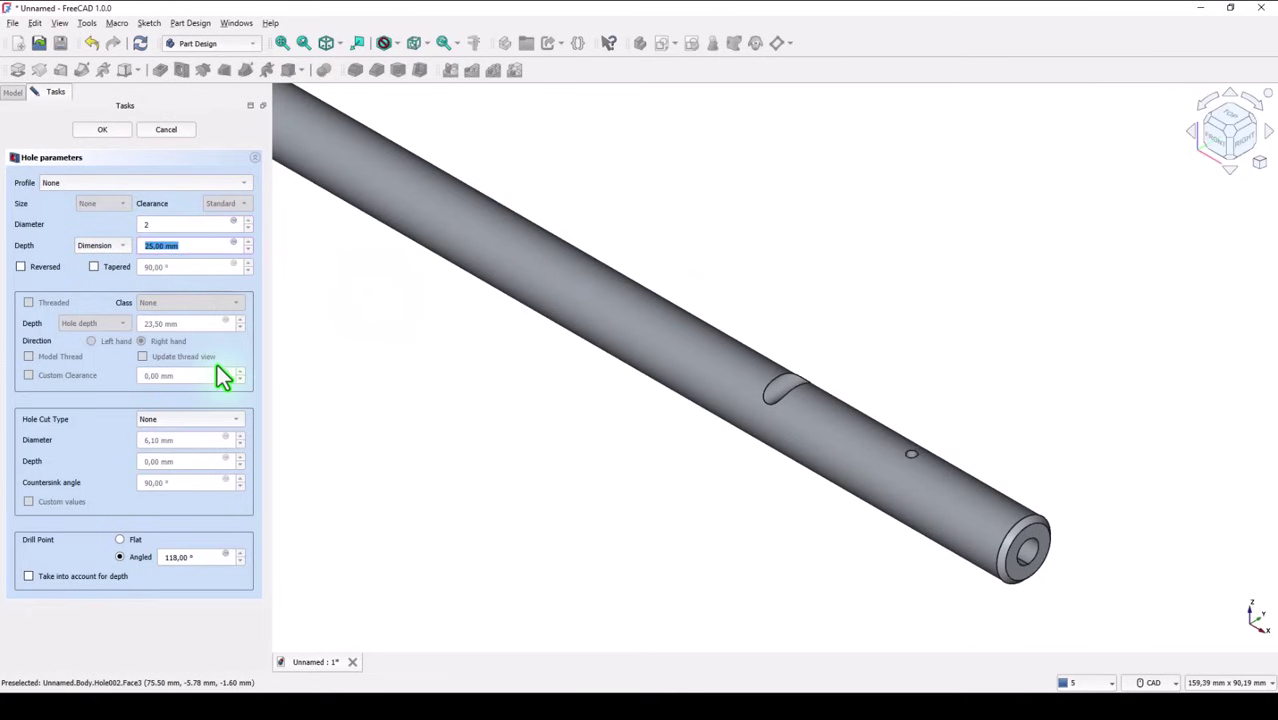
text(12/2)
key(Return)
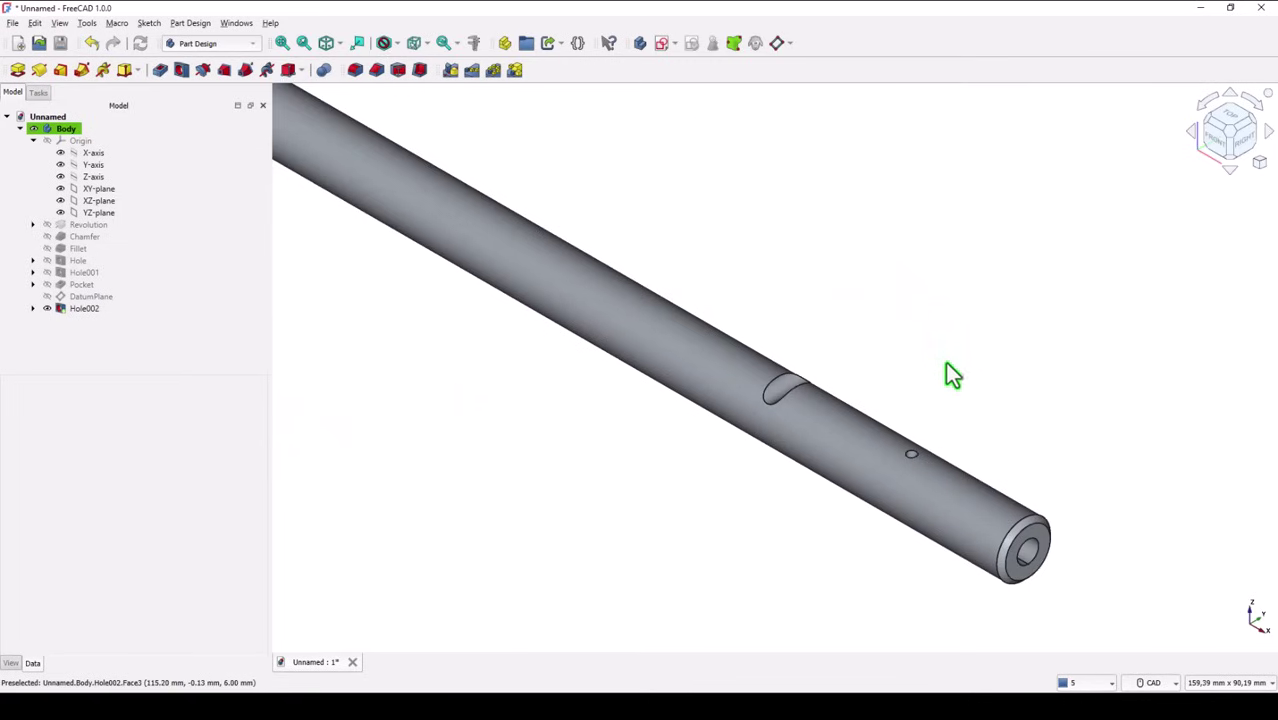
scroll(951, 378, up, 5)
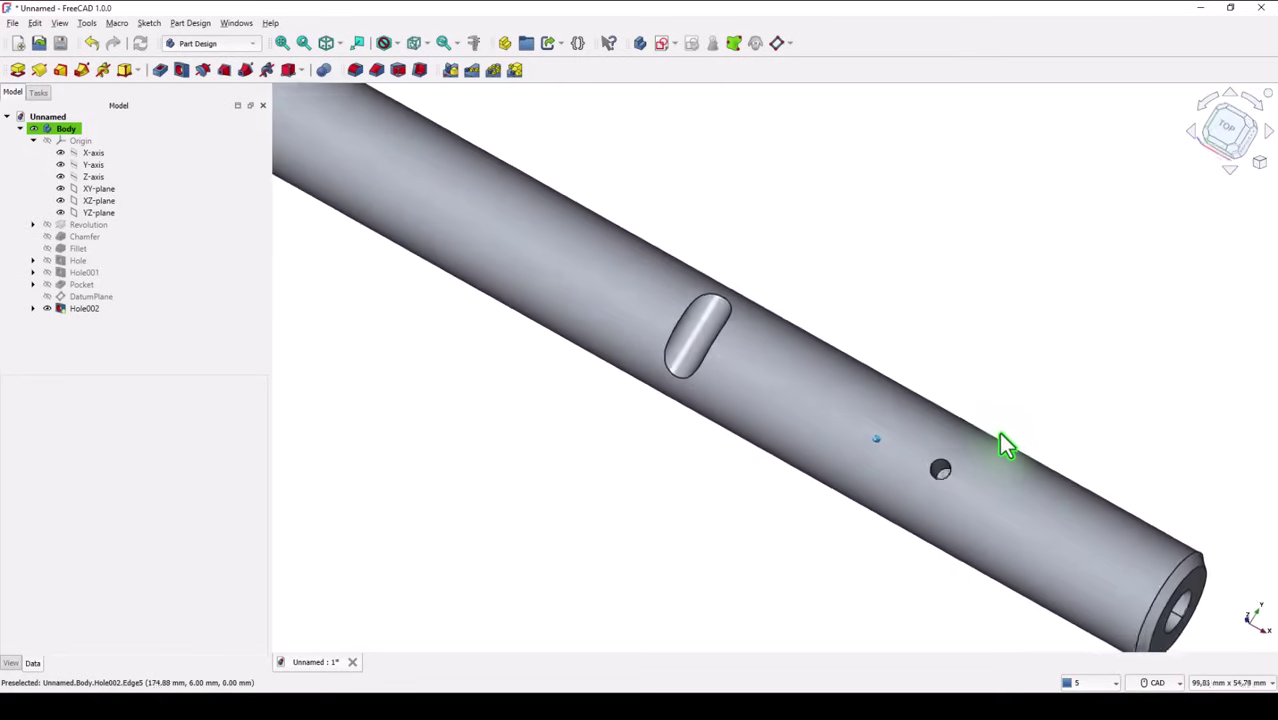
Step: Show the datum plane above the shaft and start a new sketch on it
scroll(1002, 437, down, 5)
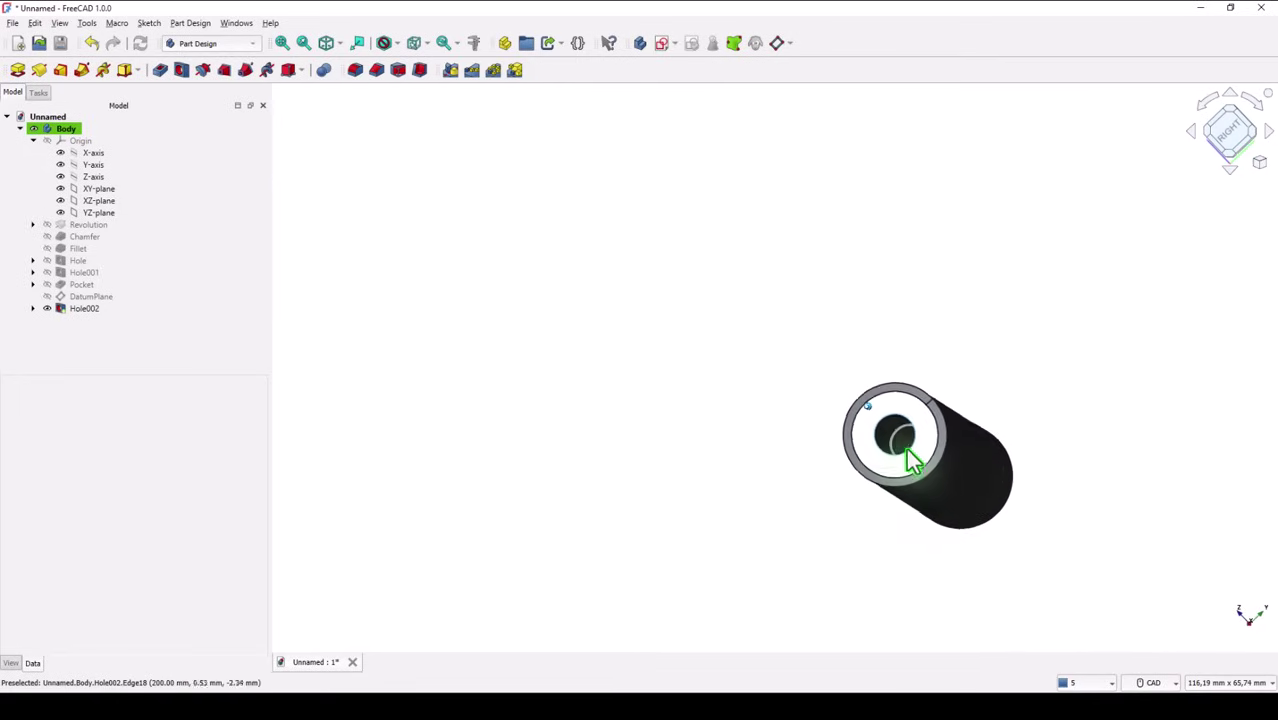
scroll(910, 460, up, 4)
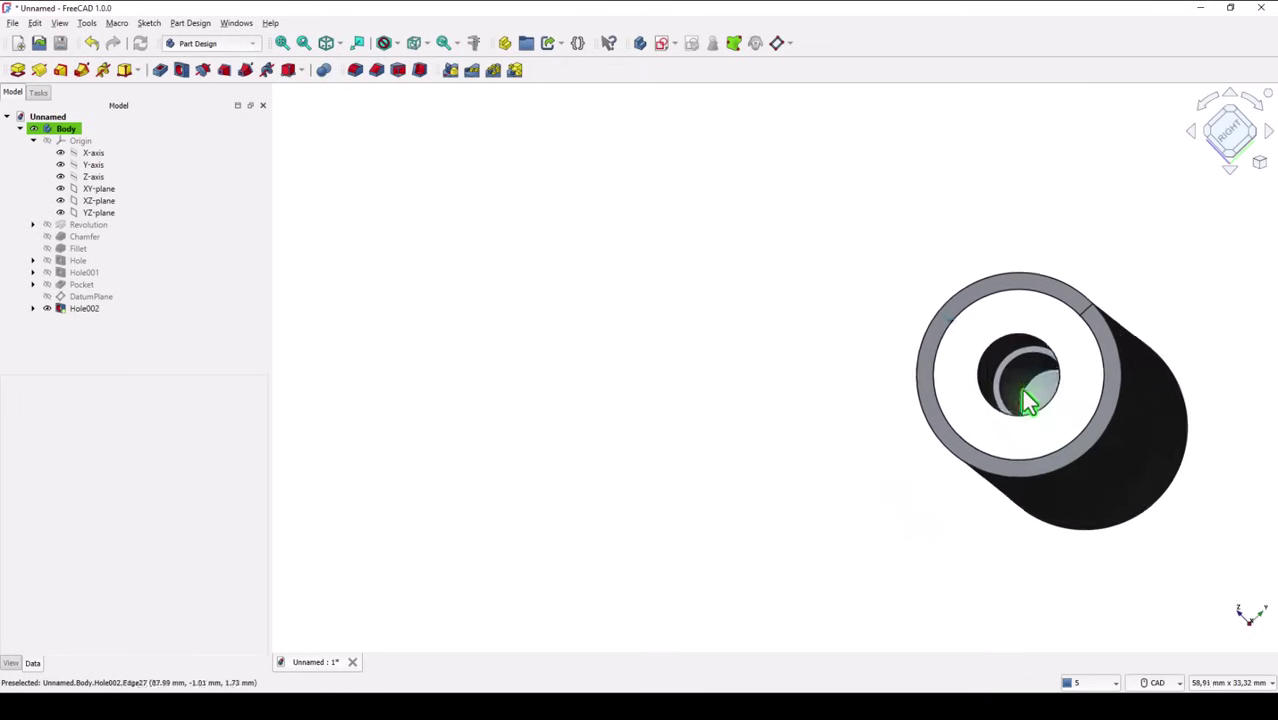
middle_drag(1030, 402, 1141, 527)
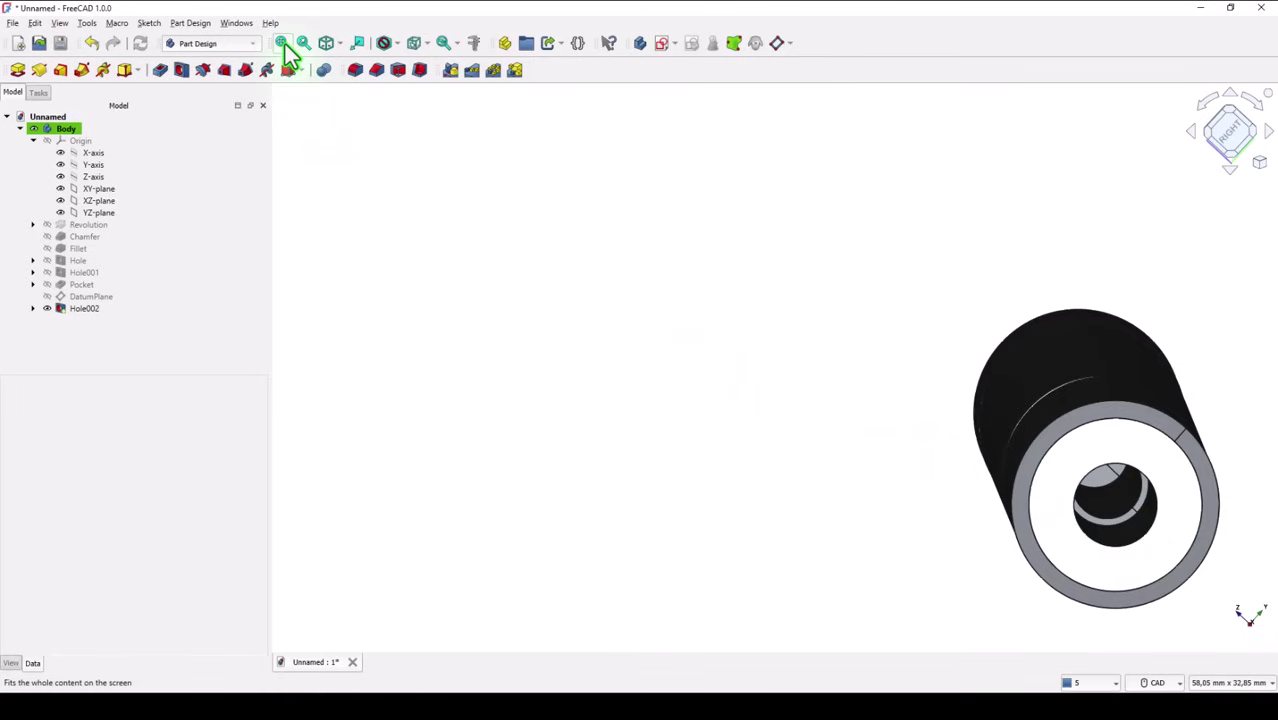
click(326, 43)
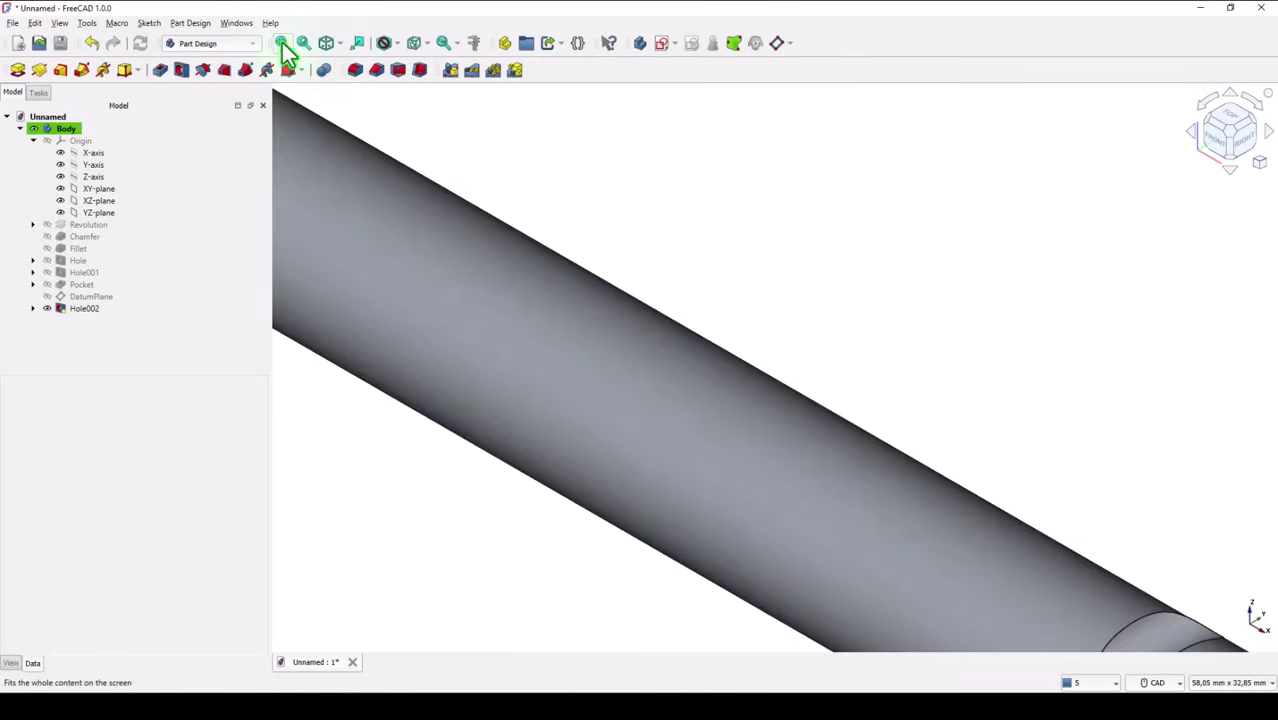
click(282, 44)
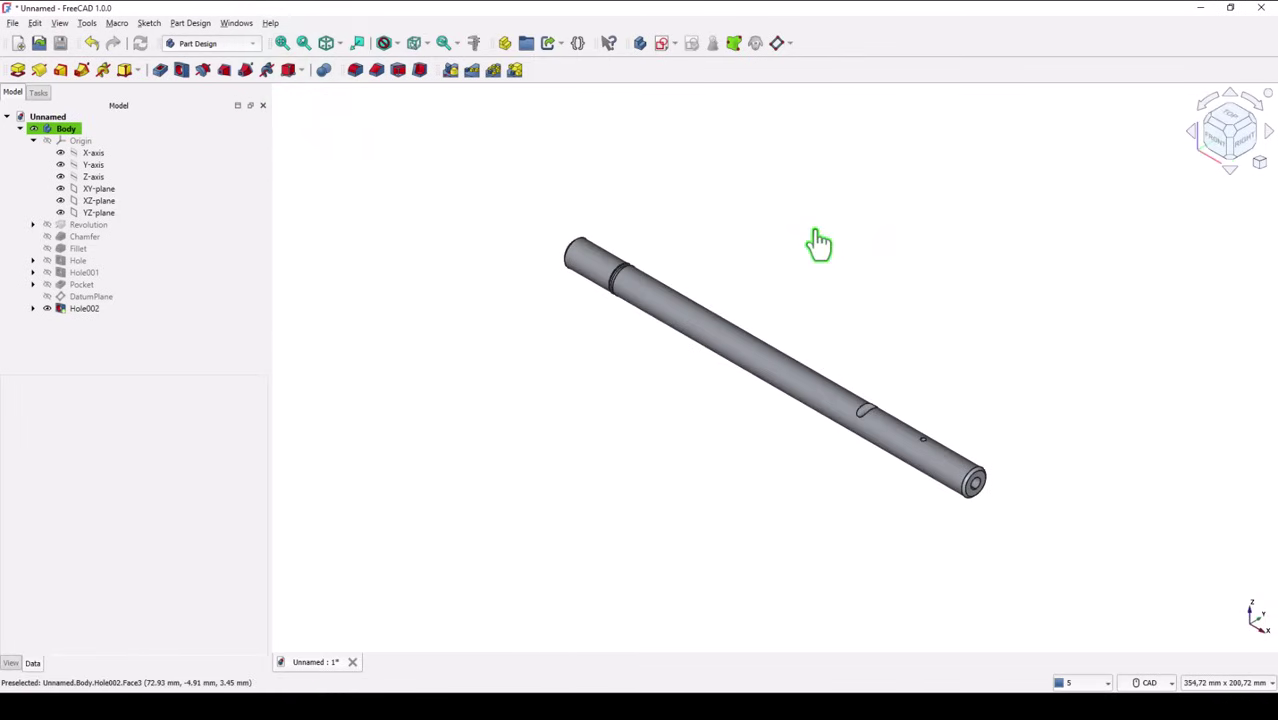
click(46, 297)
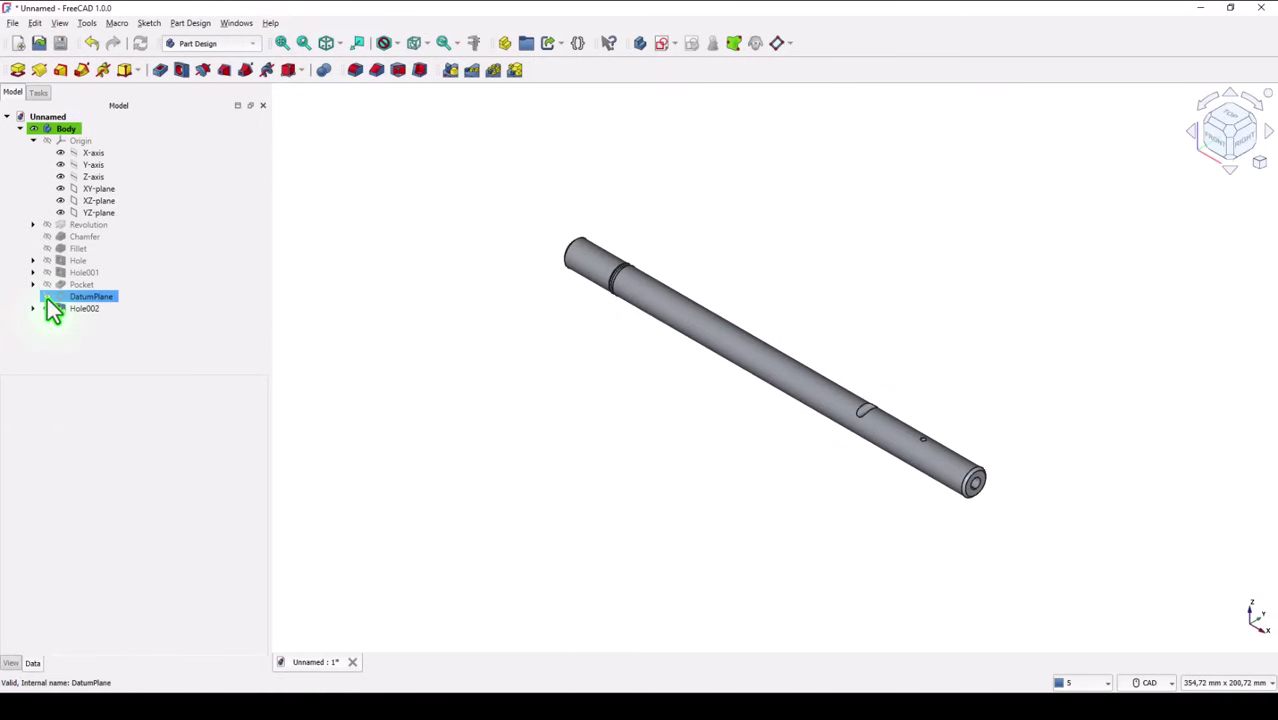
click(47, 297)
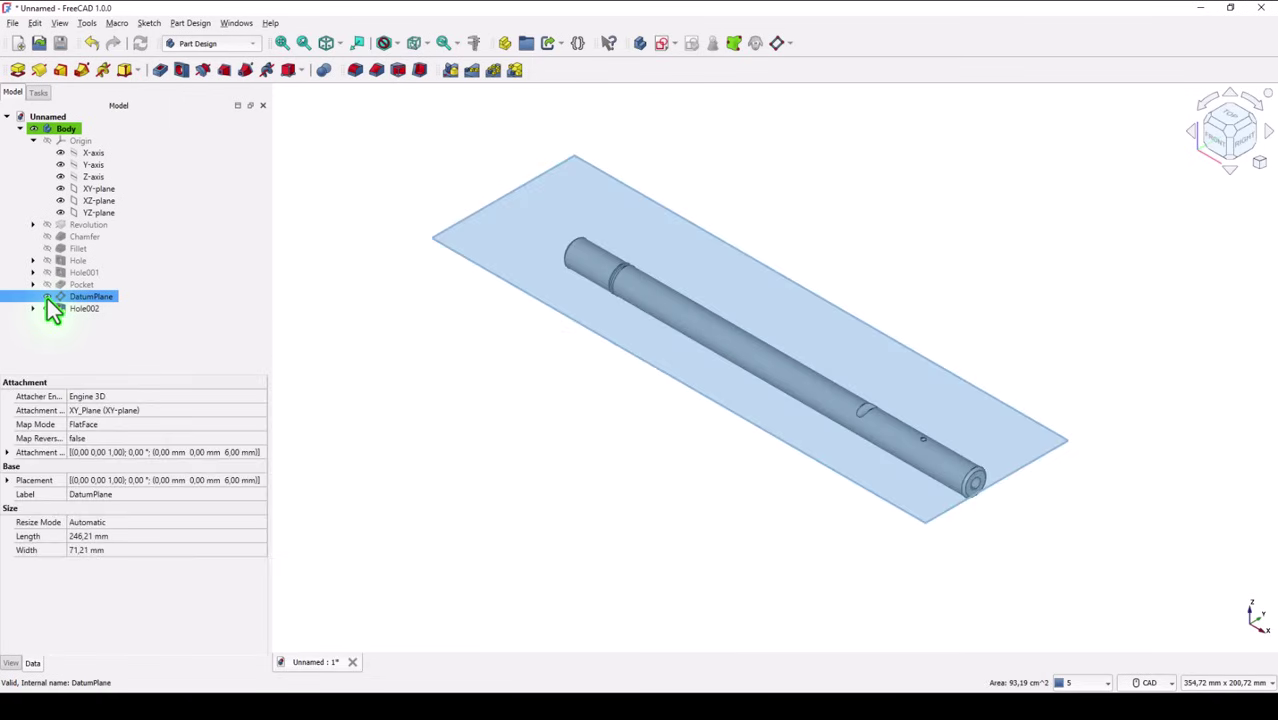
click(318, 202)
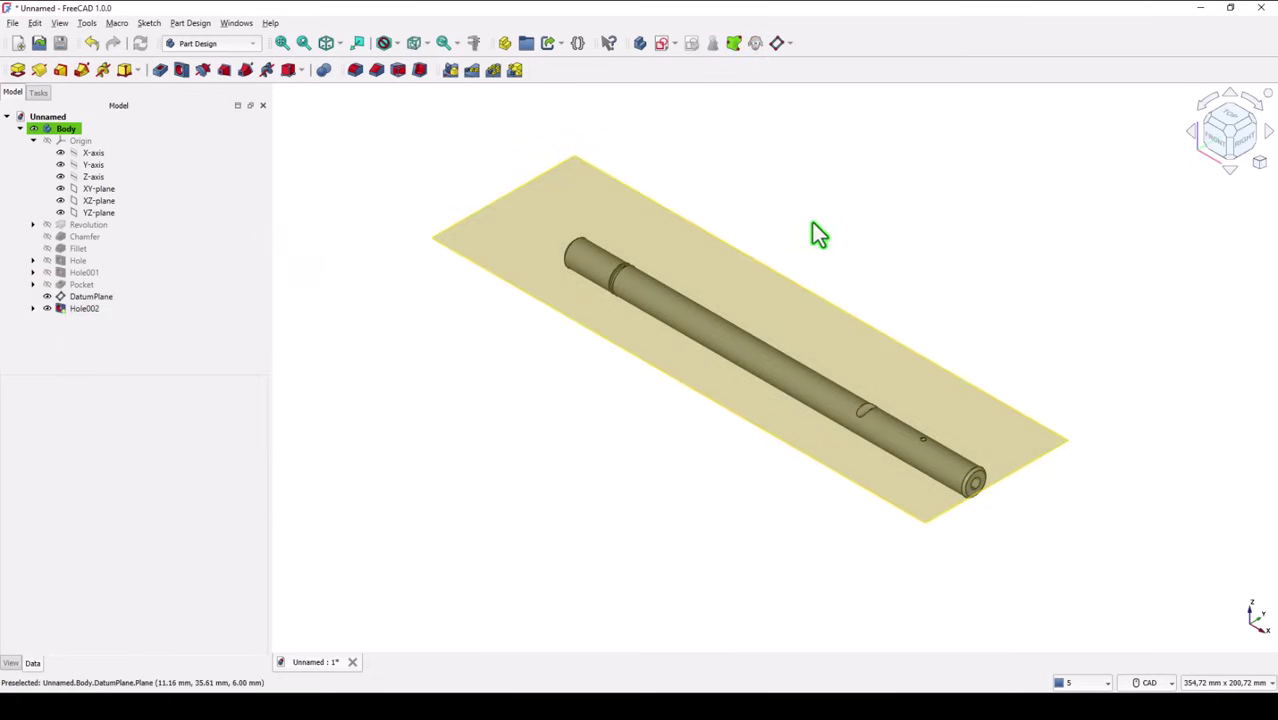
click(843, 312)
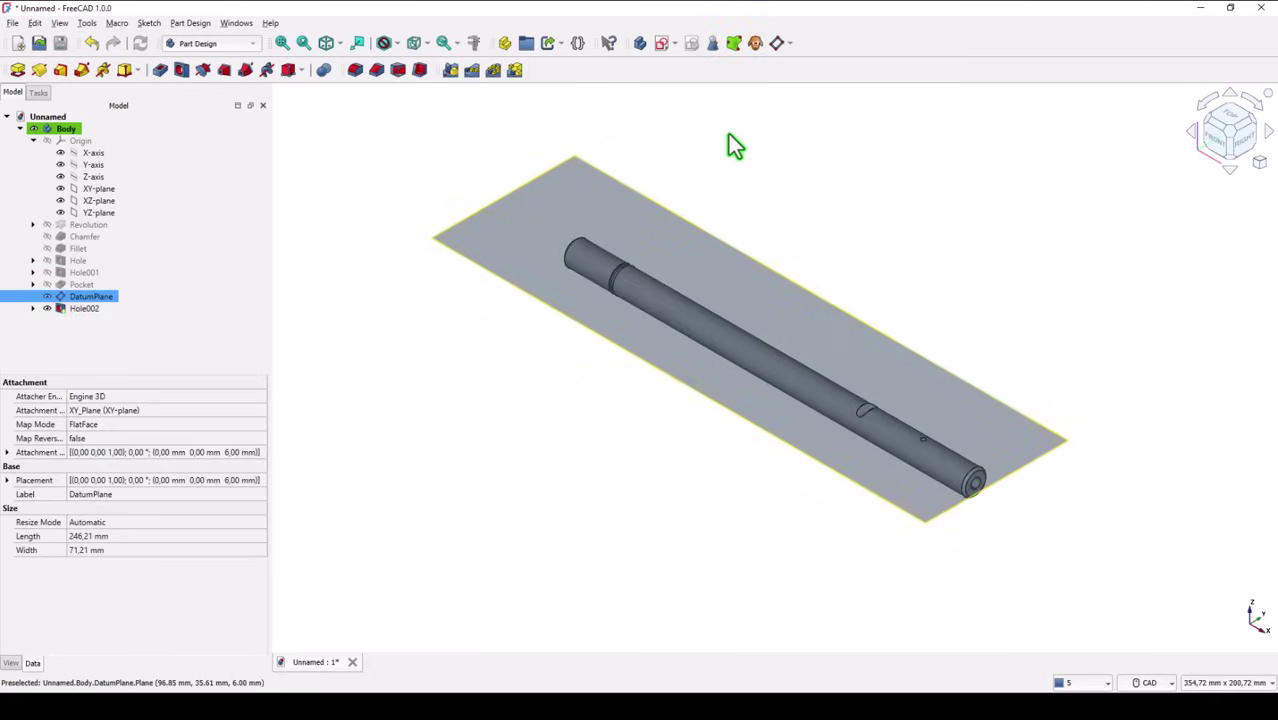
click(660, 46)
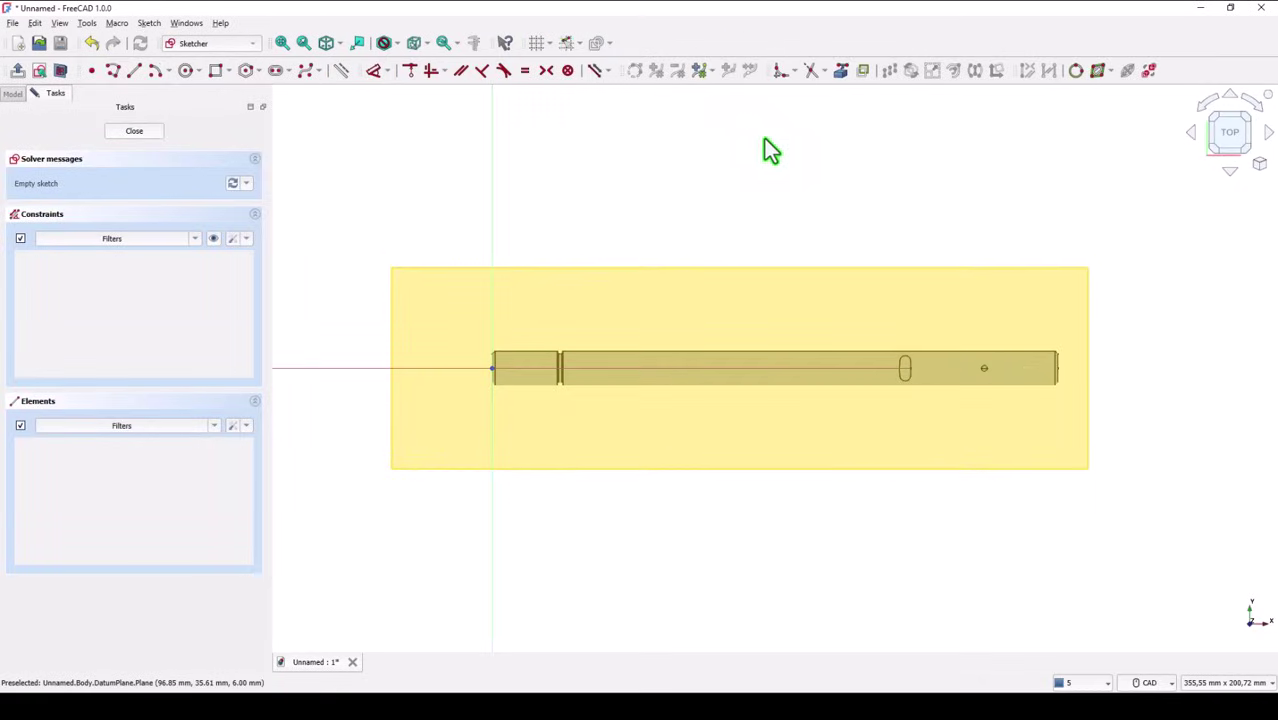
Step: Hide the datum plane and draw a 2.5 mm diameter circle just above the middle of the shaft
click(13, 93)
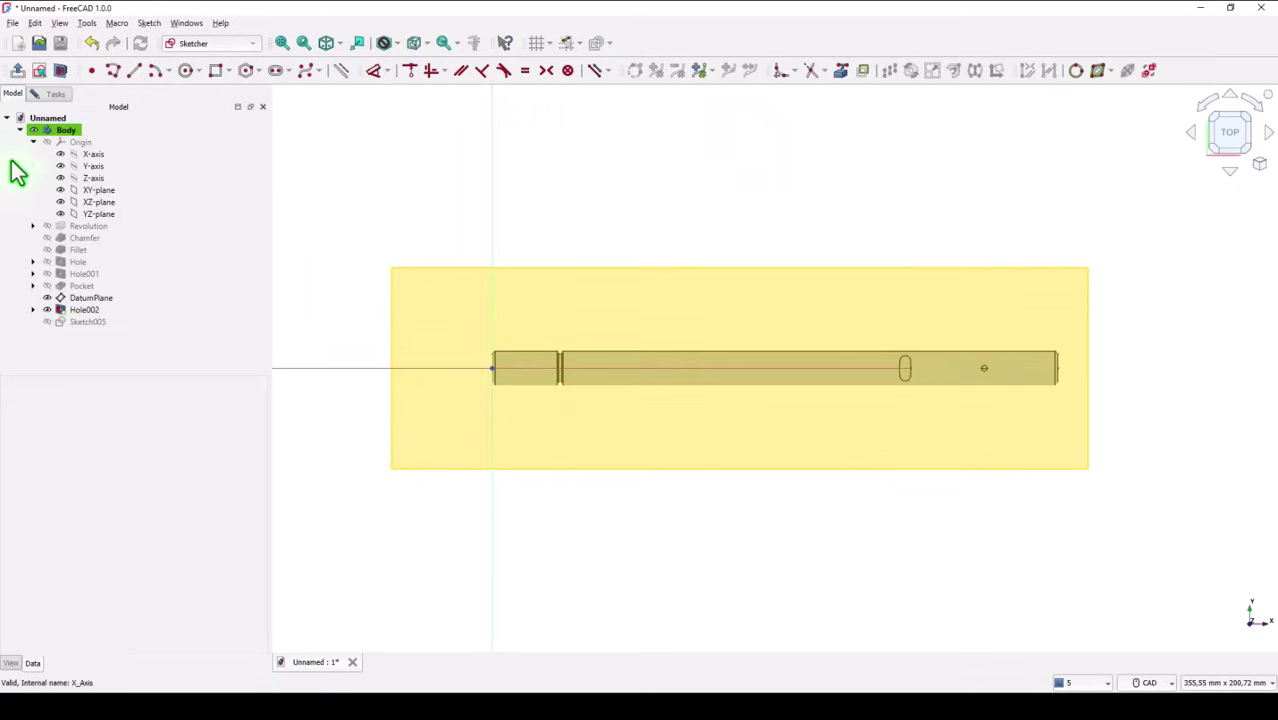
click(50, 298)
key(space)
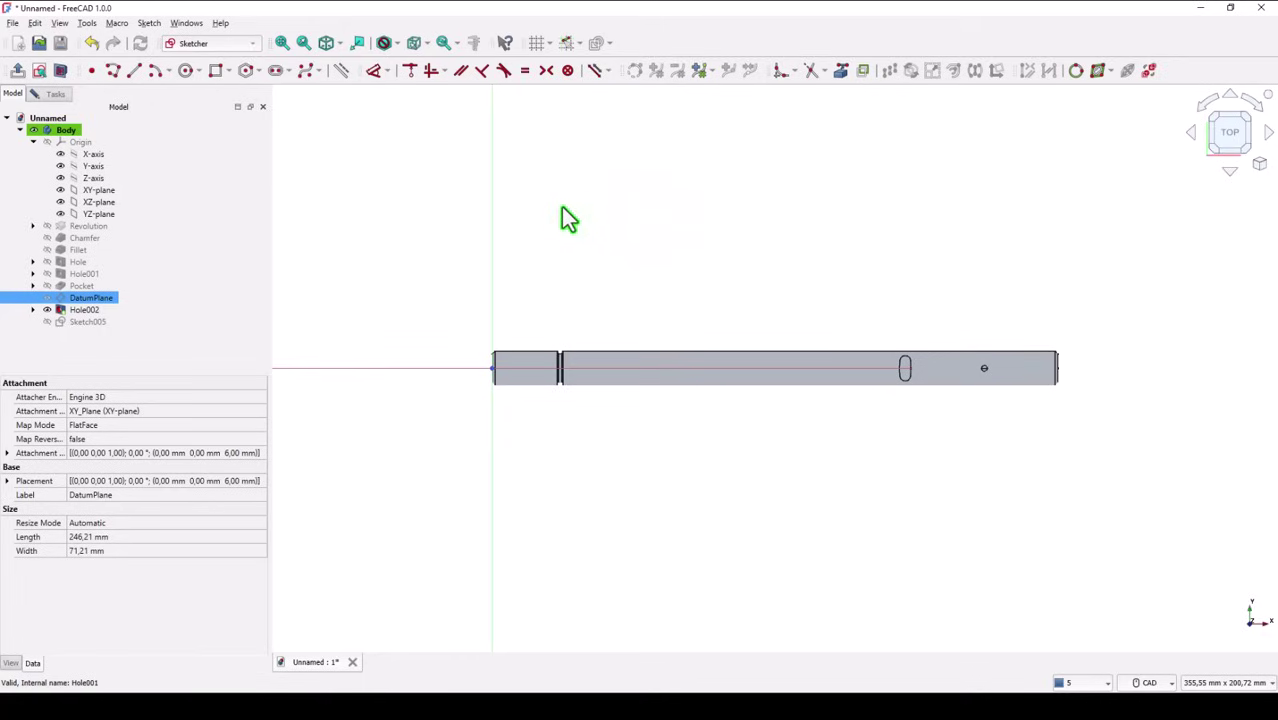
click(184, 72)
click(757, 314)
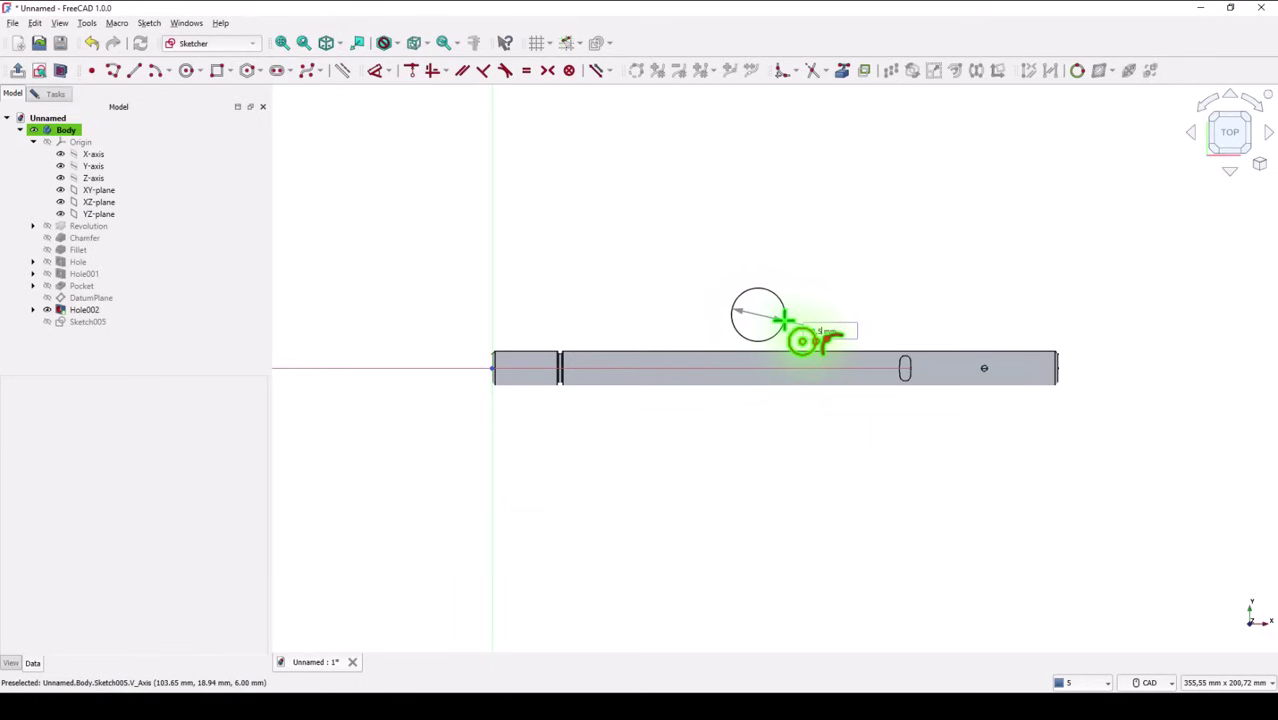
key(Return)
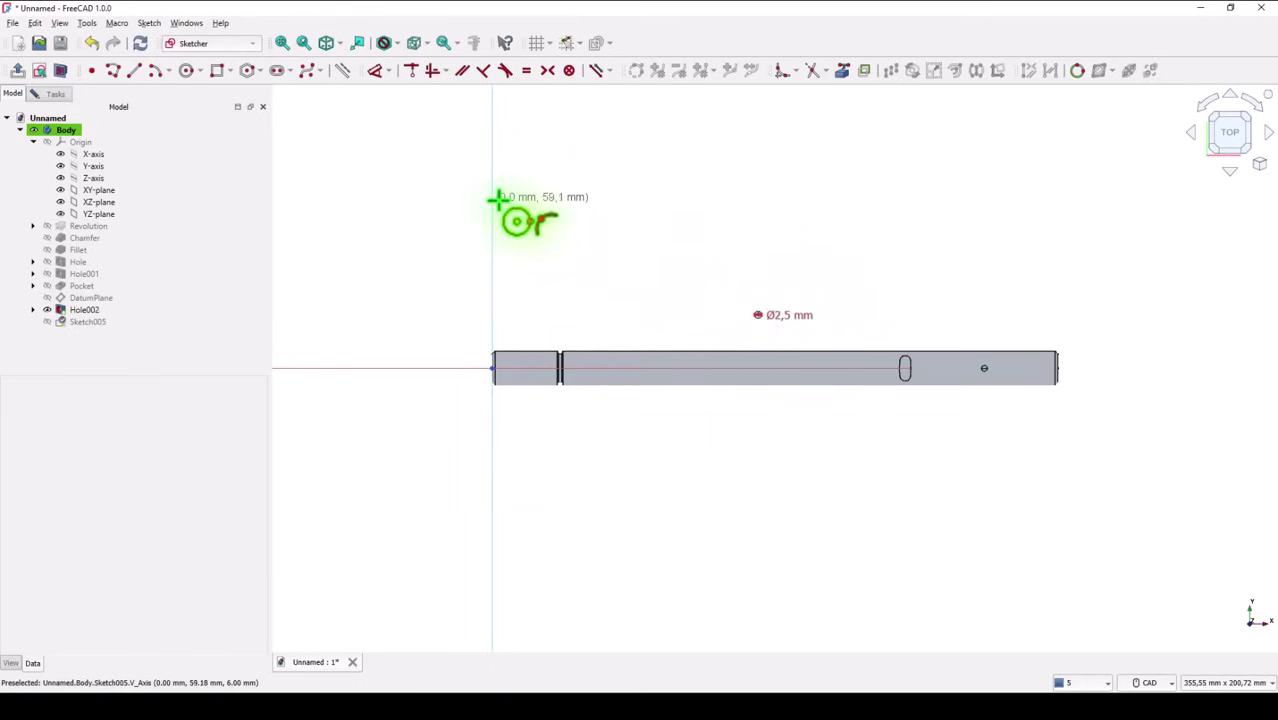
Step: Project the shaft's end-face edge nearest the 2 mm hole into the sketch as external geometry
click(378, 72)
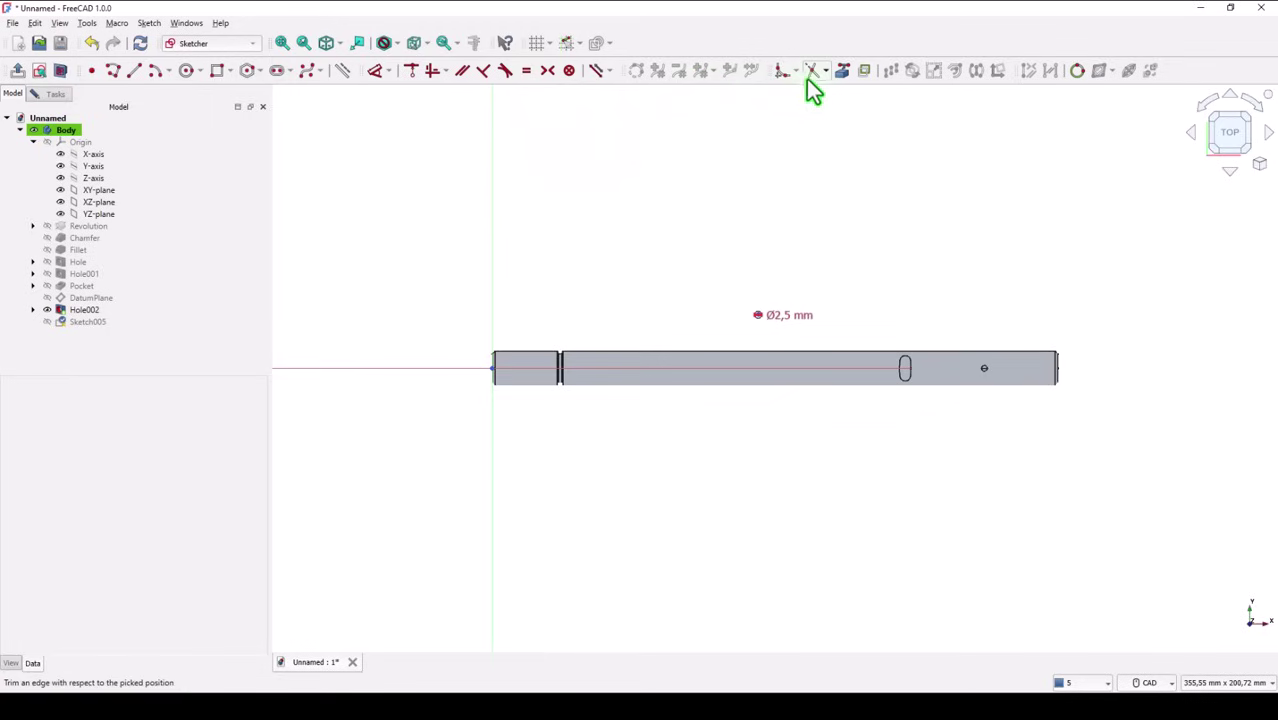
click(844, 72)
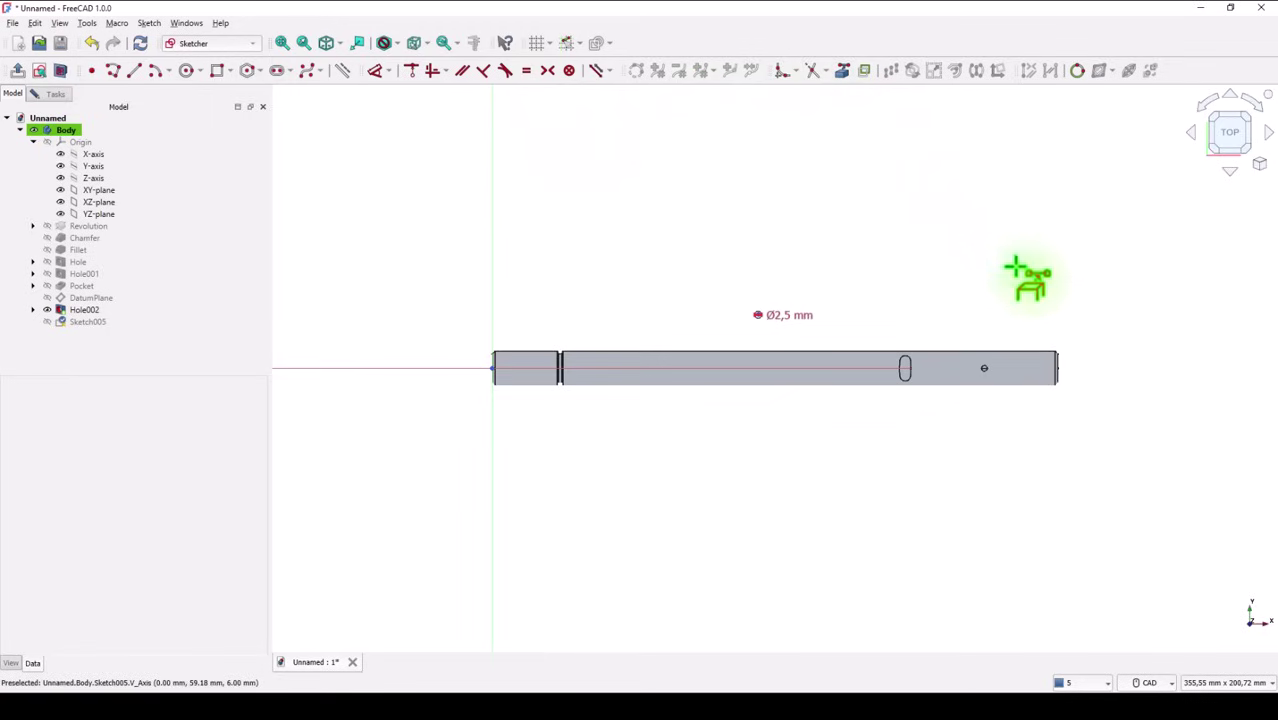
click(1064, 360)
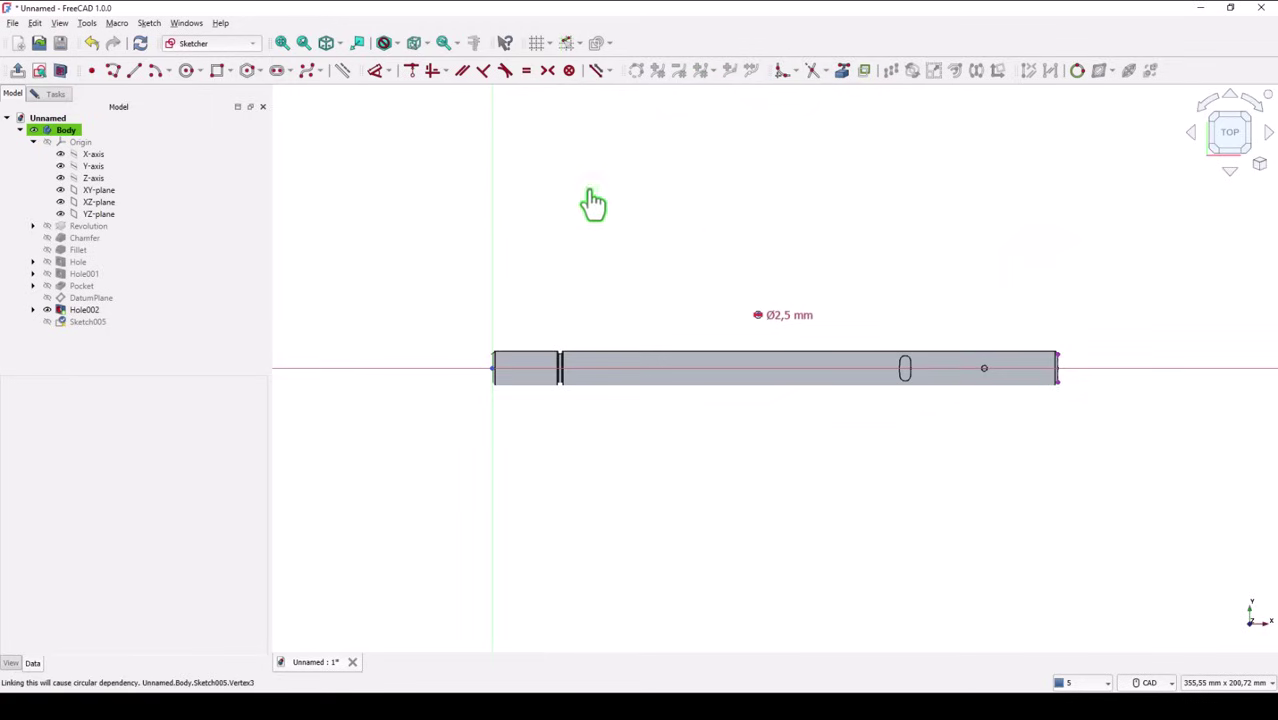
Step: Dimension the 2.5 mm circle's centre 54*2 mm horizontally from the projected end-face line
click(376, 71)
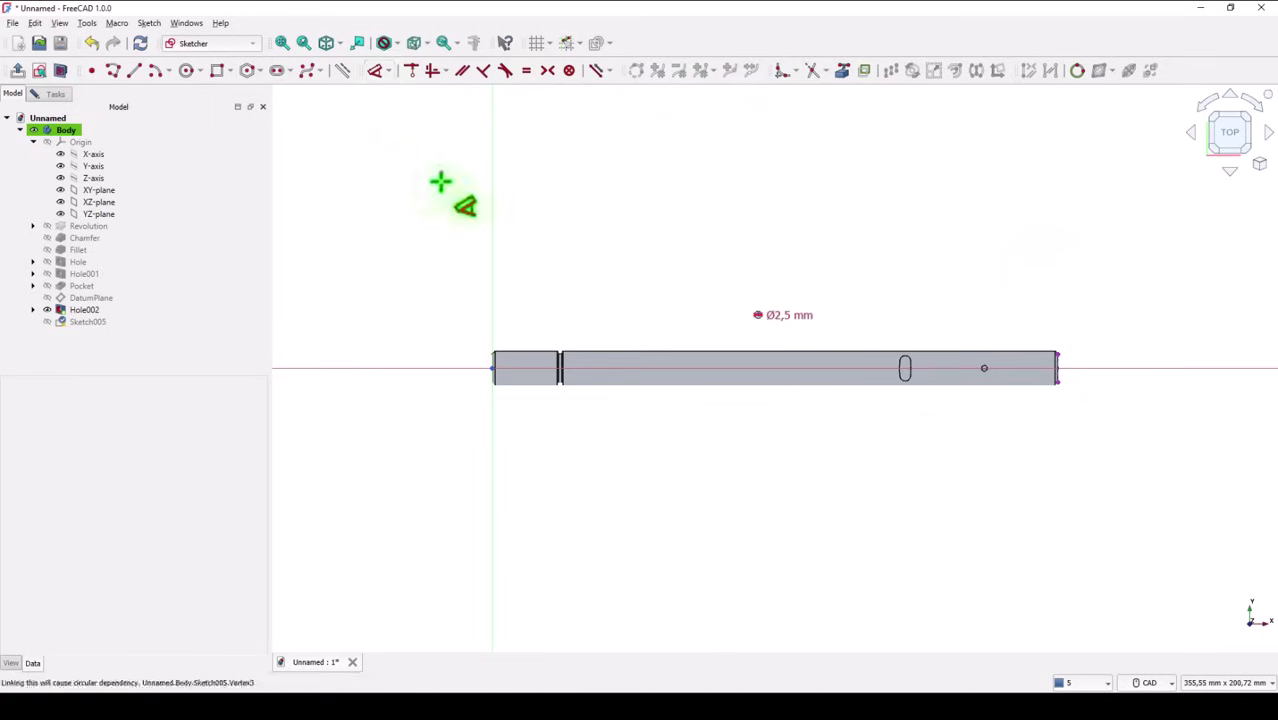
click(1058, 368)
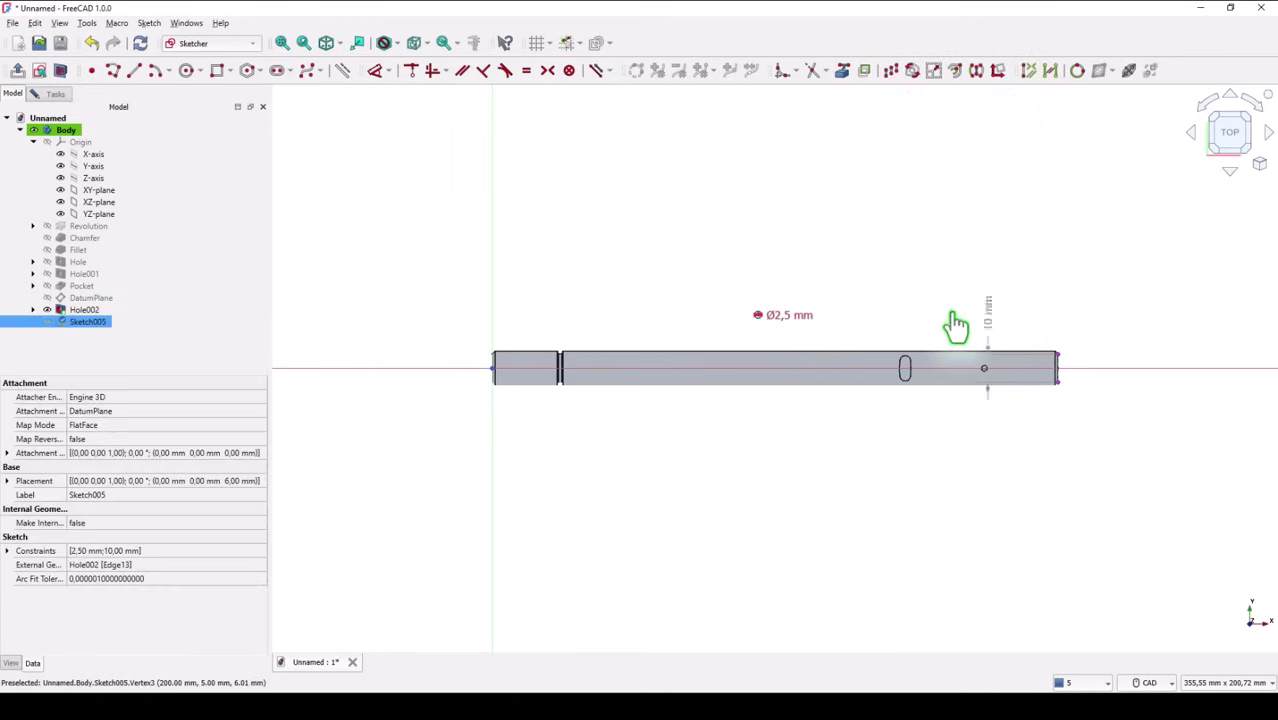
click(758, 318)
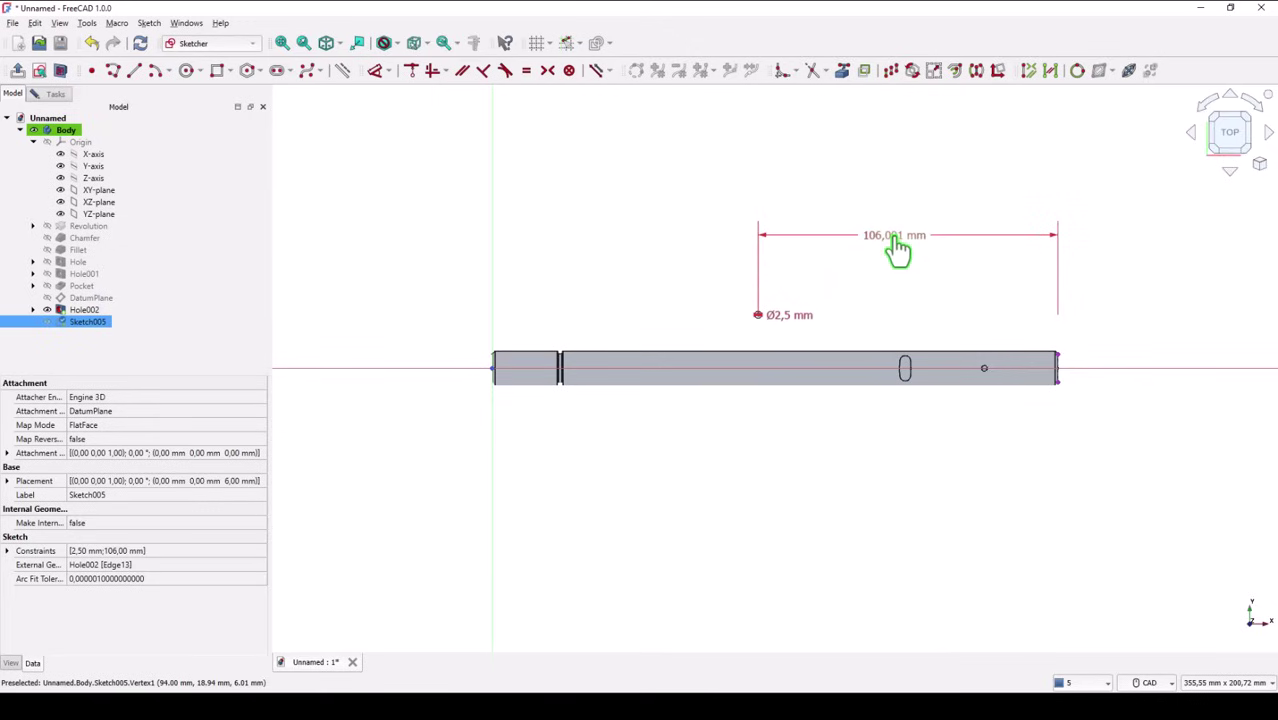
click(896, 240)
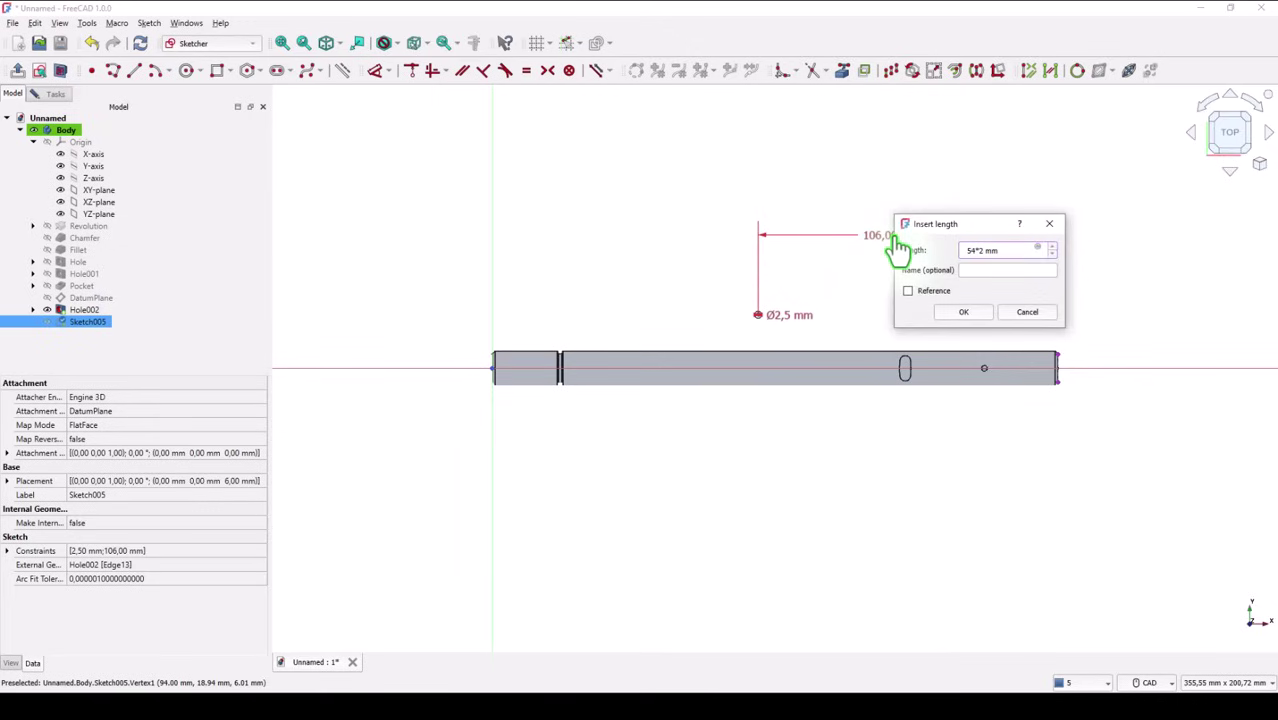
key(Return)
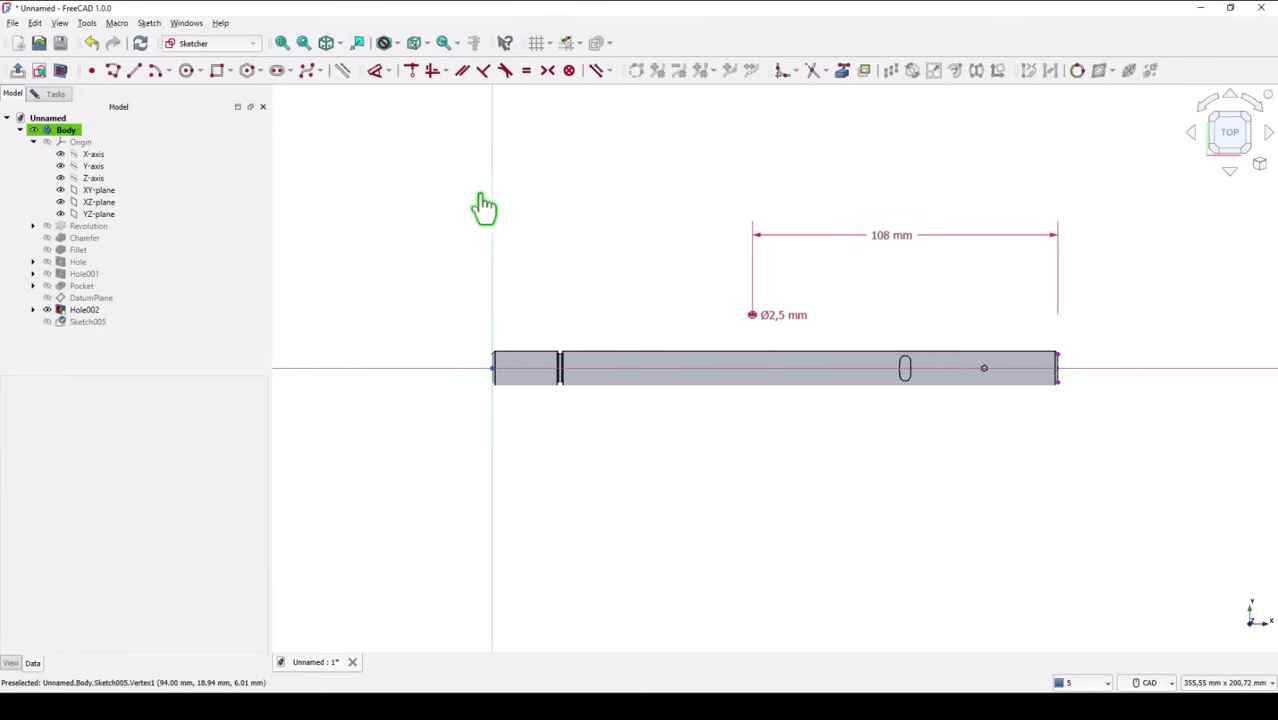
Step: Align the 2.5 mm circle's centre horizontally with the sketch origin and close the sketch
click(431, 71)
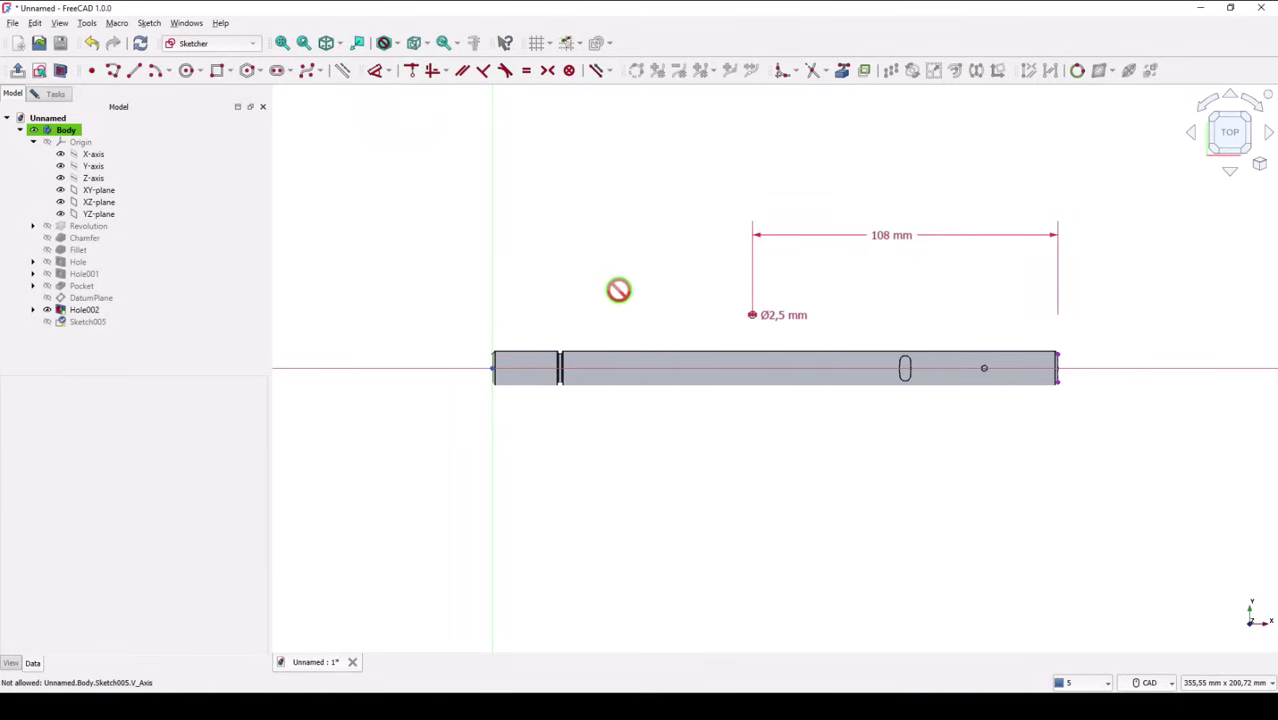
click(752, 315)
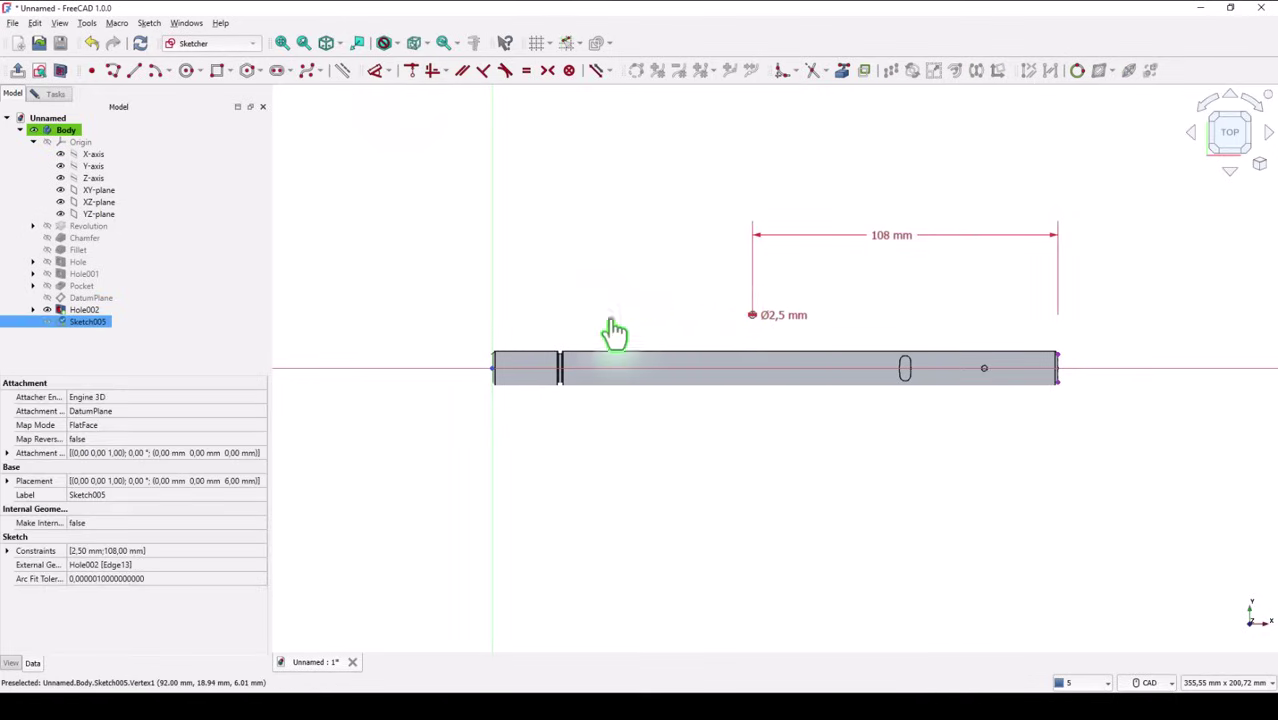
click(490, 369)
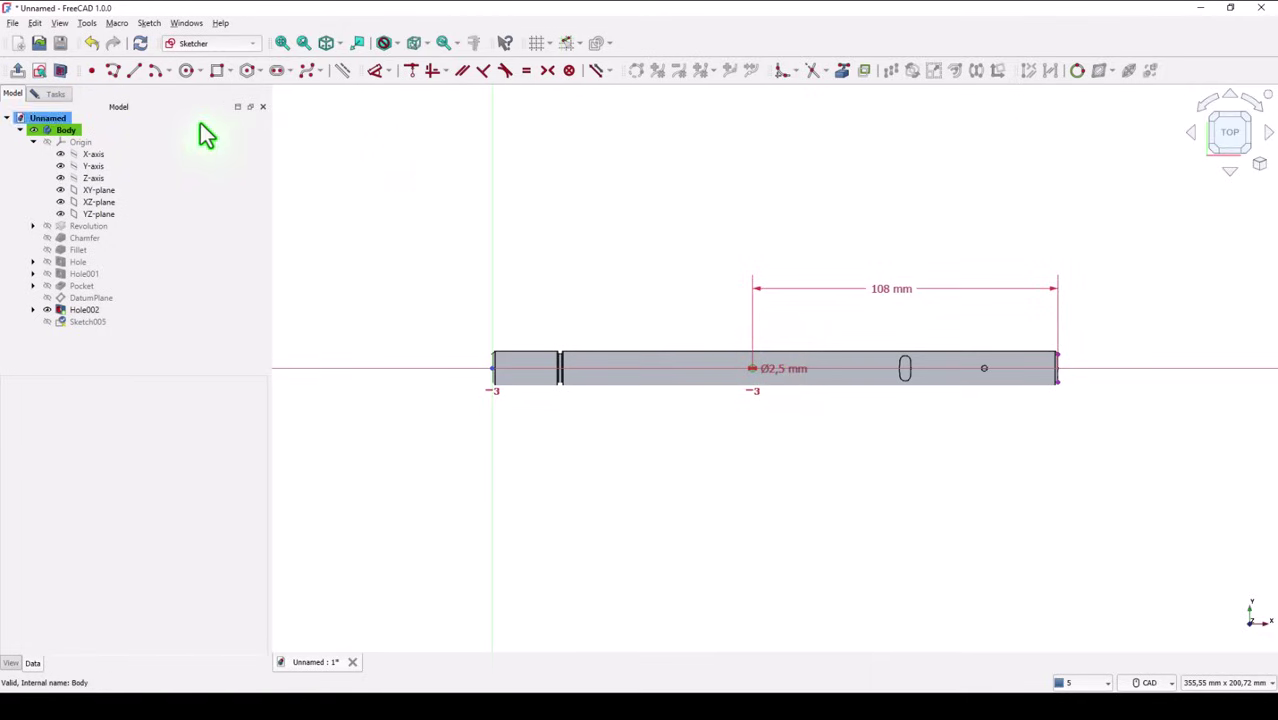
click(106, 130)
click(55, 93)
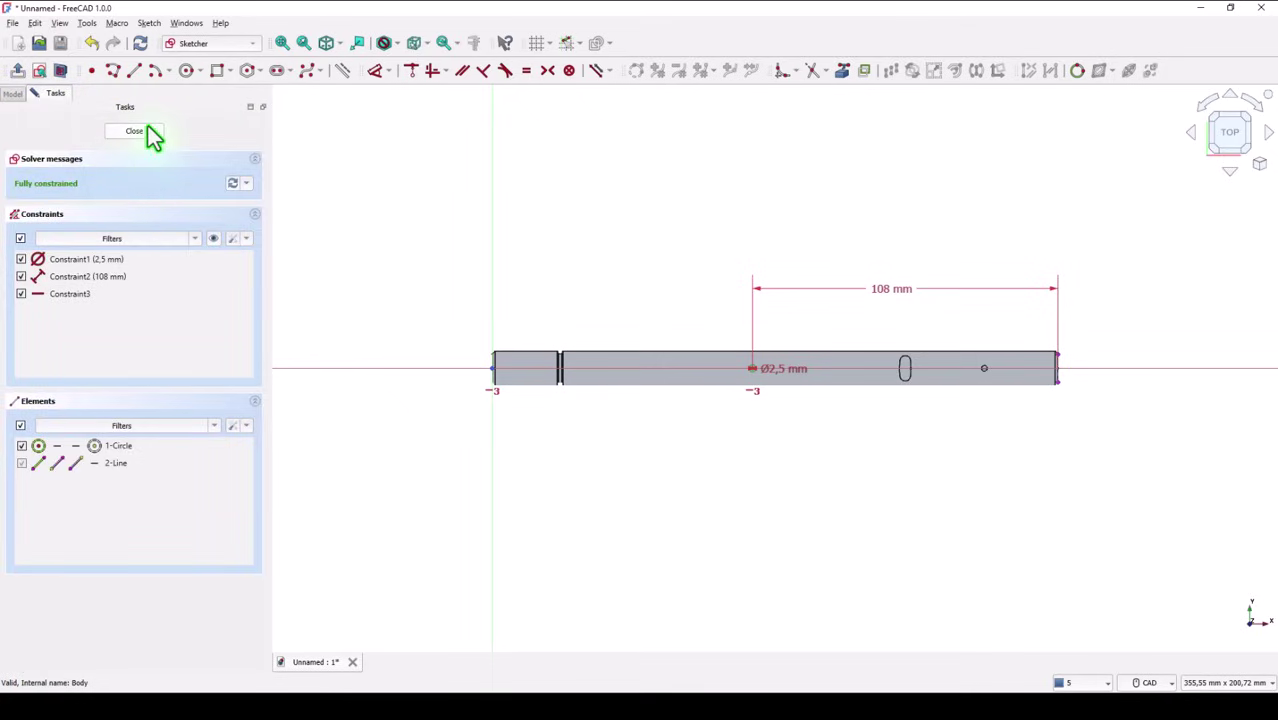
key(Escape)
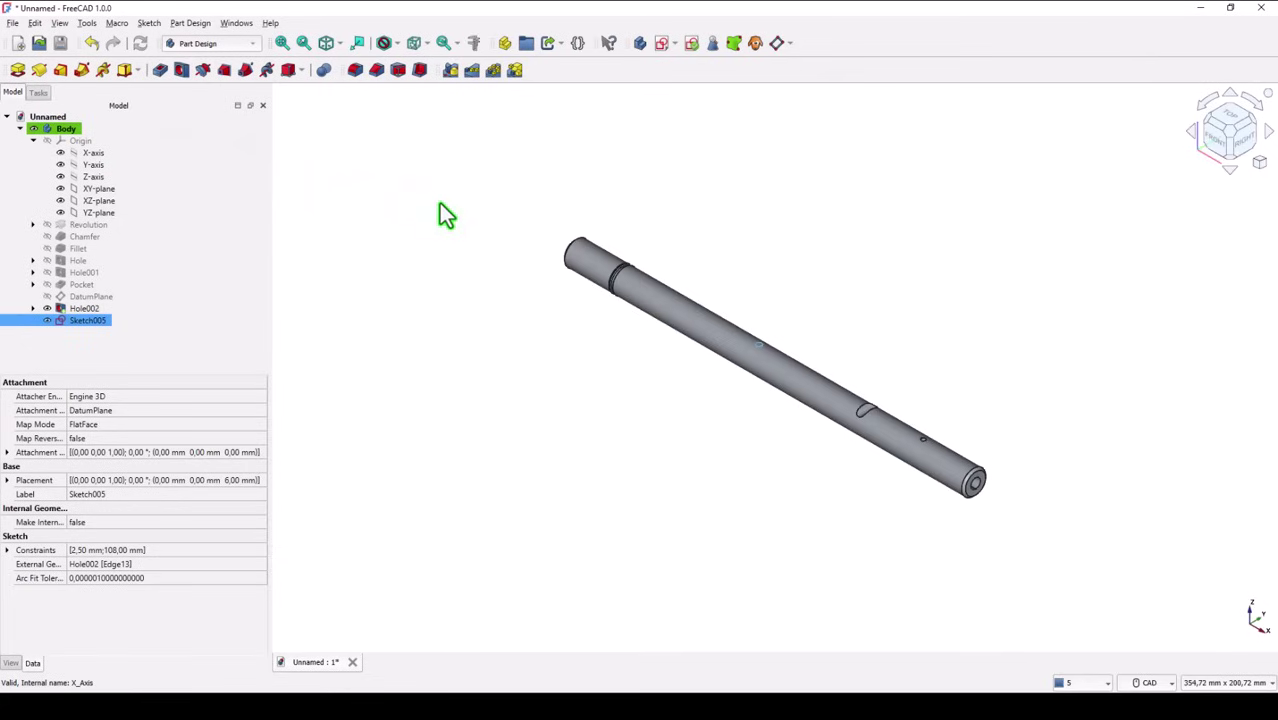
Step: Create a hole from the circle sketch with a 2.5 mm diameter and a depth of 12/2 mm
click(181, 70)
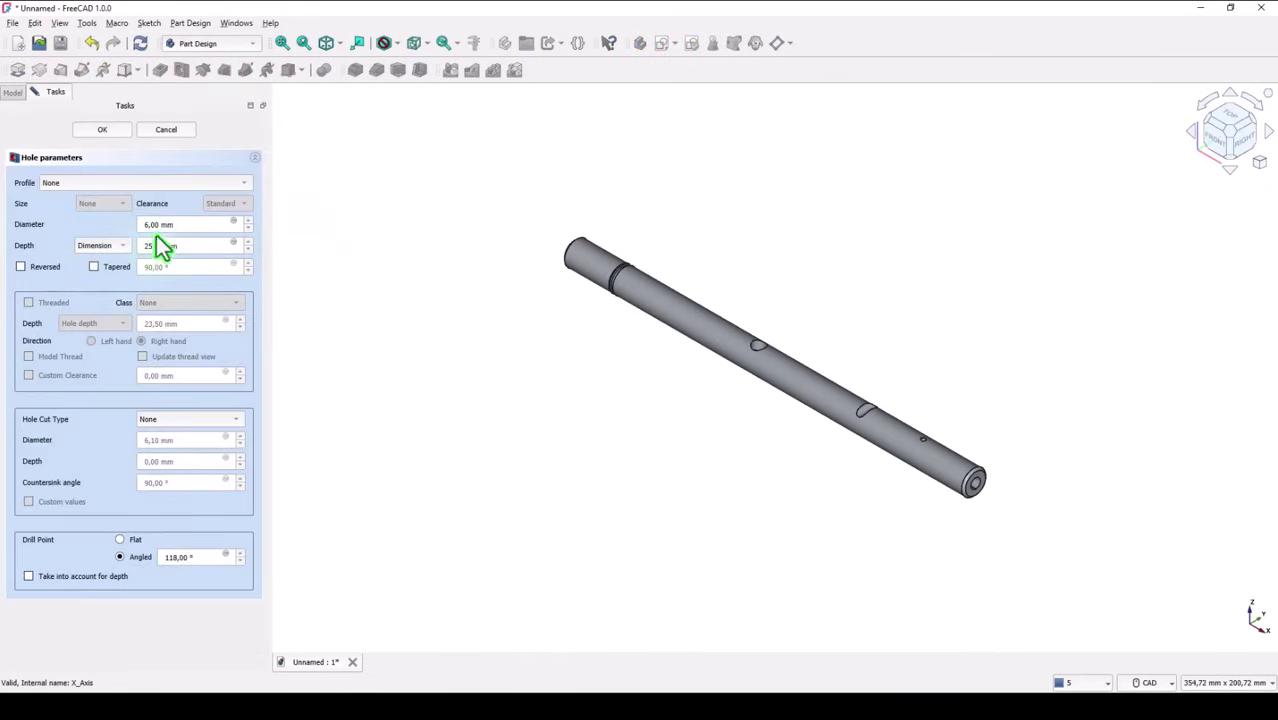
drag(180, 224, 123, 224)
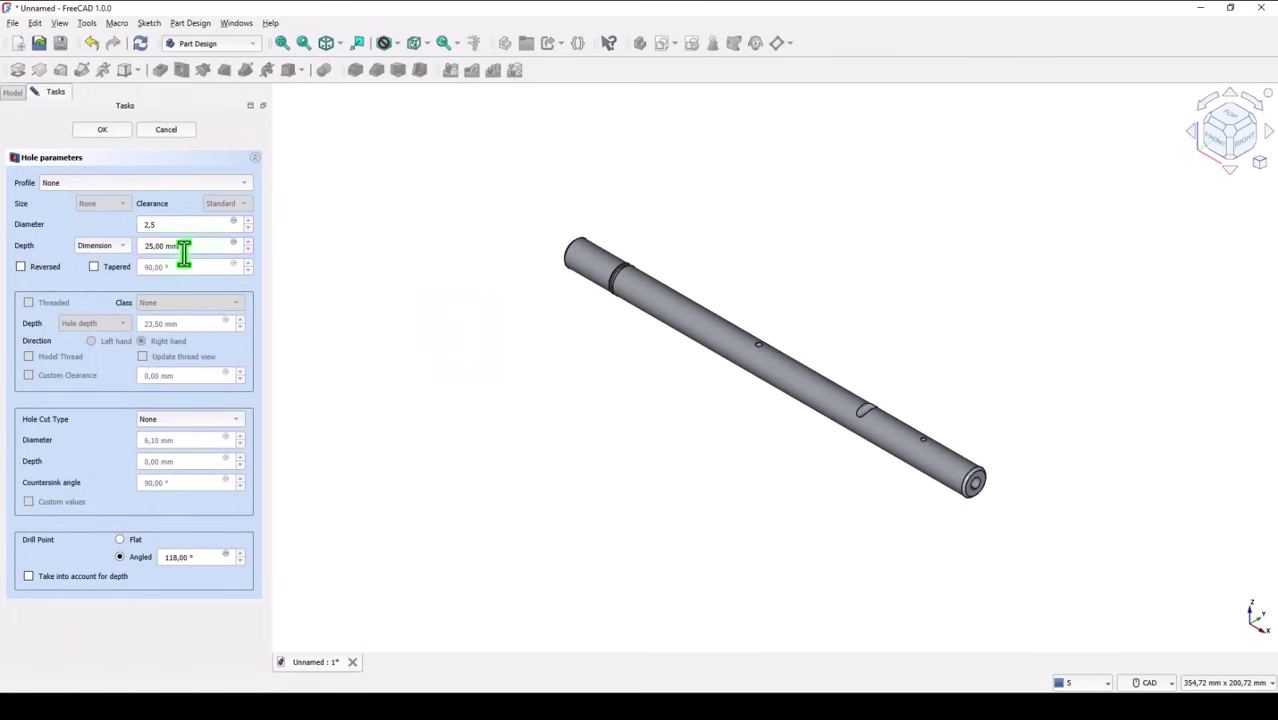
drag(184, 248, 121, 268)
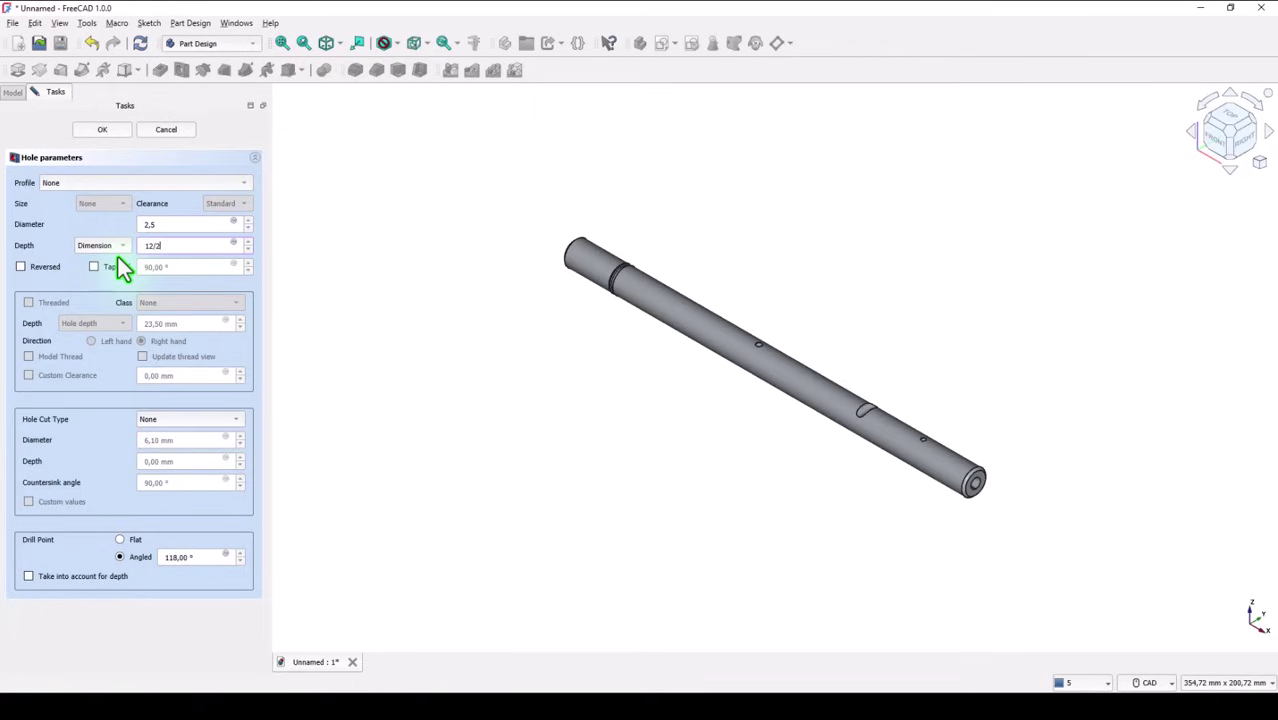
key(Return)
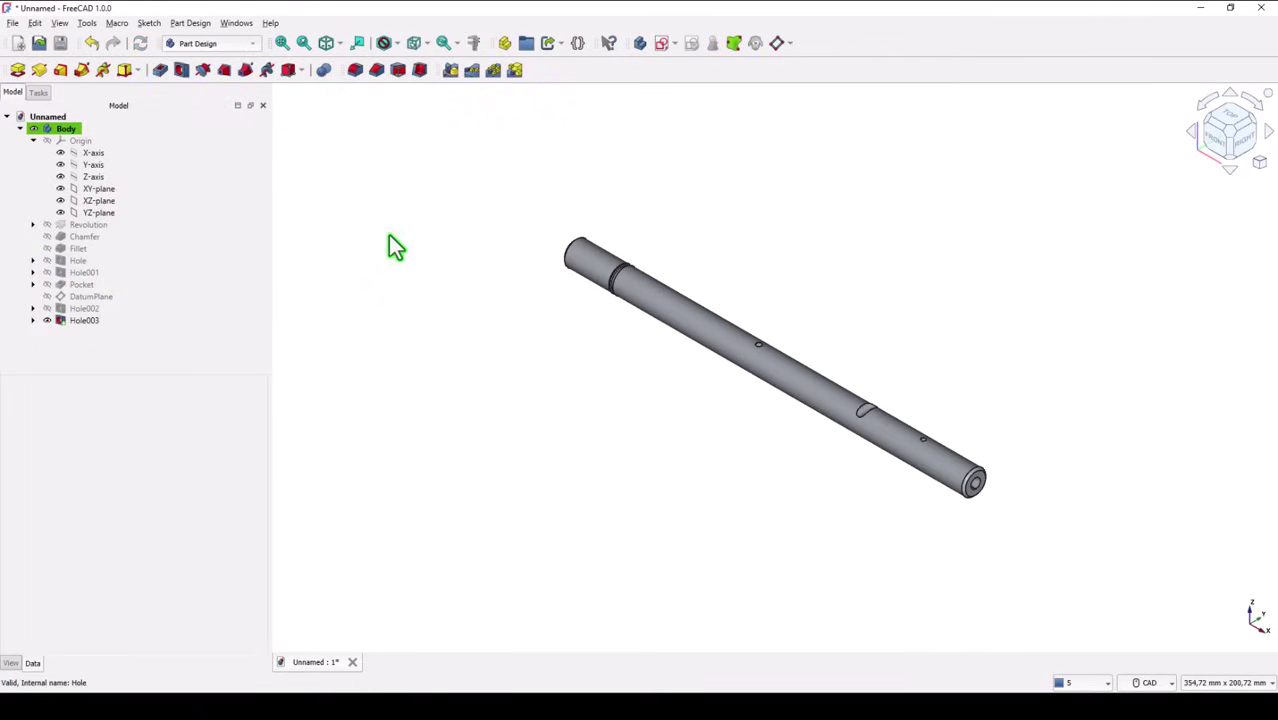
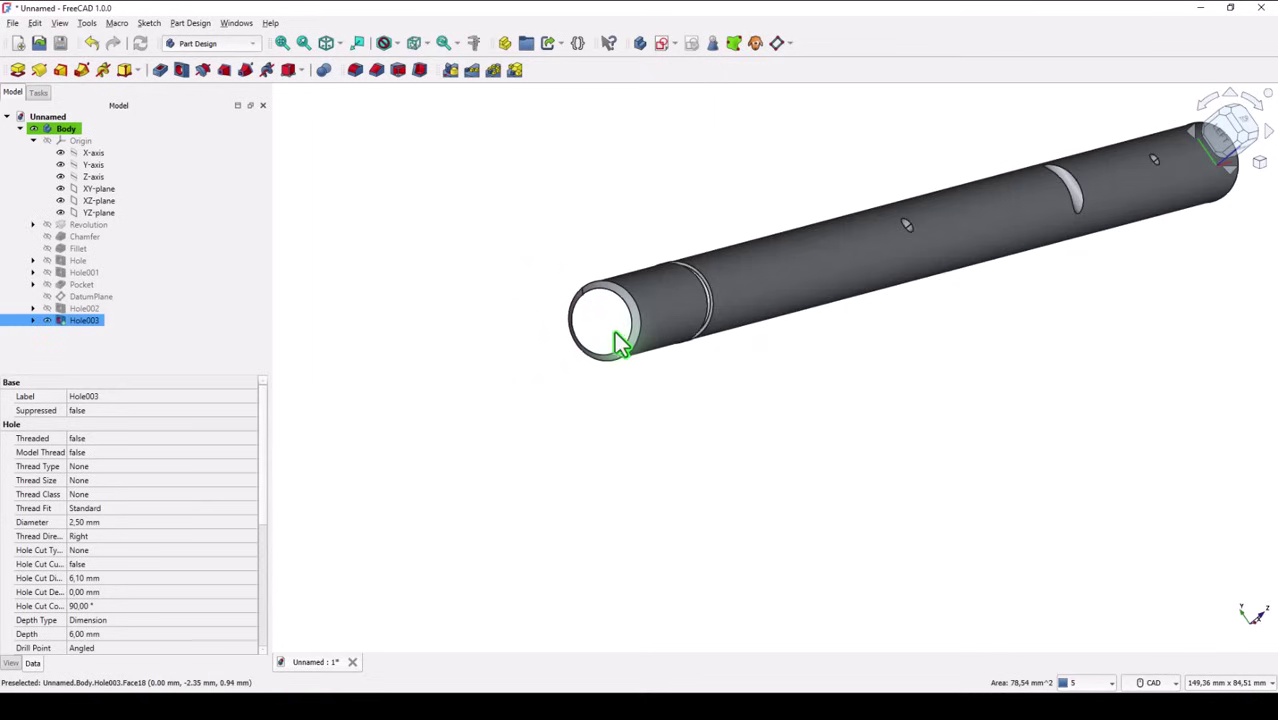
Step: Create a sketch on the groove-side end face and draw a closed V profile about 2.8 mm wide with a tangent arc tip over the upper rim
click(662, 45)
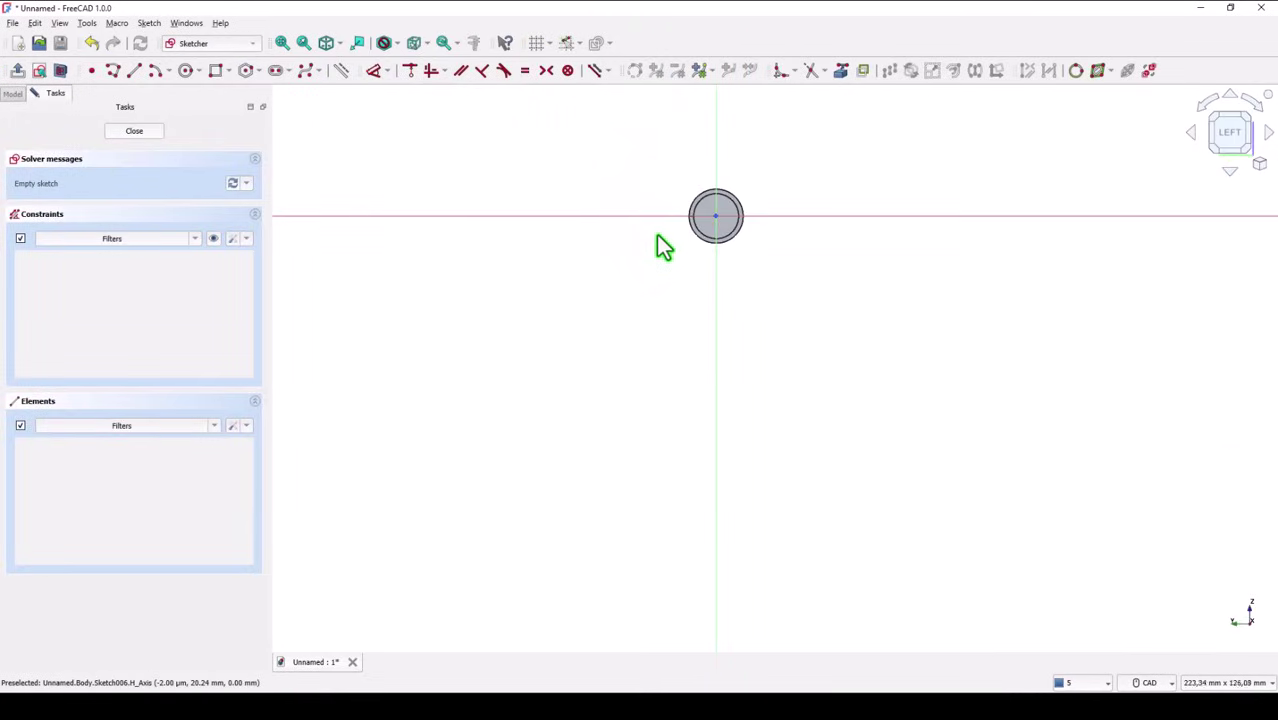
scroll(657, 235, up, 5)
mouse_move(704, 221)
middle_down()
mouse_move(525, 454)
mouse_move(491, 448)
middle_up()
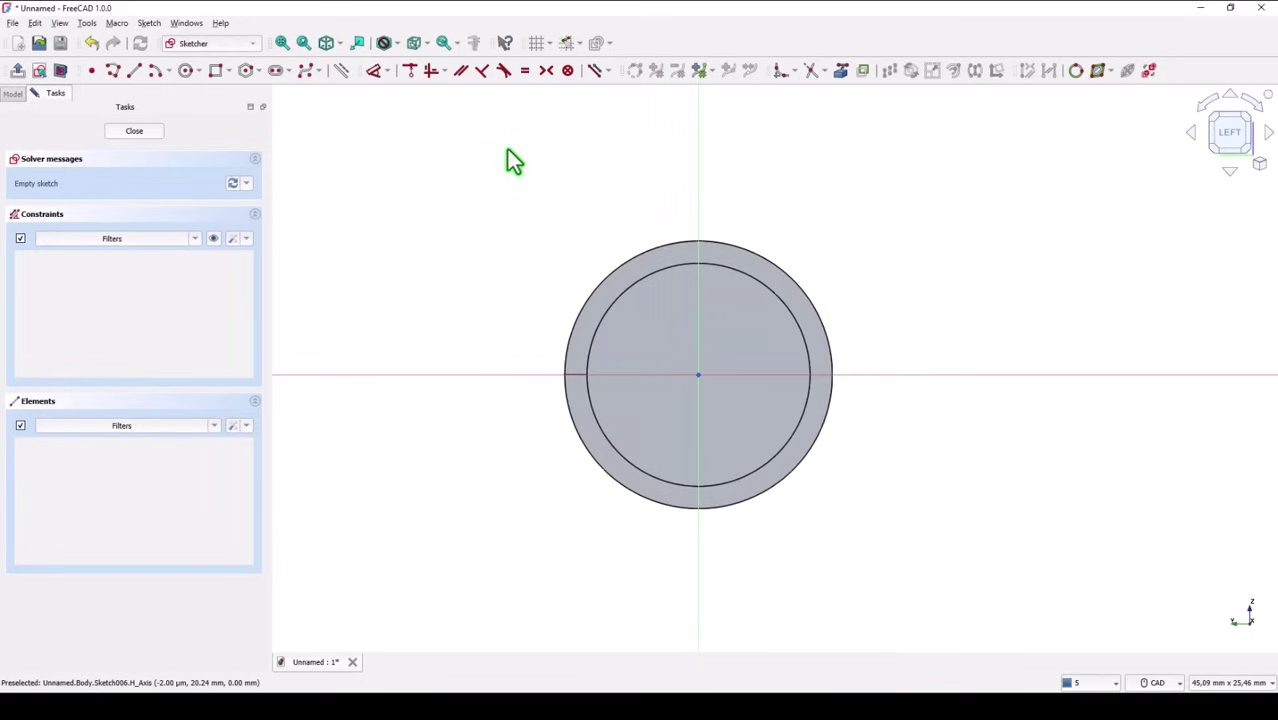
click(113, 72)
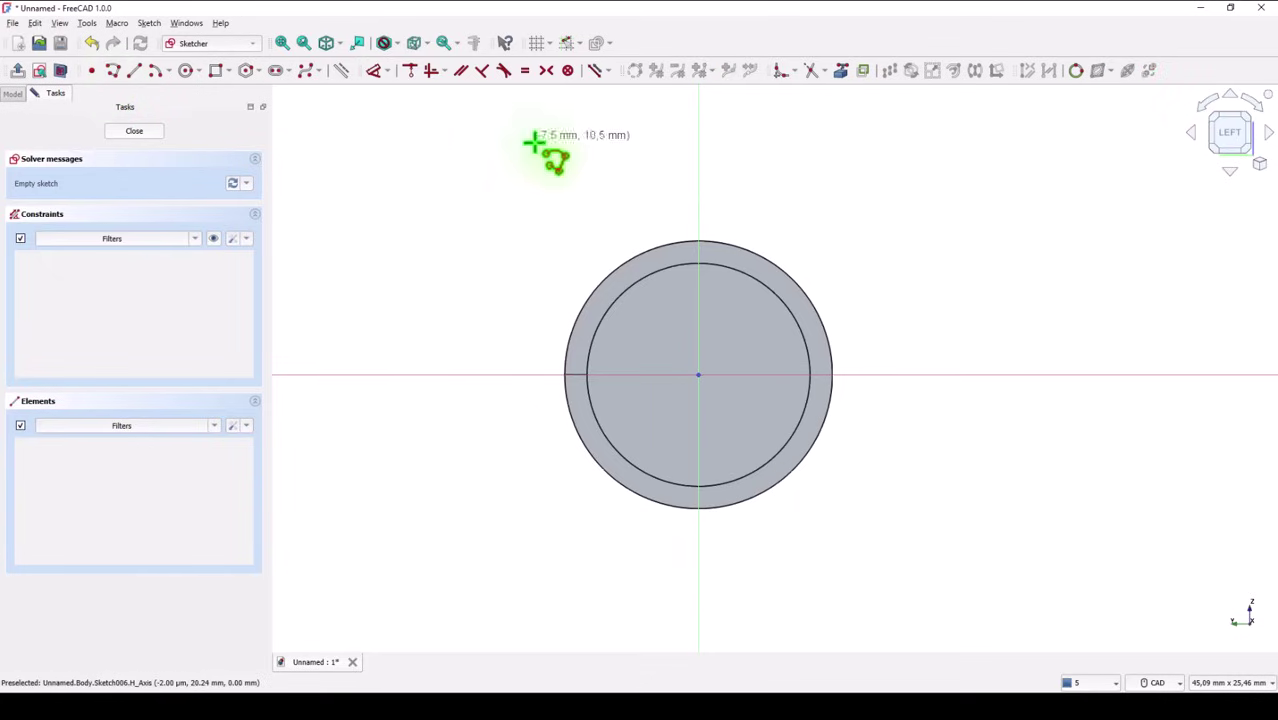
click(671, 229)
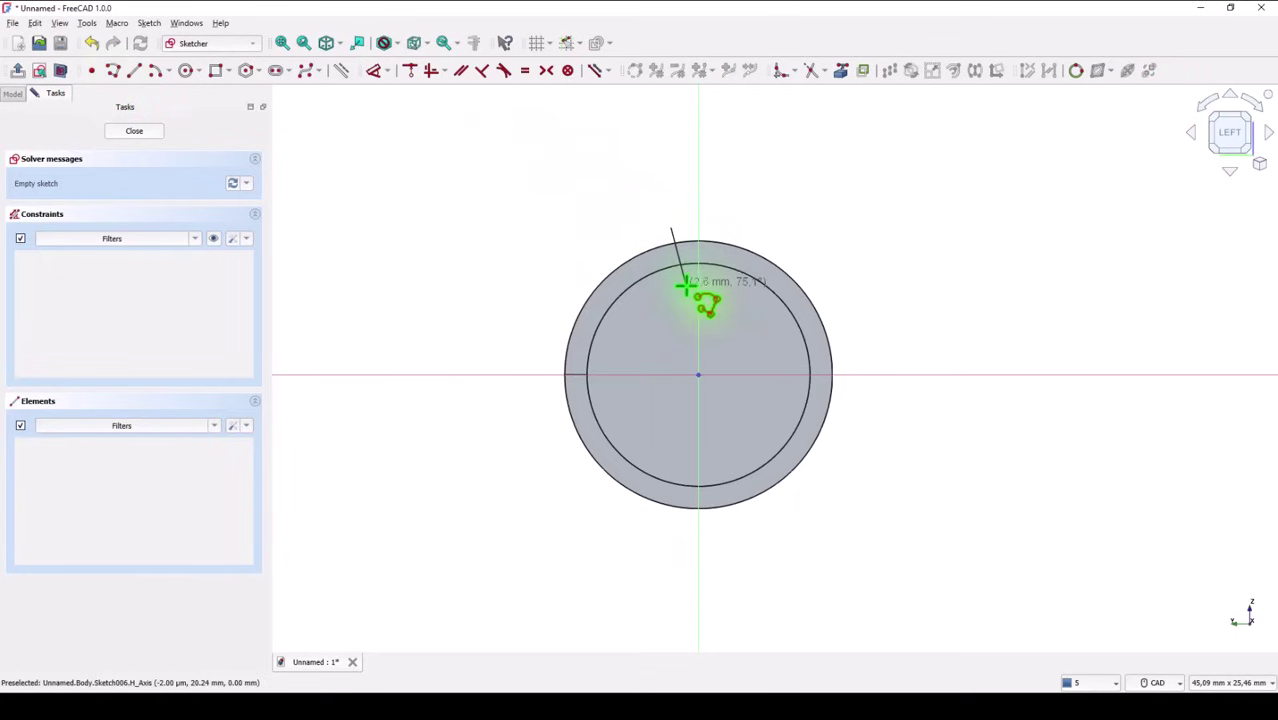
scroll(686, 286, up, 3)
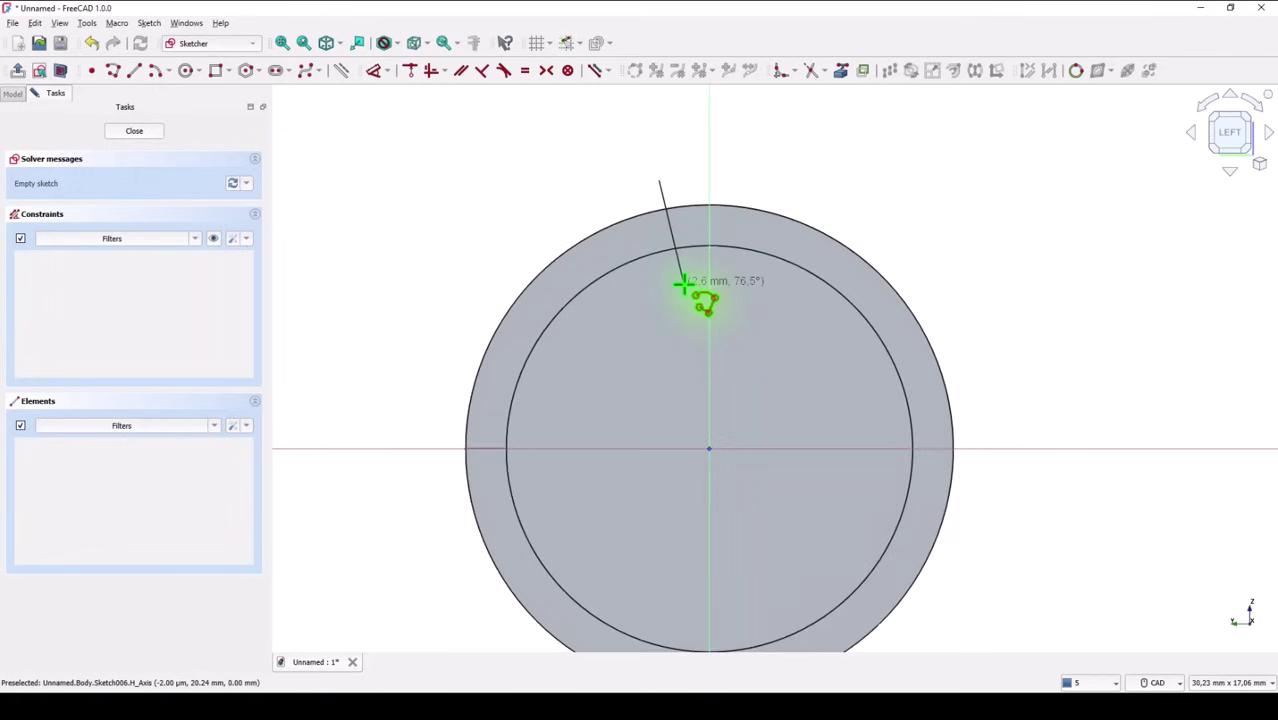
click(686, 279)
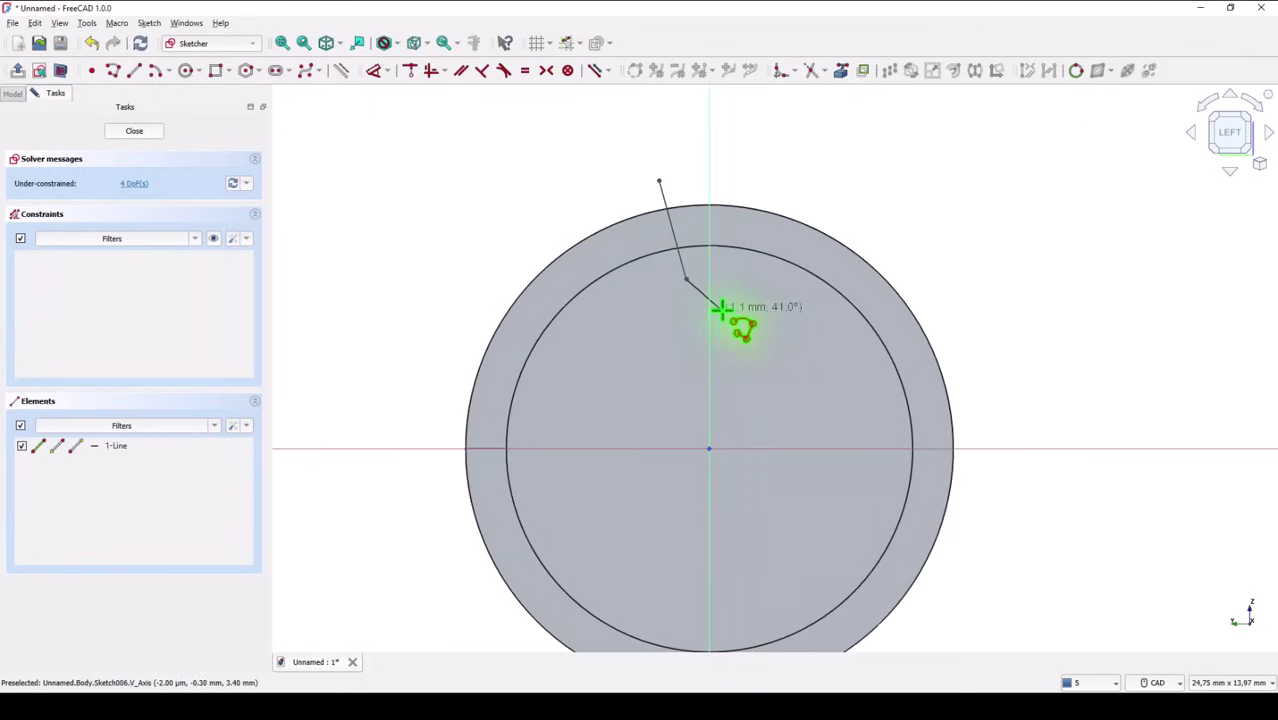
key(m)
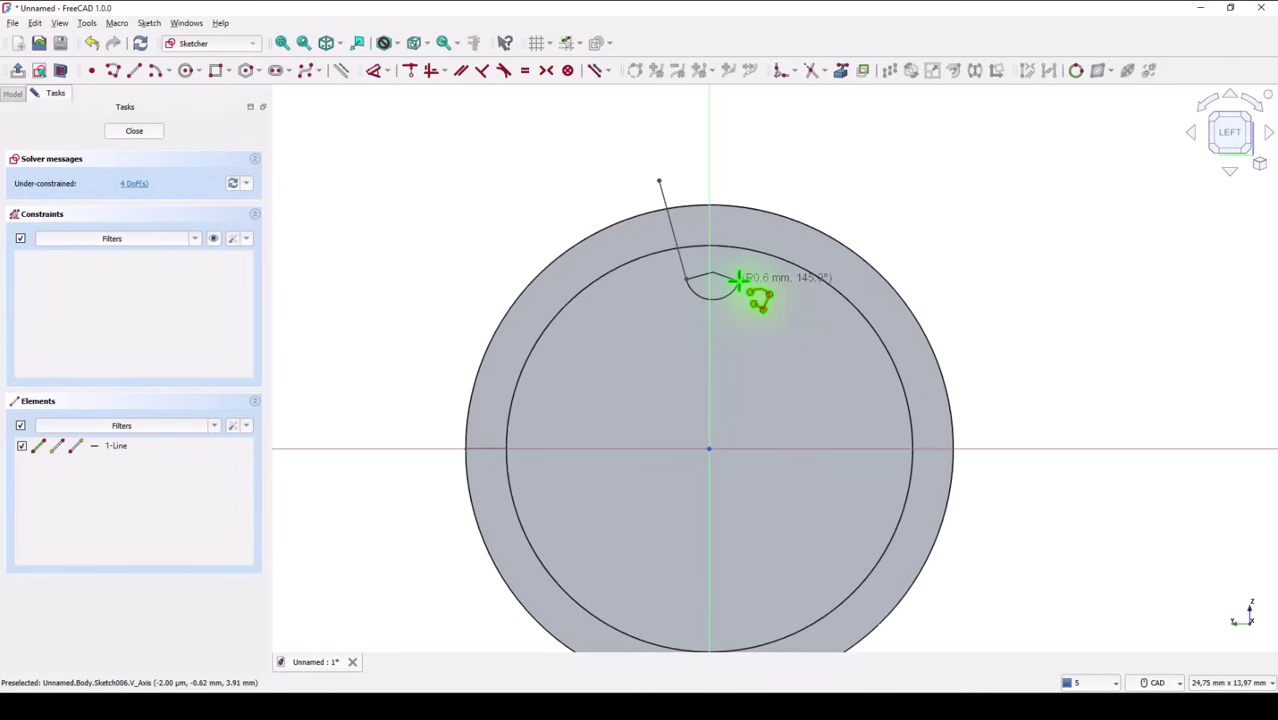
click(738, 281)
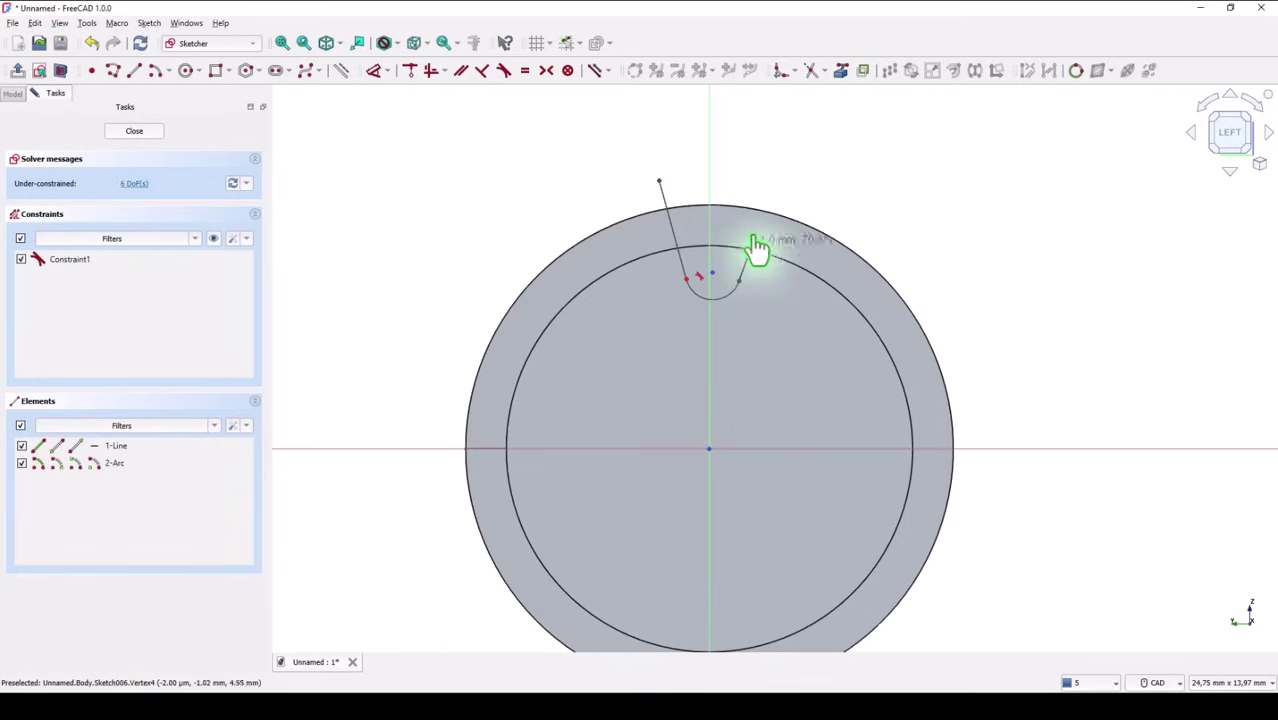
click(773, 182)
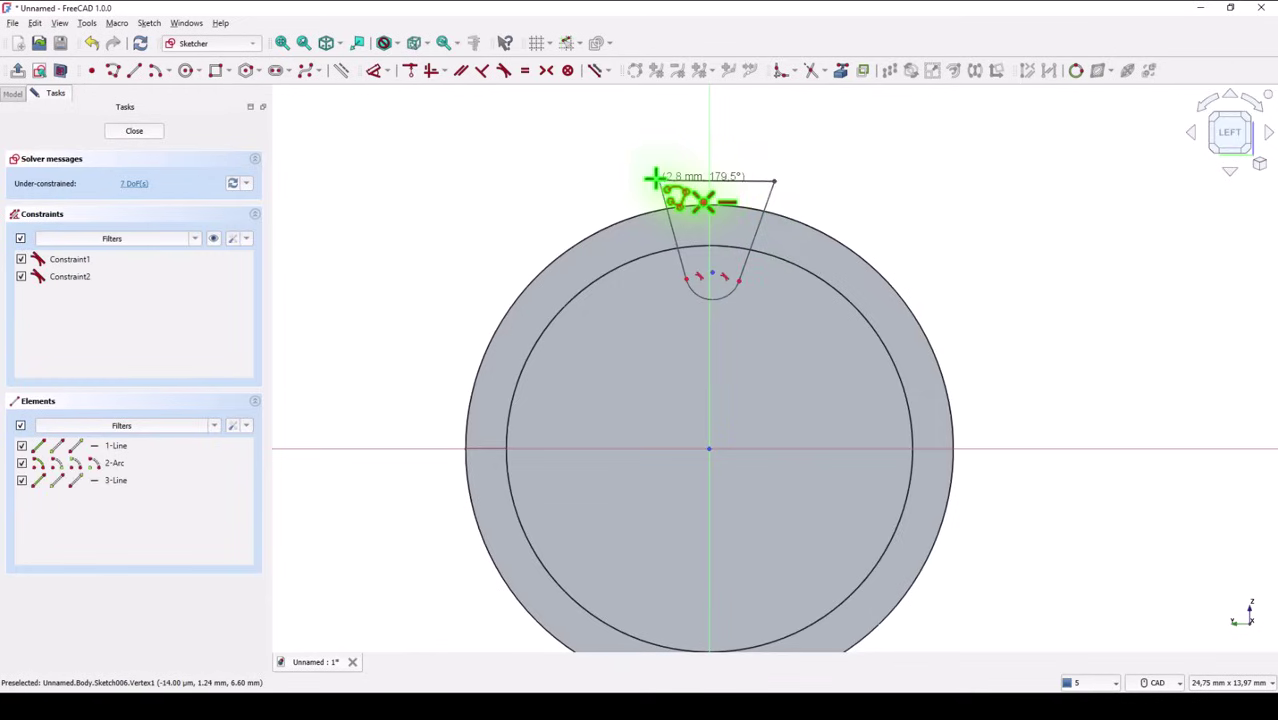
click(658, 180)
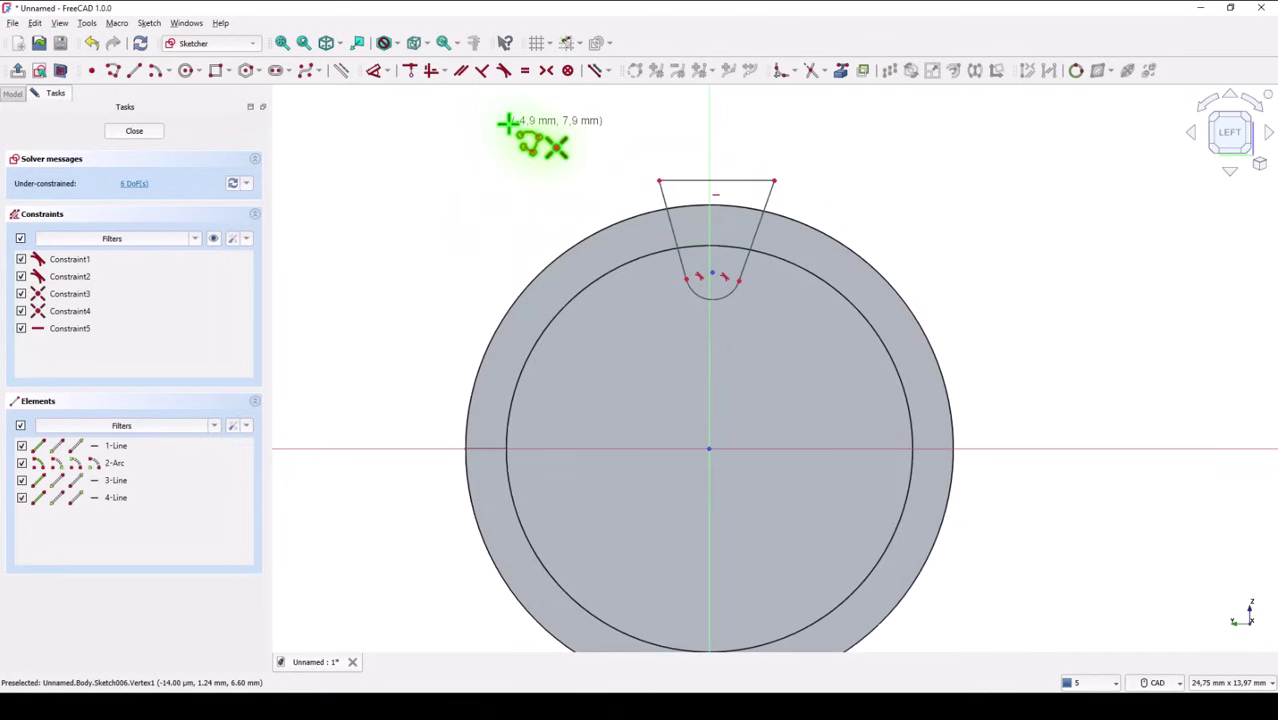
Step: Make the V profile's two slanted lines equal and align the tip arc's centre vertically with the sketch origin
click(525, 70)
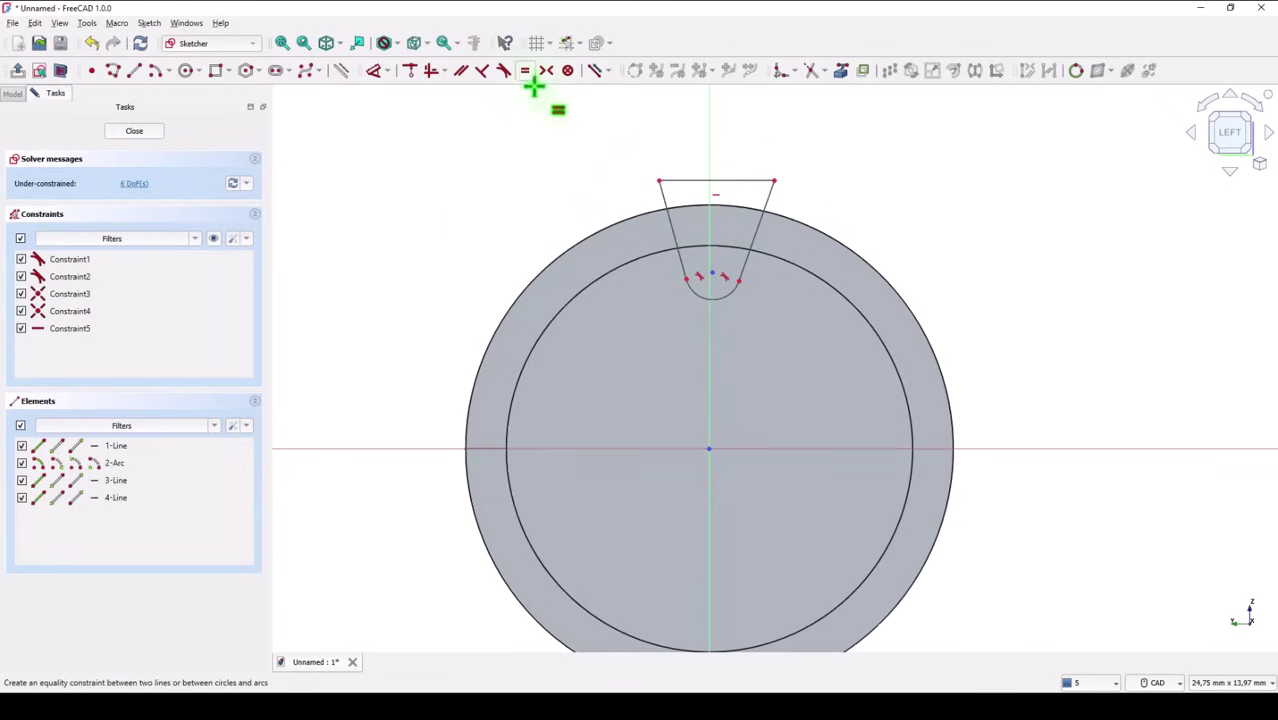
click(668, 196)
click(770, 203)
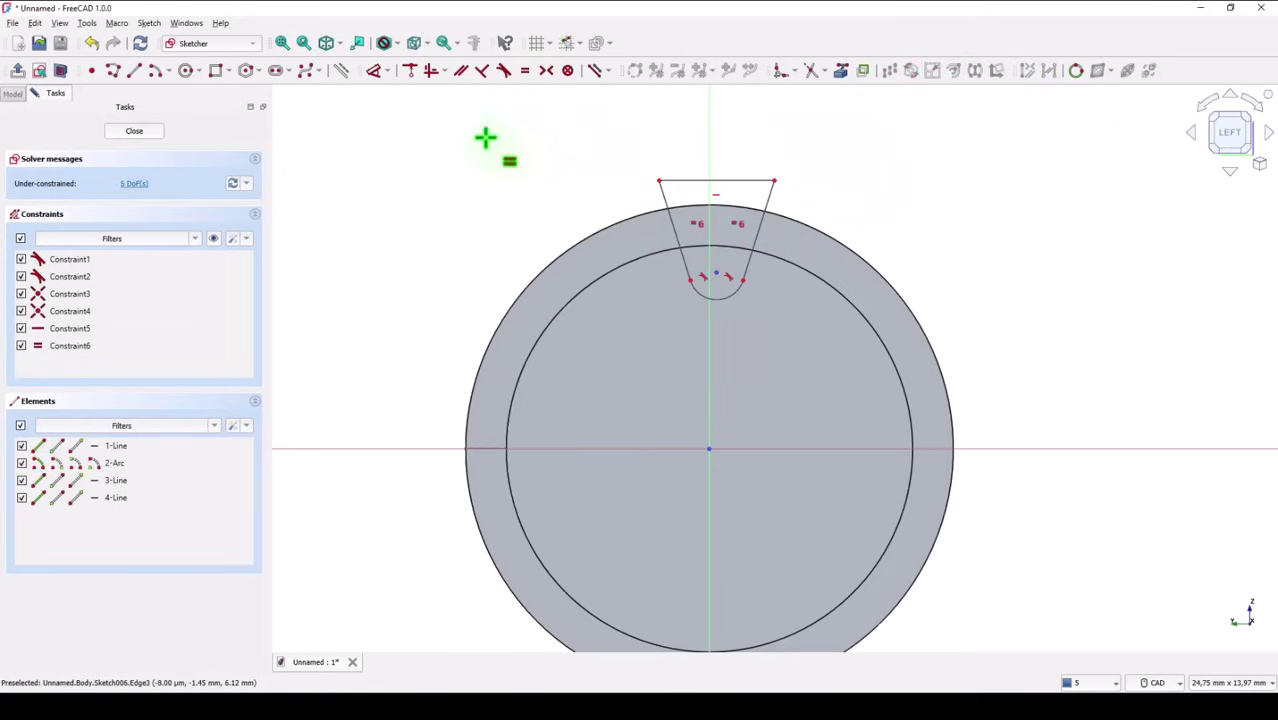
click(430, 77)
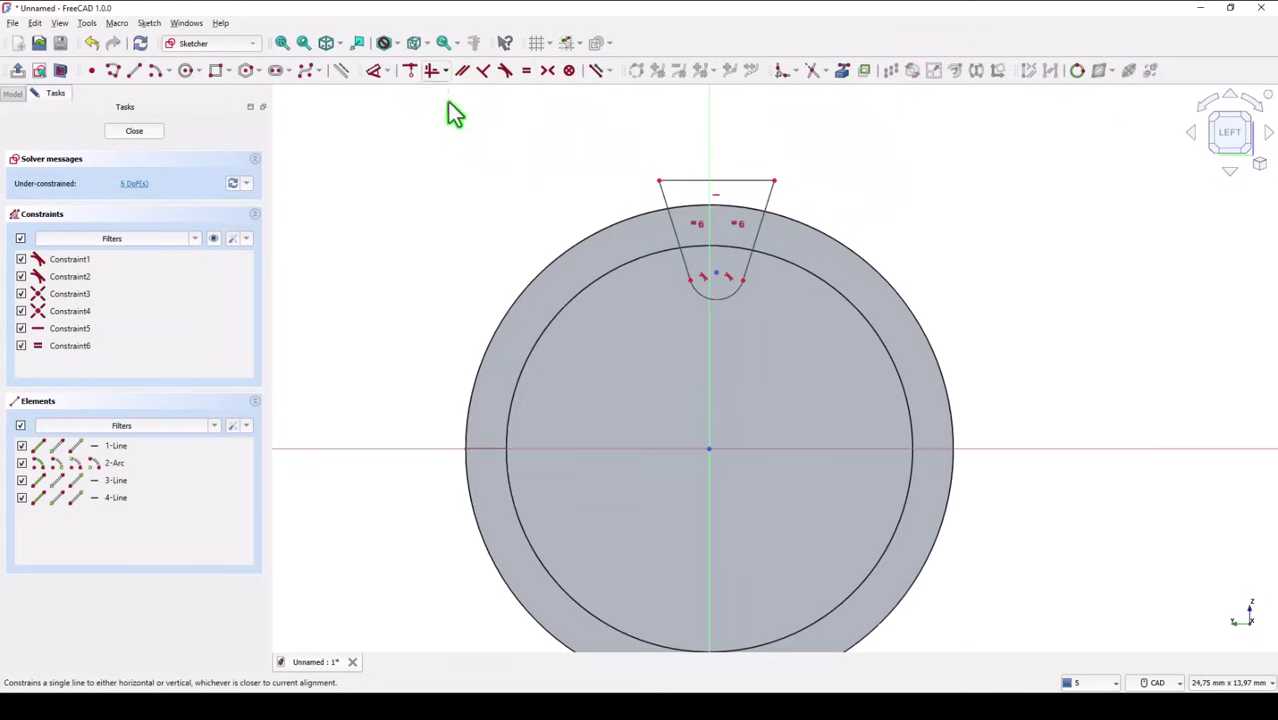
click(716, 276)
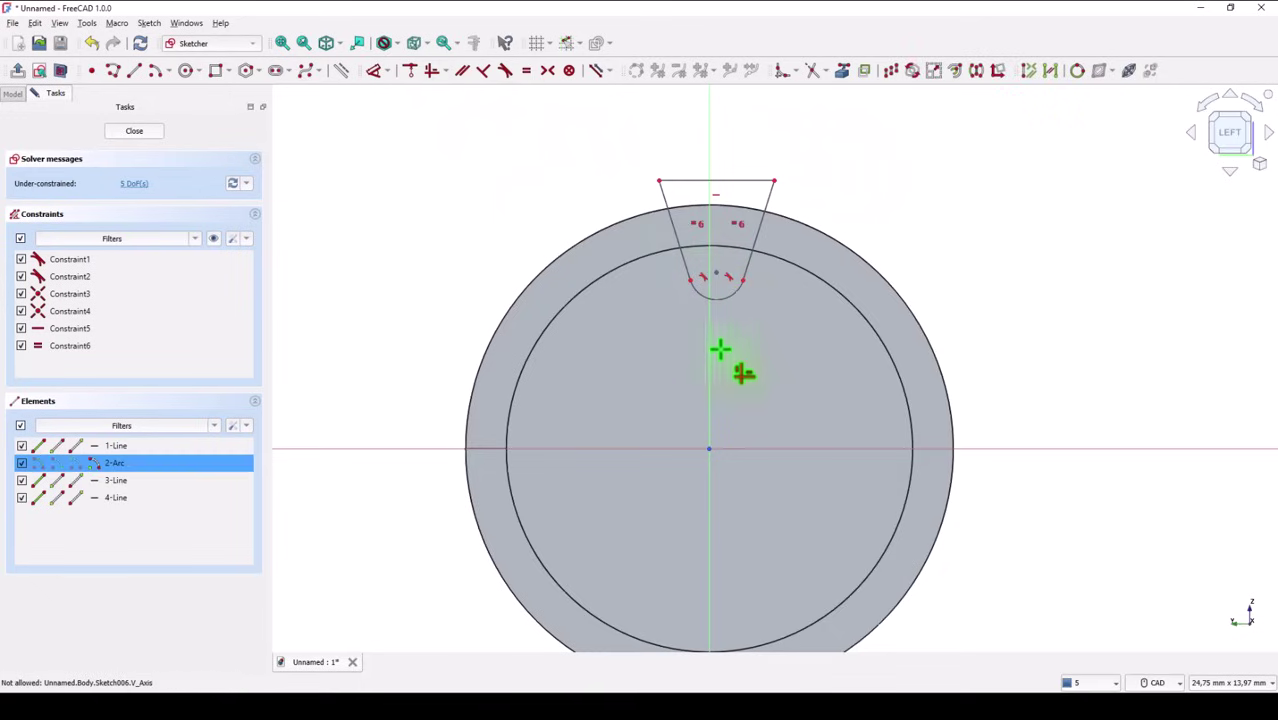
click(709, 449)
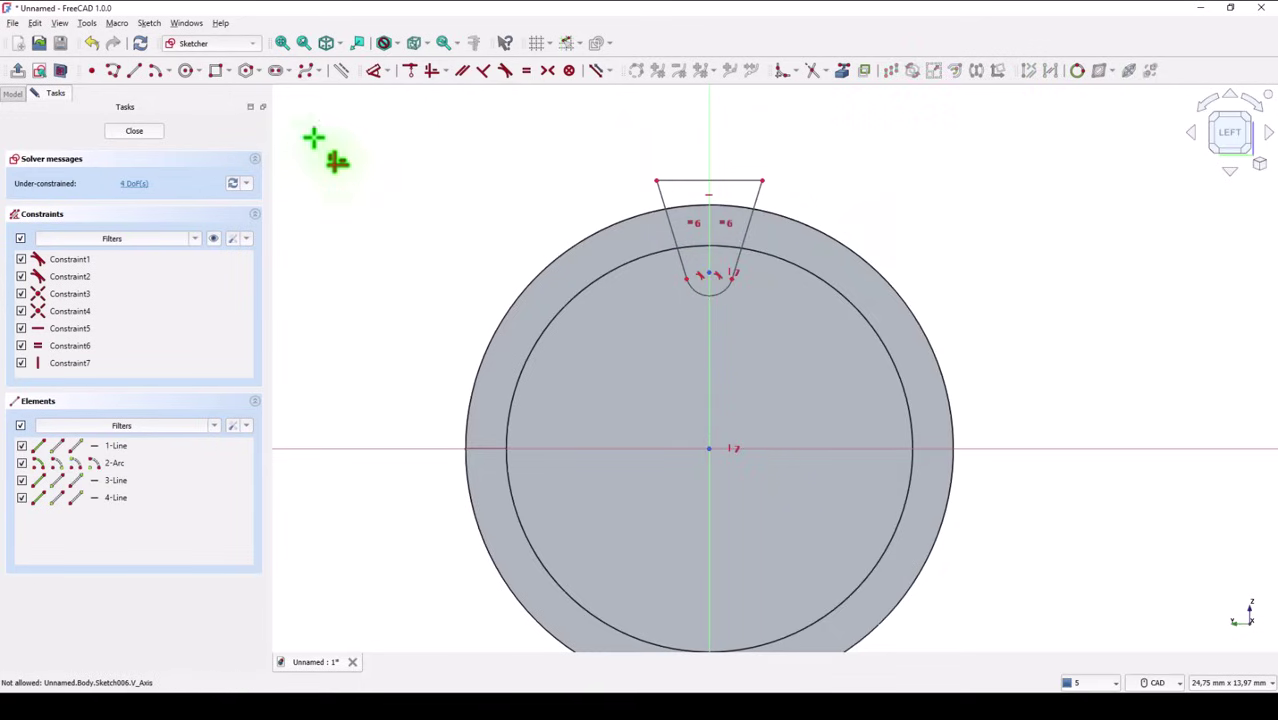
Step: Project the shaft's outer circular edge into the sketch and make the V profile's upper line tangent to it
click(842, 71)
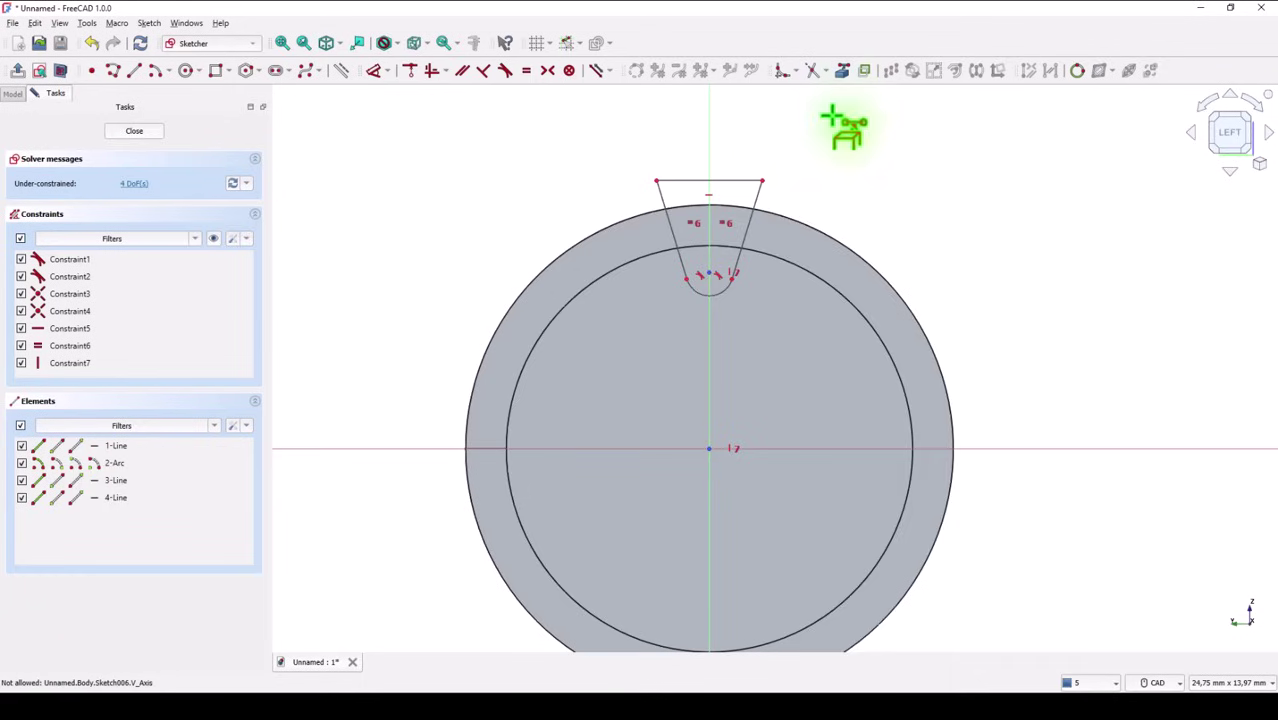
click(791, 215)
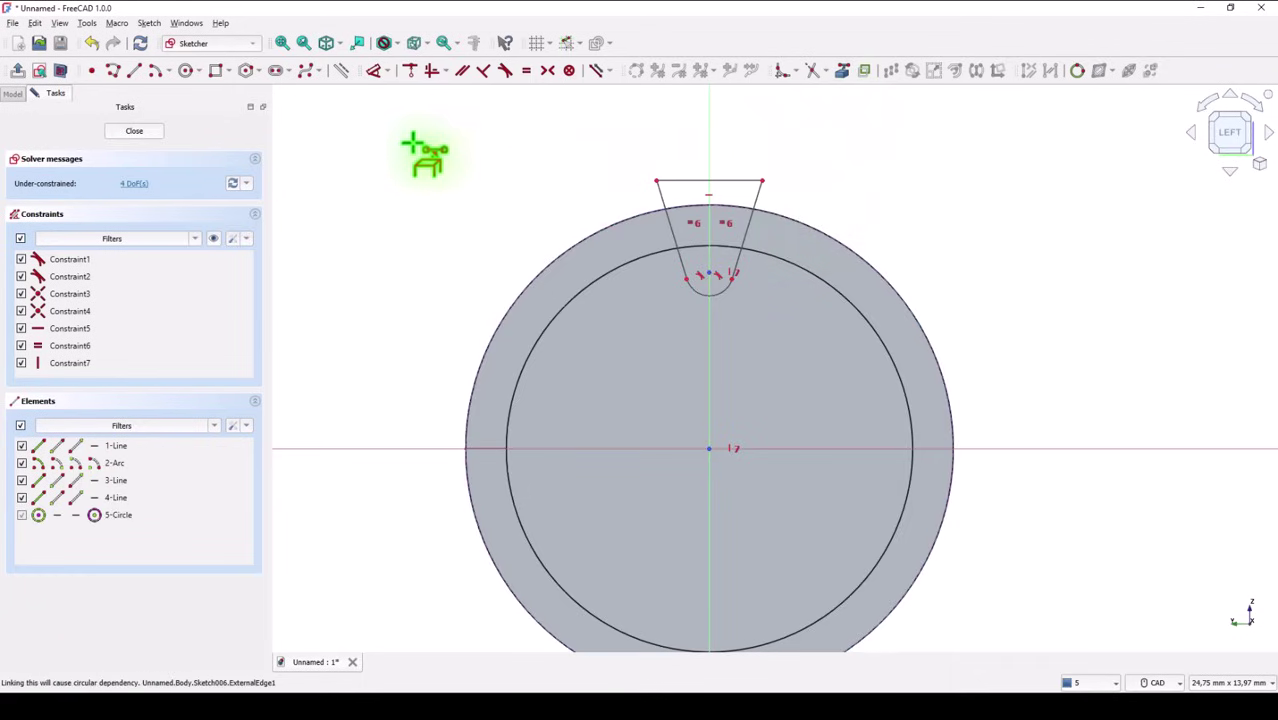
click(502, 72)
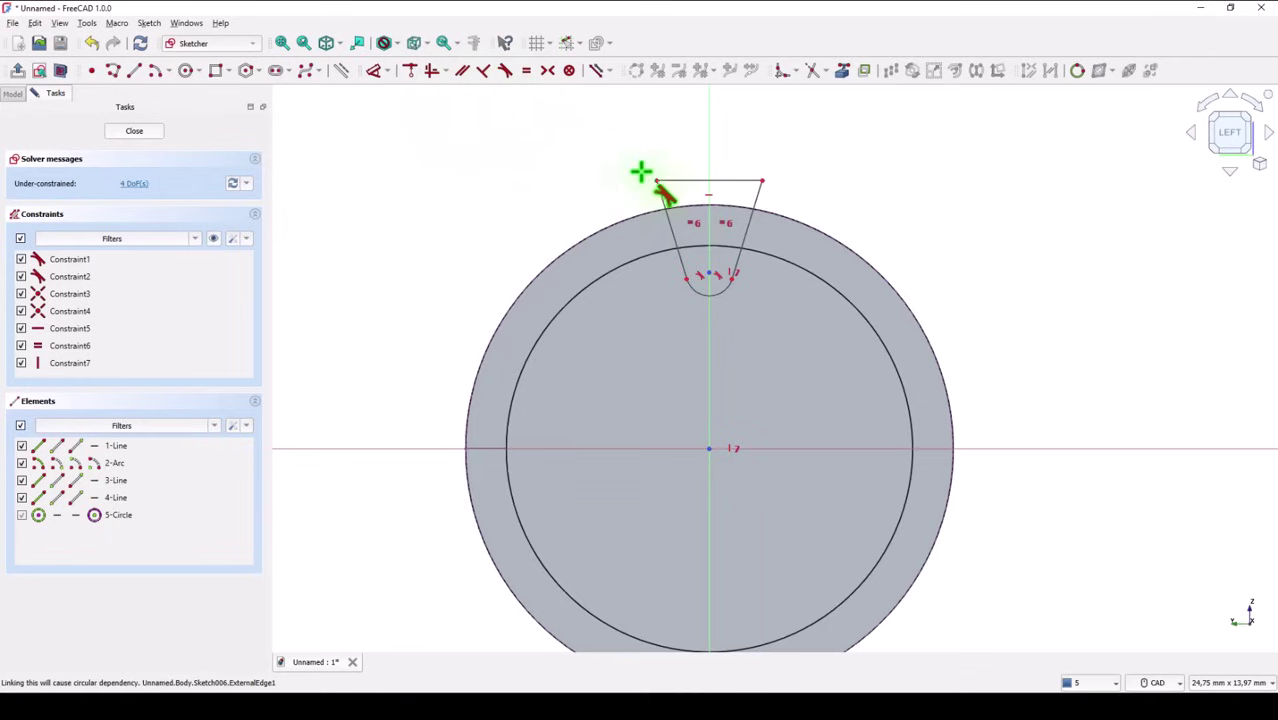
click(668, 196)
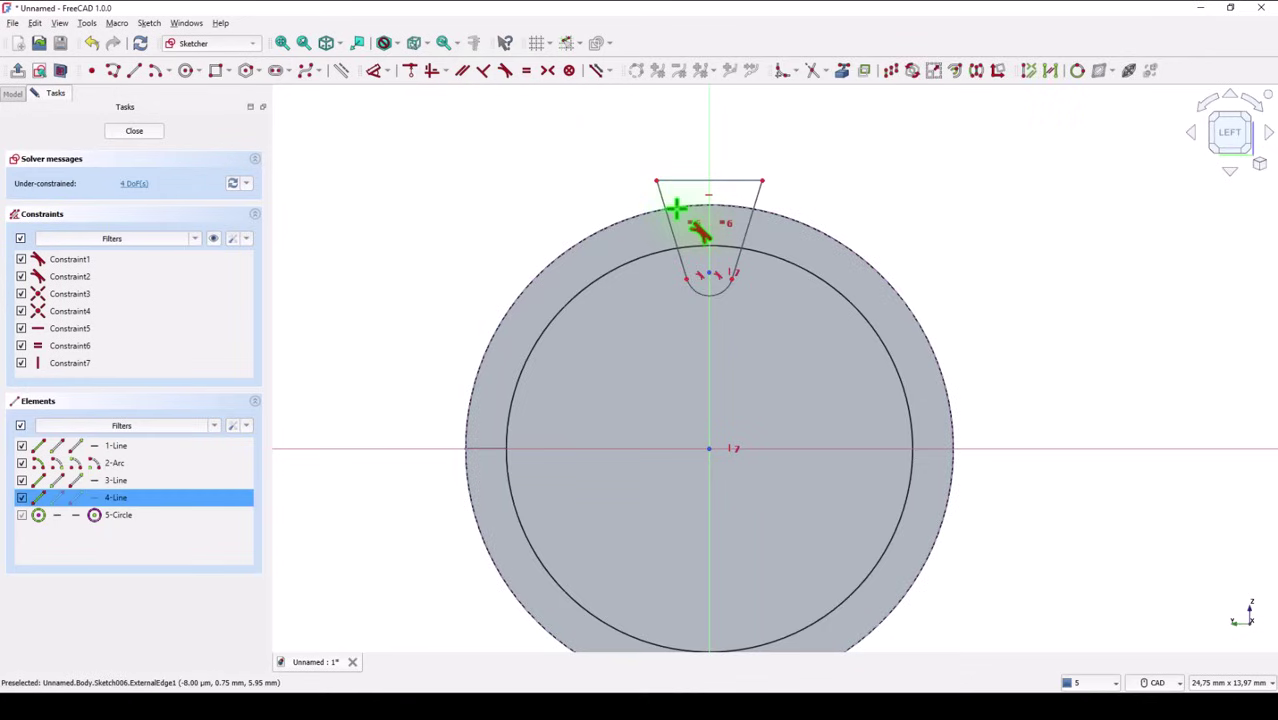
click(676, 207)
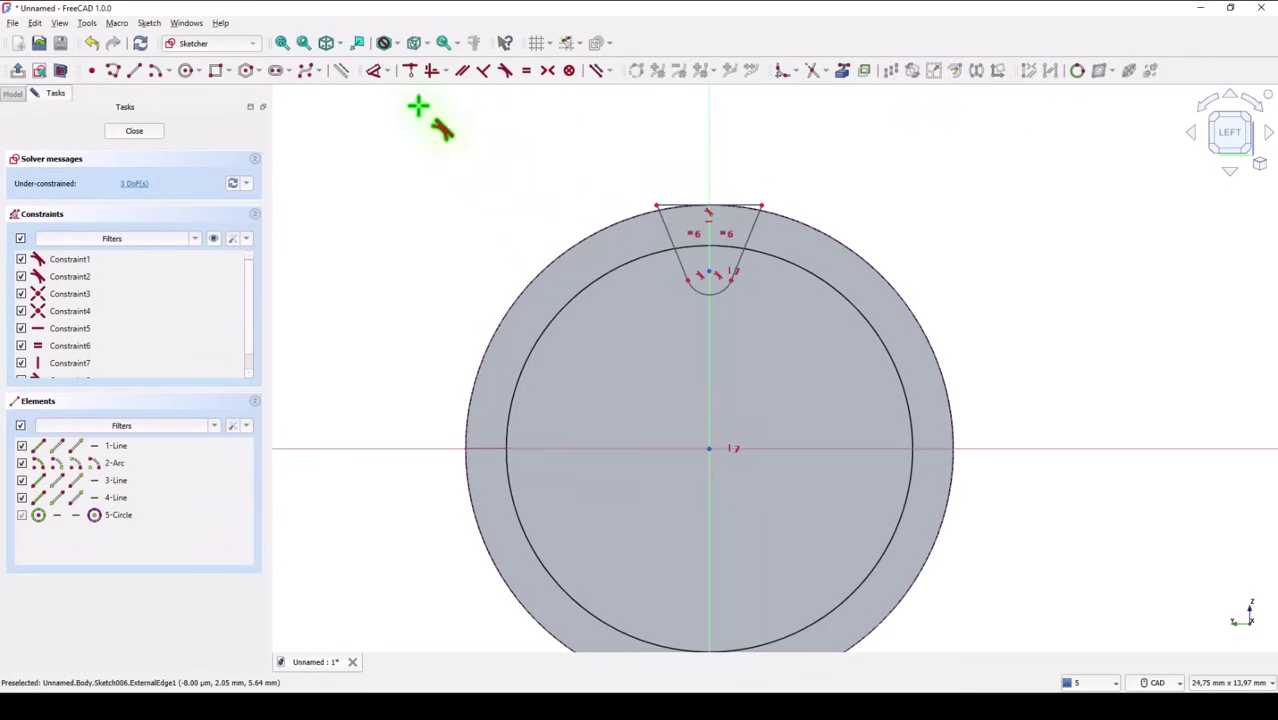
Step: Dimension the angle between the V profile's two slanted lines as 60°
click(370, 72)
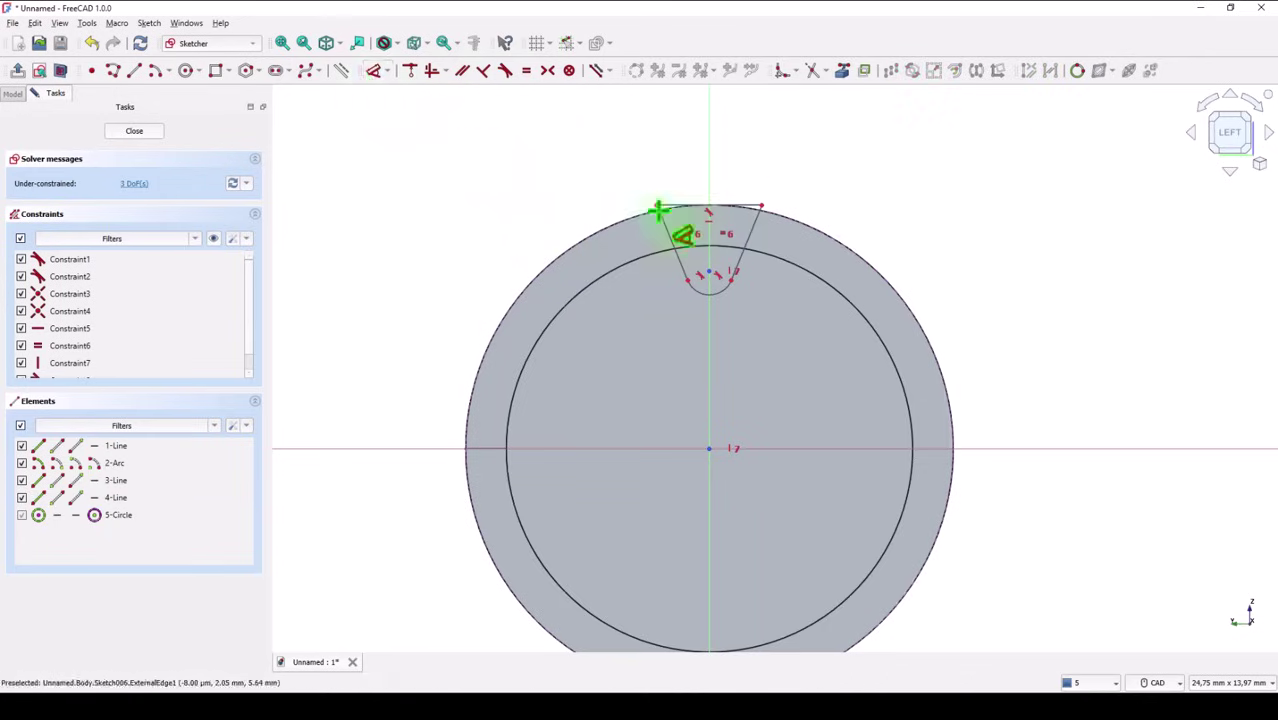
click(668, 229)
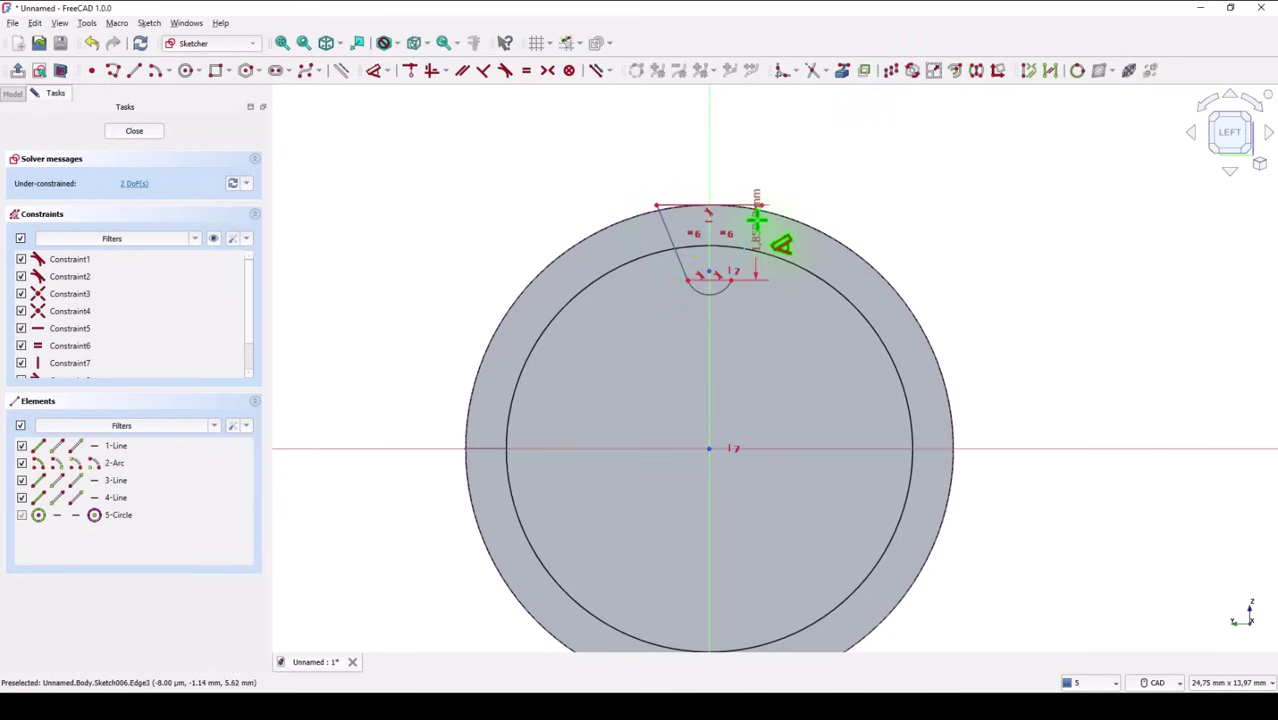
click(757, 218)
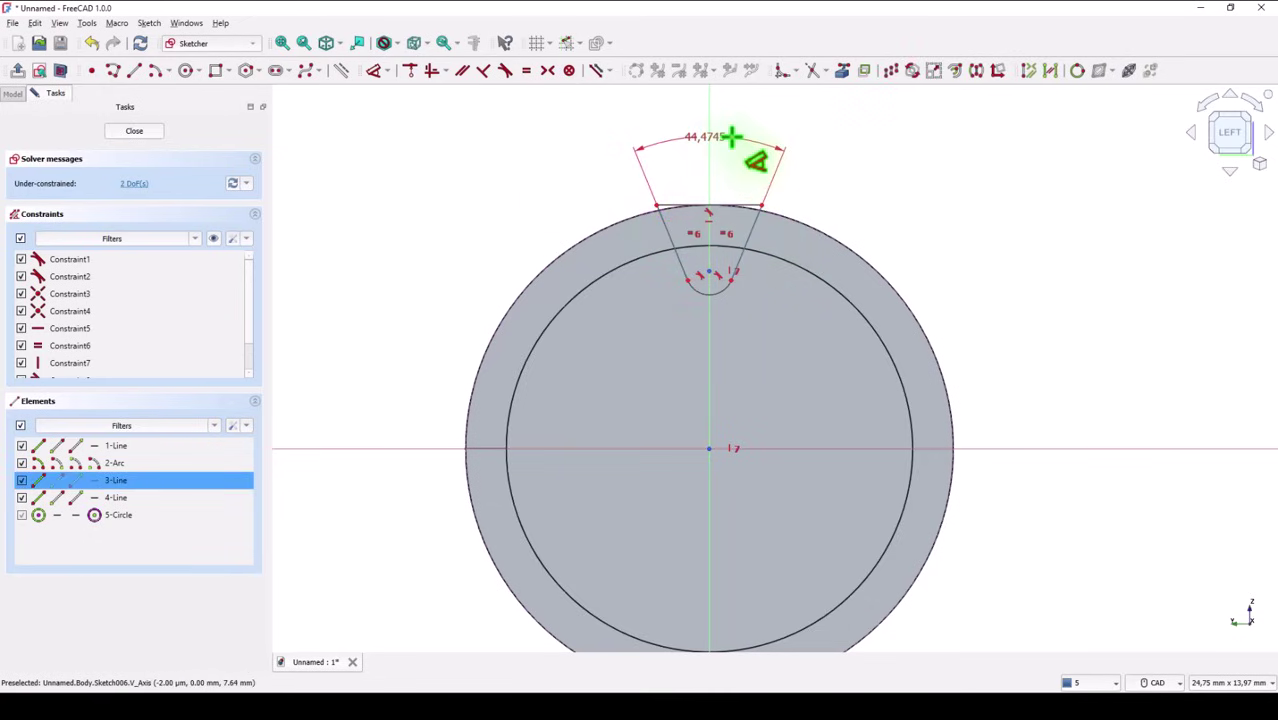
click(732, 137)
text(60)
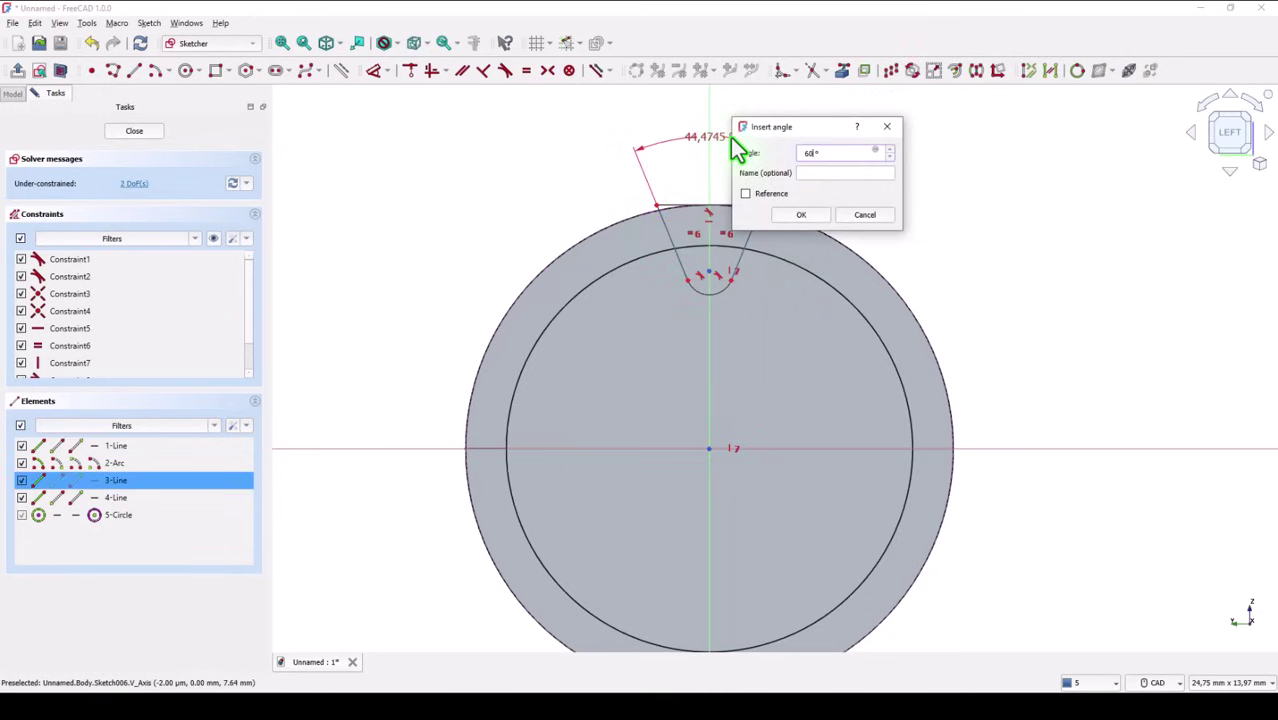
key(Return)
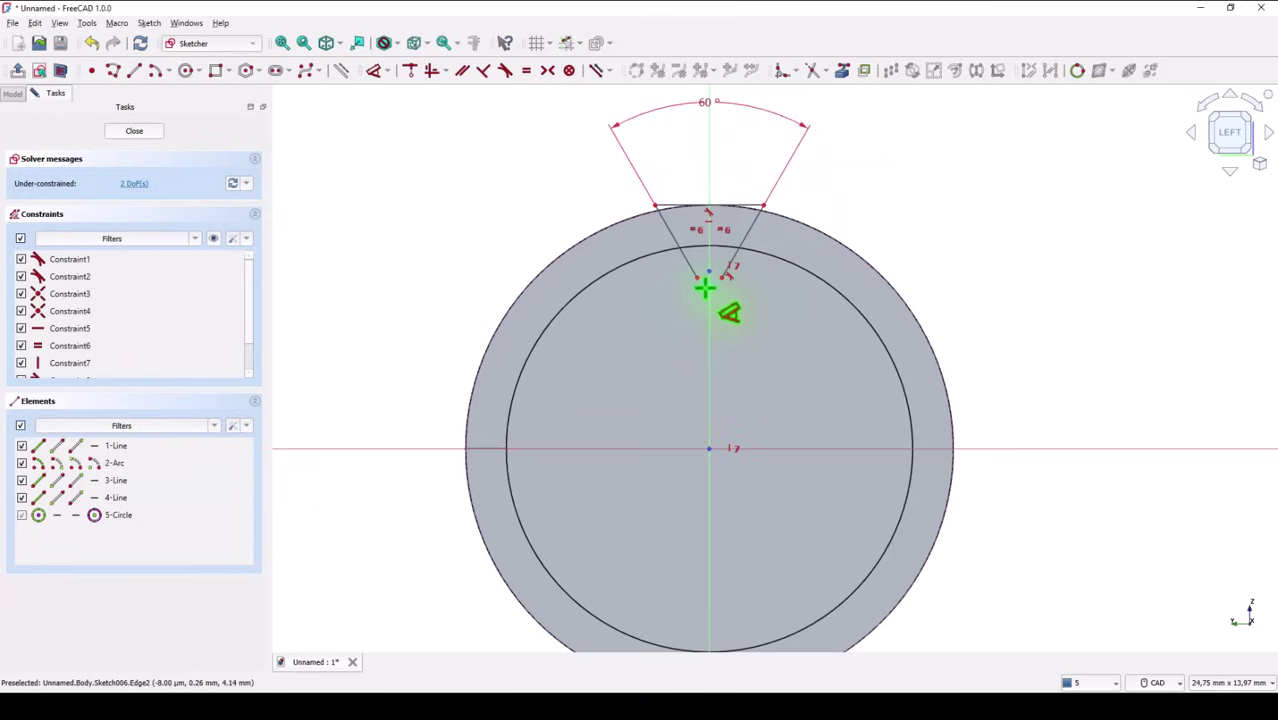
Step: Dimension the radius of the V profile's tip arc as 0.1 mm
click(704, 284)
click(648, 352)
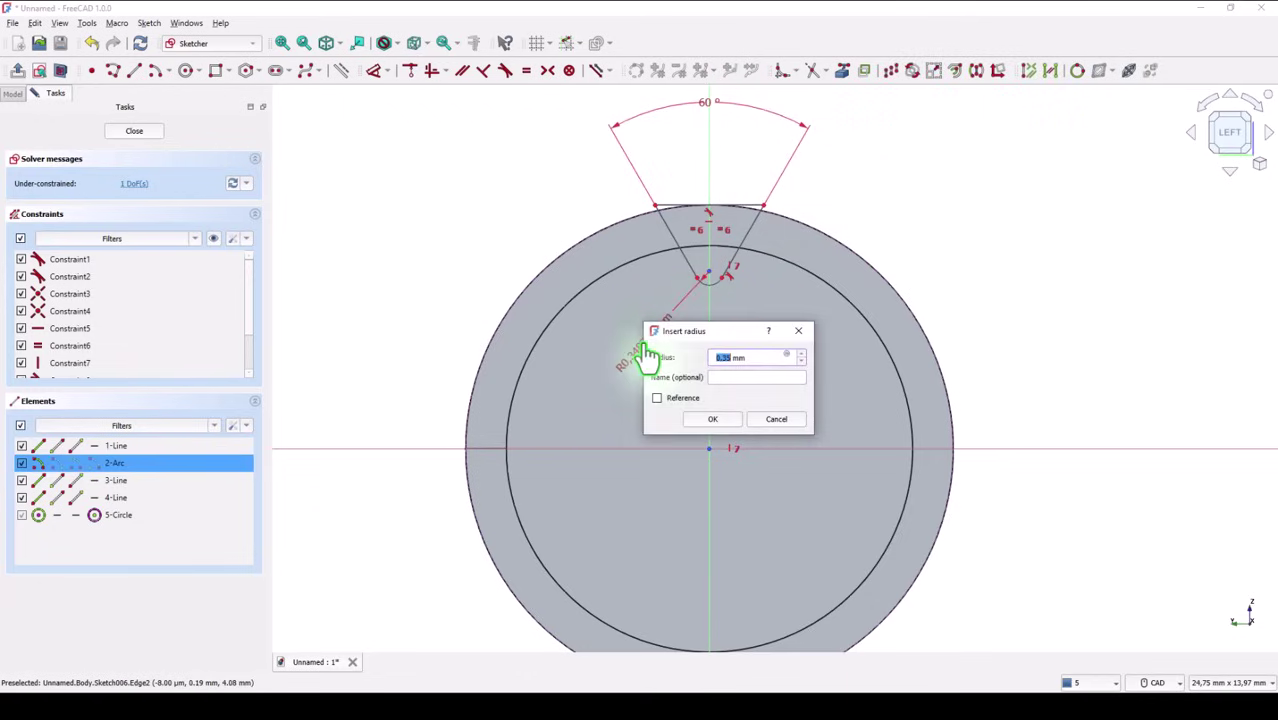
key(Return)
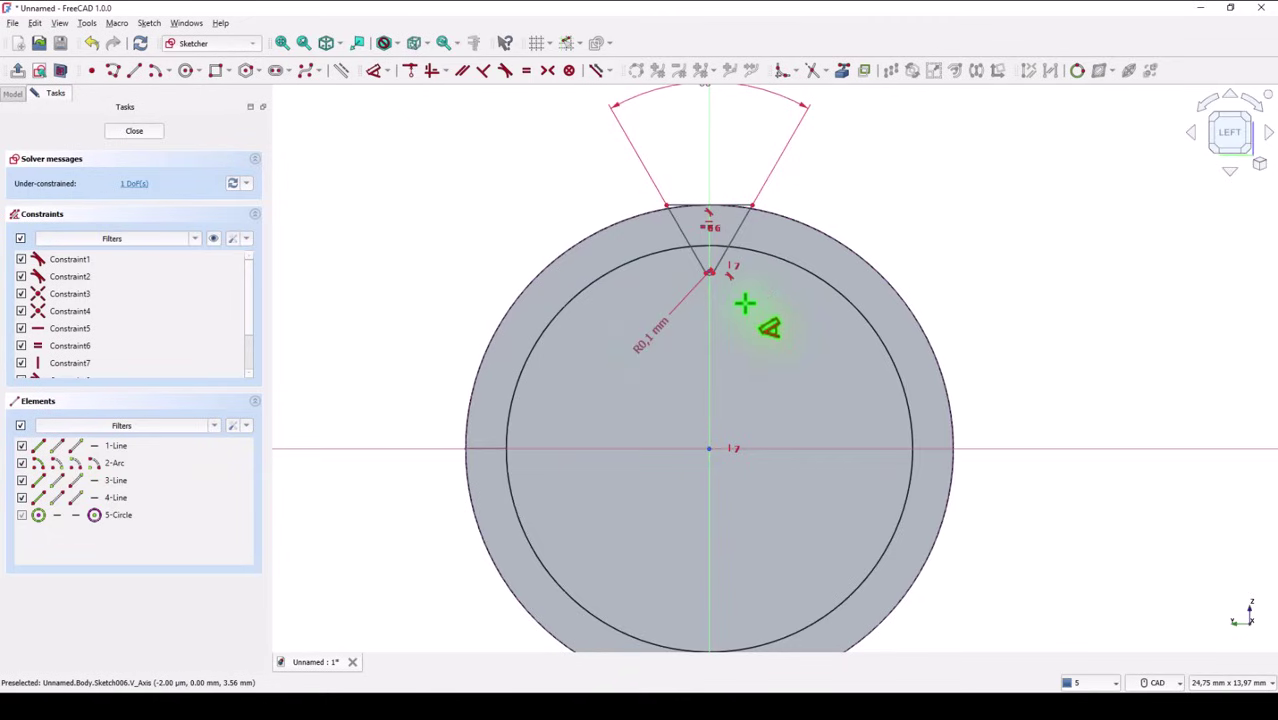
Step: Draw an arc centred on the sketch origin that crosses both slanted lines of the V between the shaft's two concentric edges
click(155, 73)
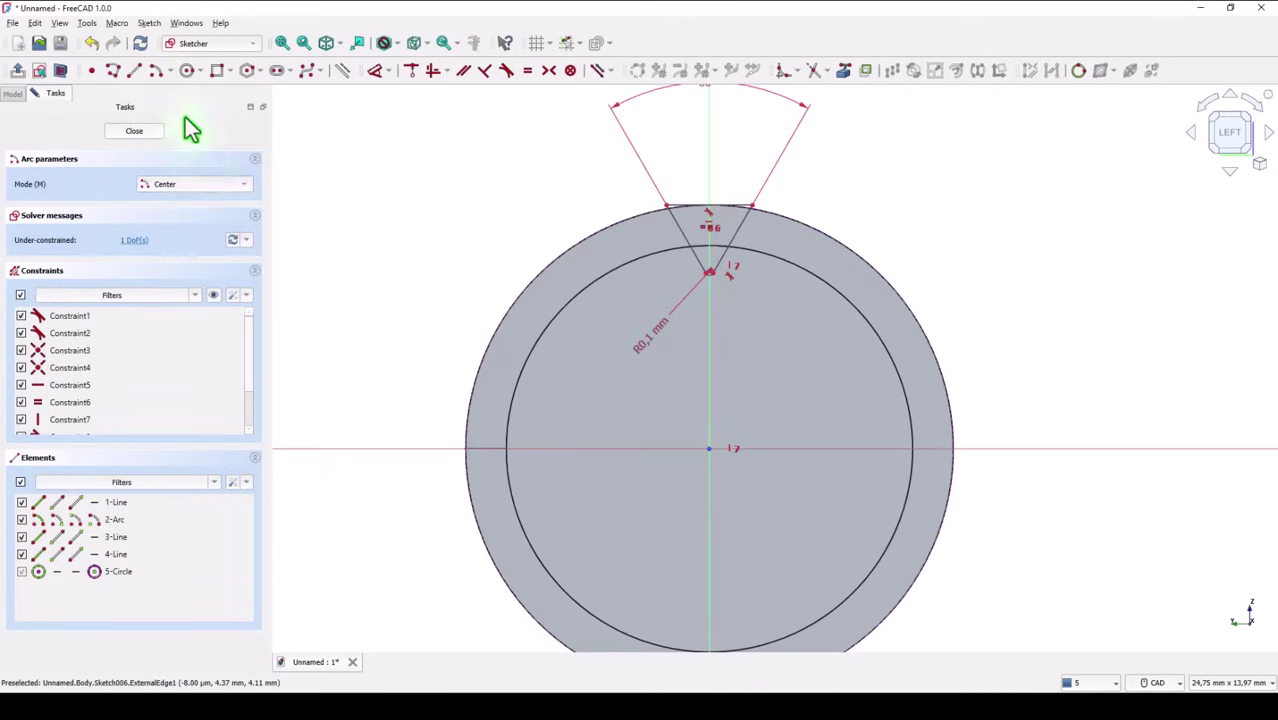
click(709, 450)
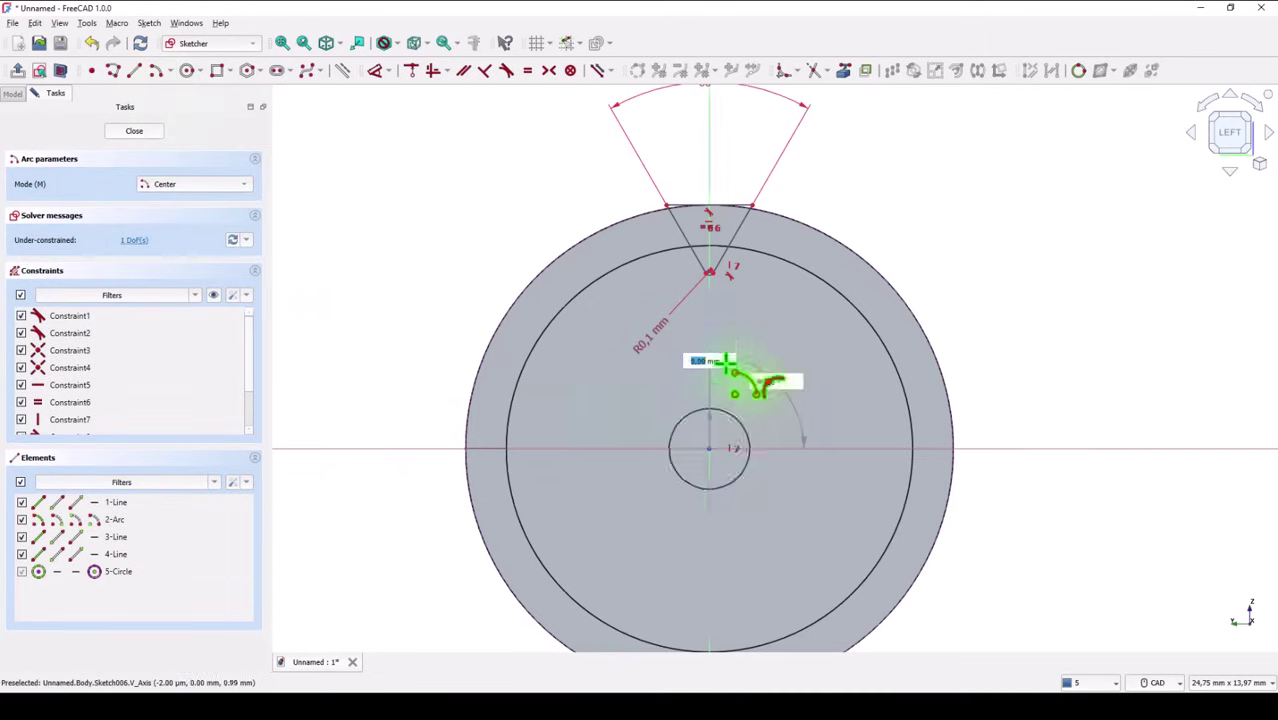
click(757, 232)
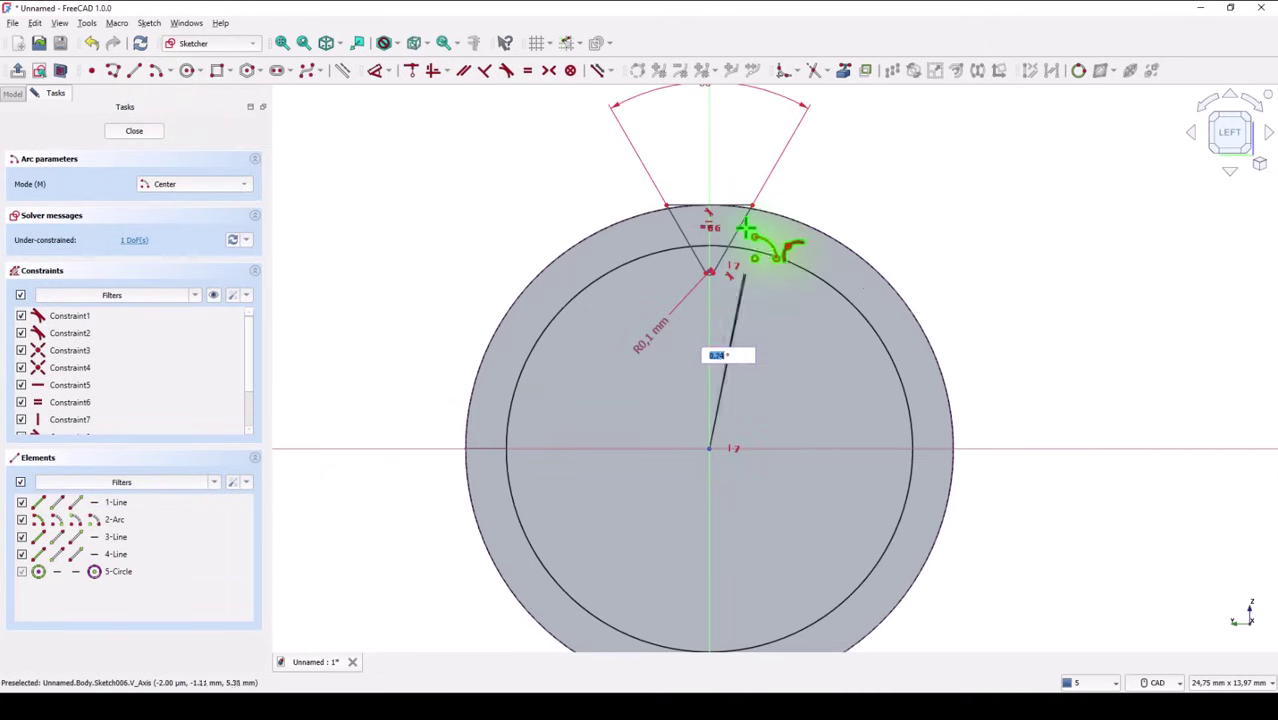
click(651, 232)
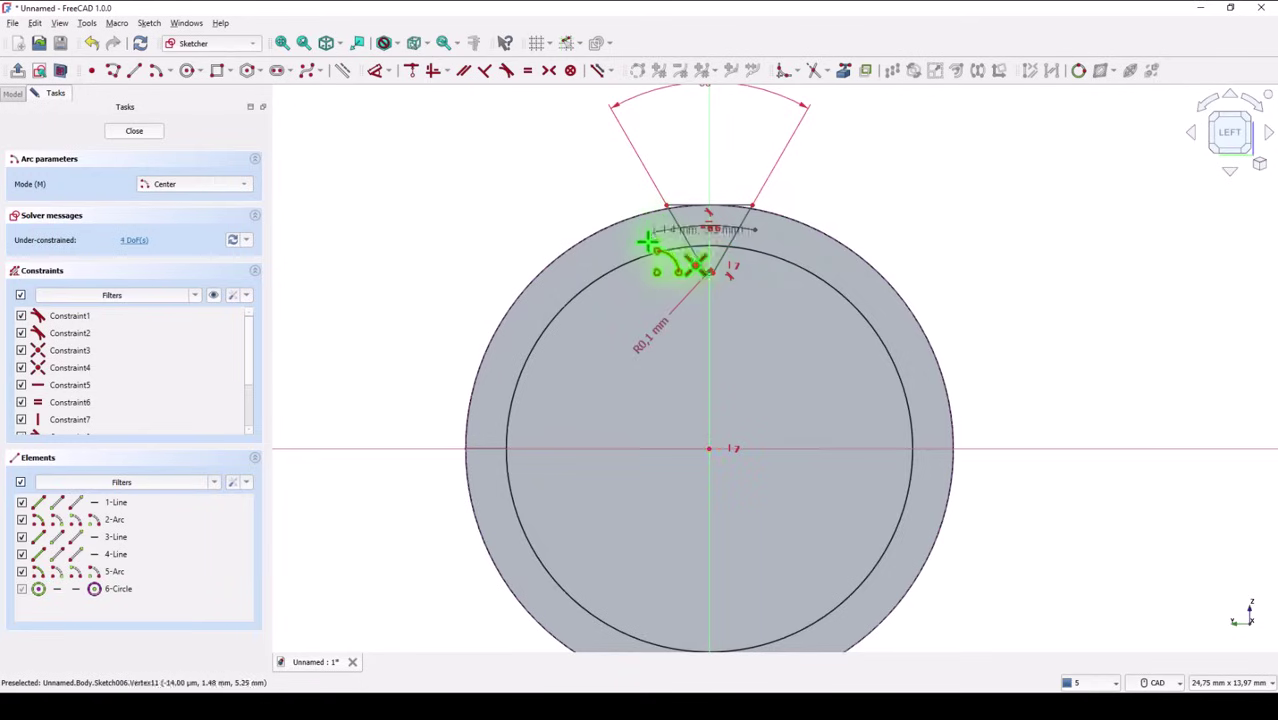
right_click(539, 200)
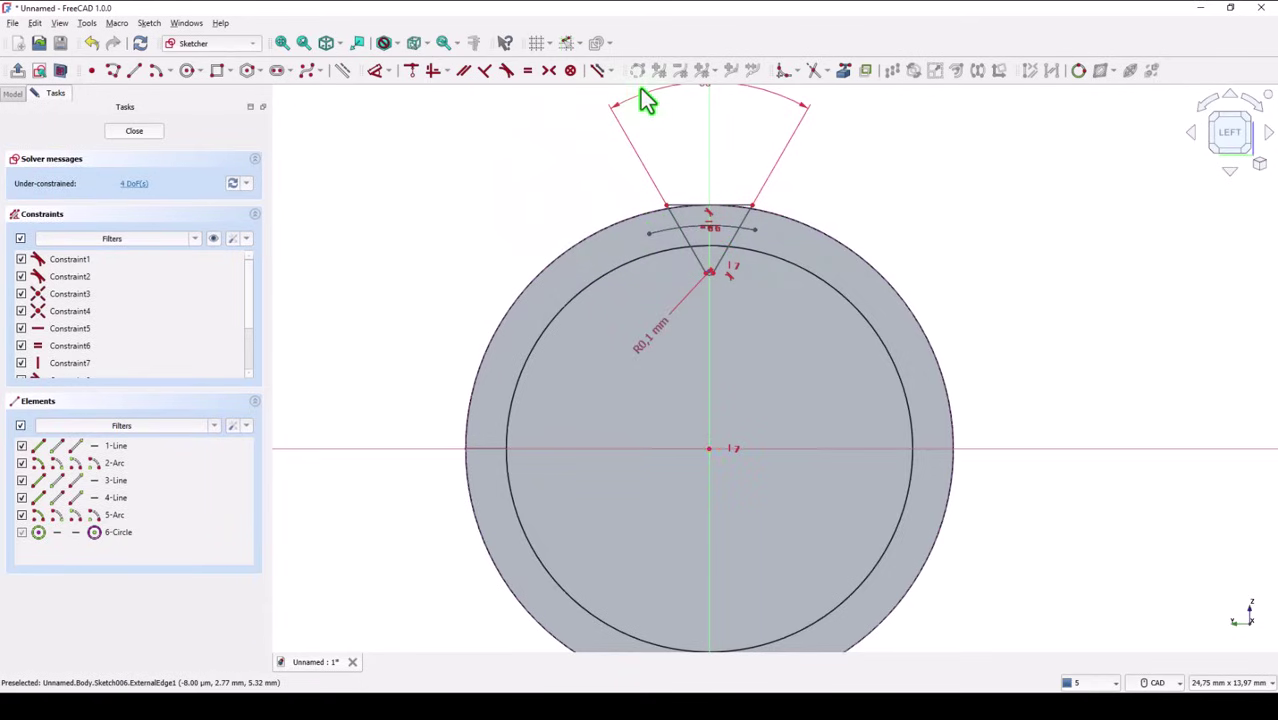
Step: Trim both ends of the origin-centred arc that extend outside the V profile's slanted lines
click(813, 70)
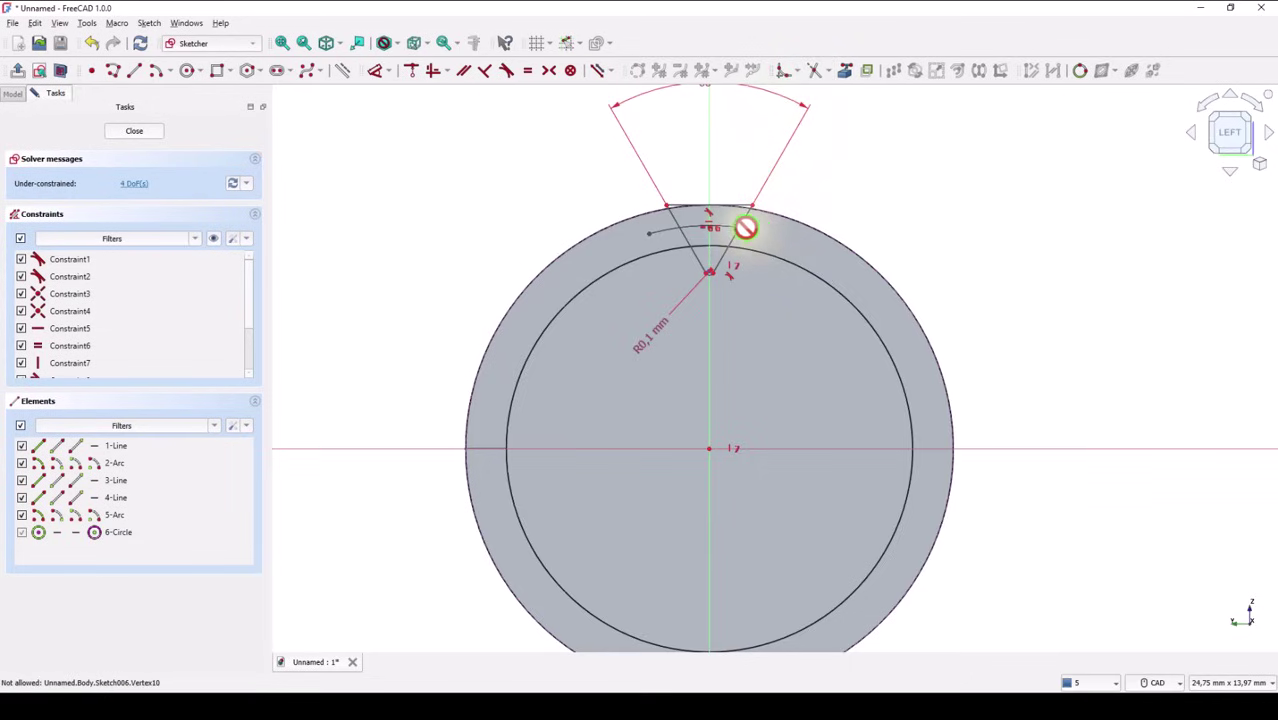
scroll(748, 235, up, 5)
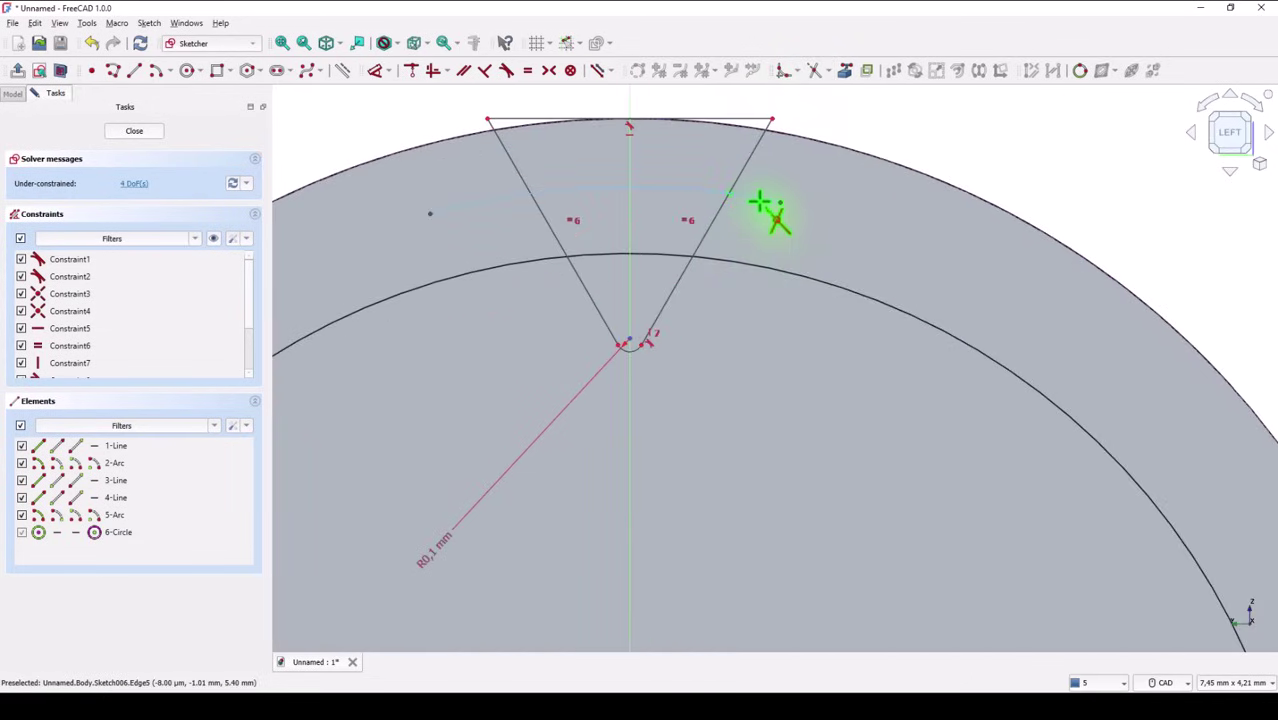
click(750, 204)
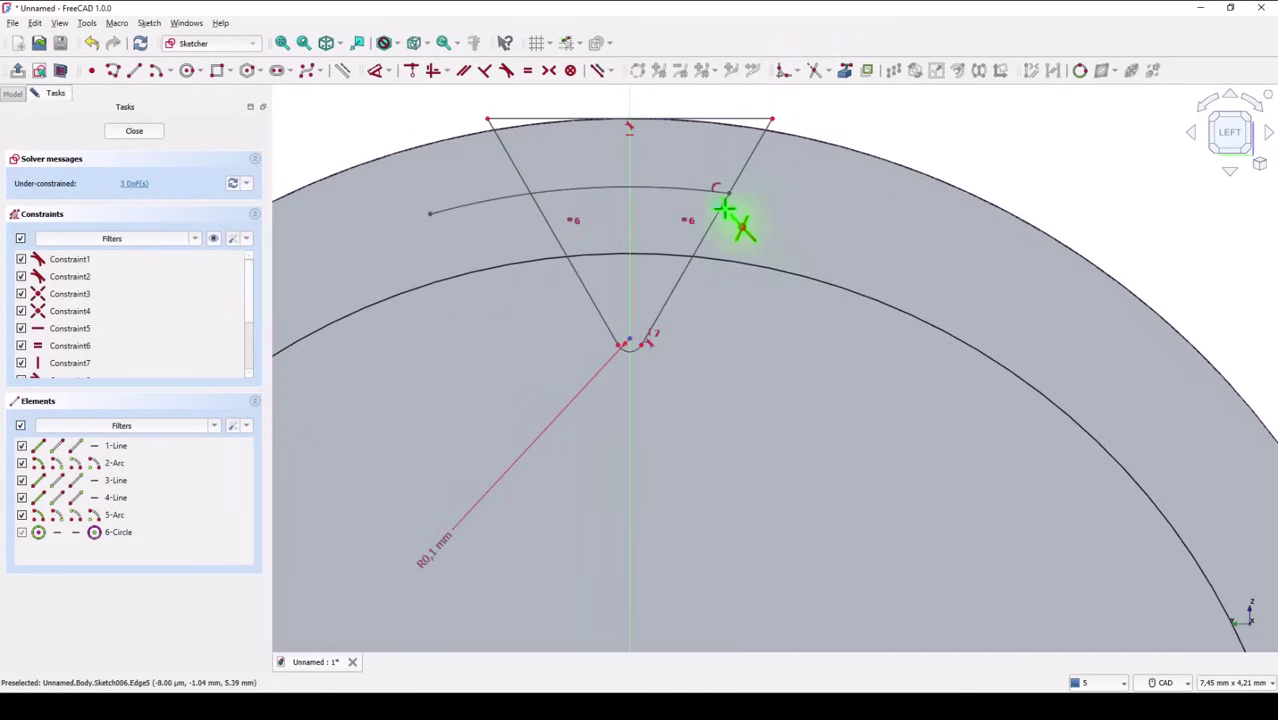
click(475, 203)
middle_drag(508, 251, 523, 452)
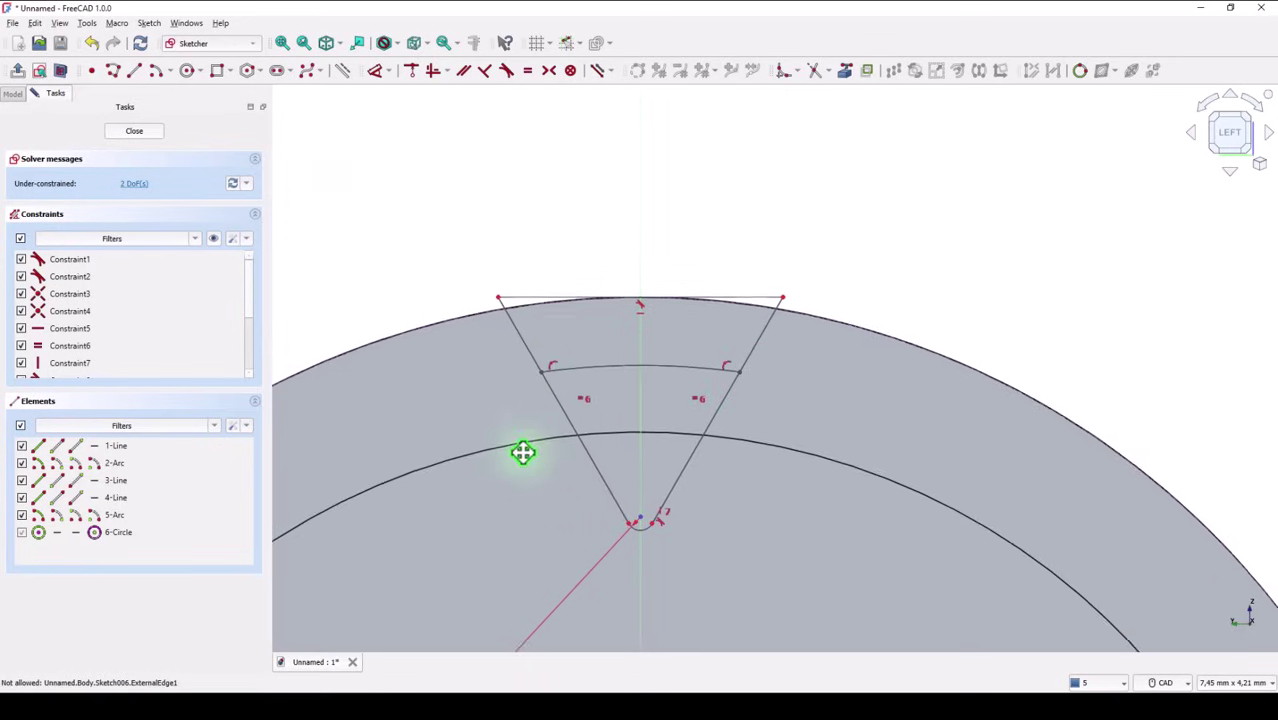
Step: Dimension the horizontal distance between the trimmed arc's two endpoints as 0.576 mm
scroll(565, 300, down, 5)
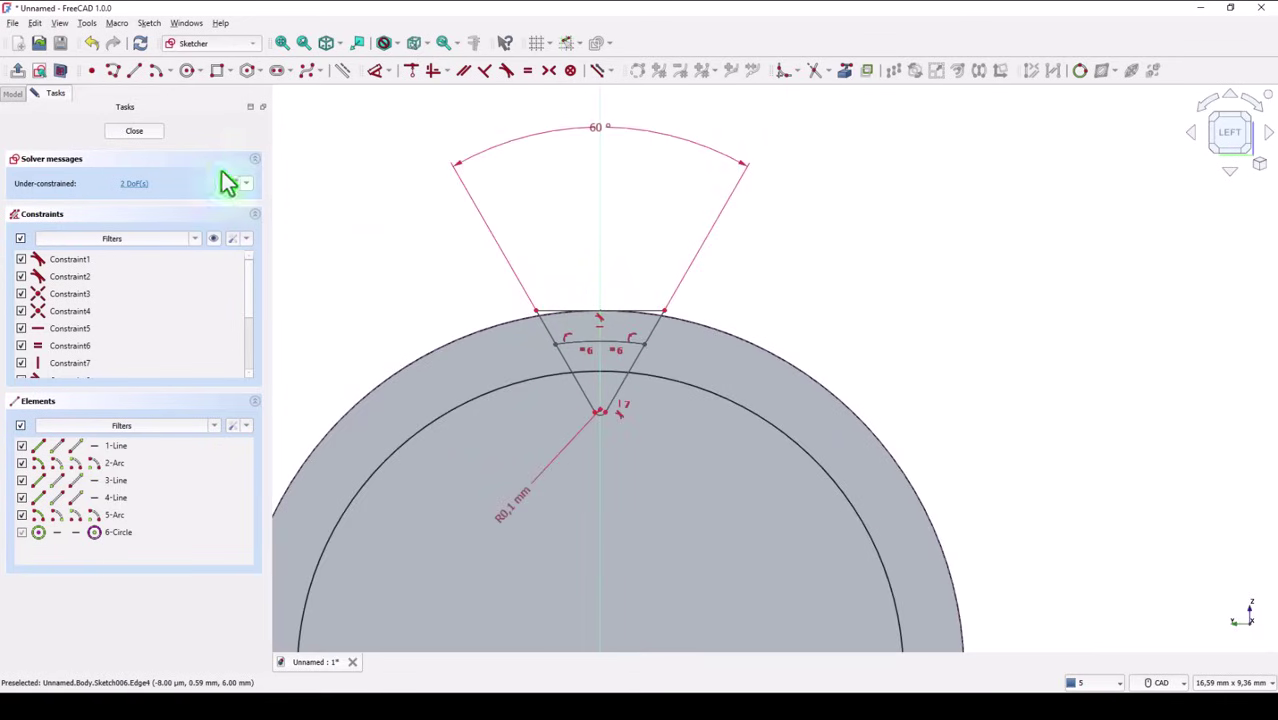
click(376, 72)
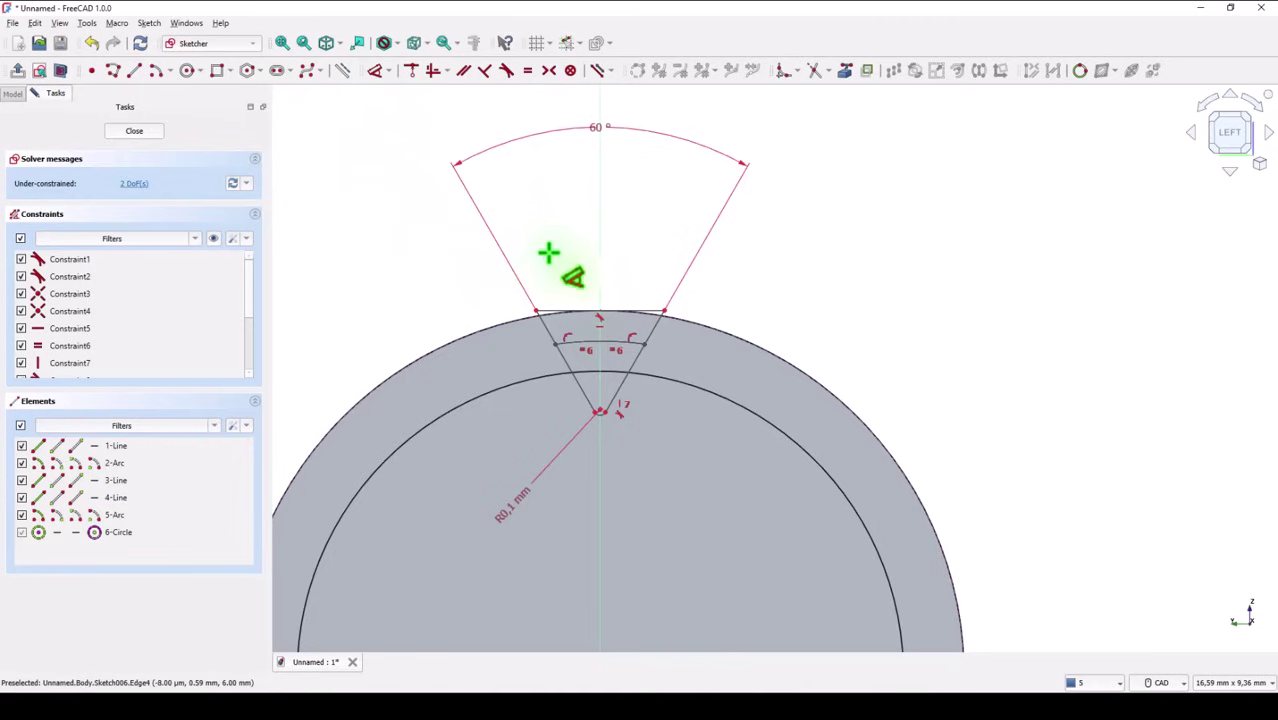
click(553, 344)
click(644, 345)
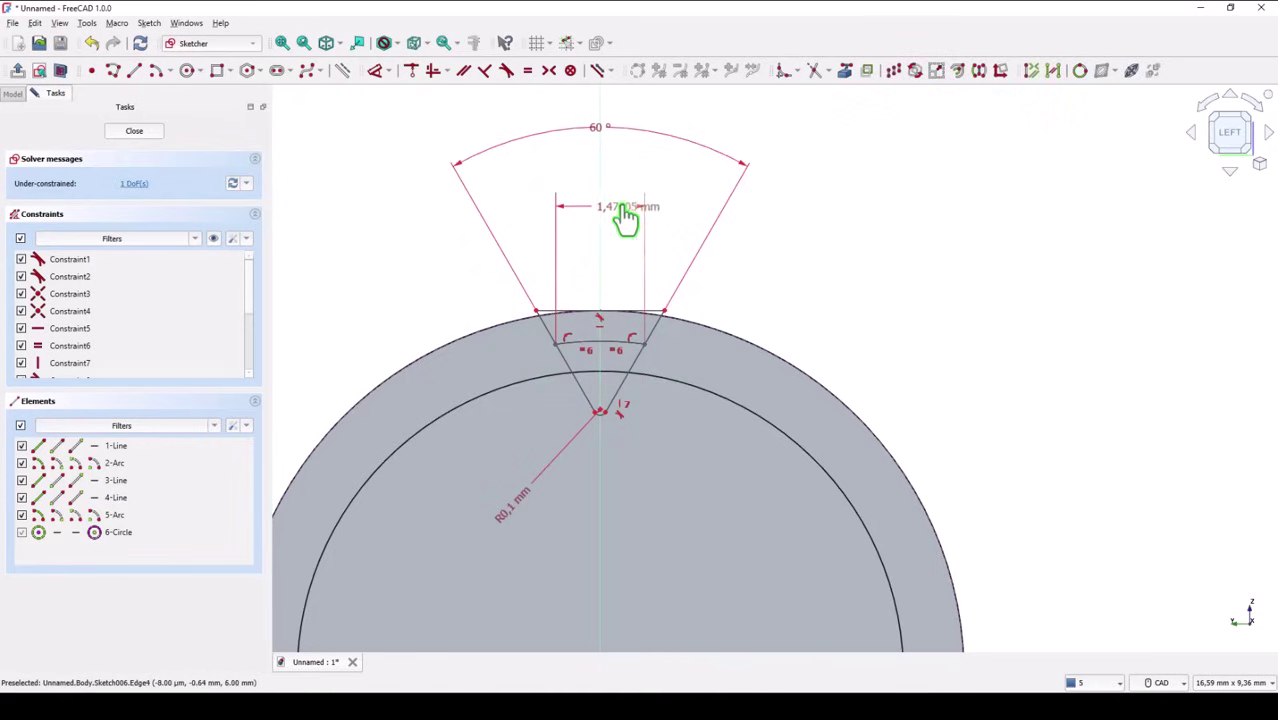
click(625, 216)
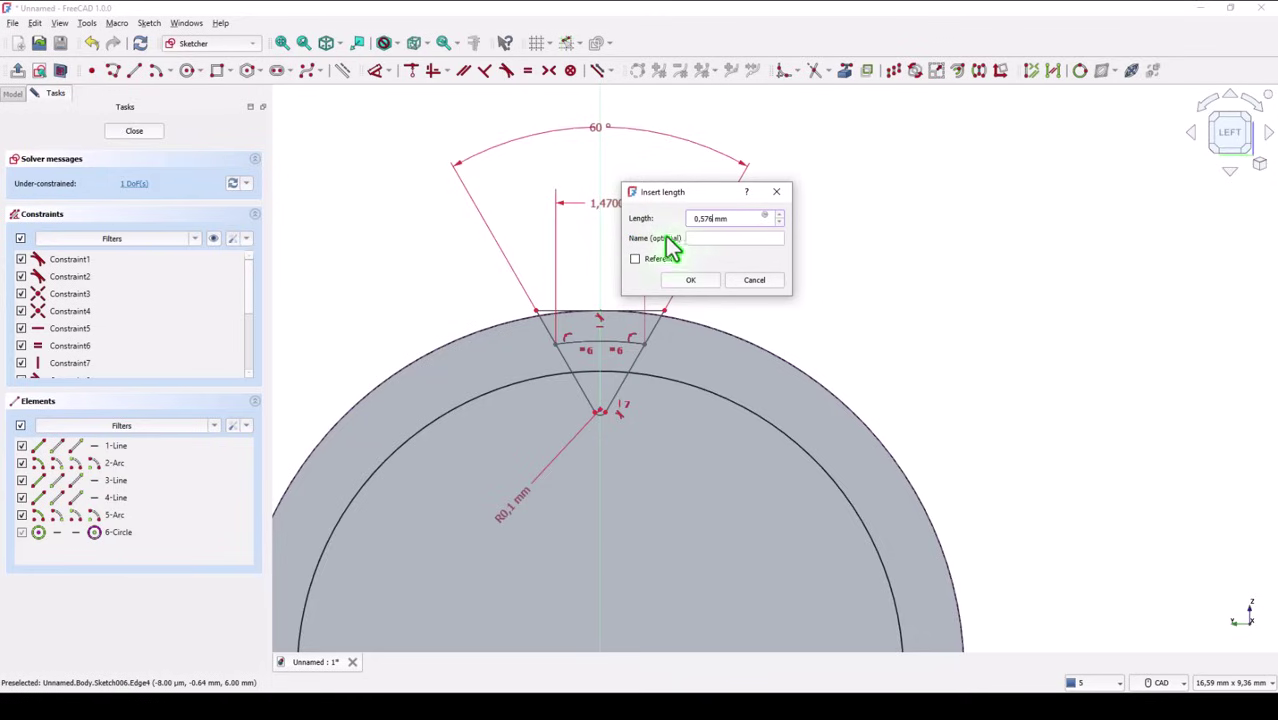
click(684, 284)
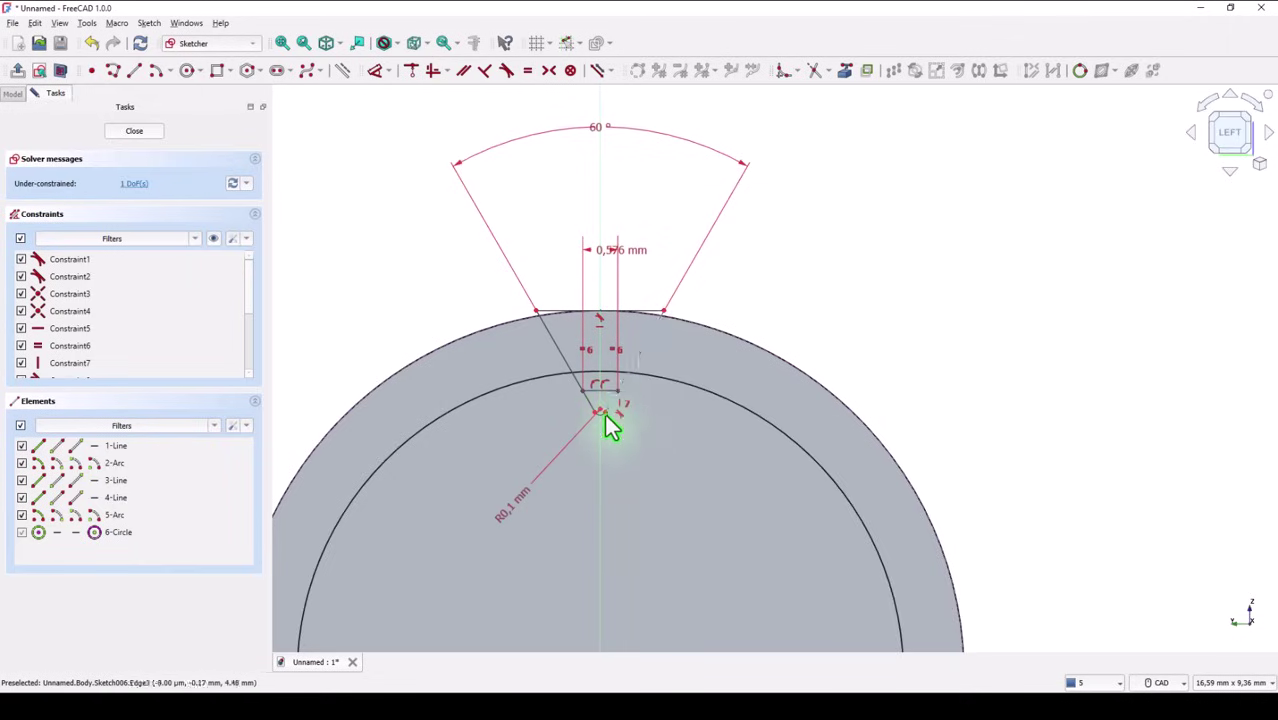
Step: Dimension the radius of the origin-centred arc across the V profile as 11/2 mm
scroll(604, 402, up, 3)
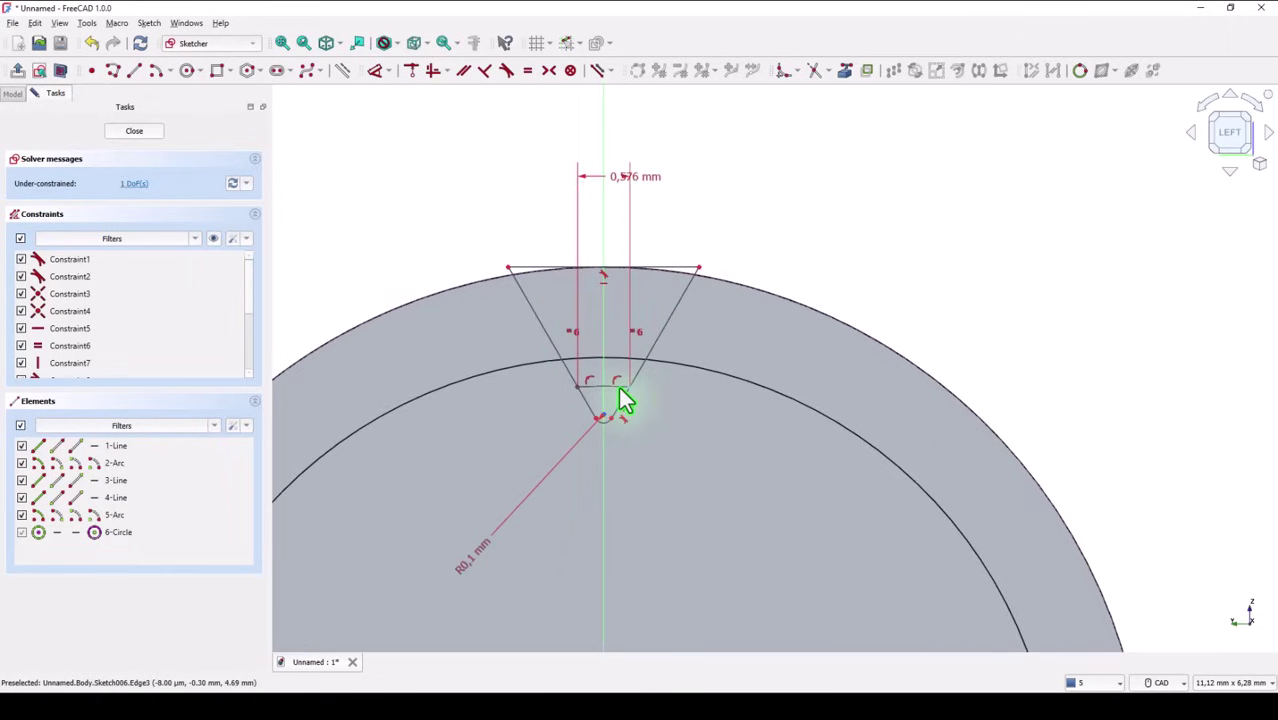
click(621, 389)
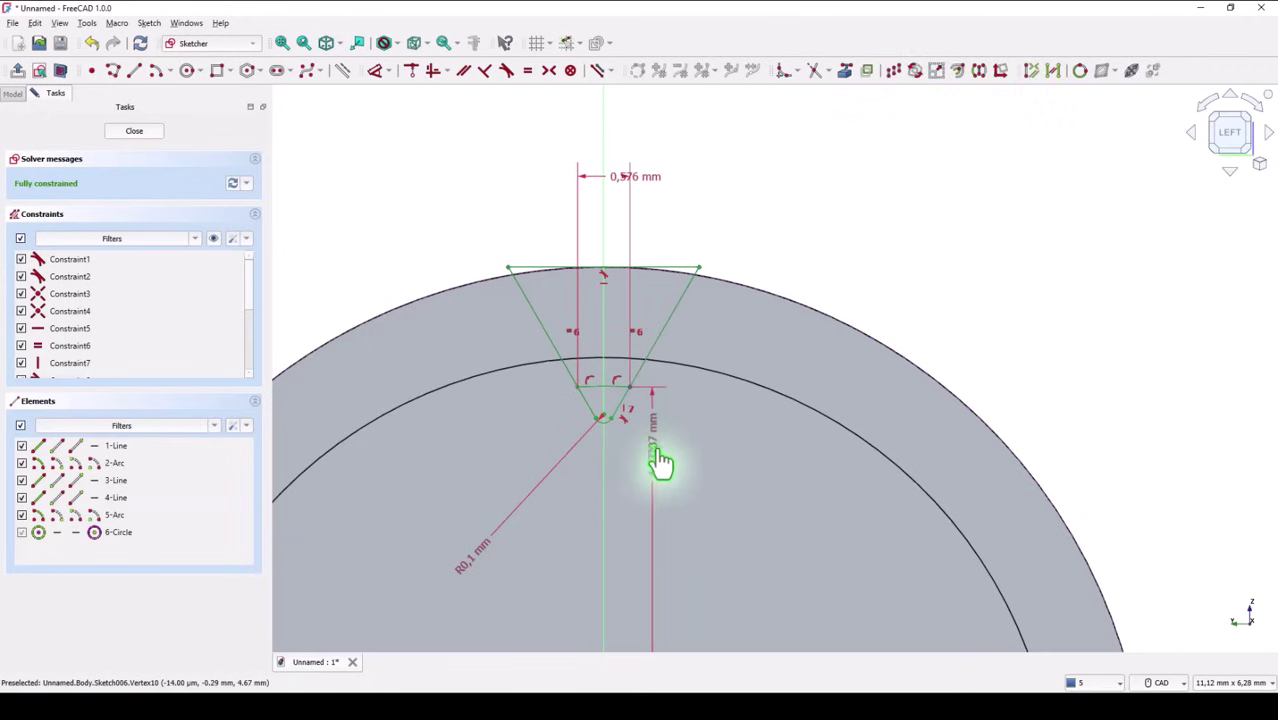
scroll(681, 474, down, 3)
scroll(681, 474, up, 1)
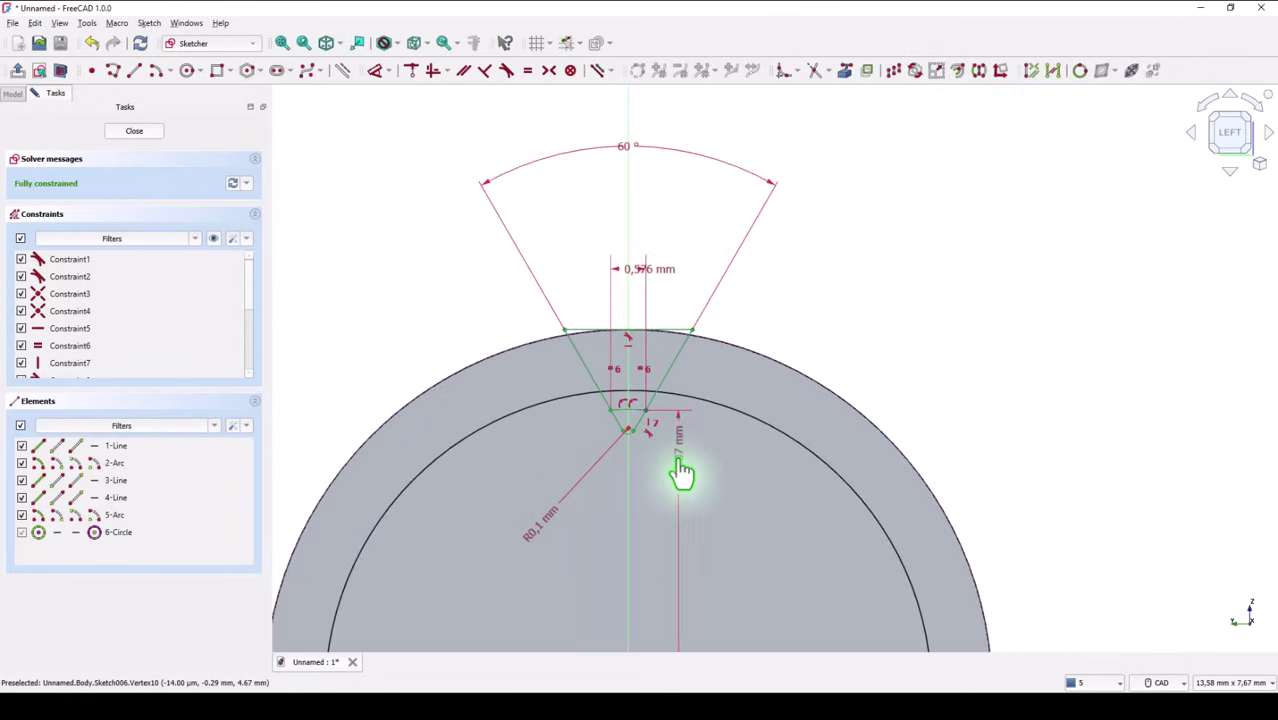
drag(682, 491, 639, 432)
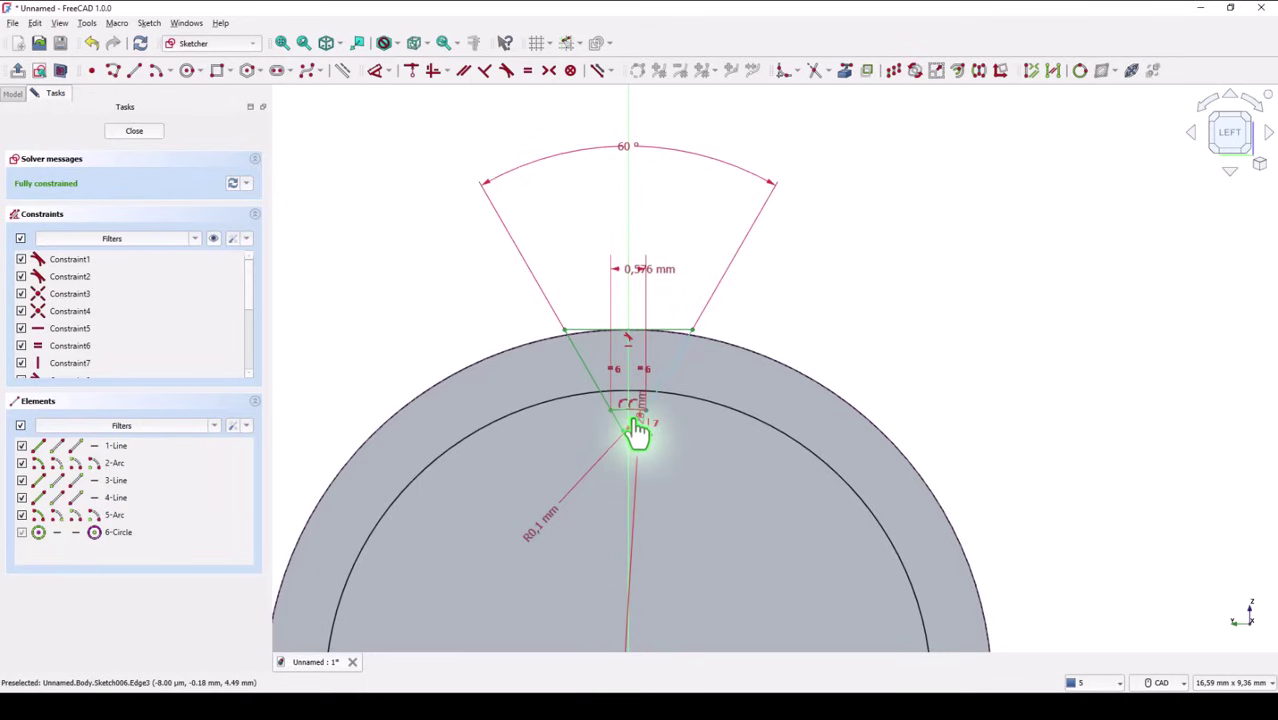
scroll(636, 430, up, 5)
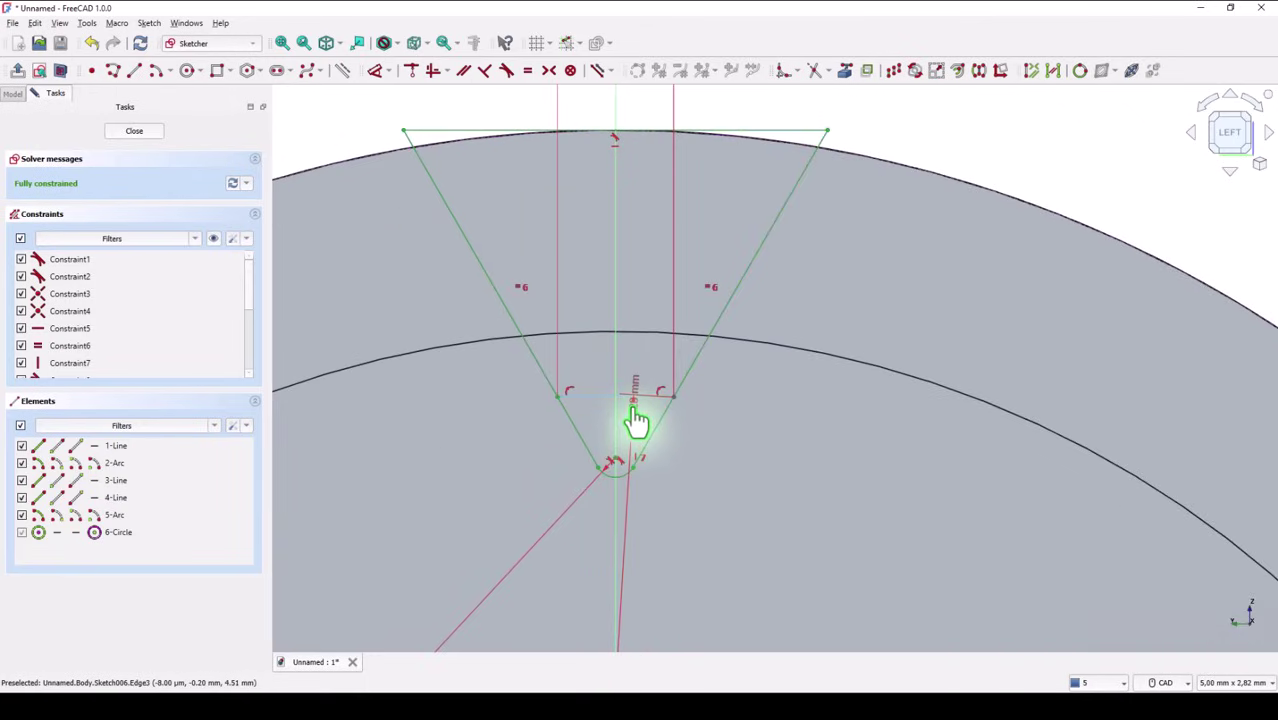
click(636, 421)
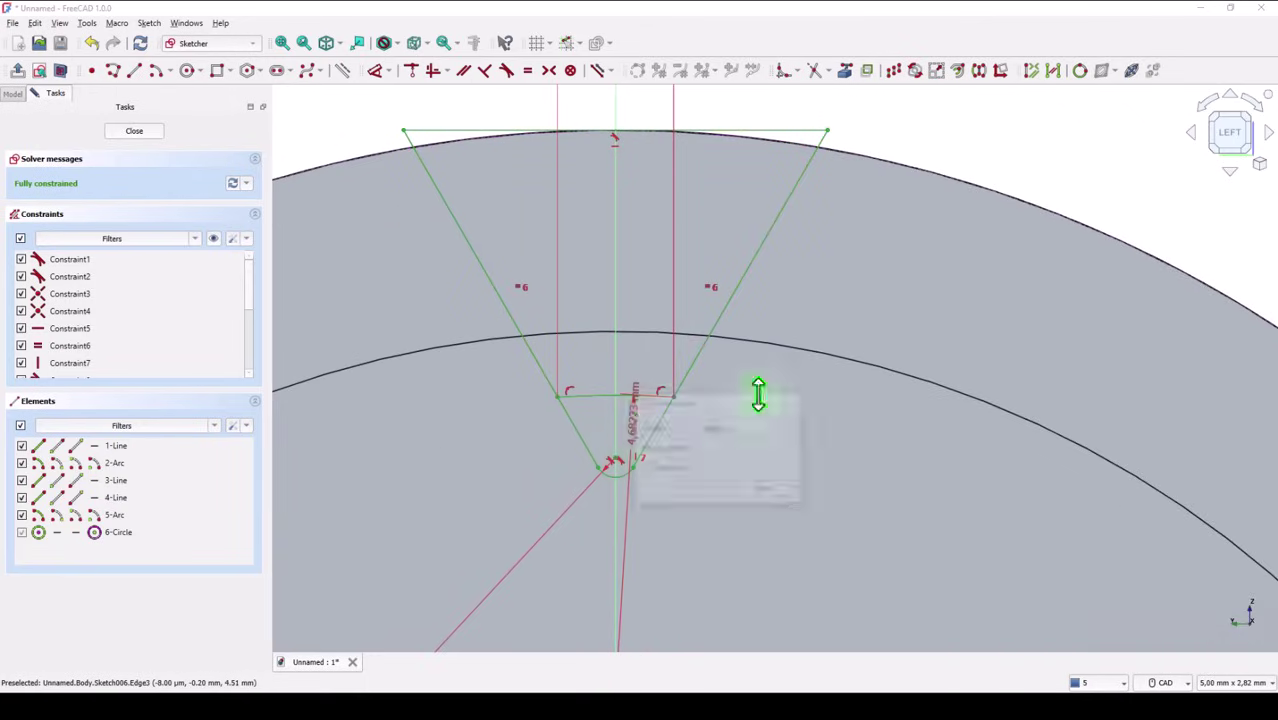
text(11/2 mm)
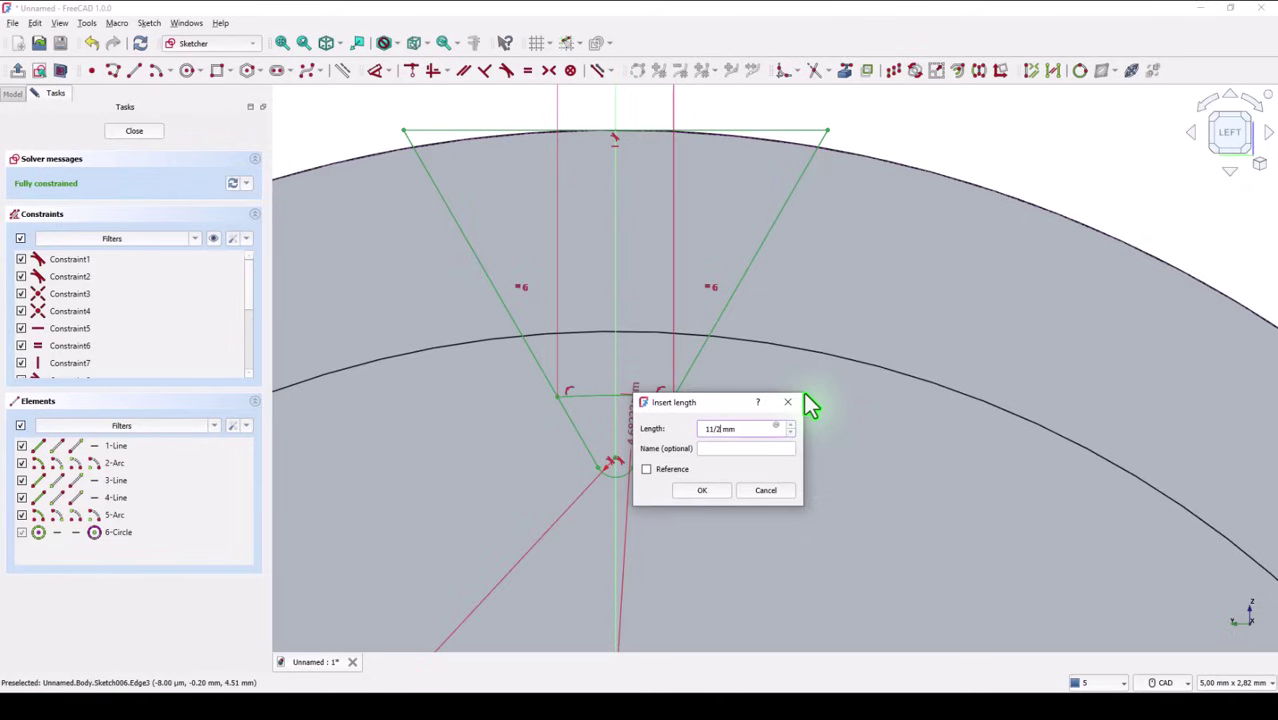
key(Return)
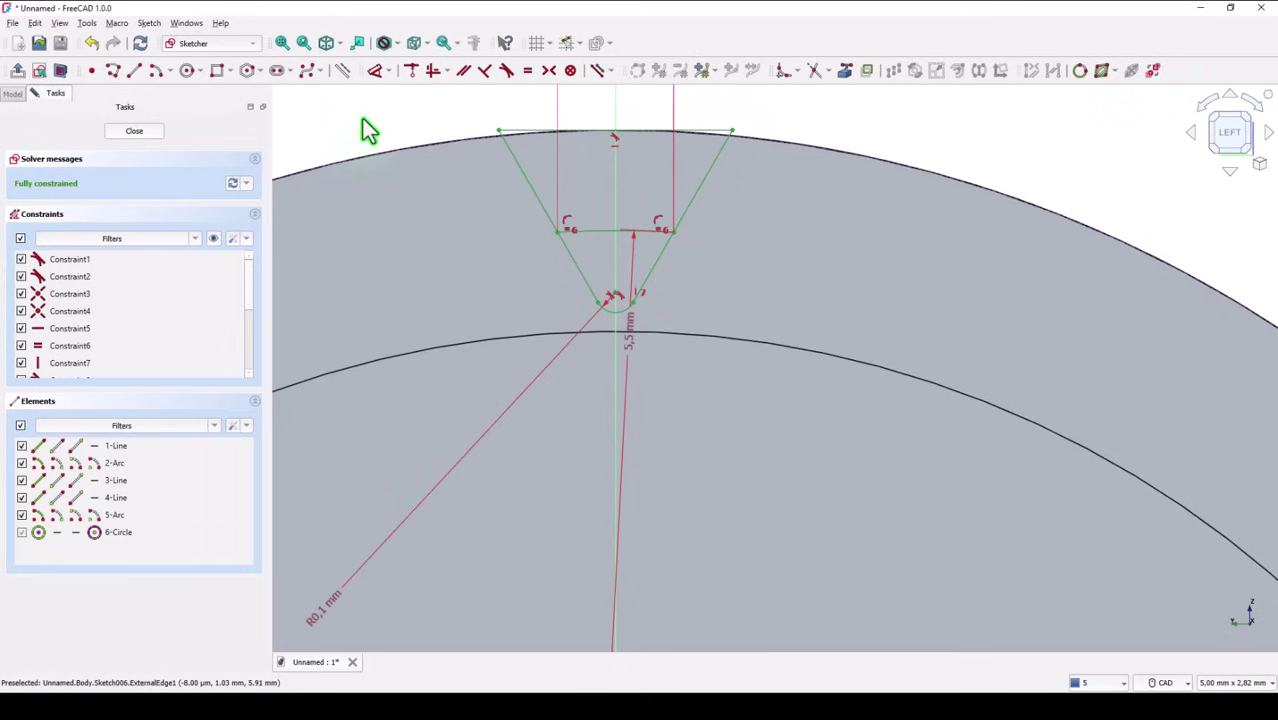
Step: Convert the origin-centred arc across the V to construction geometry and finish the sketch
click(597, 244)
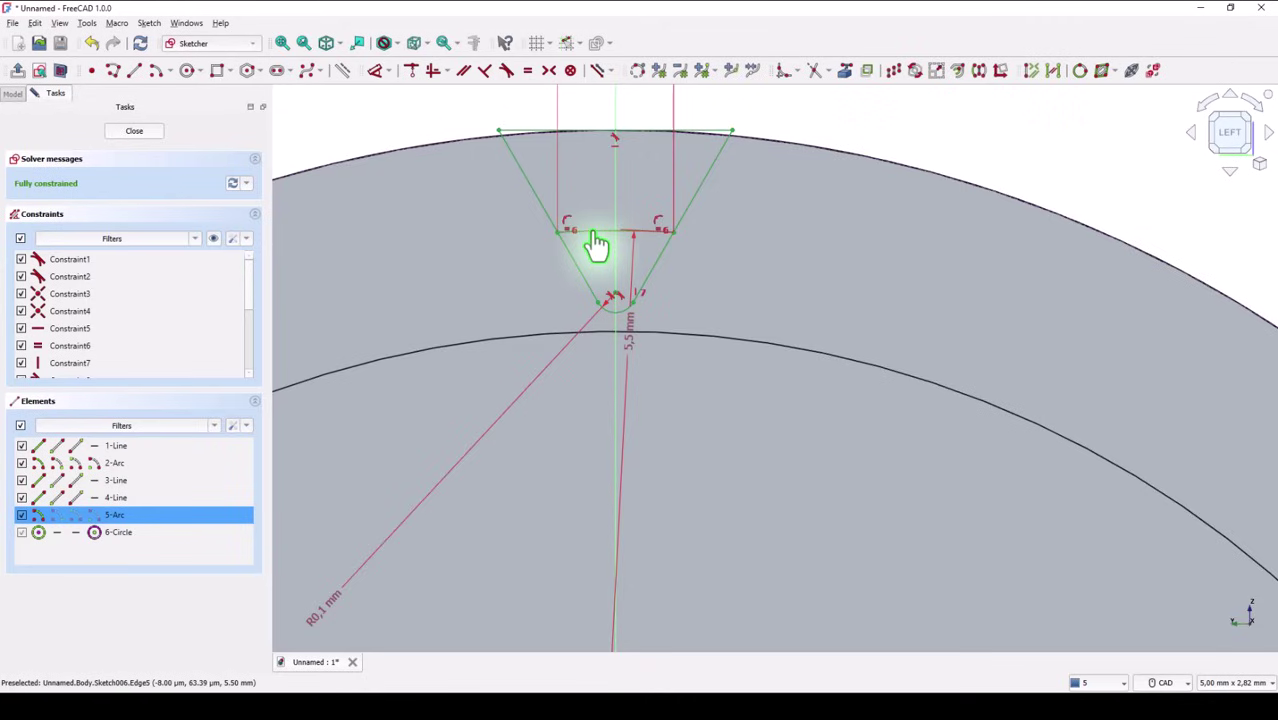
click(342, 72)
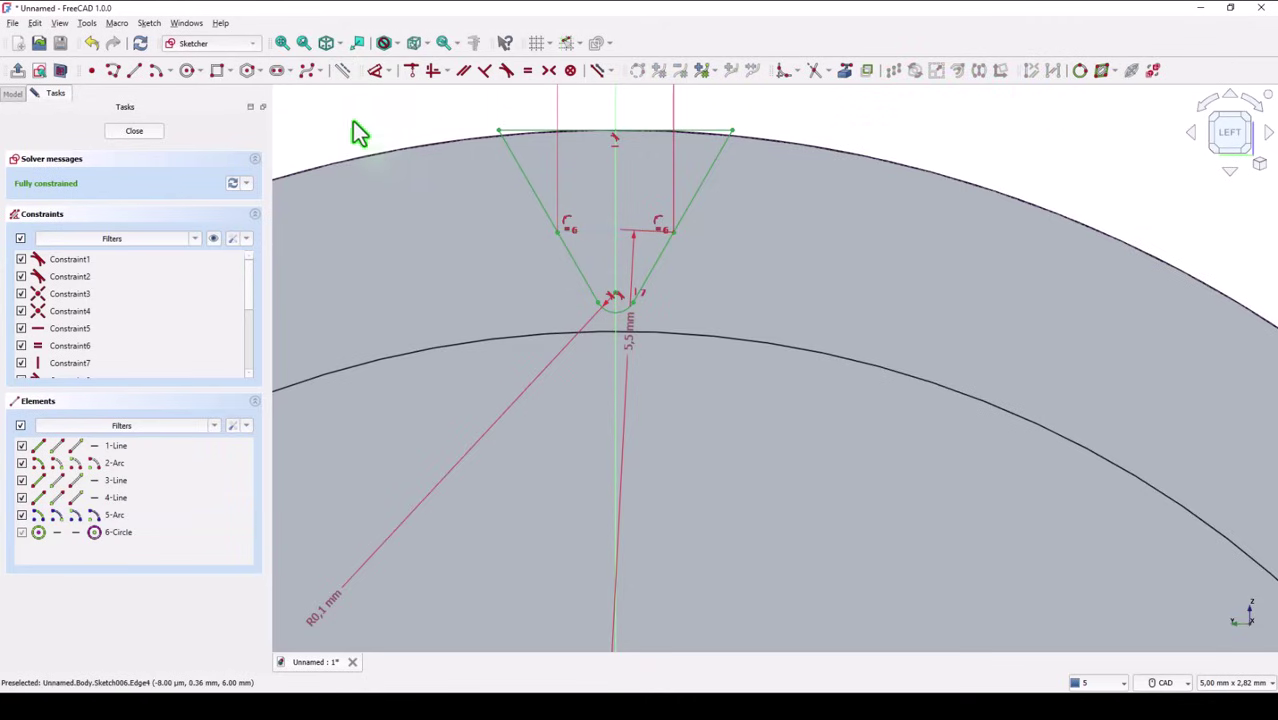
click(148, 130)
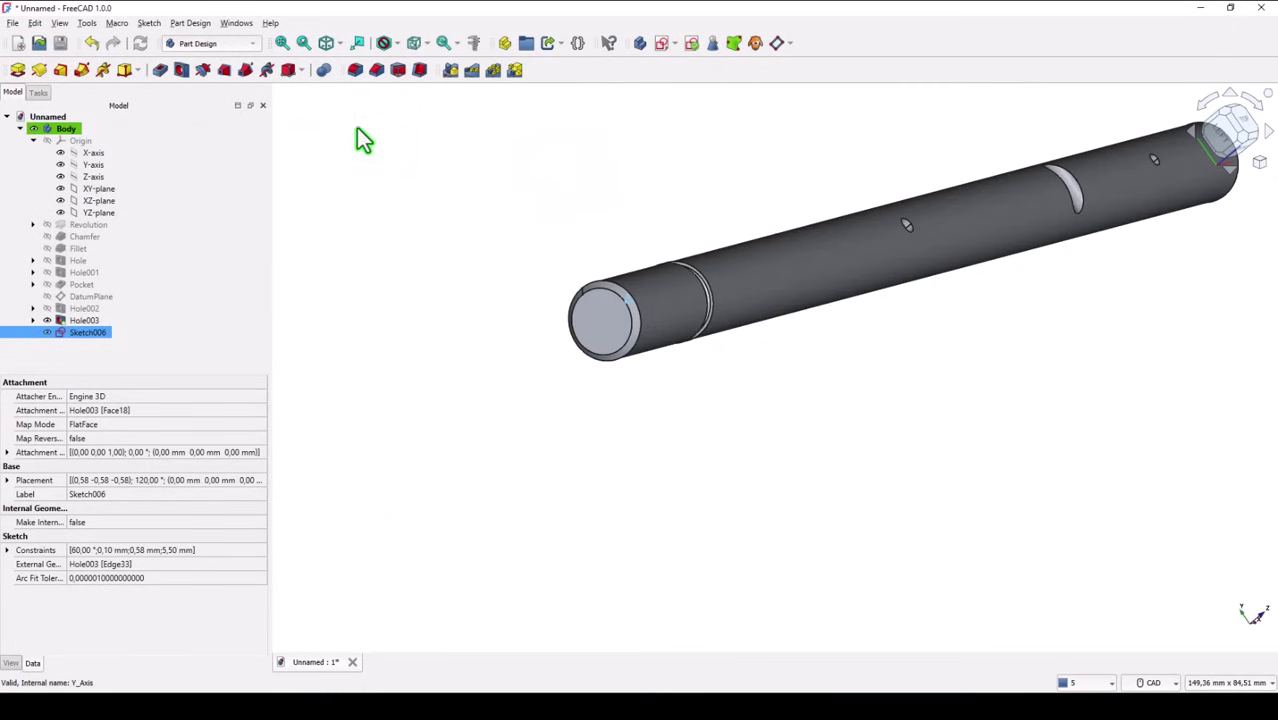
Step: Cut the V profile into the shaft end as a pocket with a length of 24-1 mm
click(160, 69)
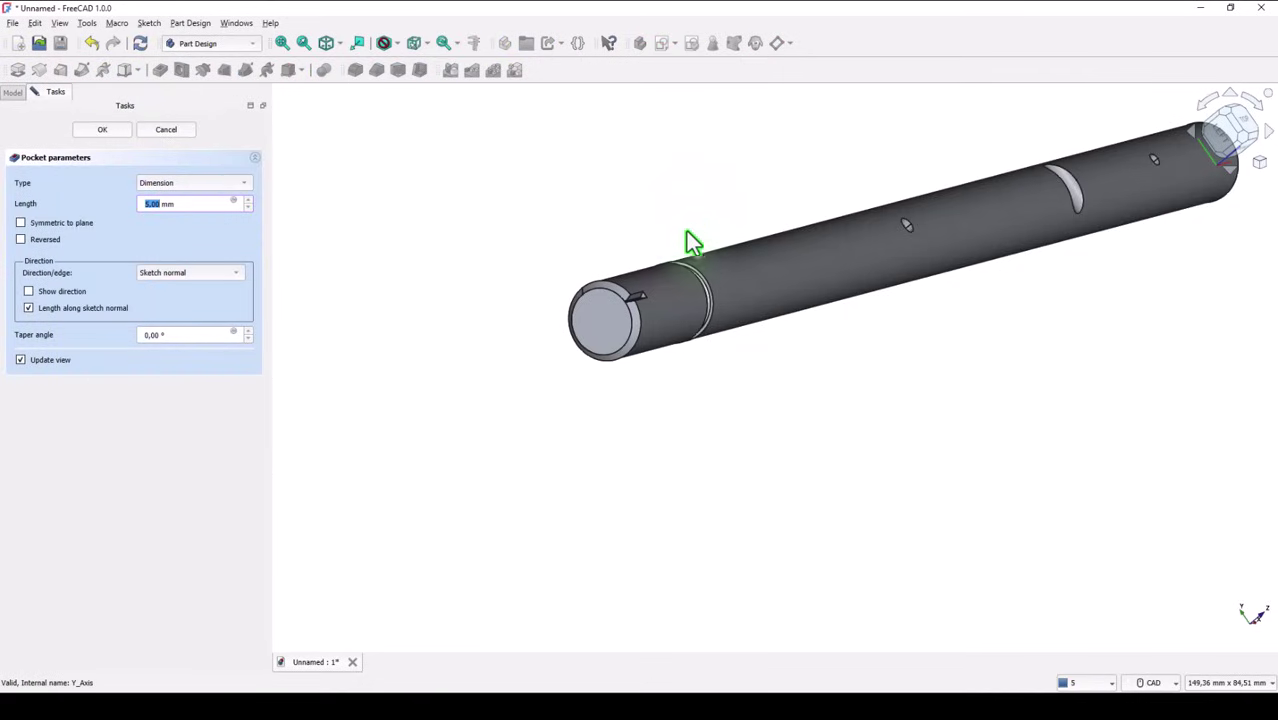
scroll(676, 277, up, 5)
scroll(630, 315, up, 2)
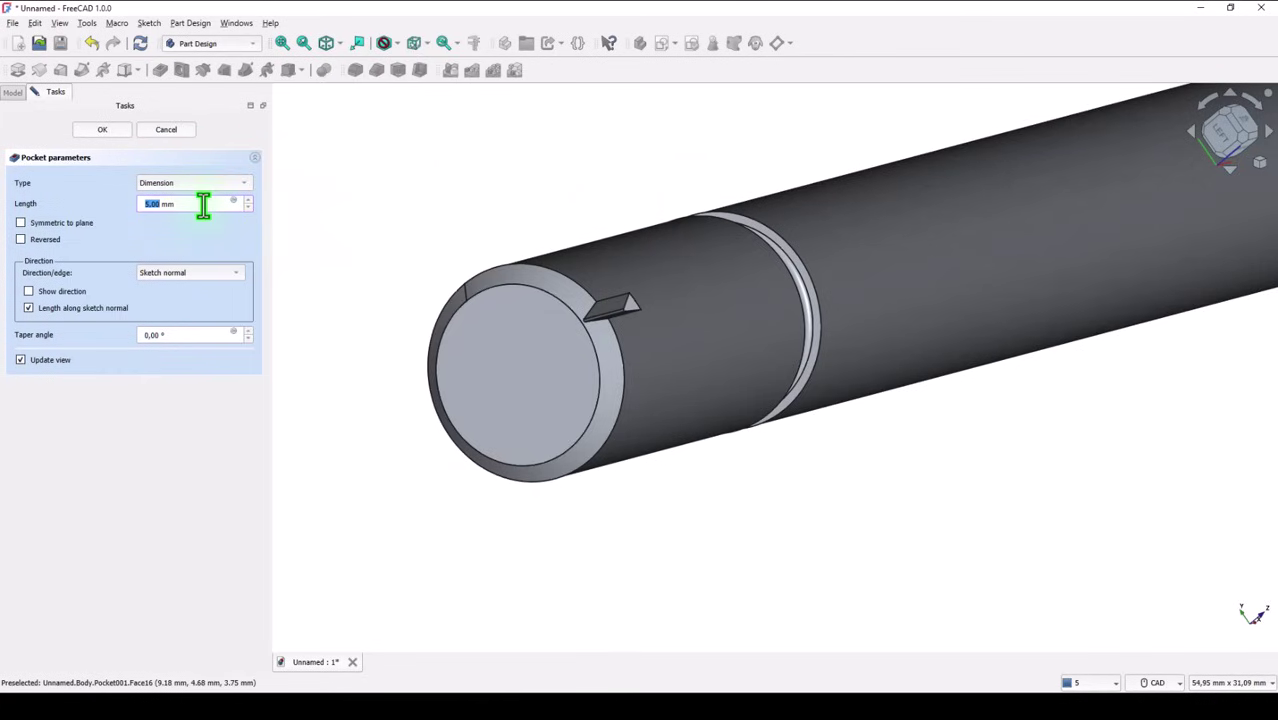
drag(203, 205, 117, 212)
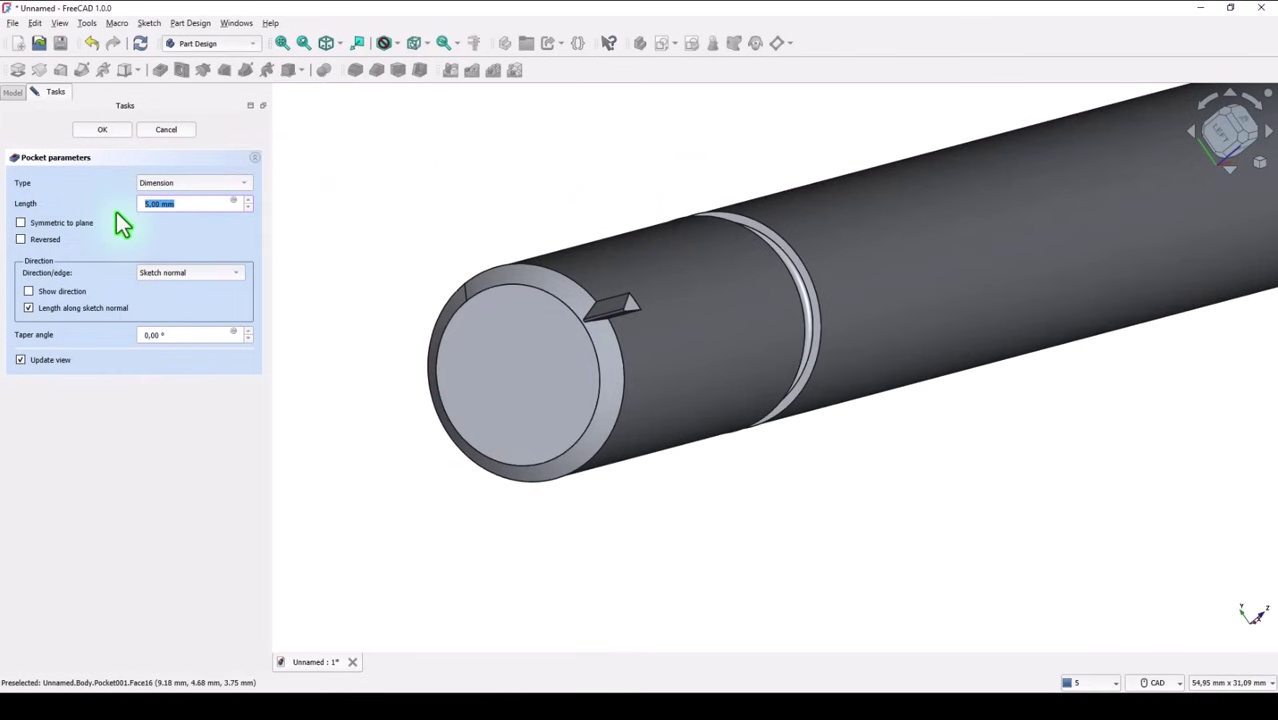
text(24-1)
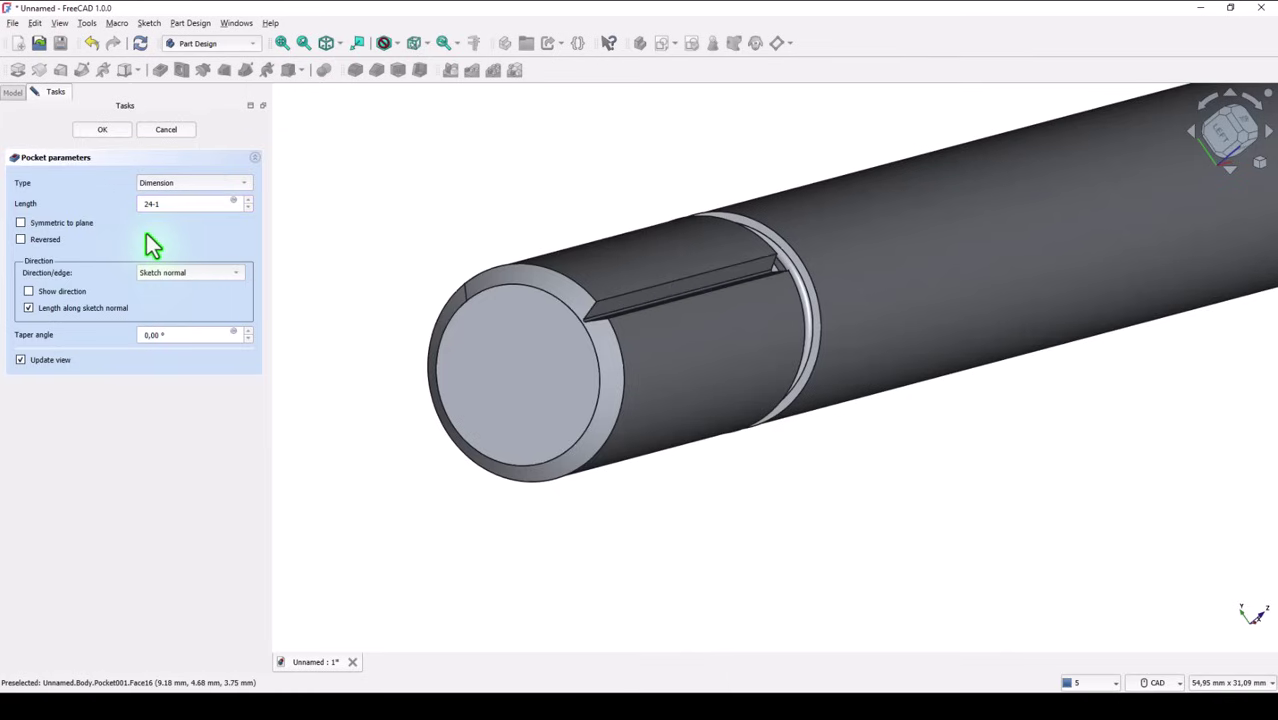
click(108, 132)
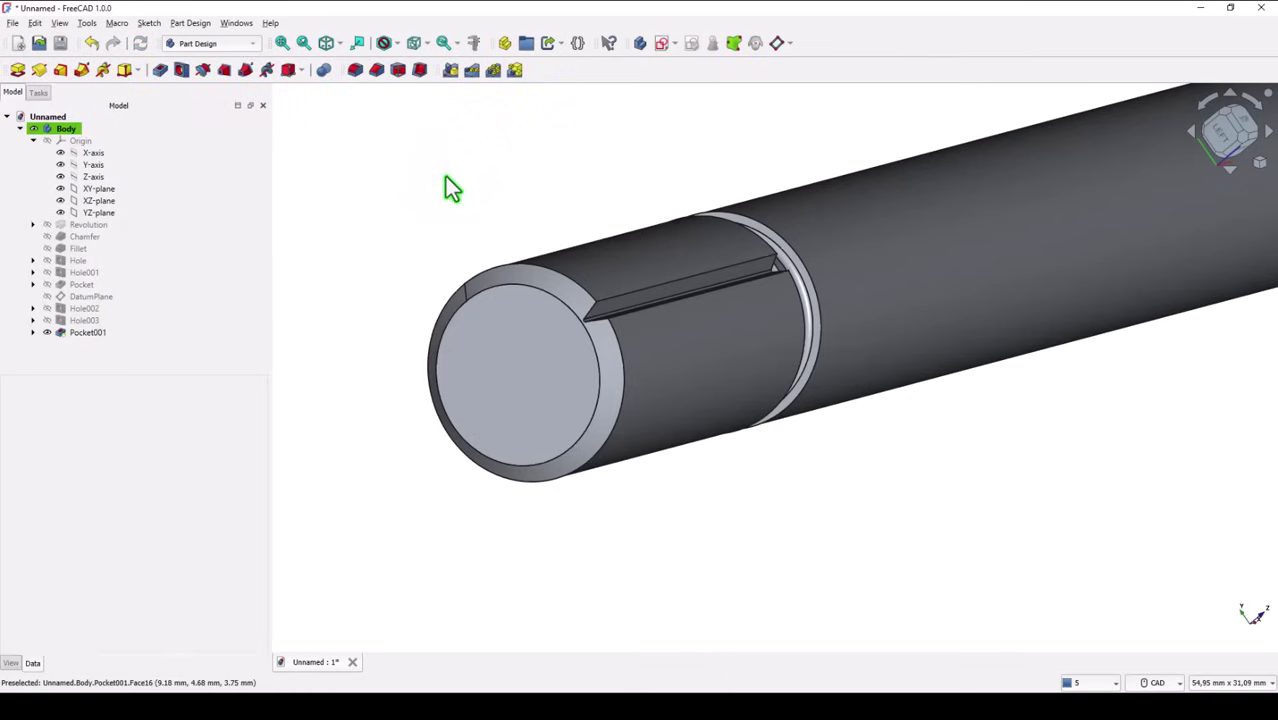
Step: Create a polar pattern of the V-groove pocket with 30 occurrences over 360° around the normal sketch axis
middle_drag(541, 194, 670, 282)
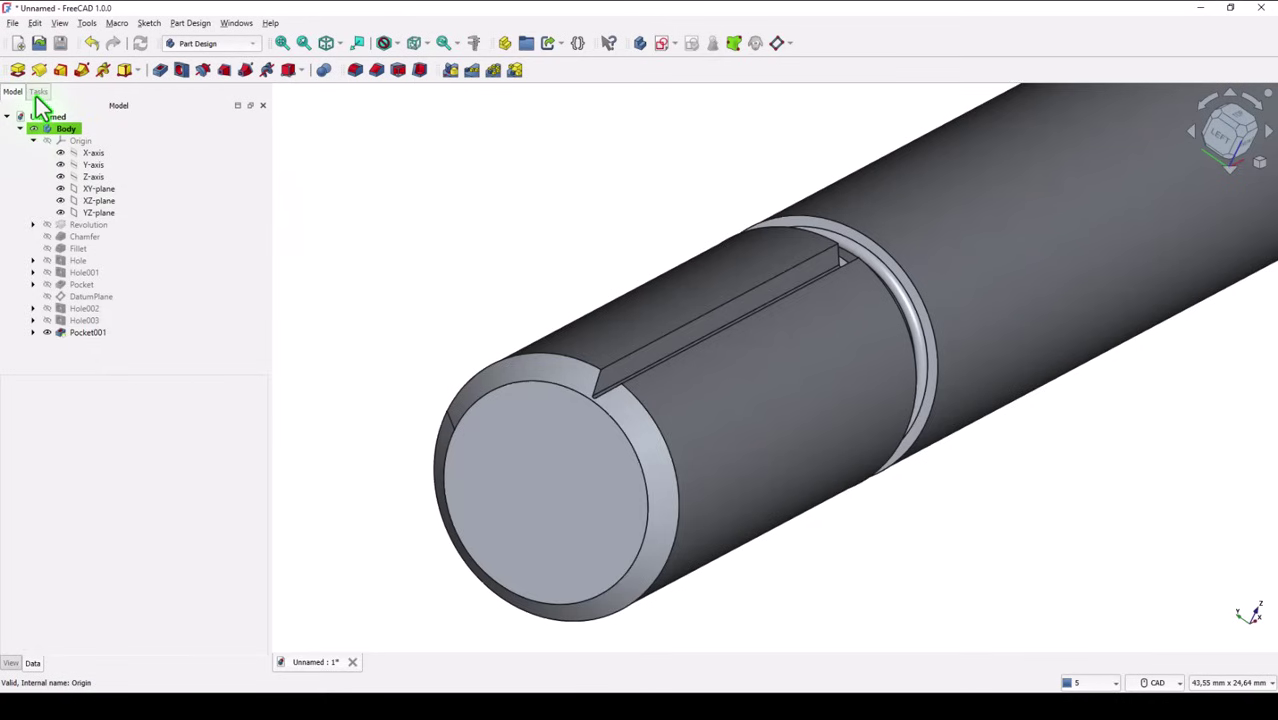
click(66, 333)
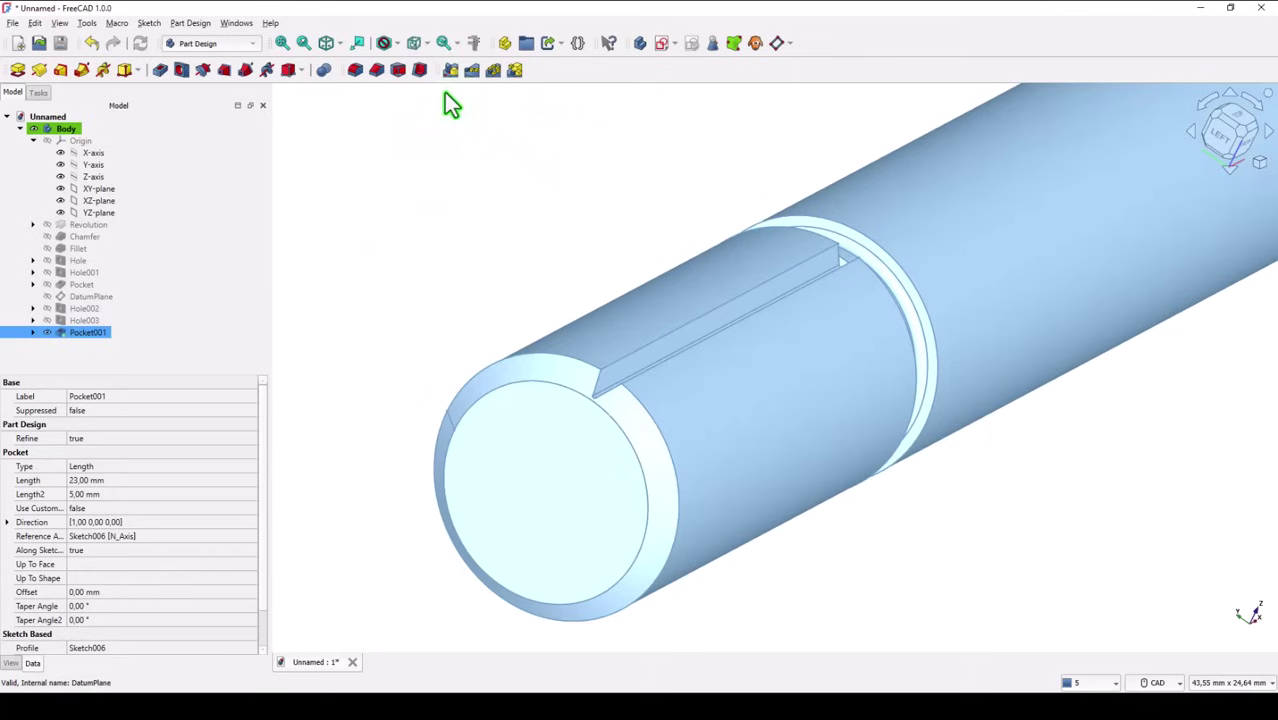
click(492, 72)
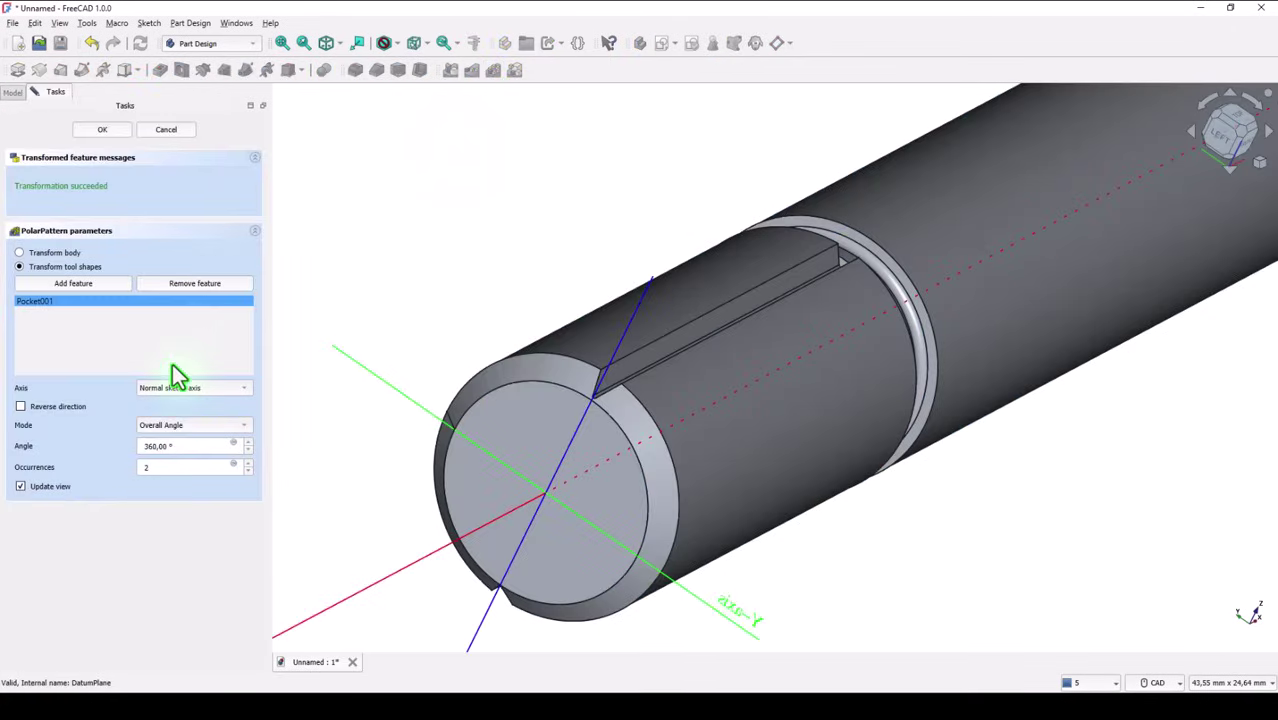
double_click(172, 467)
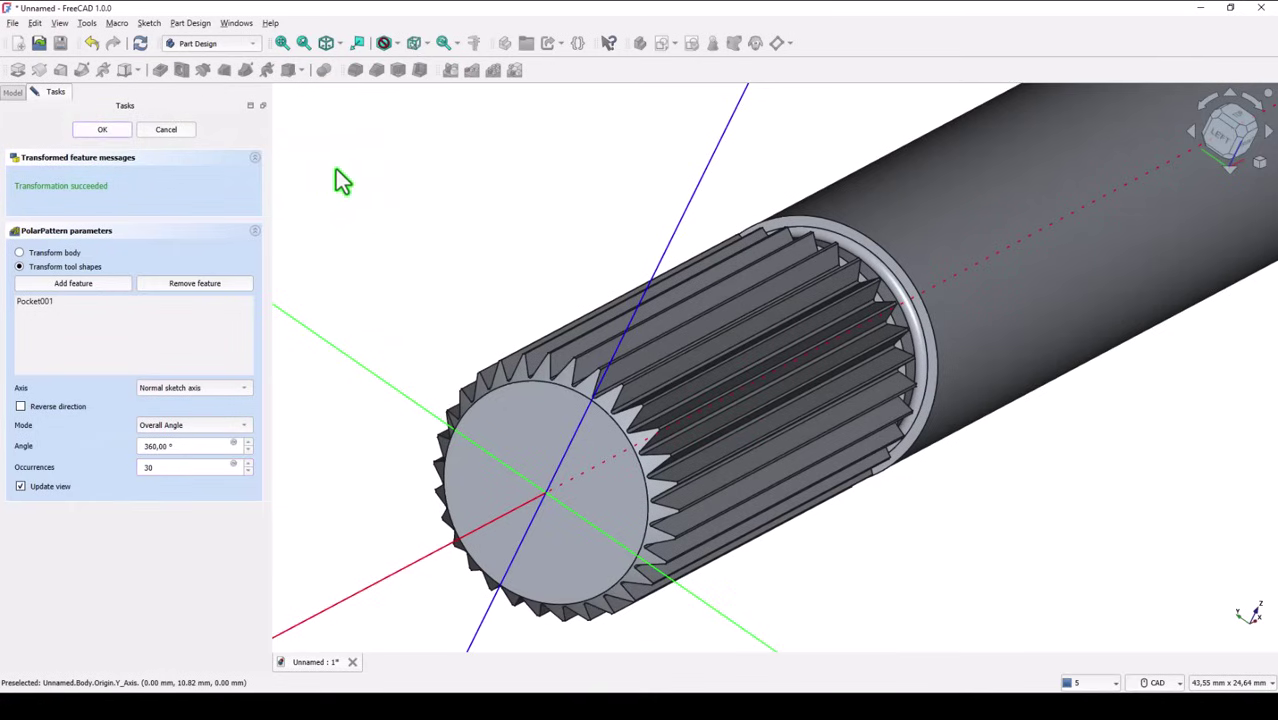
click(102, 129)
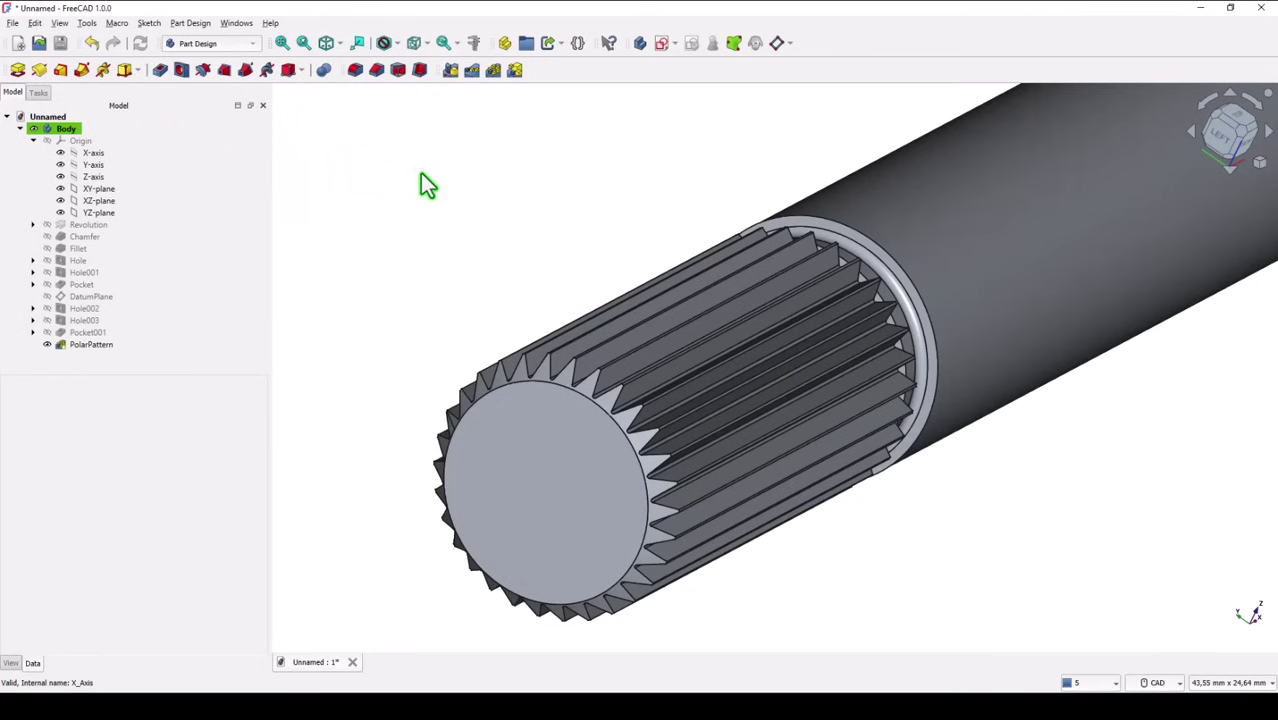
Step: Inspect the splined shaft end from several directions and fit the whole shaft in an isometric view
key(1)
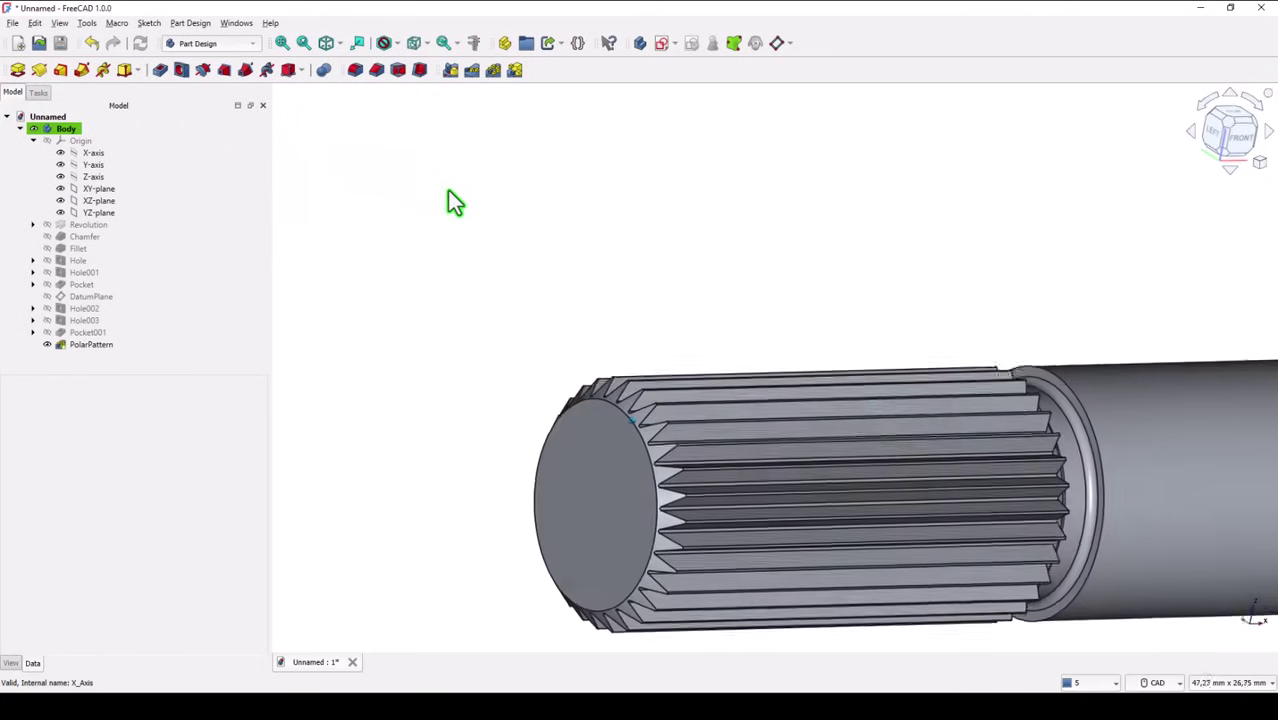
key(5)
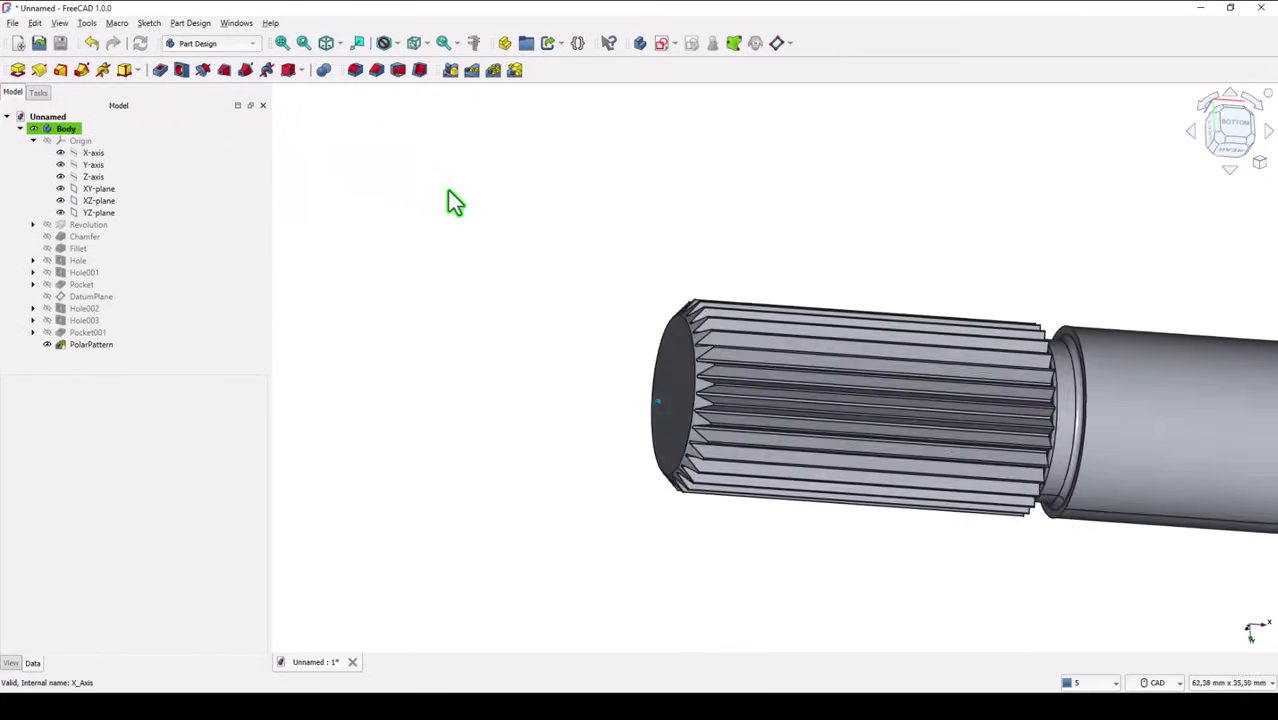
key(0)
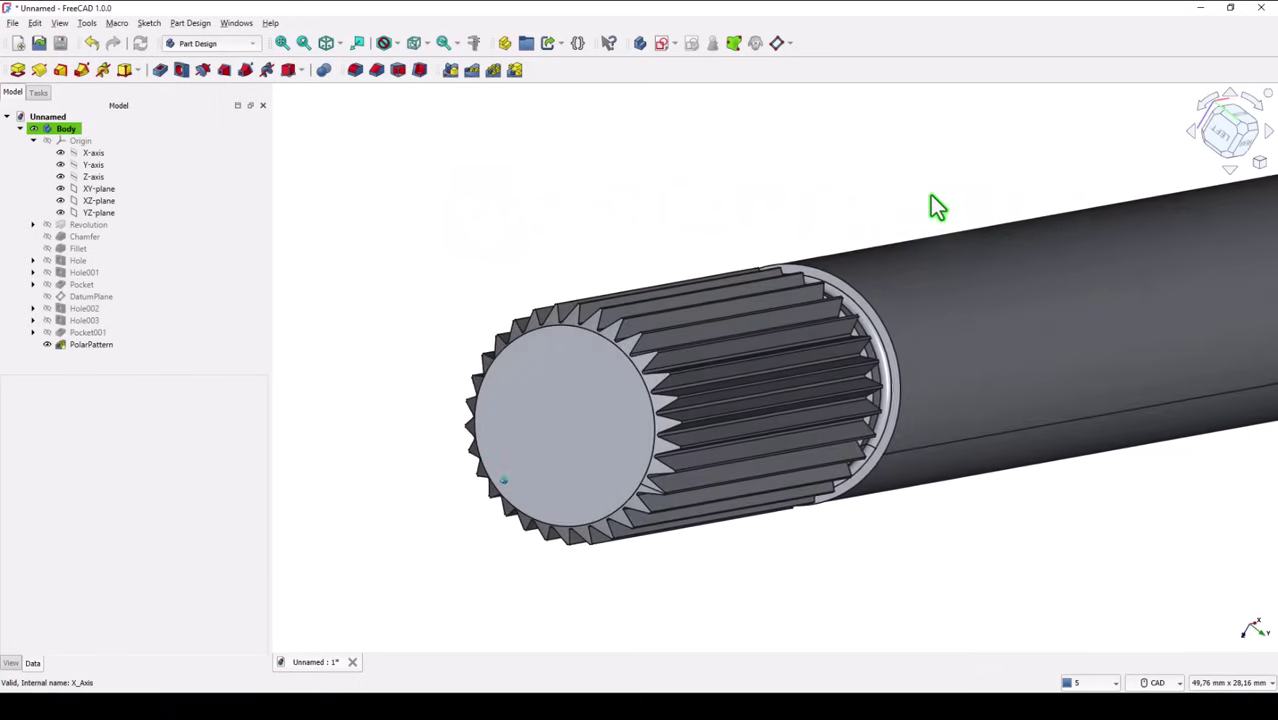
scroll(1150, 190, up, 2)
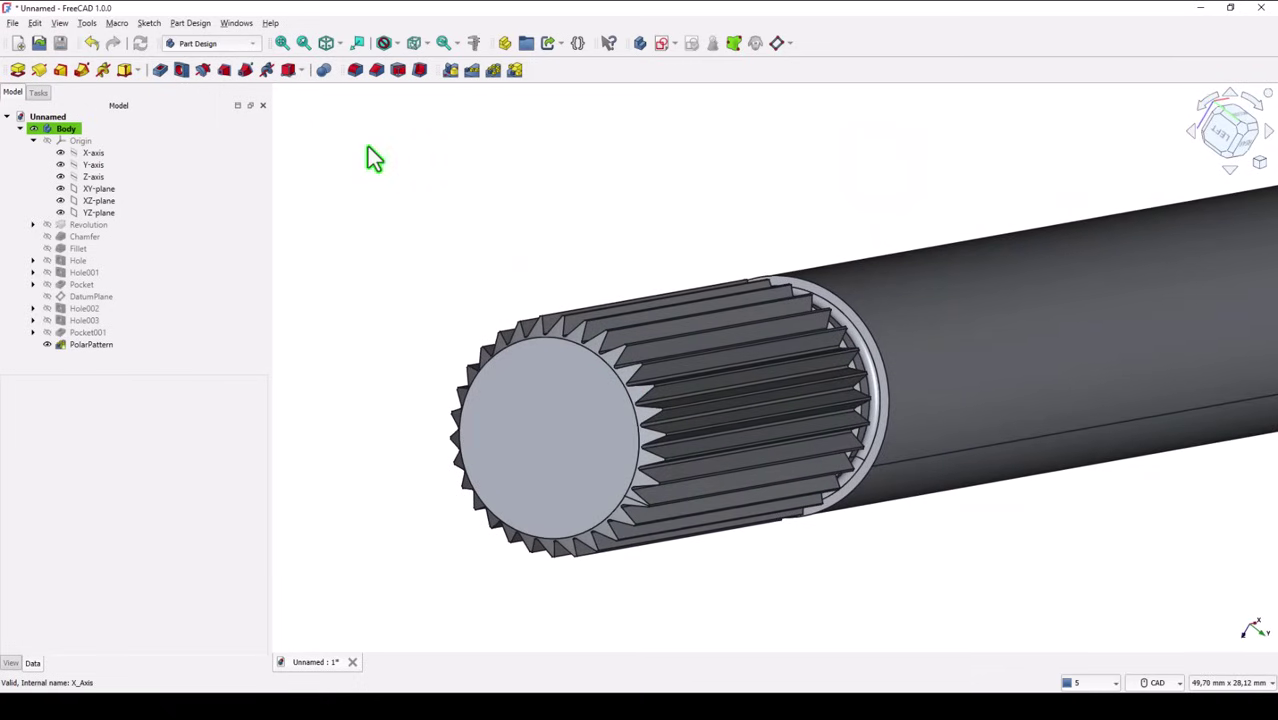
click(326, 44)
click(283, 42)
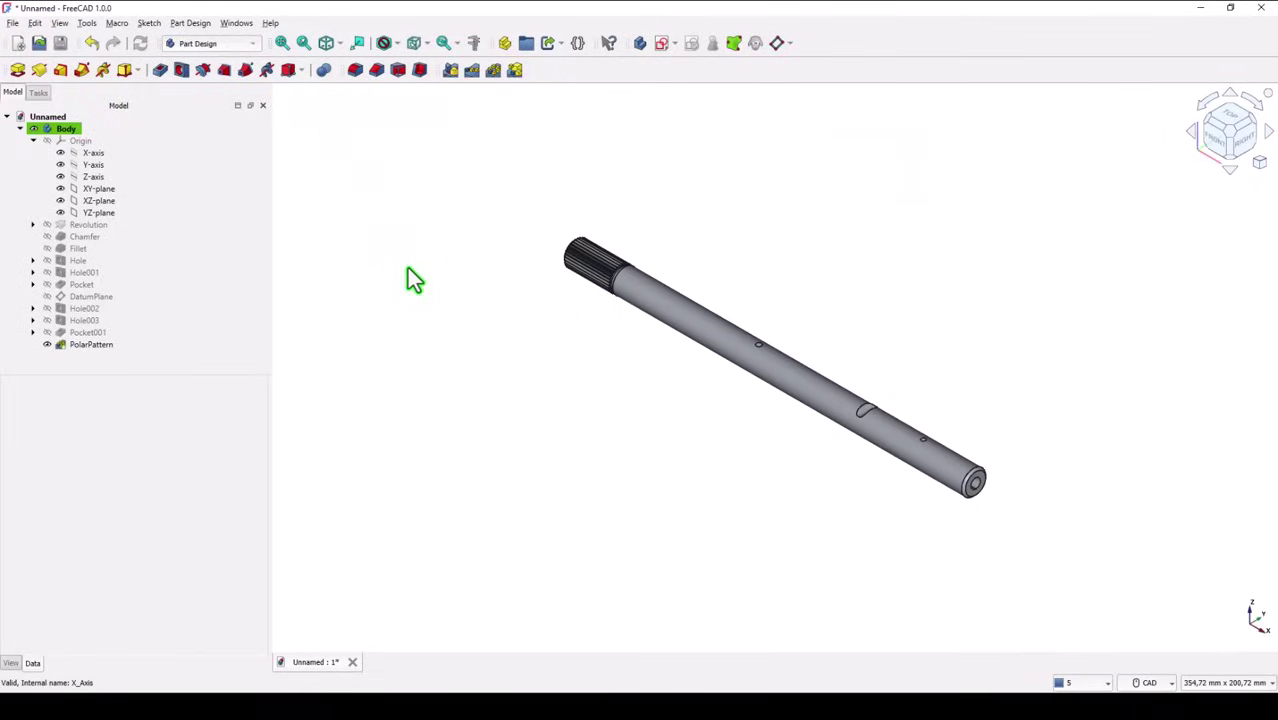